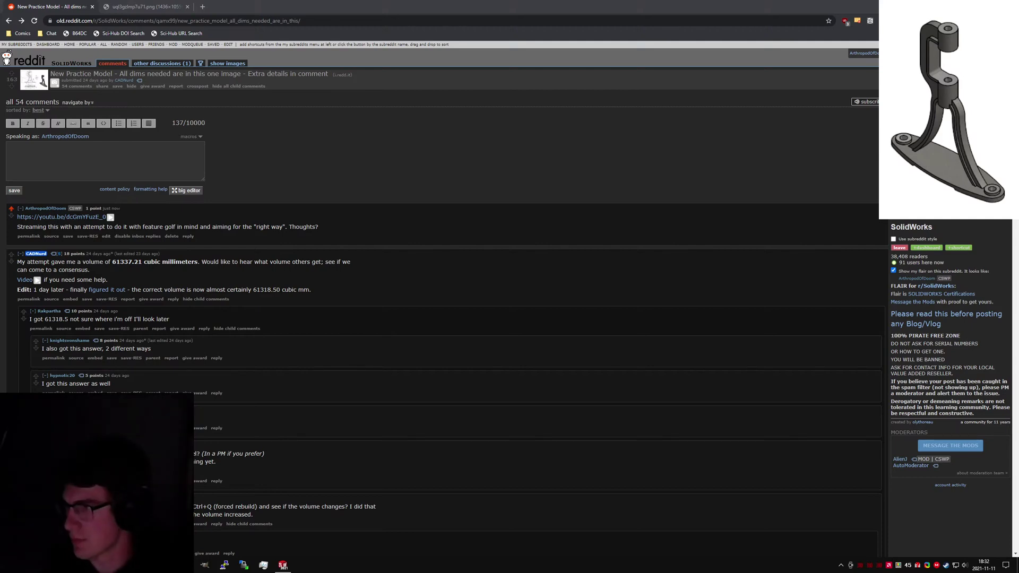
left_click_drag(478, 6, 466, 311)
double_click(467, 311)
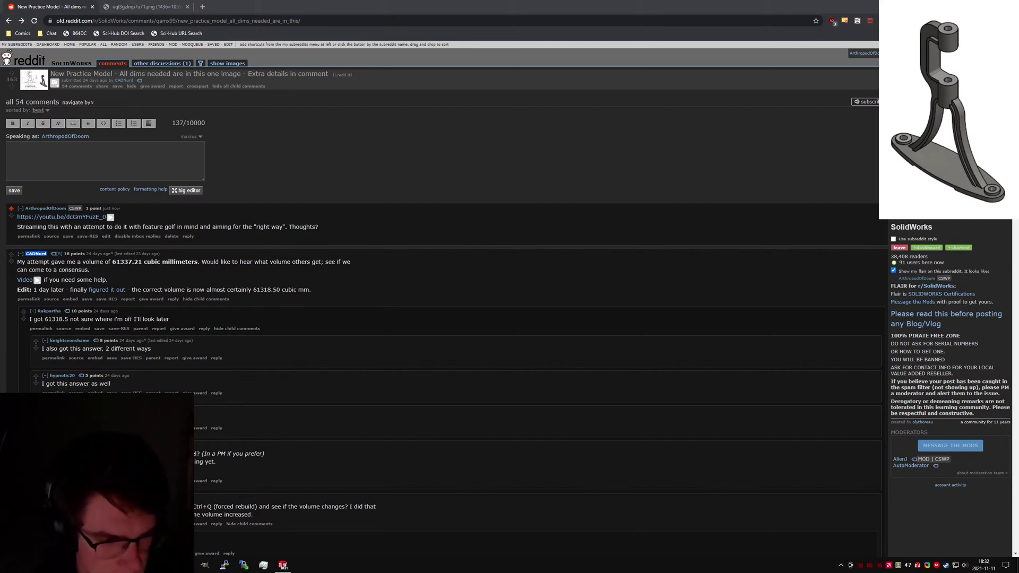
key("XF86AudioLowerVolume")
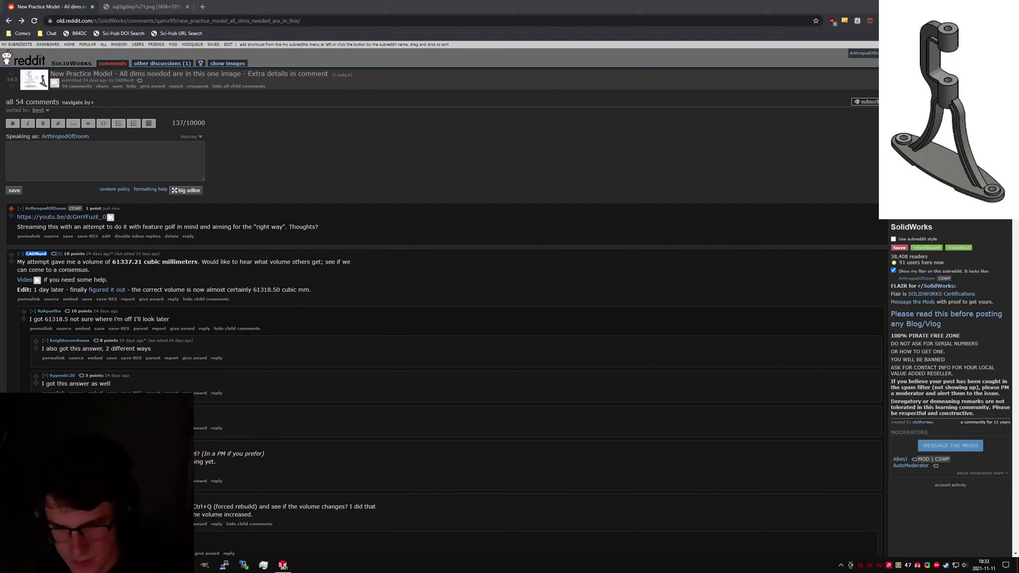
key("XF86AudioLowerVolume")
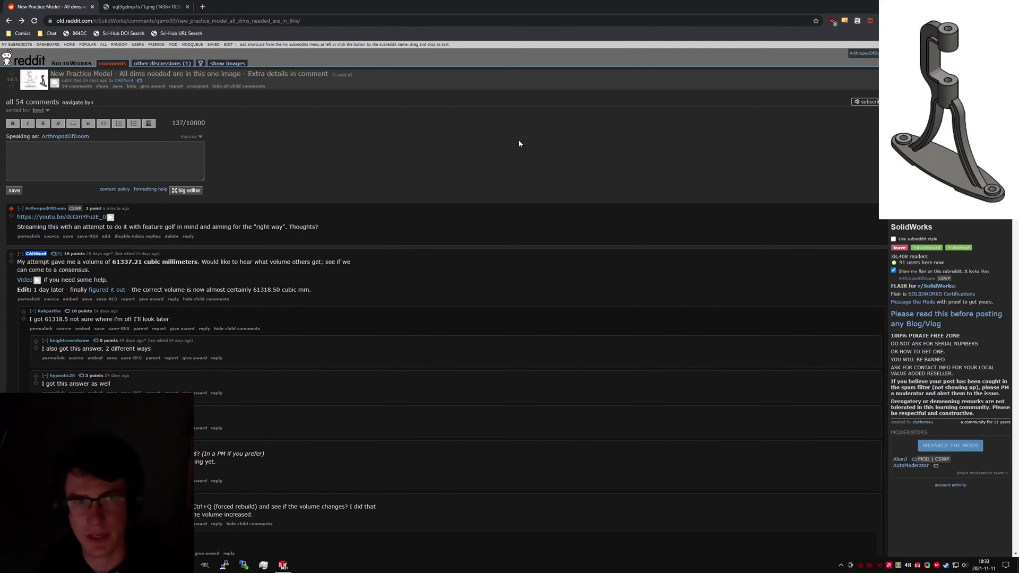
Step: Expand and enlarge the practice model drawing in the Reddit post to examine its views and dimensions, and close the post
left_click(54, 83)
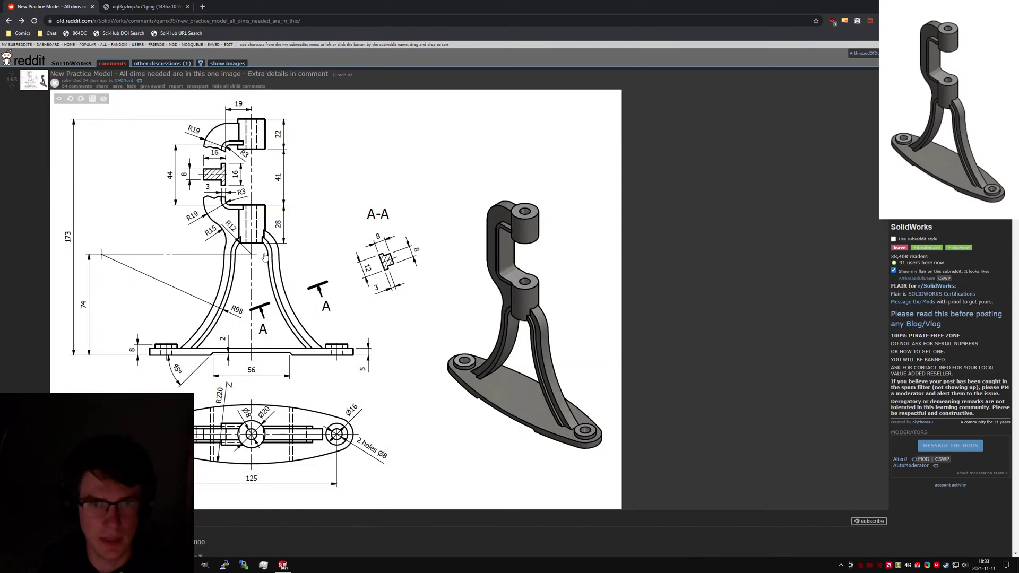
left_click_drag(611, 287, 657, 295)
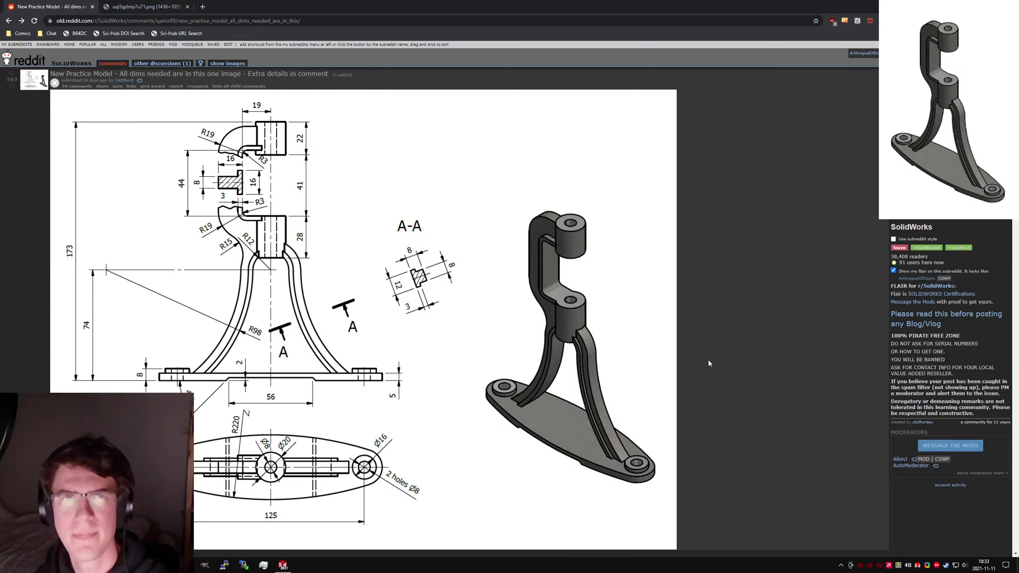
mouse_move(653, 343)
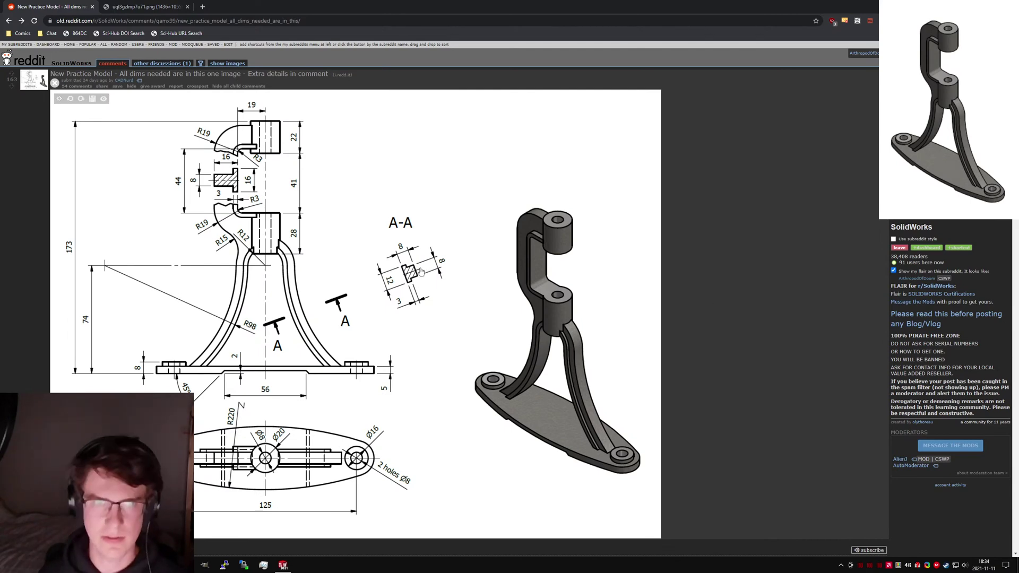
key("ctrl+w")
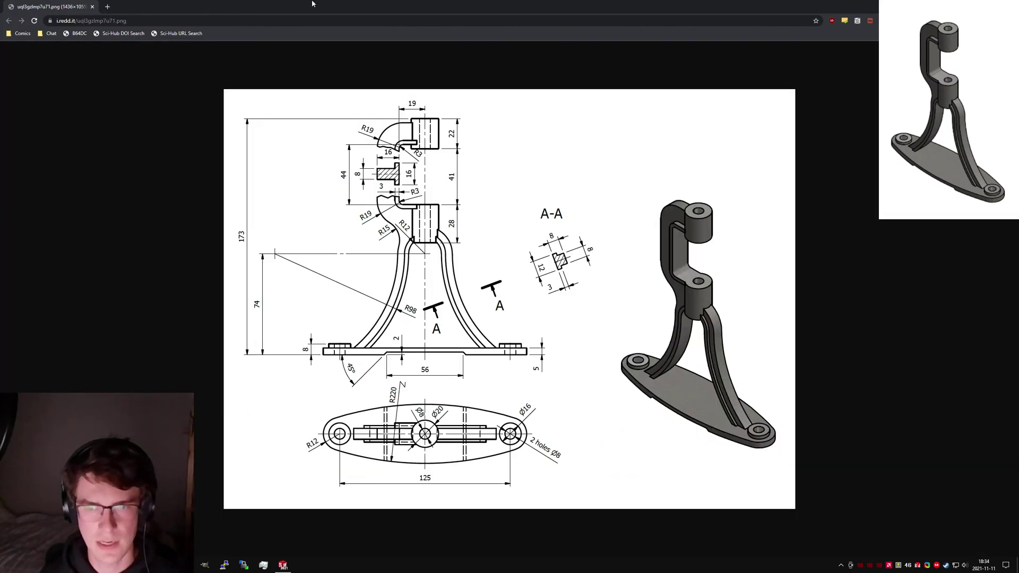
Step: Switch to SOLIDWORKS and create a new part from the Part MMGS template
key("alt+Tab")
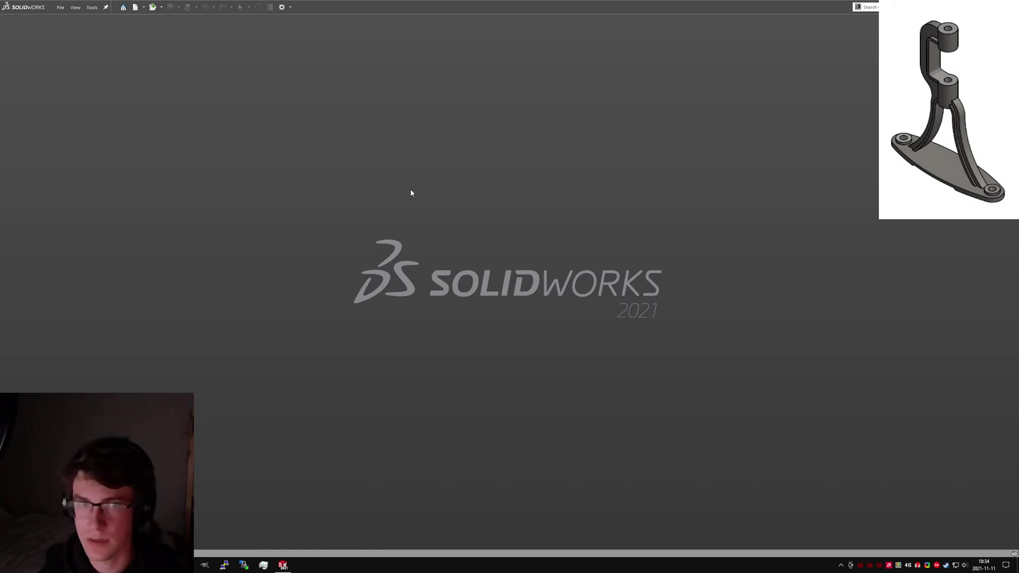
left_click(60, 7)
left_click(74, 21)
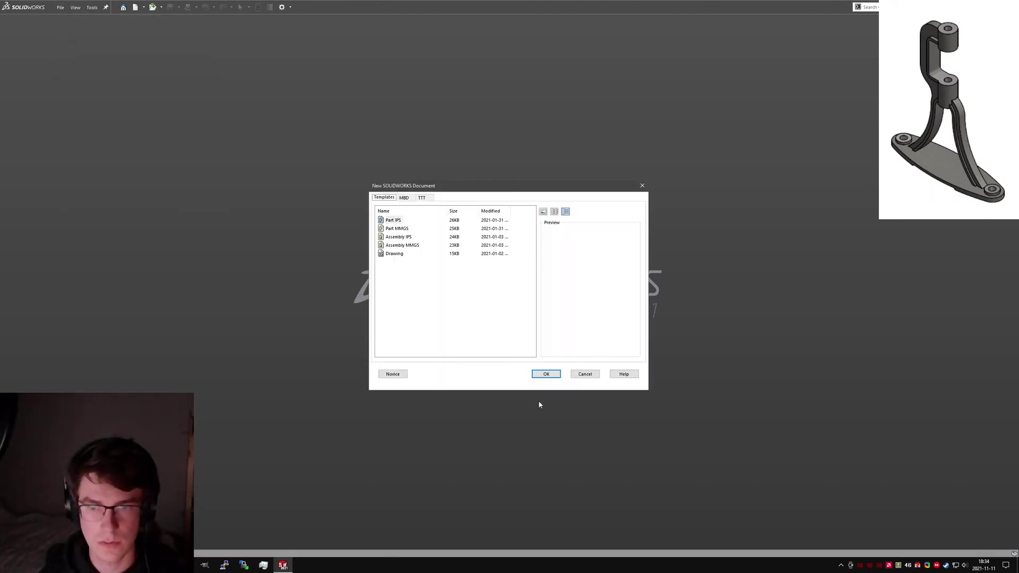
double_click(397, 228)
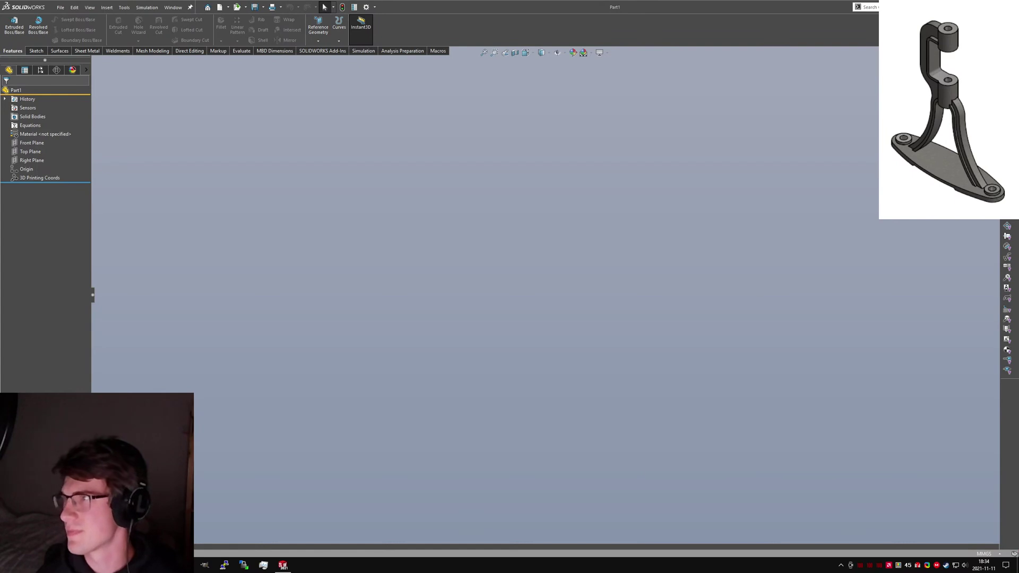
Step: Look up the part volumes reported in the Reddit post's top comment in the browser, and return to SOLIDWORKS
key("alt+Tab")
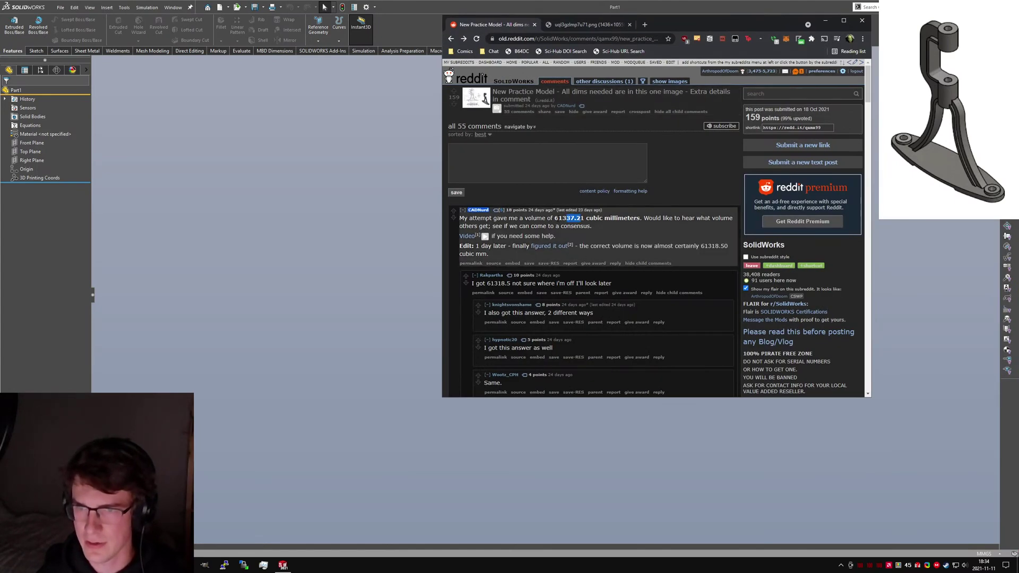
left_click(555, 218)
left_click_drag(555, 218, 639, 219)
left_click(654, 243)
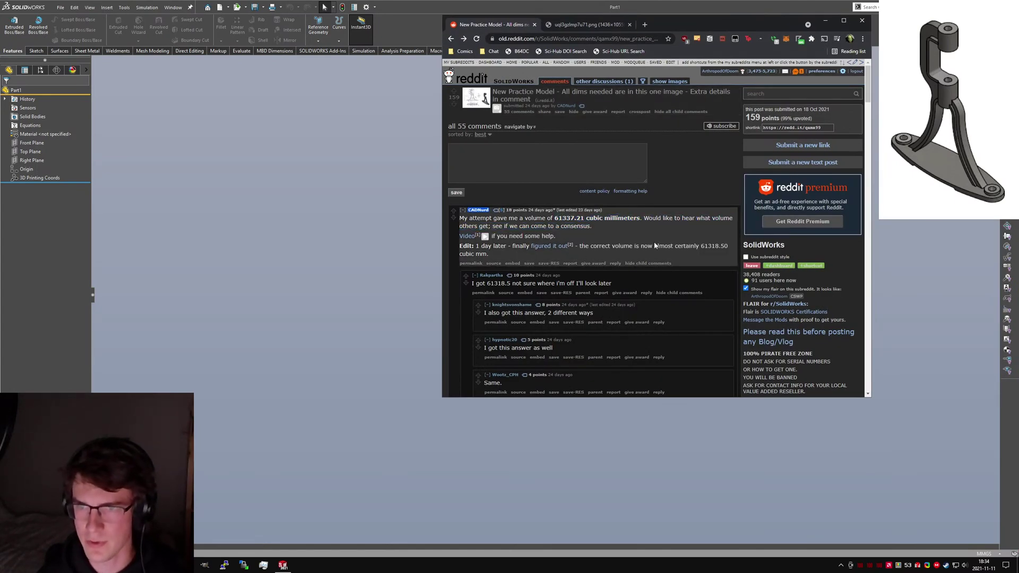
key("alt+Tab")
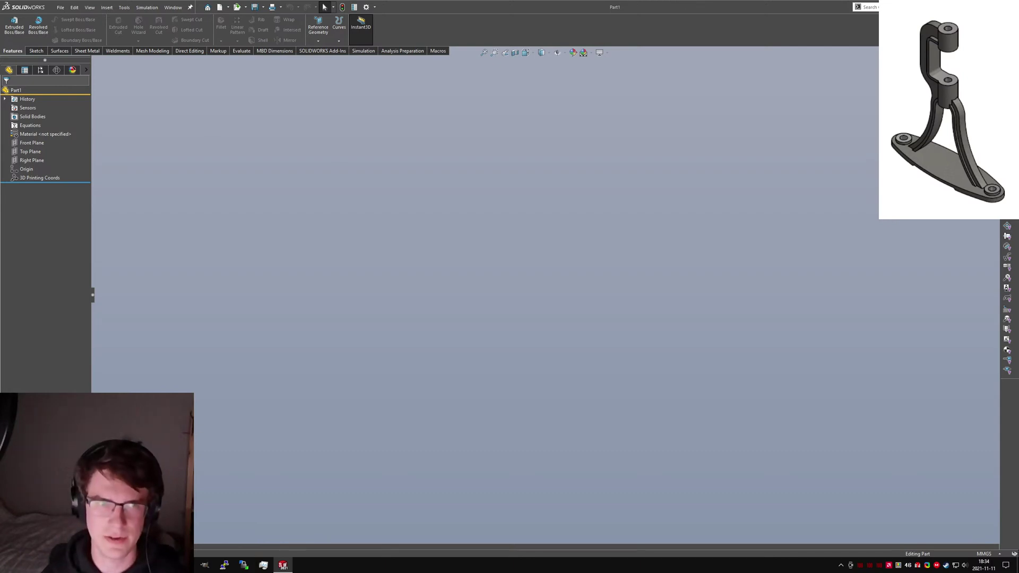
Step: Start an Extruded Boss/Base and open its sketch on a default reference plane for the base plate
left_click(14, 25)
left_click(391, 312)
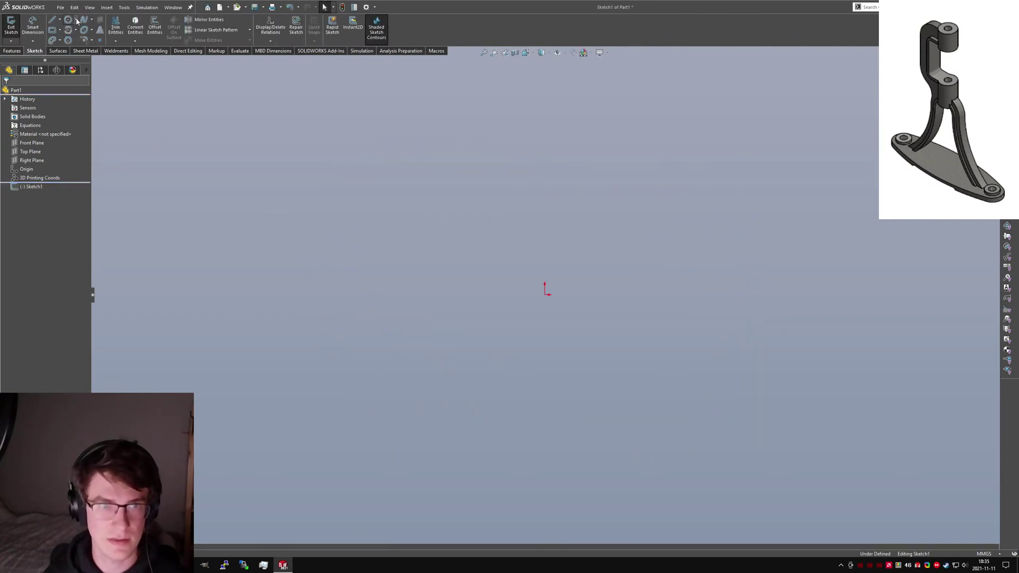
left_click(91, 30)
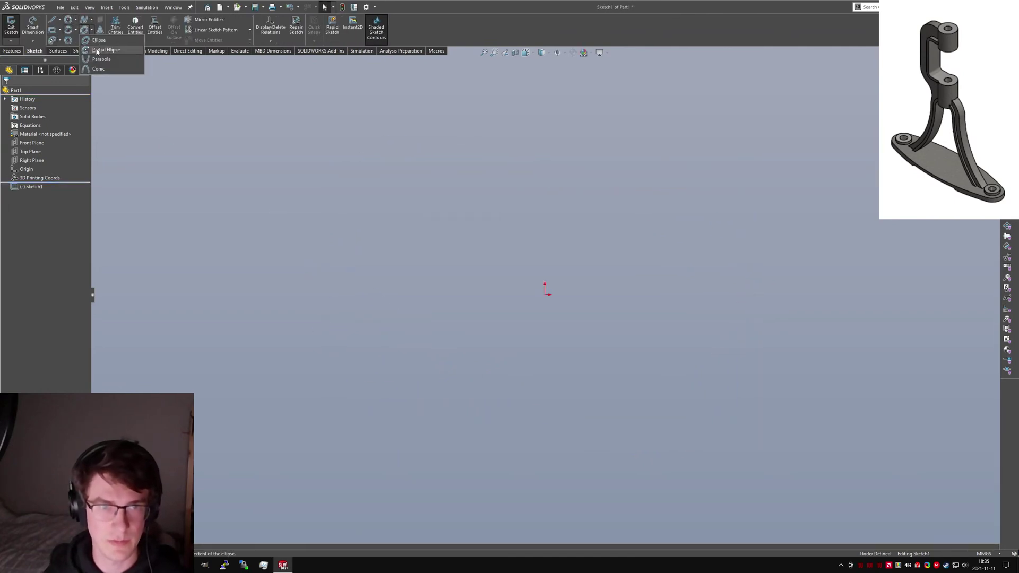
left_click(99, 40)
left_click(545, 294)
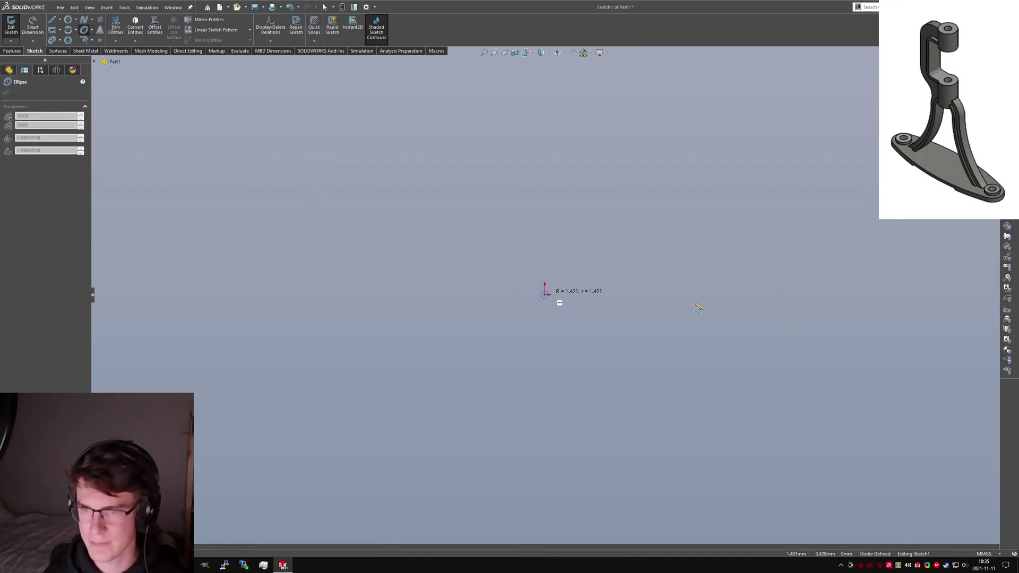
left_click(747, 293)
left_click(624, 202)
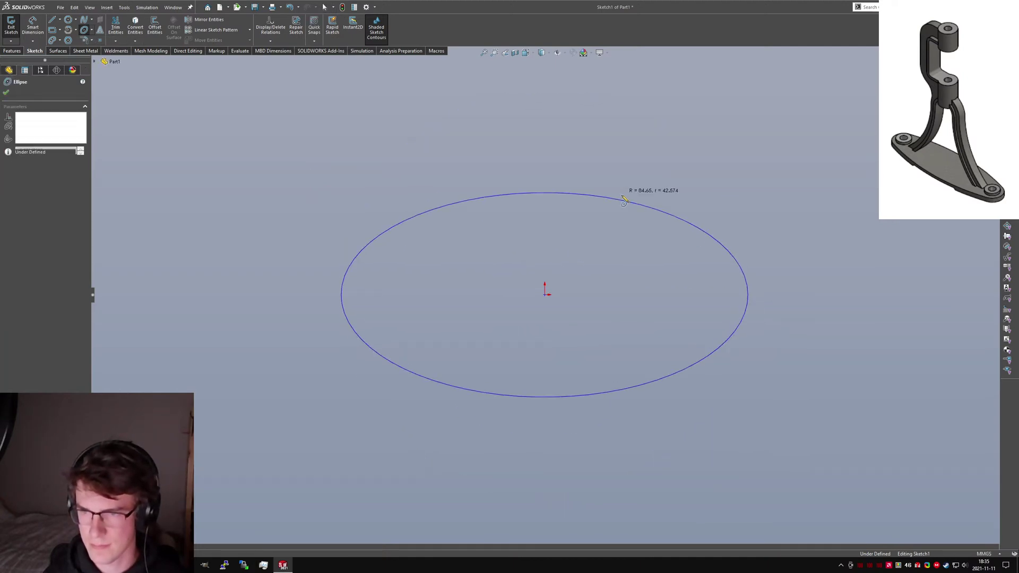
key("Escape")
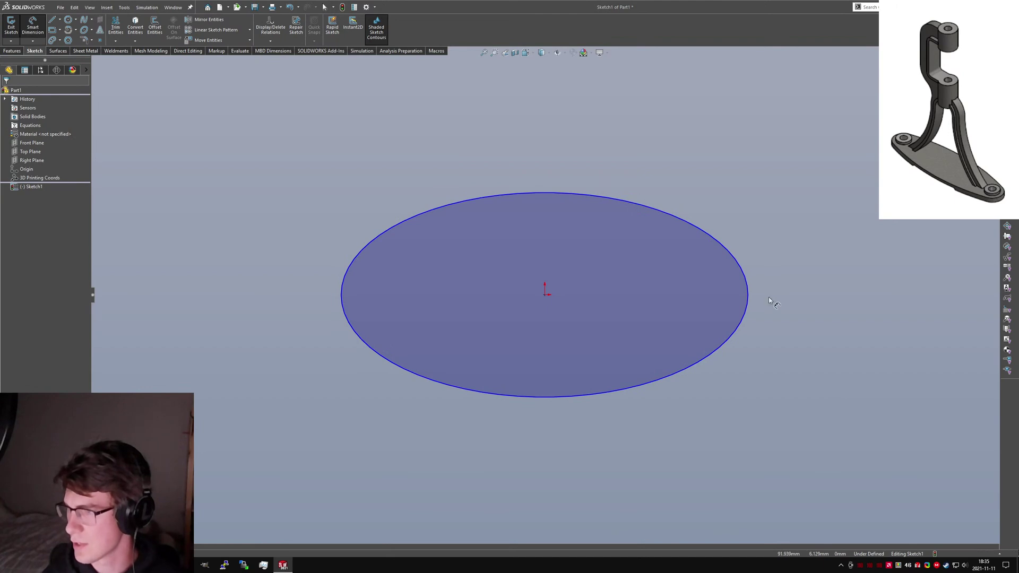
left_click_drag(216, 136, 819, 427)
key("Delete")
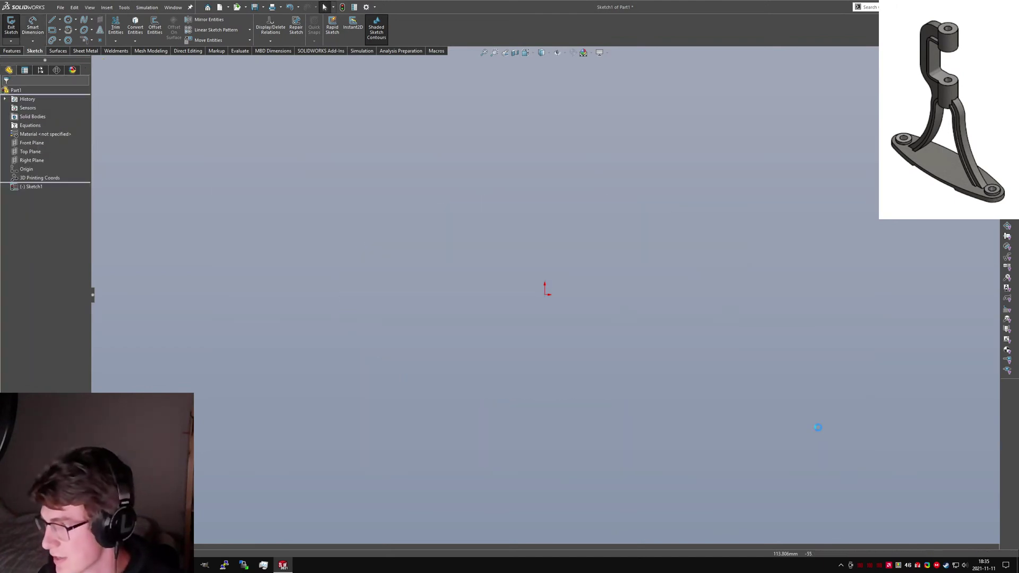
left_click(68, 20)
key("Escape")
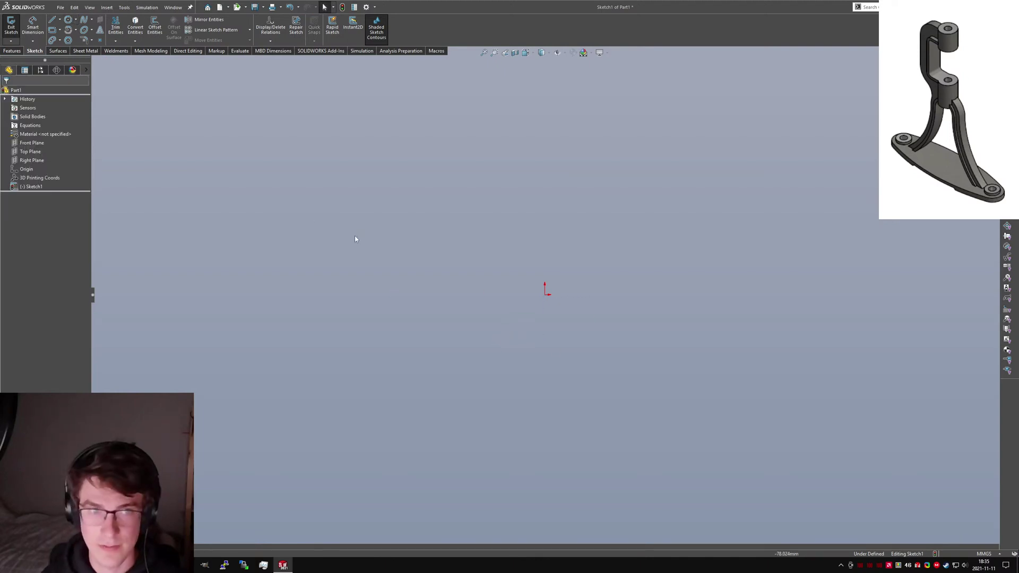
left_click(69, 20)
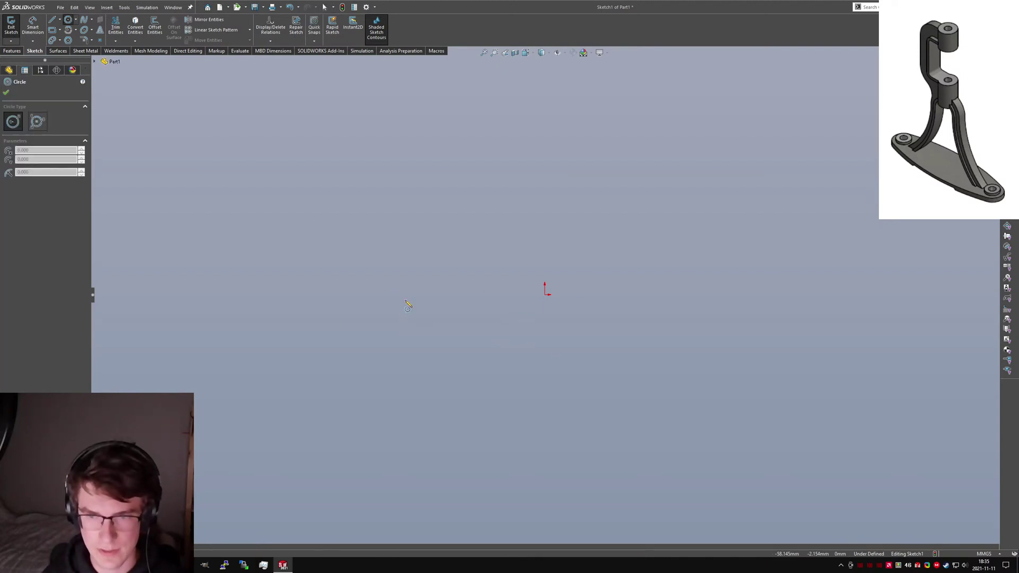
key("Escape")
Step: Sketch a vertical line about 28 mm up from the origin and an equally long horizontal guide line from its upper end
key("l")
left_click(545, 294)
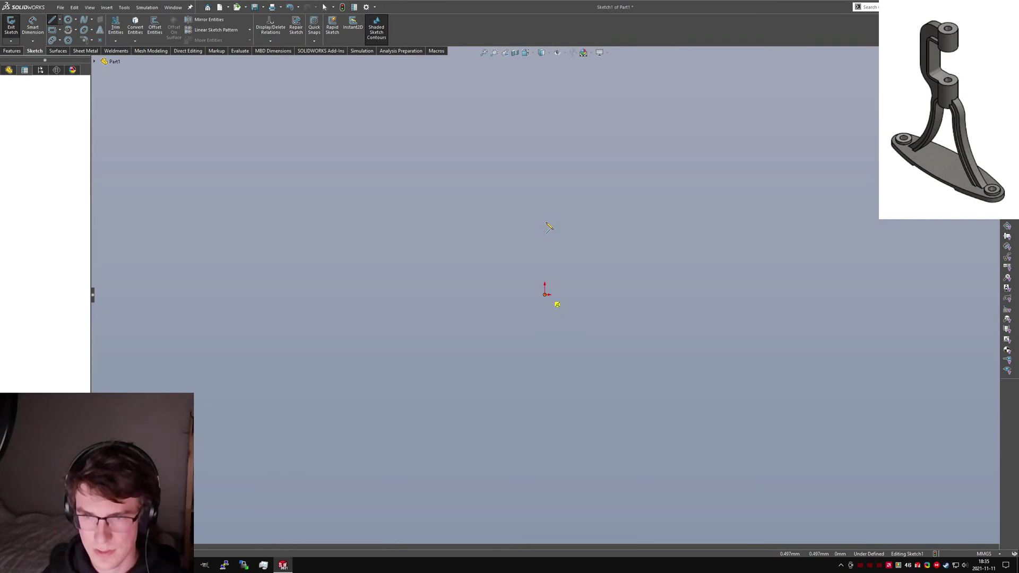
left_click(545, 228)
double_click(611, 228)
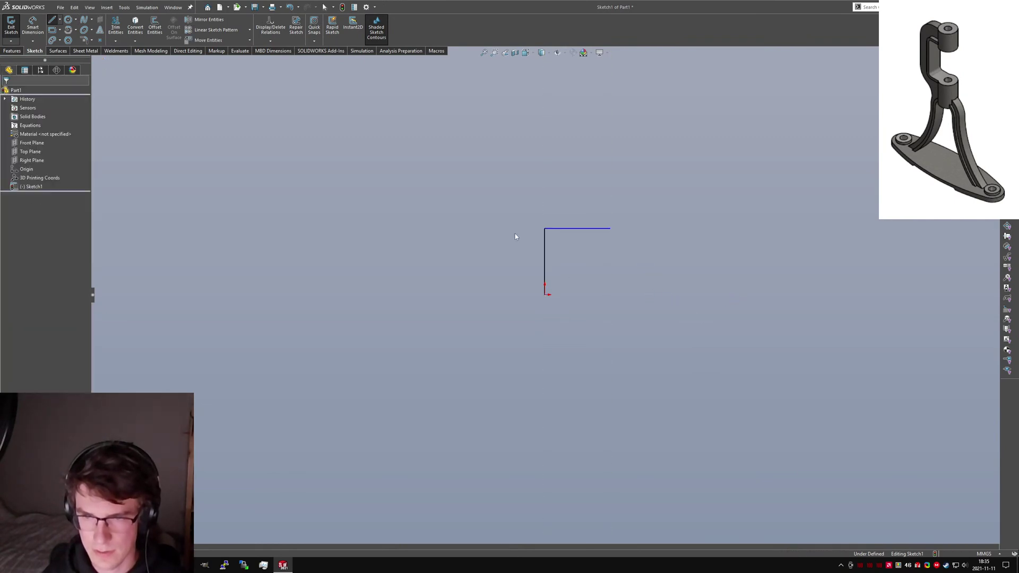
key("Escape")
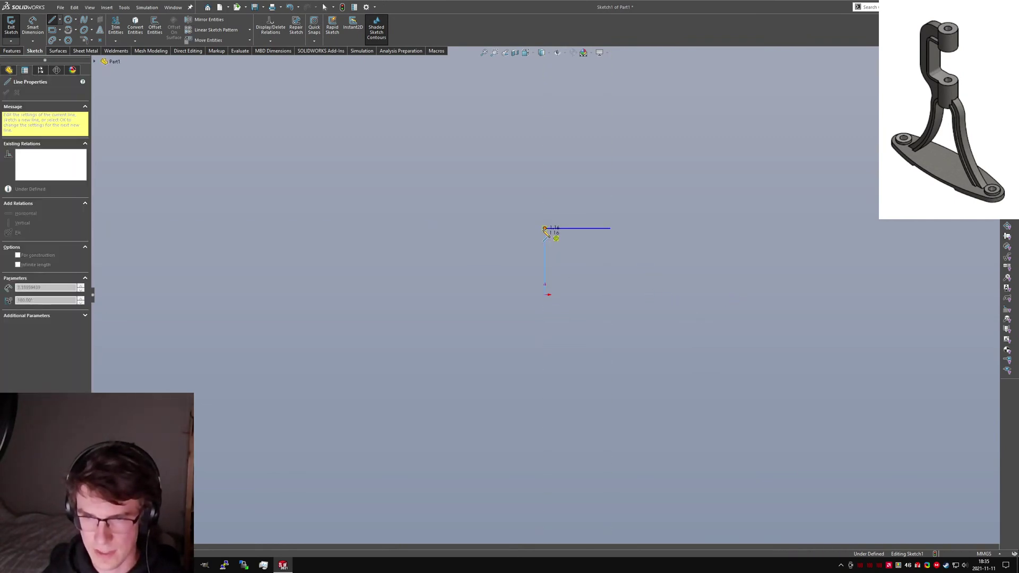
Step: Sketch three chained tangent arcs from the vertical line's upper end: upper side, rounded plate end, and lower side ending directly below the origin
left_click(544, 228)
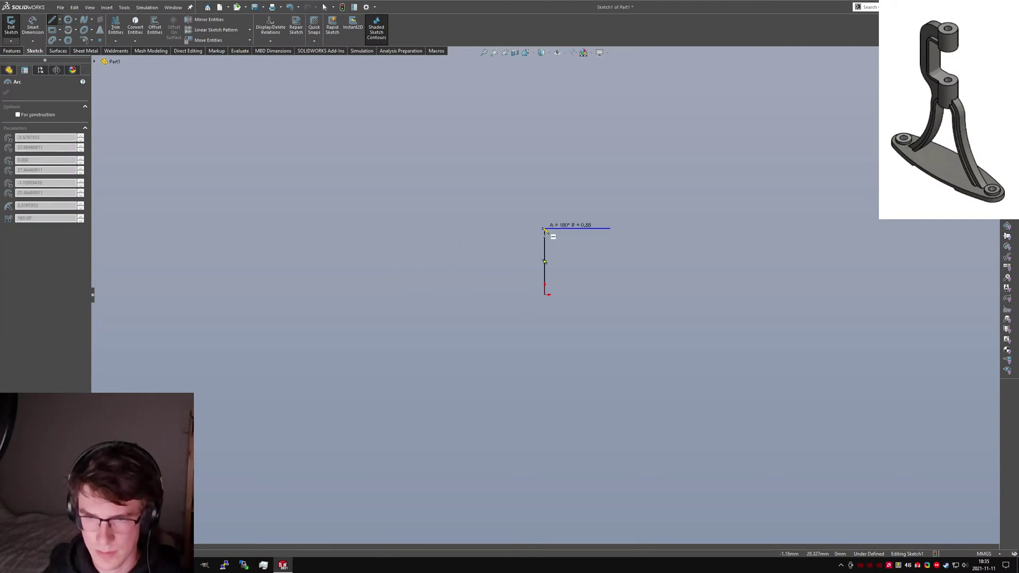
left_click(382, 264)
left_click(382, 265)
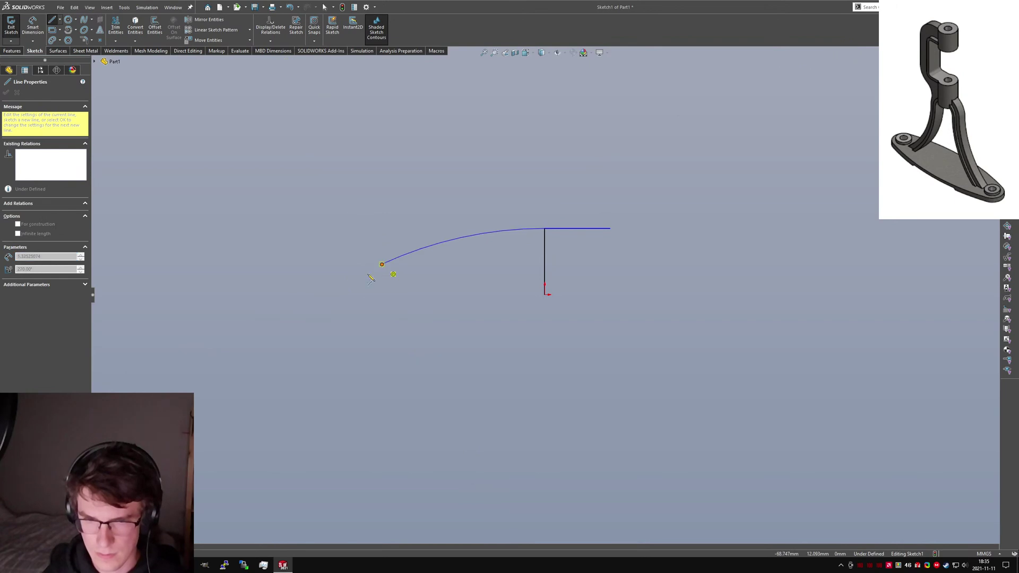
left_click(382, 317)
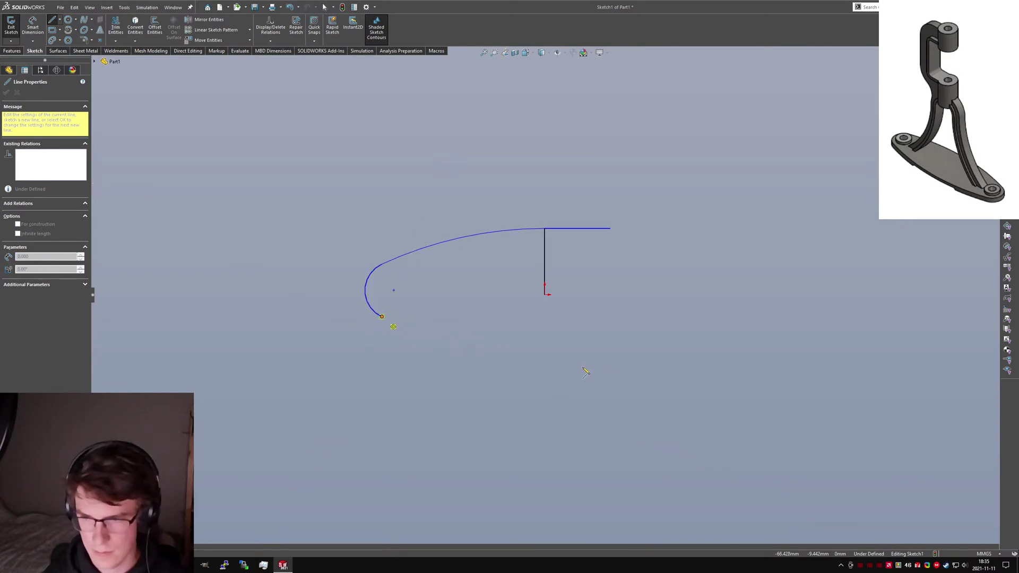
left_click(544, 353)
key("Escape")
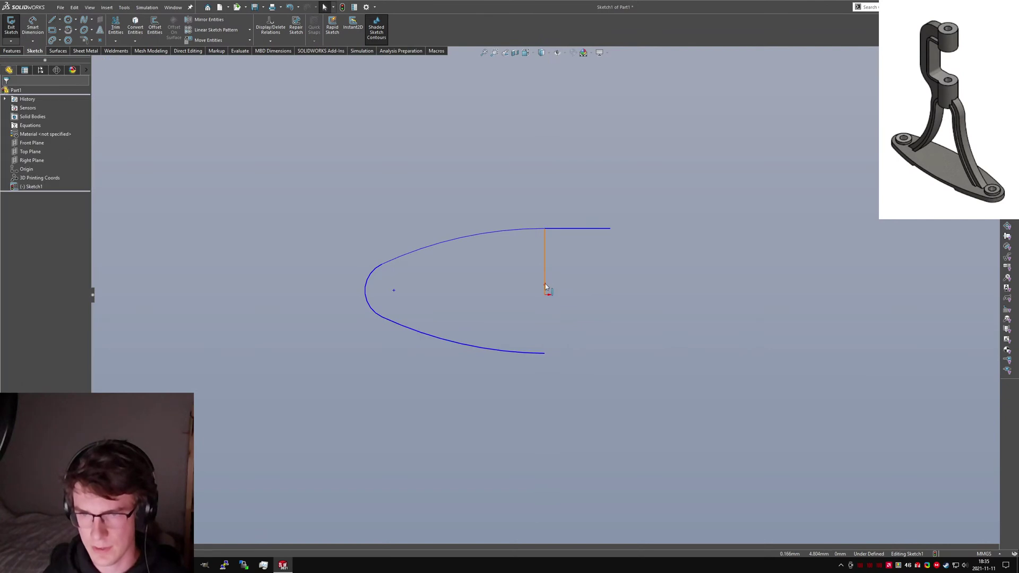
Step: Extend the vertical line through the origin to the lower arc's end and trim away the horizontal guide line
left_click(117, 27)
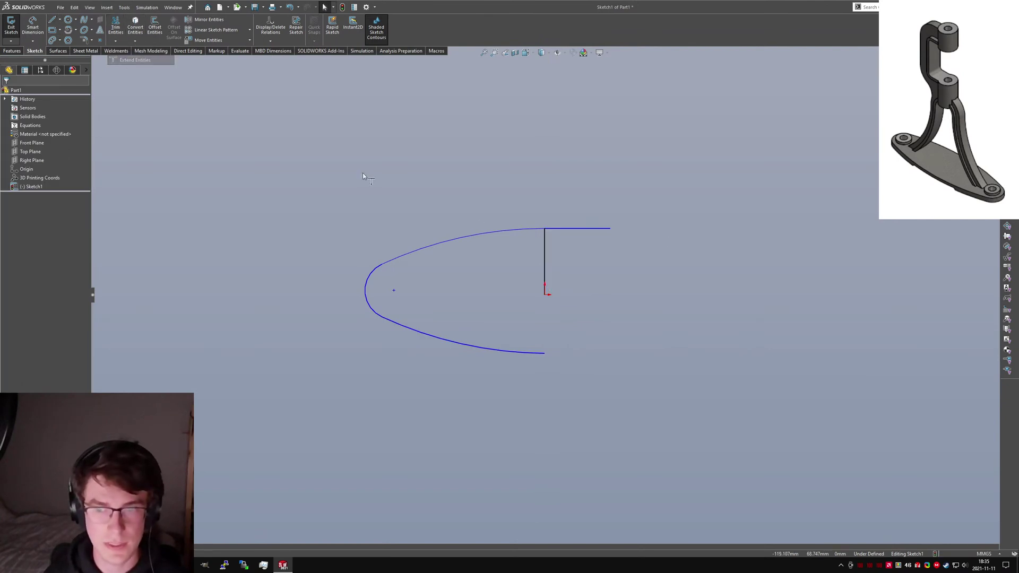
left_click(545, 289)
key("Escape")
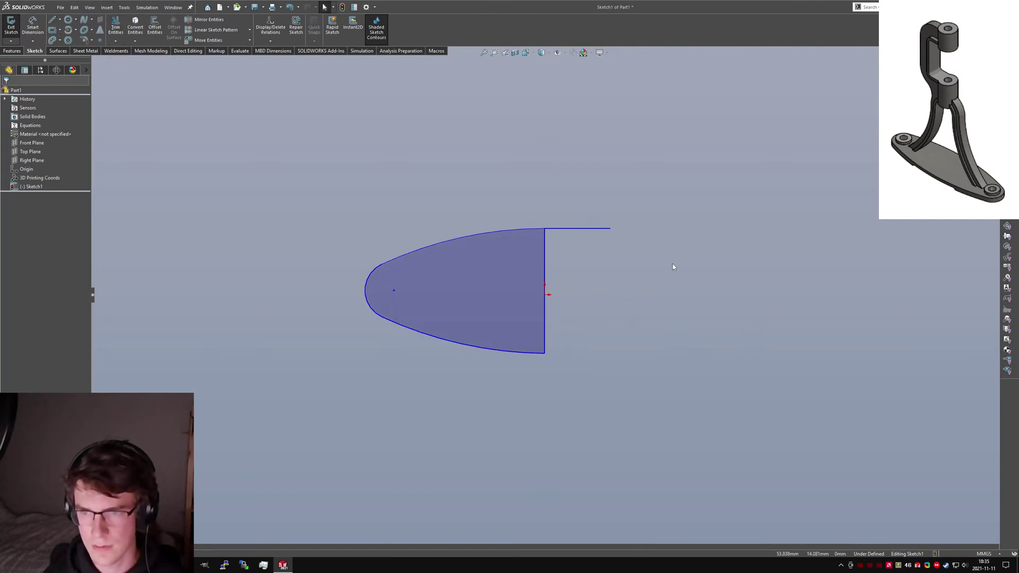
key("t")
left_click_drag(574, 259, 564, 196)
key("Escape")
Step: Make the upper and lower side arcs equal and constrain the origin to the midpoint of the vertical line
left_click(499, 232)
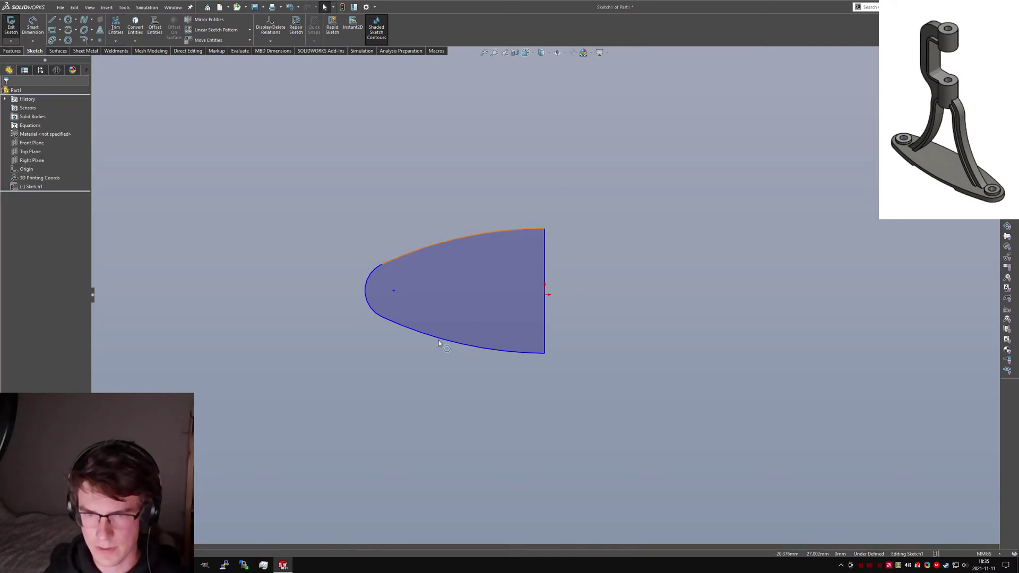
key("q")
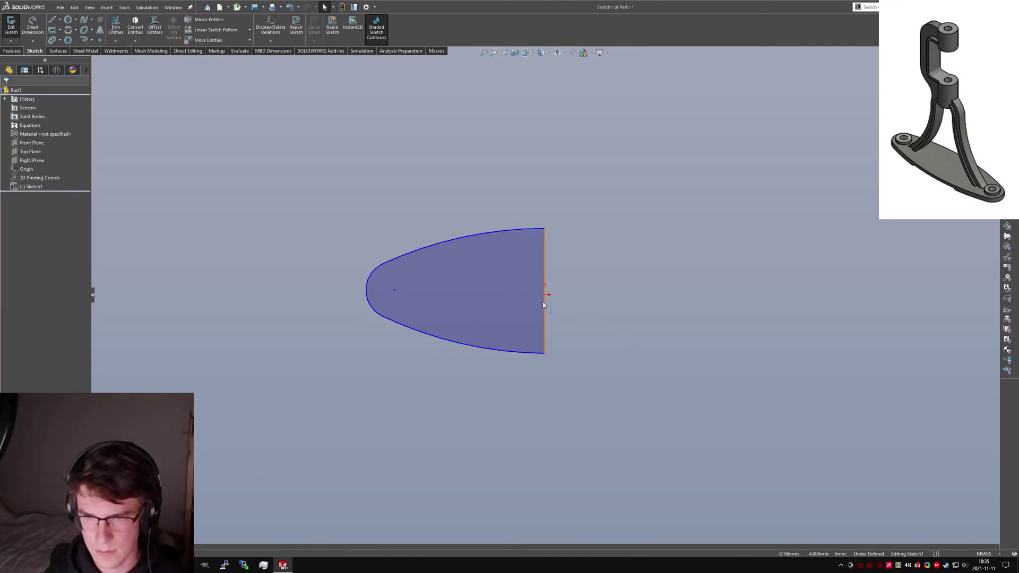
left_click(545, 302)
left_click(544, 295, "ctrl")
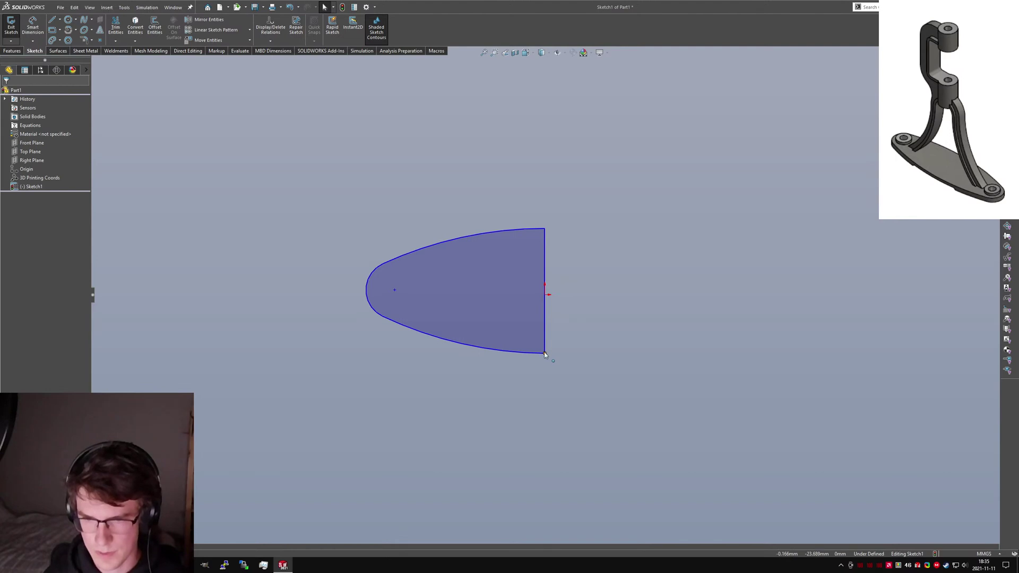
mouse_move(545, 353)
left_mouse_down()
mouse_move(545, 333)
mouse_move(544, 363)
left_mouse_up()
left_click(574, 355)
left_click(533, 378)
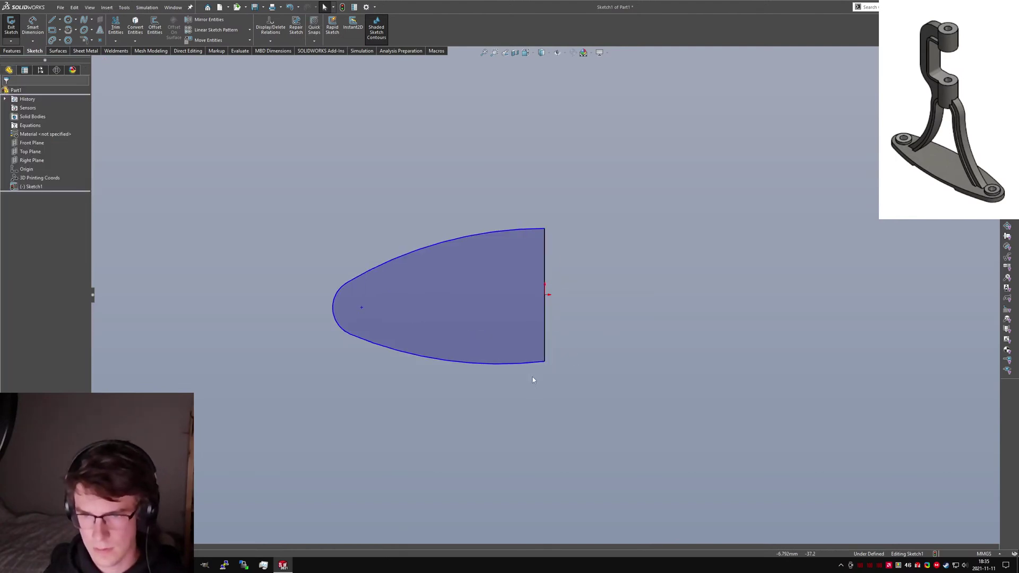
key("f")
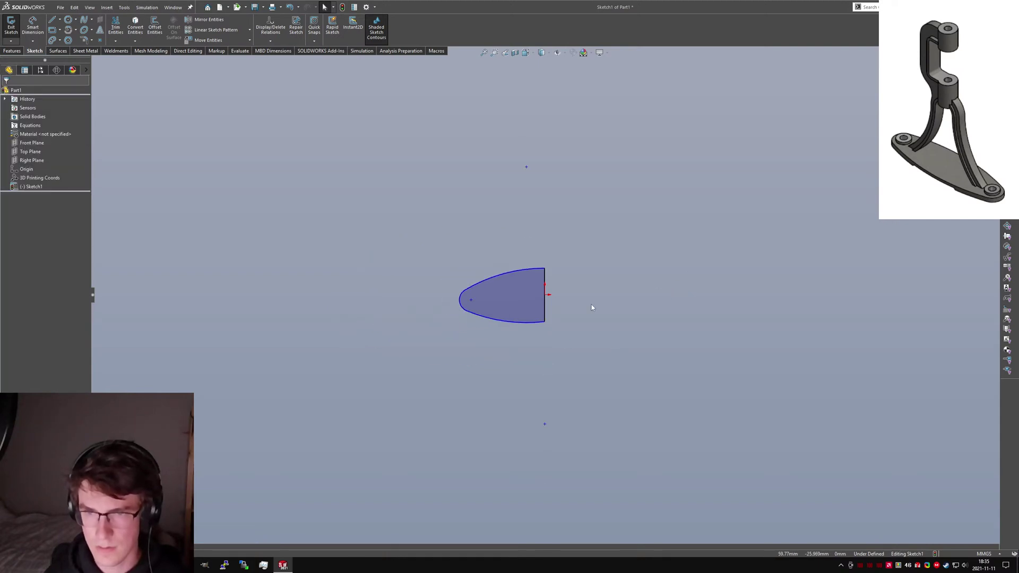
Step: Constrain the upper side arc's centre point to lie on the vertical centreline and shrink the sketch profile freehand
left_click(526, 167)
left_click(544, 308, "ctrl")
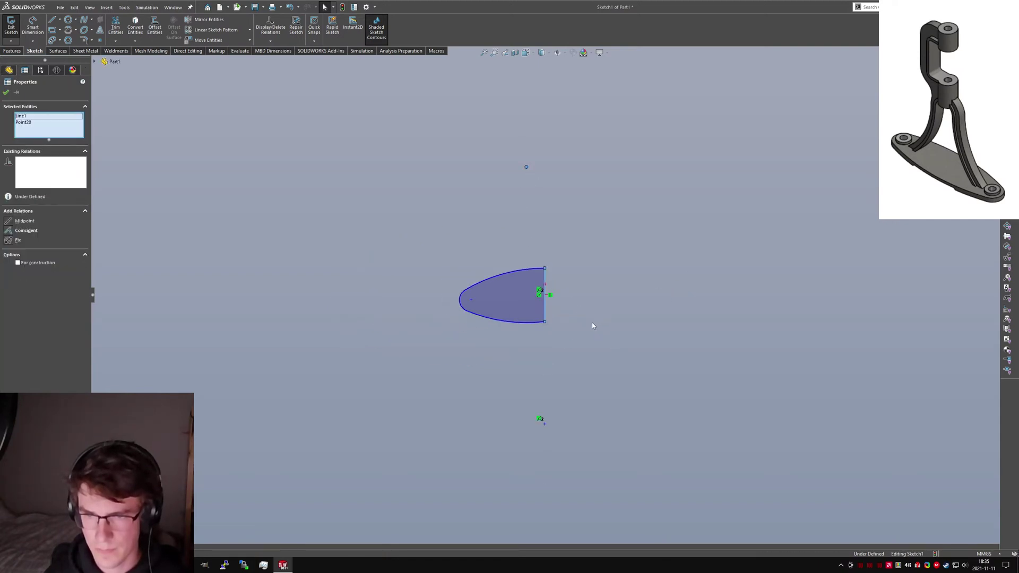
left_click(591, 323)
left_click(546, 295, "ctrl")
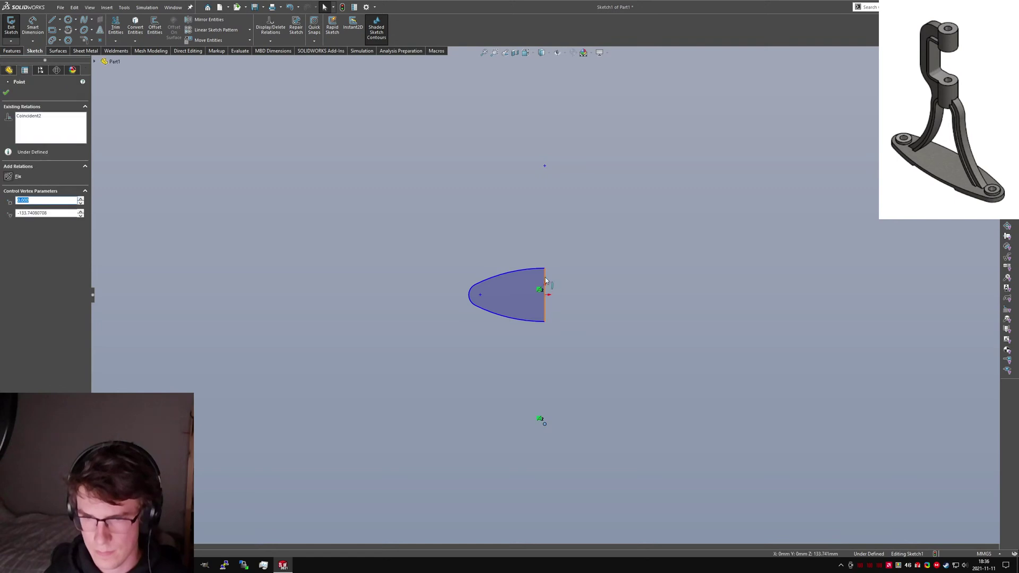
left_click(599, 286)
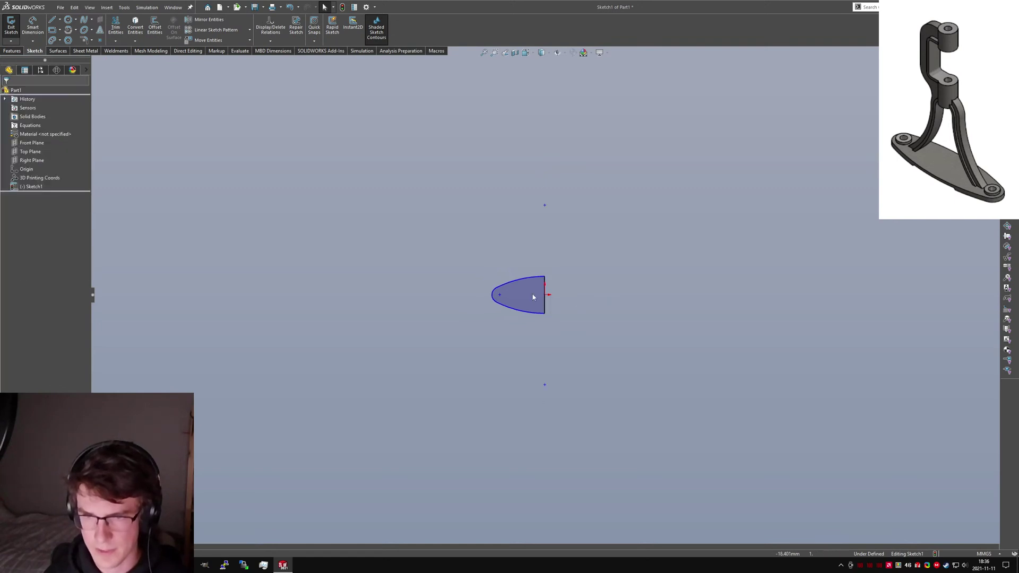
scroll(558, 275, "down", 2)
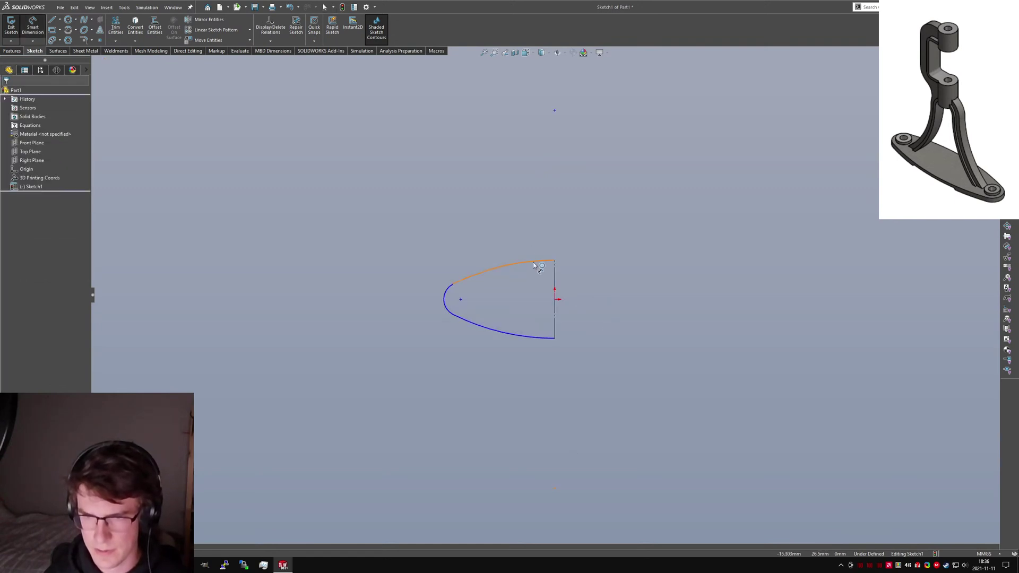
Step: Dimension the upper side arc to a 220 mm radius and the rounded plate end to a 12 mm radius
left_click_drag(533, 262, 445, 214)
double_click(444, 213)
type("220")
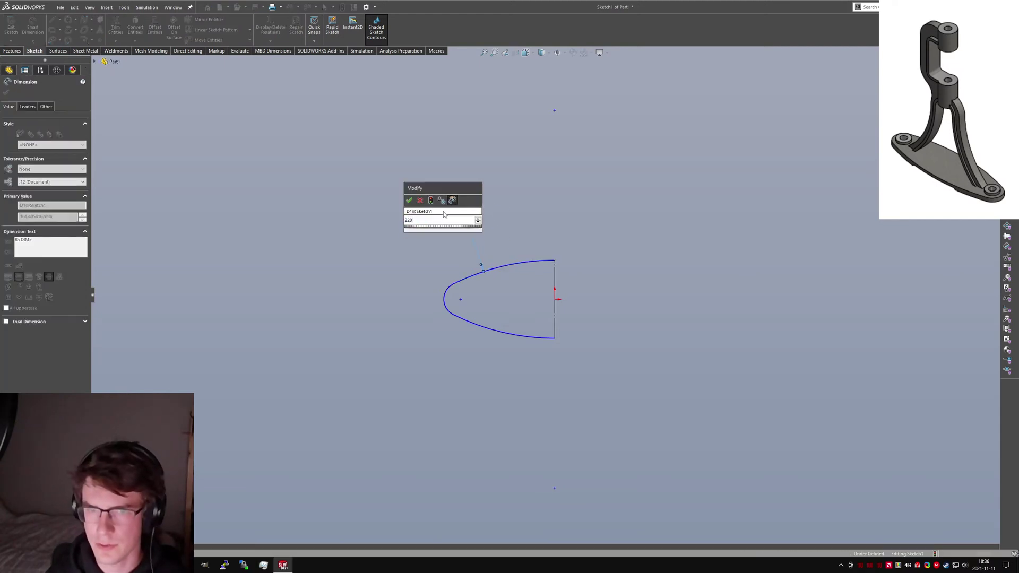
key("Return")
left_click_drag(445, 294, 401, 273)
double_click(401, 273)
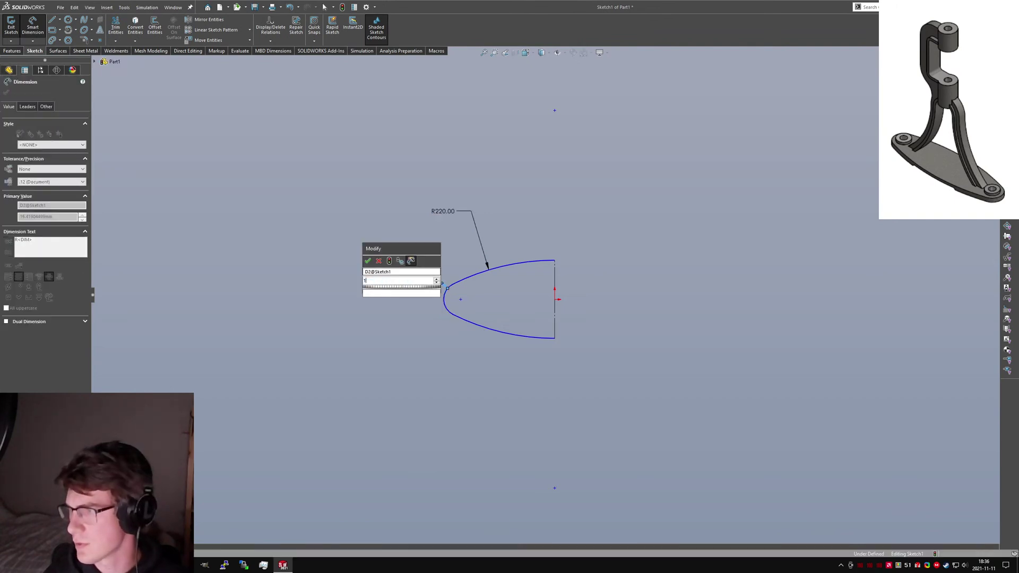
type("12")
key("Return")
Step: Add a doubled distance dimension of 125 mm from the rounded end's centre across the vertical centreline
left_click(451, 300)
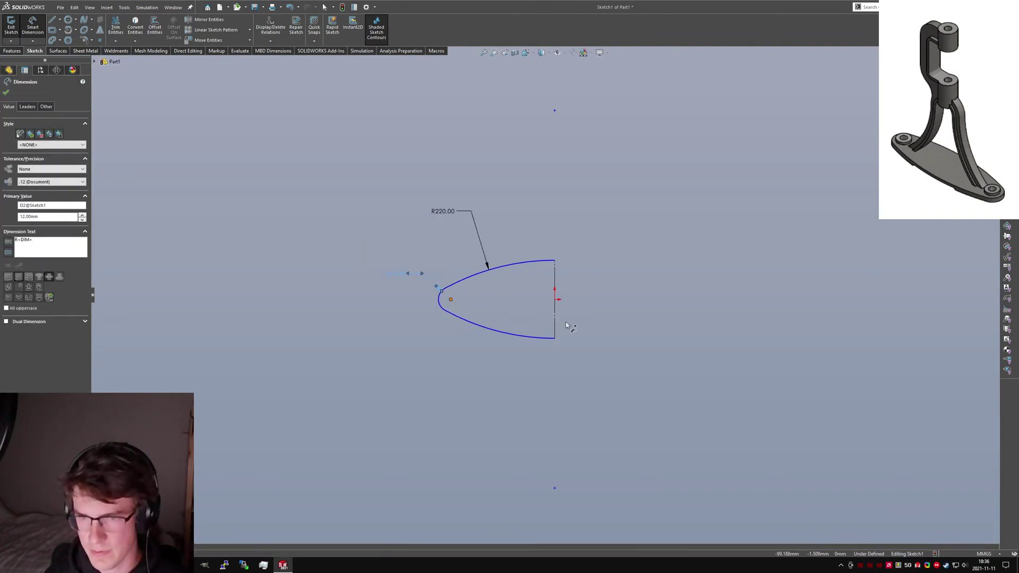
left_click(556, 320)
left_click(616, 414)
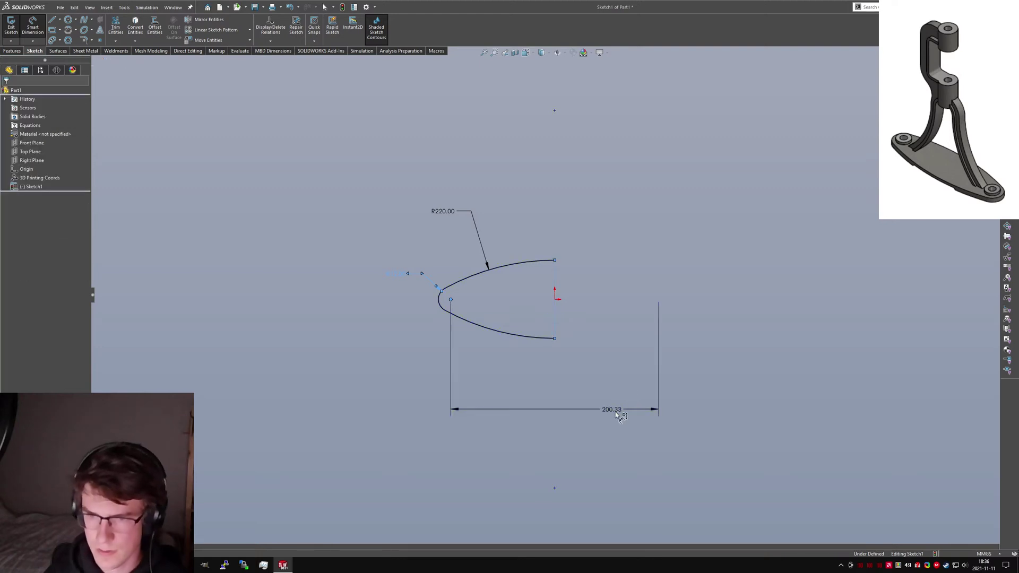
type("125")
key("Return")
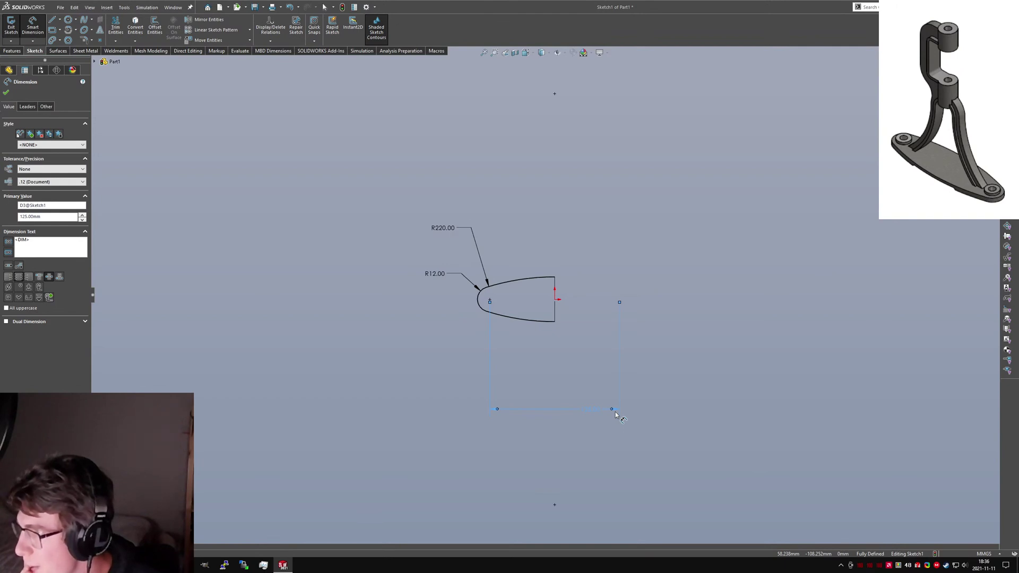
key("Escape")
Step: Reposition the R220 and 125 mm dimension labels closer to the half profile
scroll(512, 300, "down", 3)
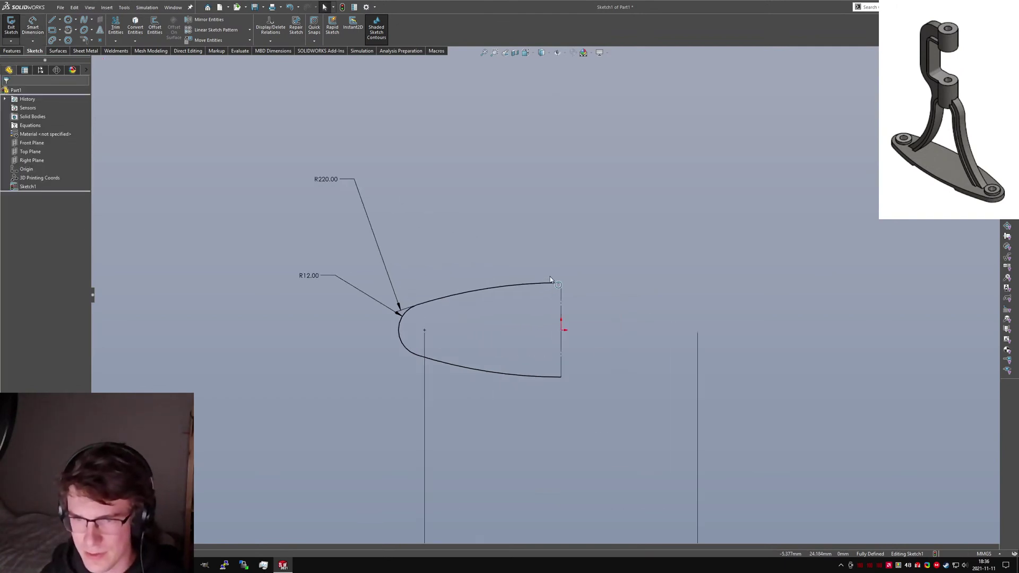
left_click_drag(406, 215, 480, 225)
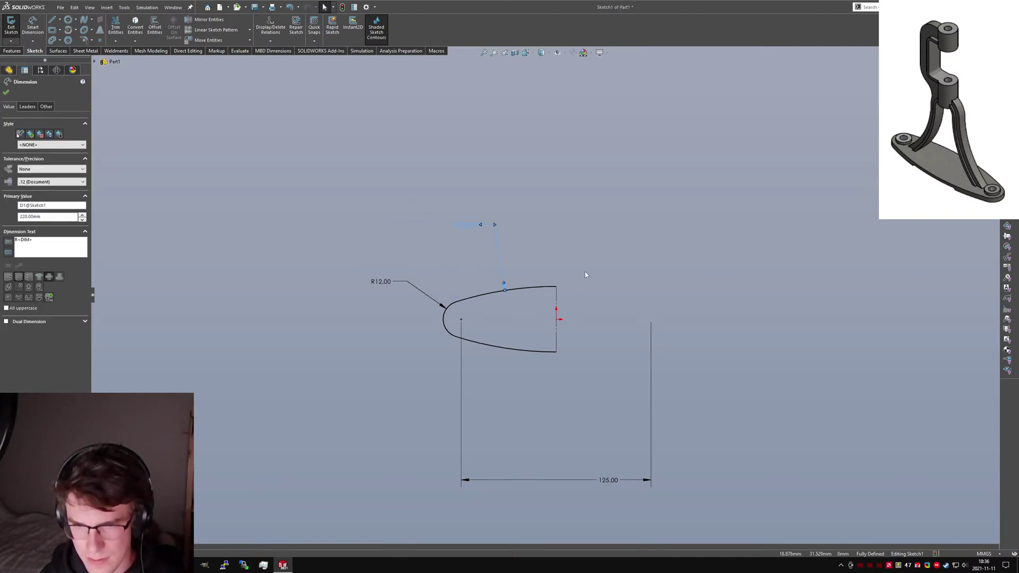
left_click_drag(616, 477, 613, 484)
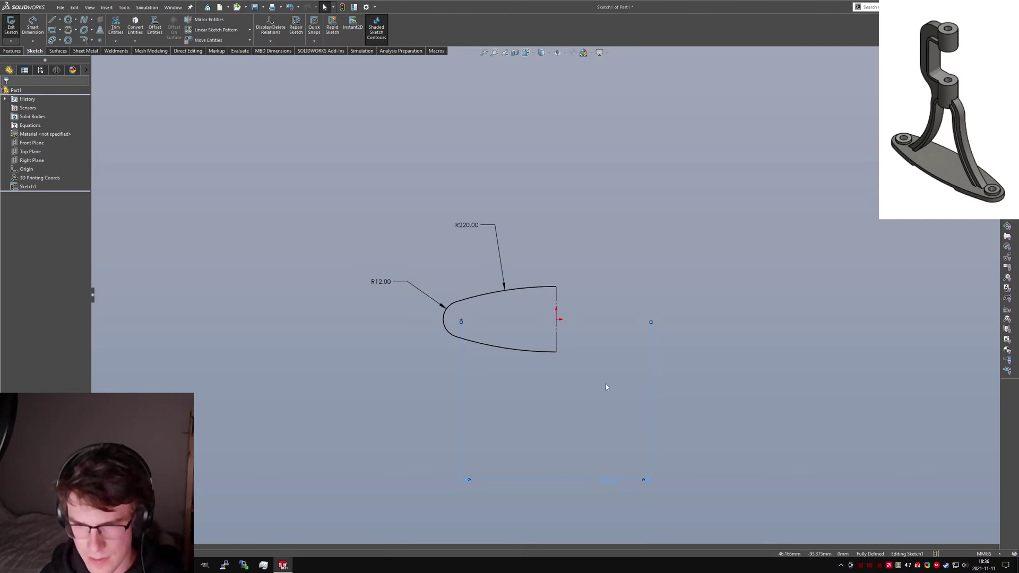
left_click_drag(601, 390, 600, 446)
Step: Mirror the half profile about the vertical centreline and attach the centreline's ends to the upper and lower side arcs
left_click_drag(348, 223, 584, 394)
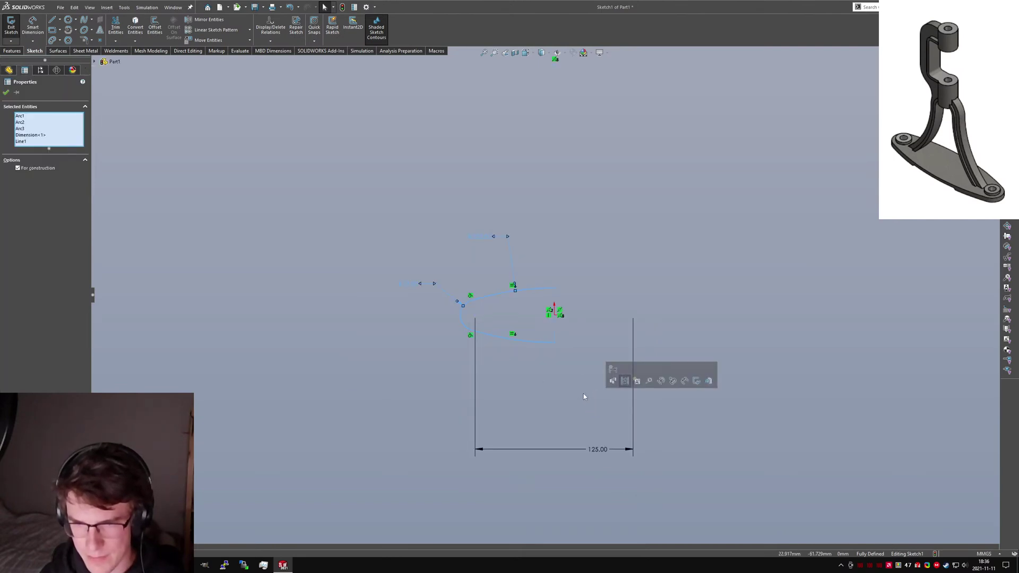
right_click_drag(546, 412, 667, 376)
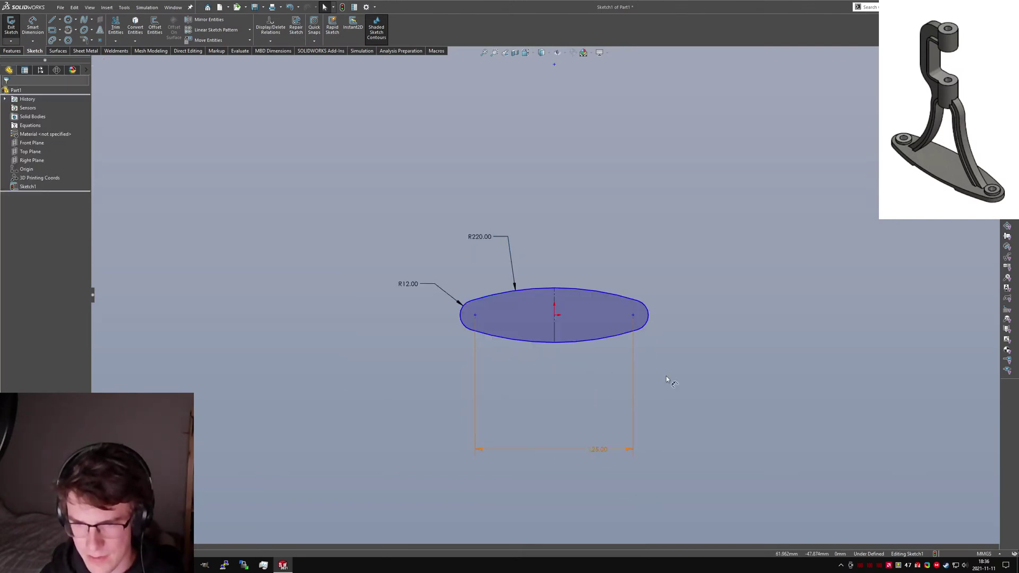
left_click(554, 289)
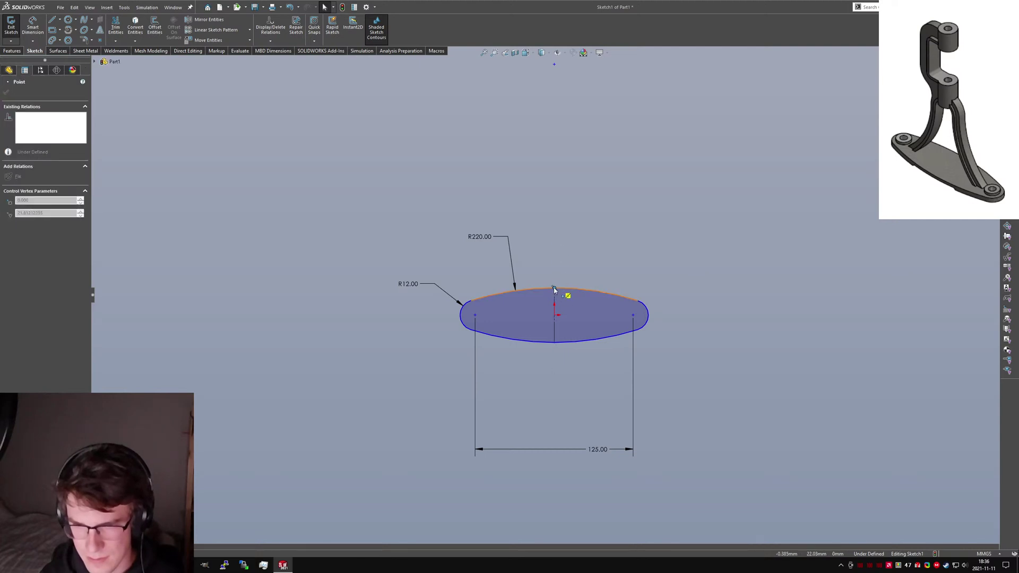
left_click(569, 413)
left_click(555, 342)
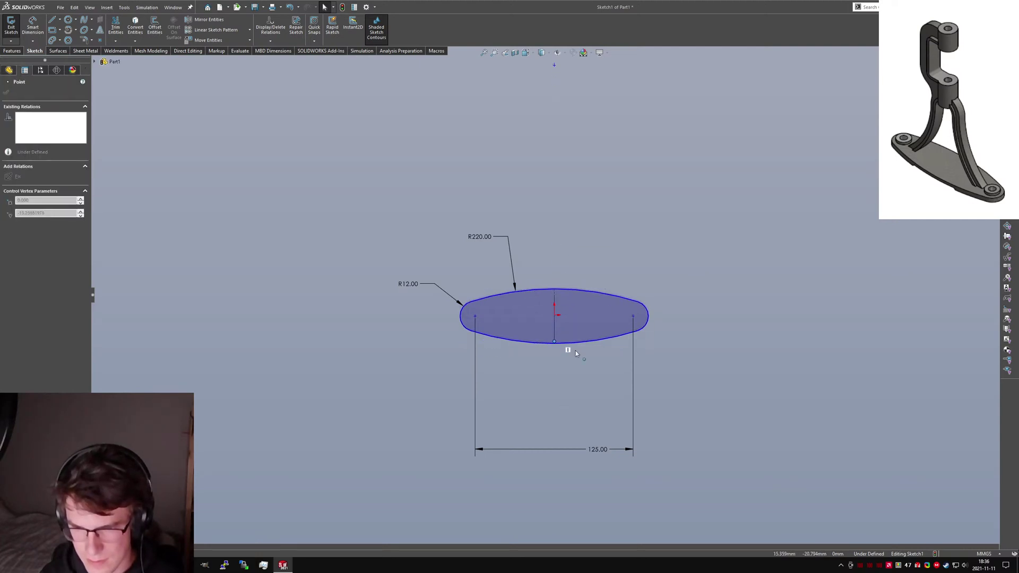
left_click(562, 406)
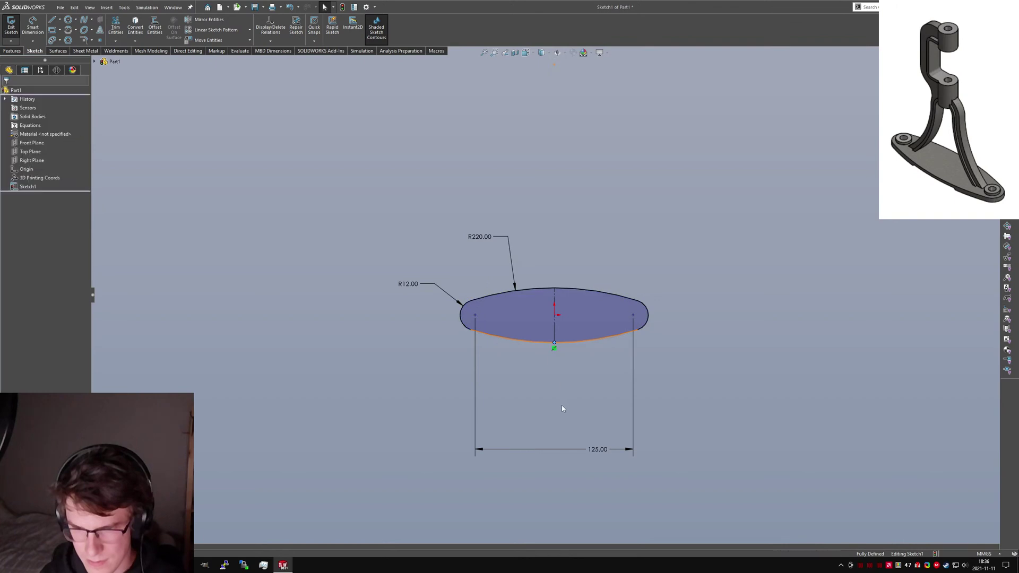
Step: Extrude the closed plate profile as a blind boss with a depth of 5 mm
scroll(557, 302, "down", 2)
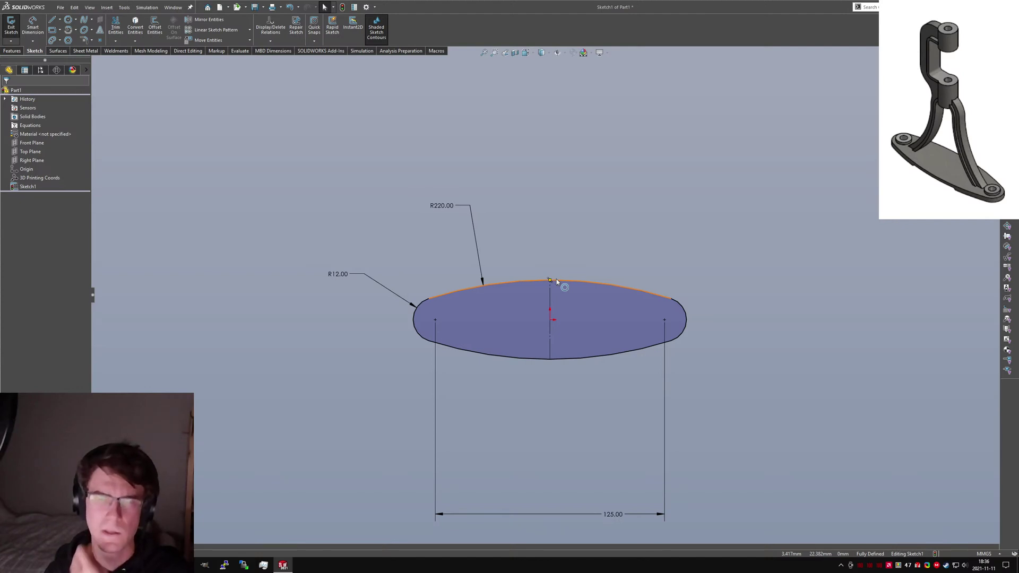
left_click(12, 50)
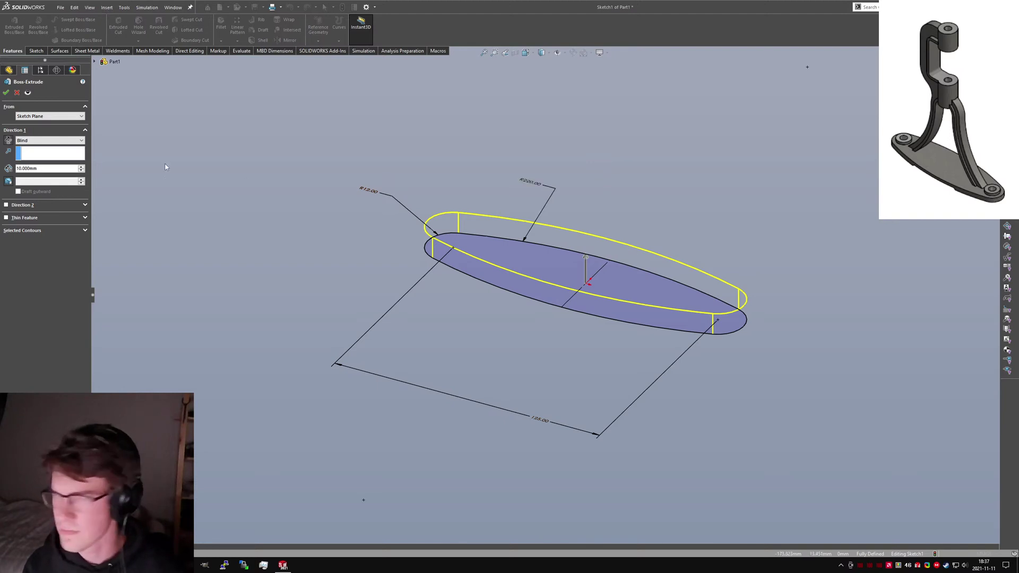
left_click(42, 169)
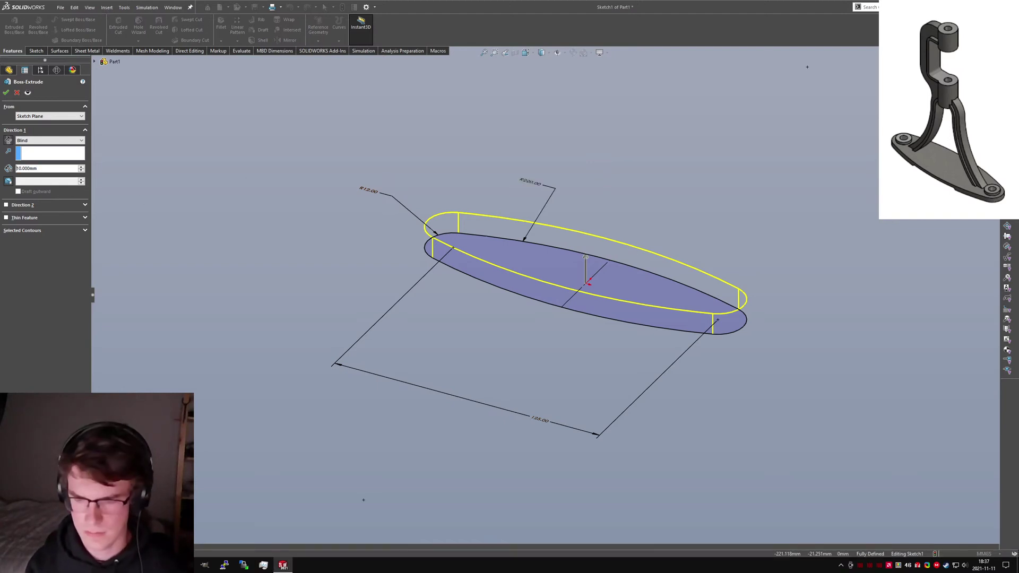
type("58")
key("Return")
type("5")
key("Return")
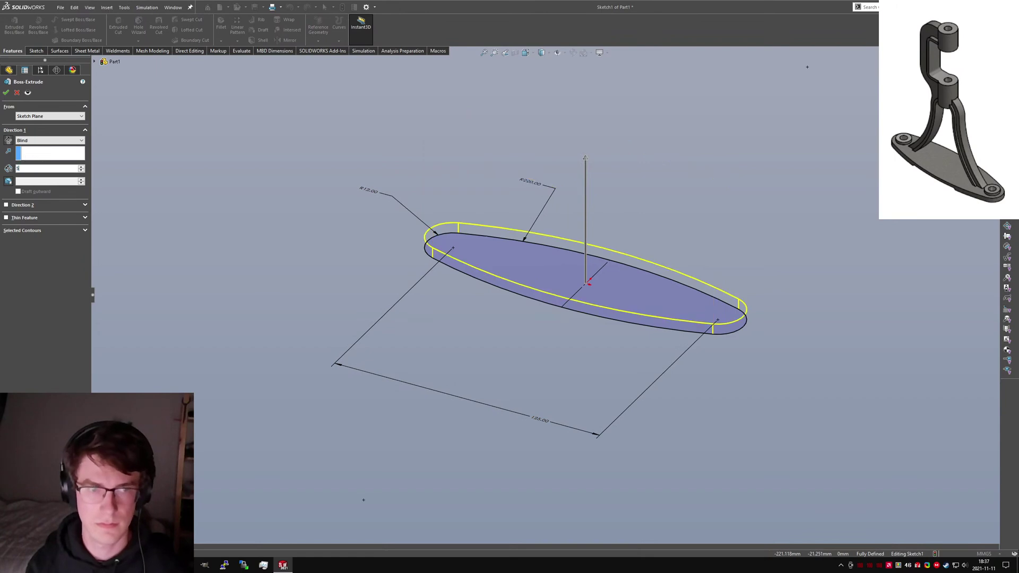
key("Return")
left_click(391, 207)
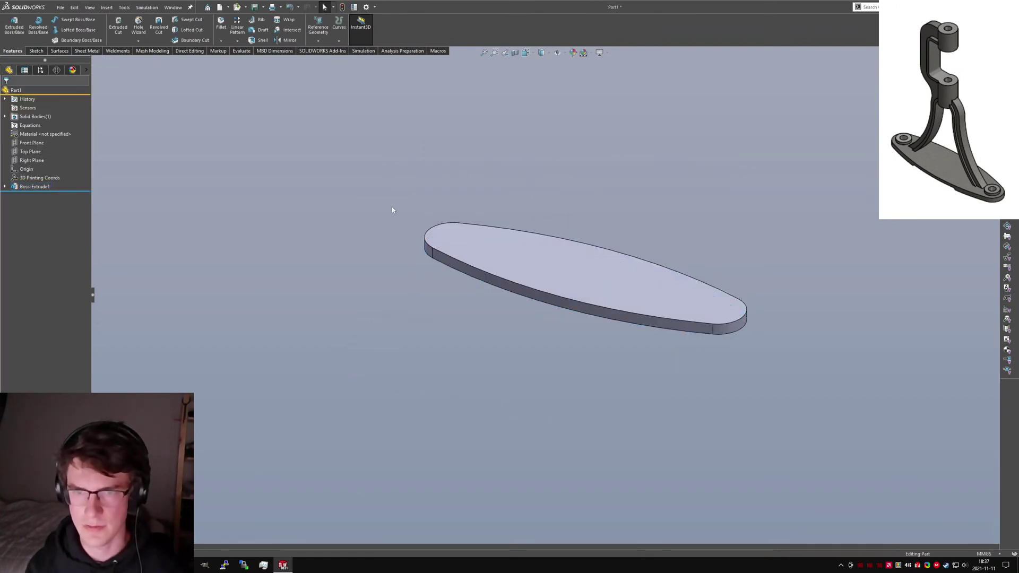
Step: Sketch two circles about 11 mm in diameter on the plate's top face, centred on the two rounded ends
left_click(574, 285)
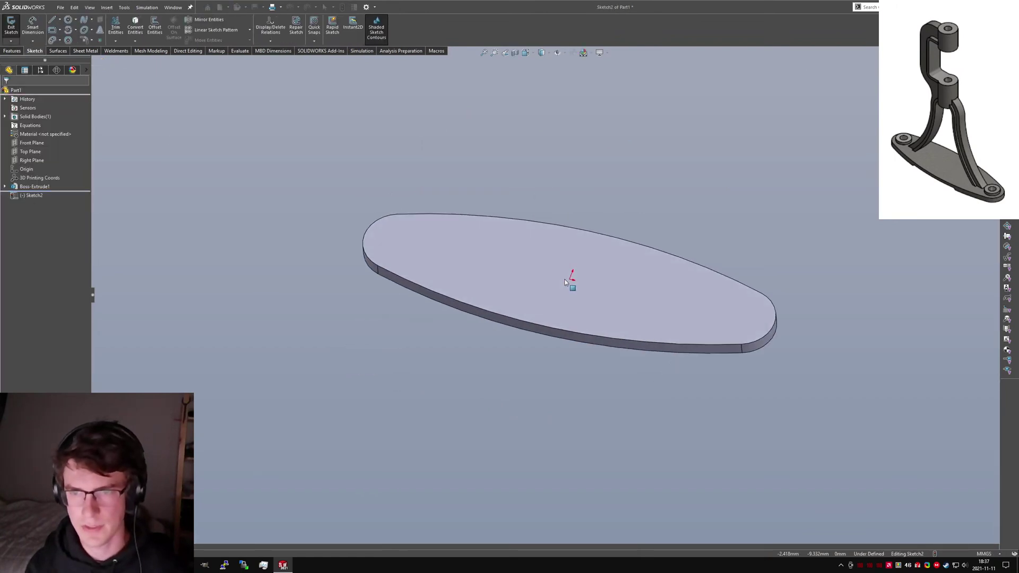
key("c")
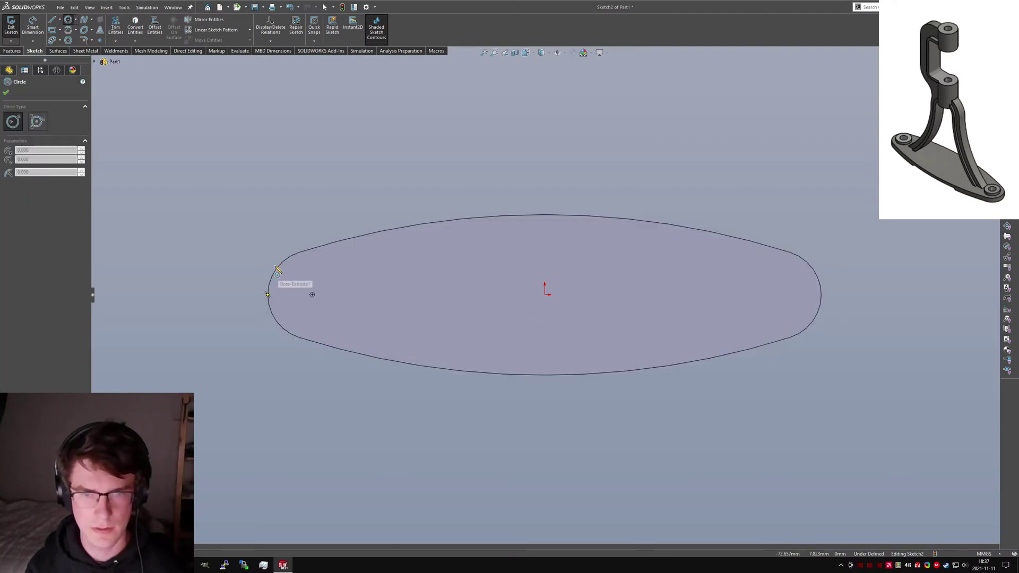
left_click(333, 281)
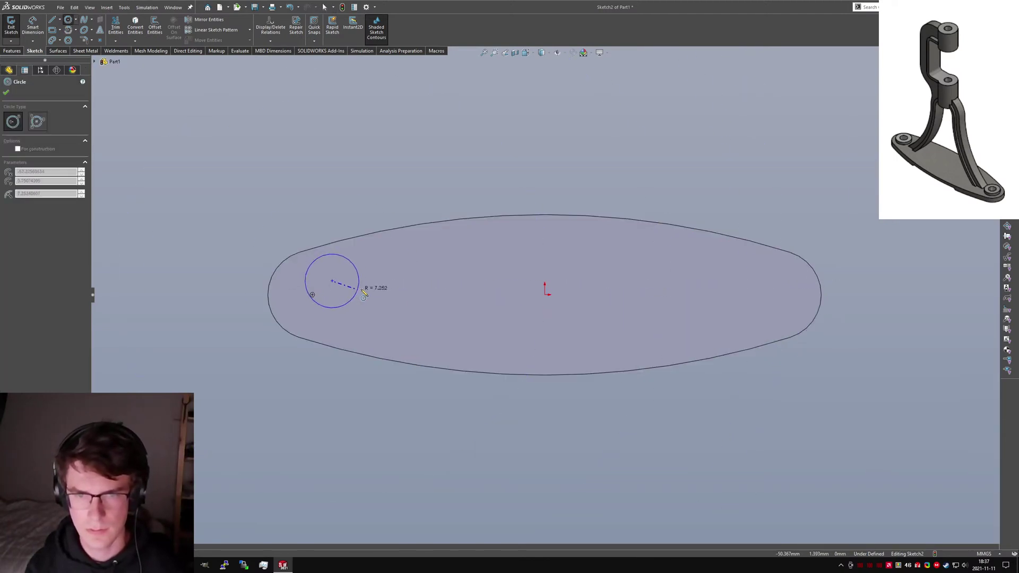
key("Escape")
right_click_drag(277, 221, 315, 222)
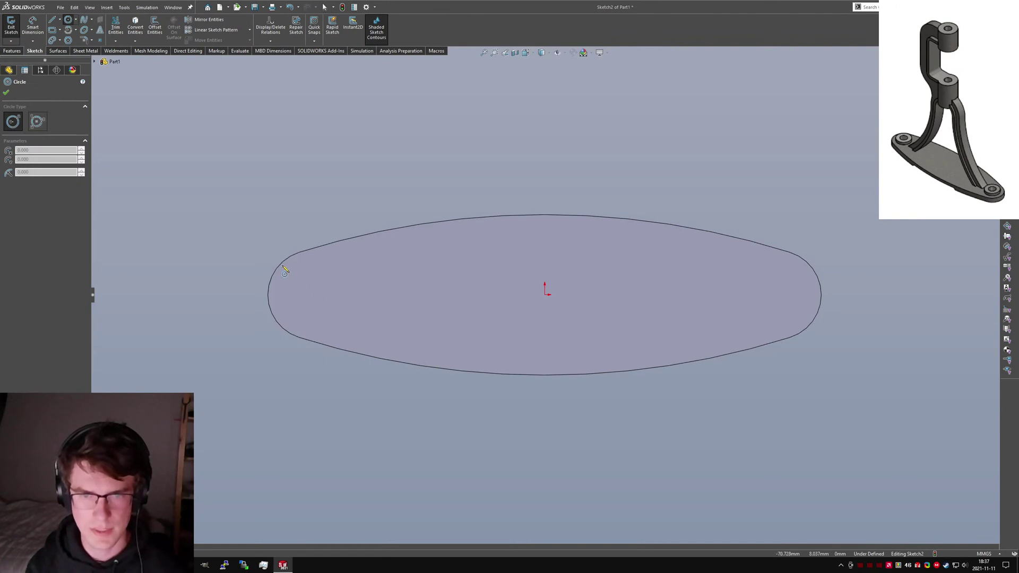
left_click_drag(312, 294, 334, 295)
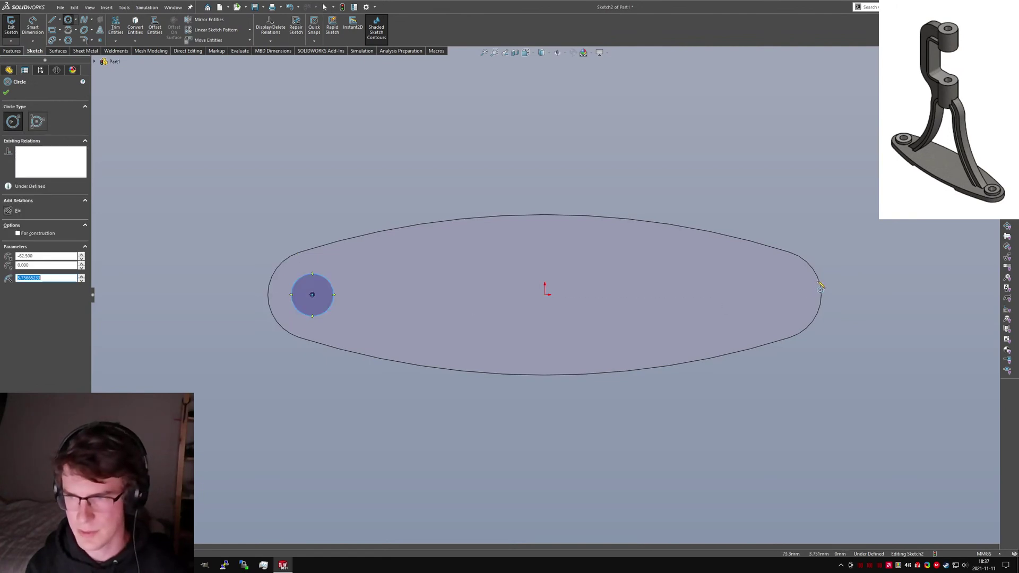
left_click_drag(777, 294, 797, 294)
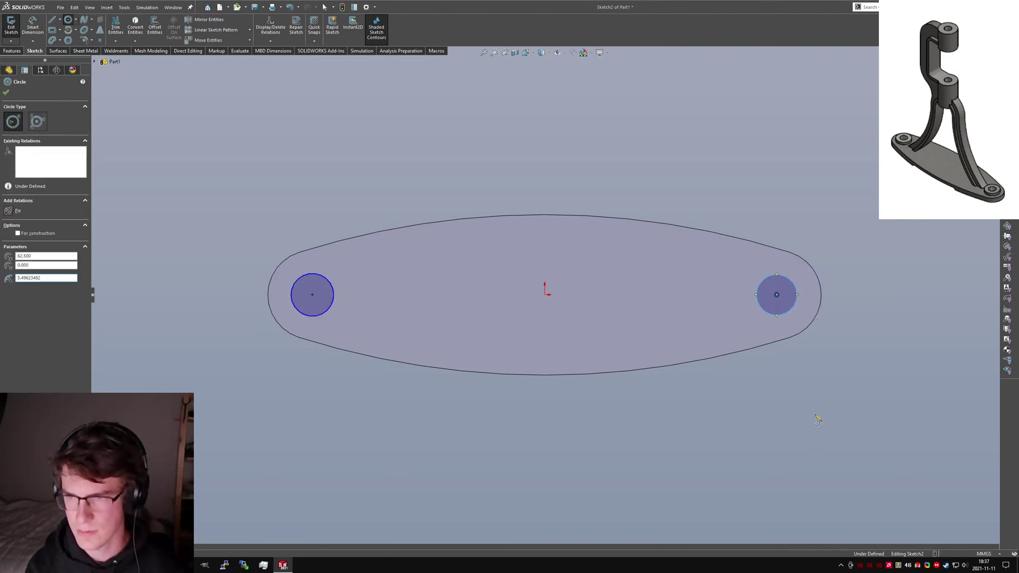
Step: Dimension the right circle to a diameter of 16 mm
key("Escape")
left_click(793, 281)
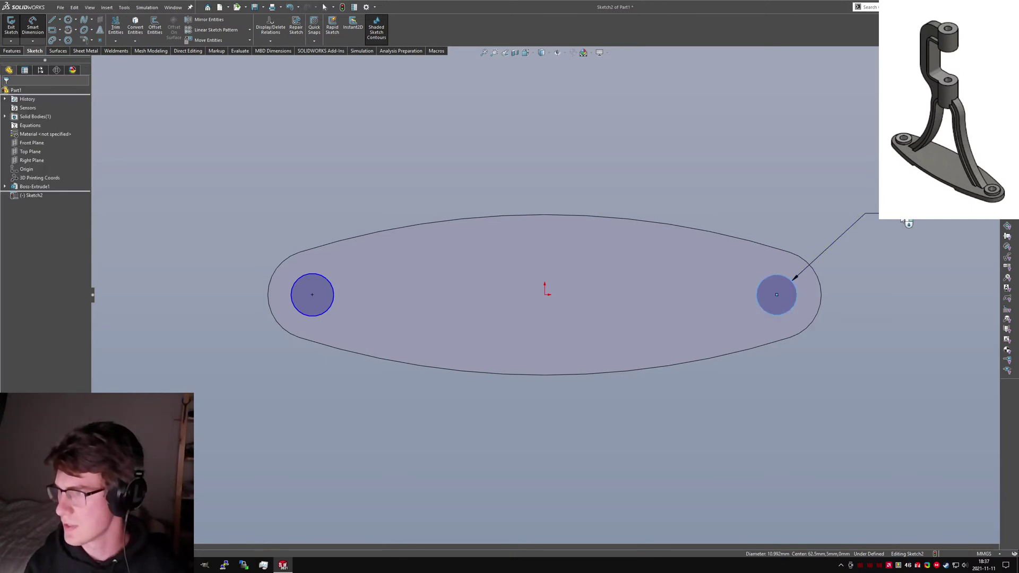
left_click(904, 220)
type("16")
key("Return")
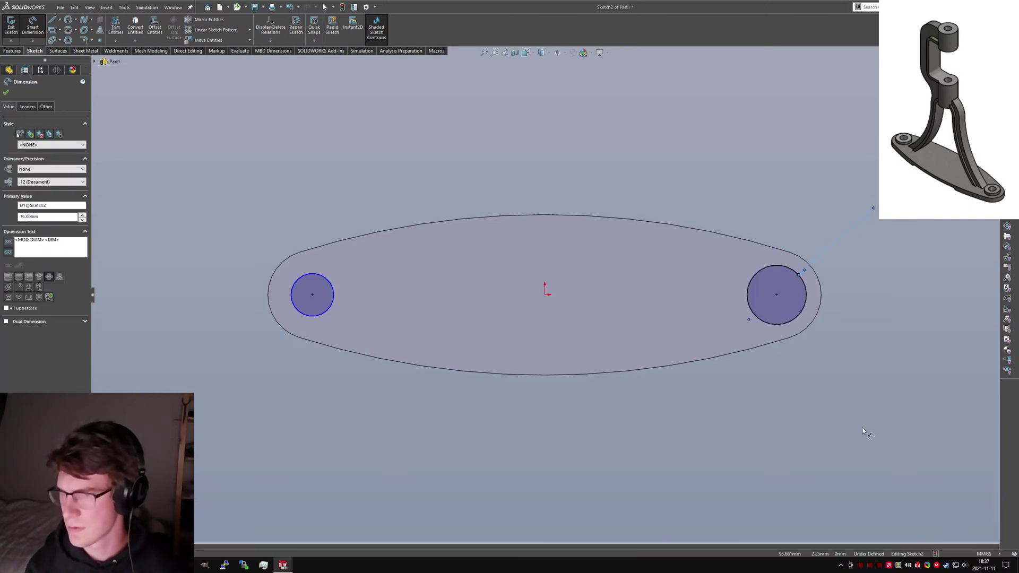
Step: Add an equal relation between the left and right circles
key("Escape")
key("ctrl+a")
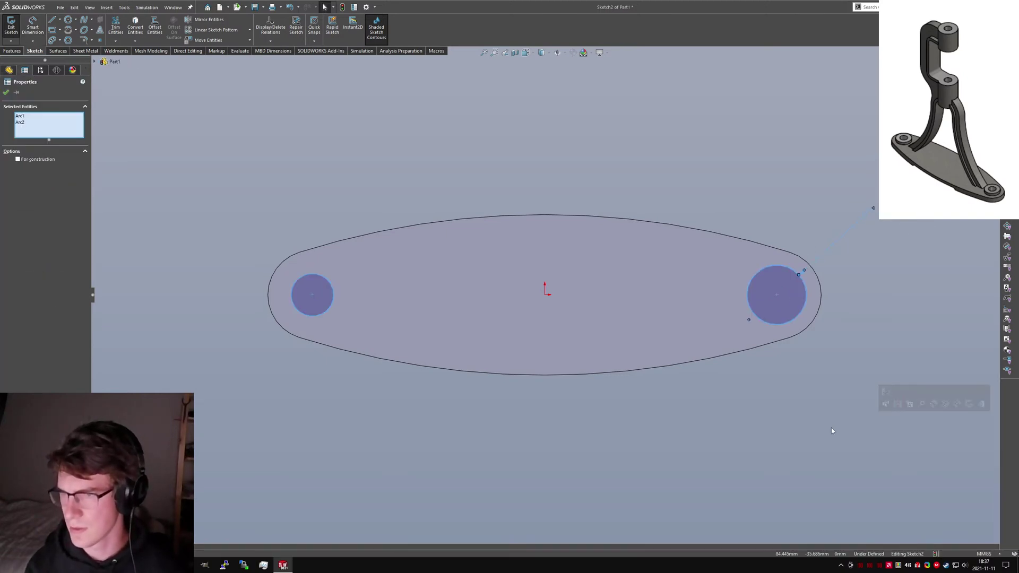
left_click(340, 379)
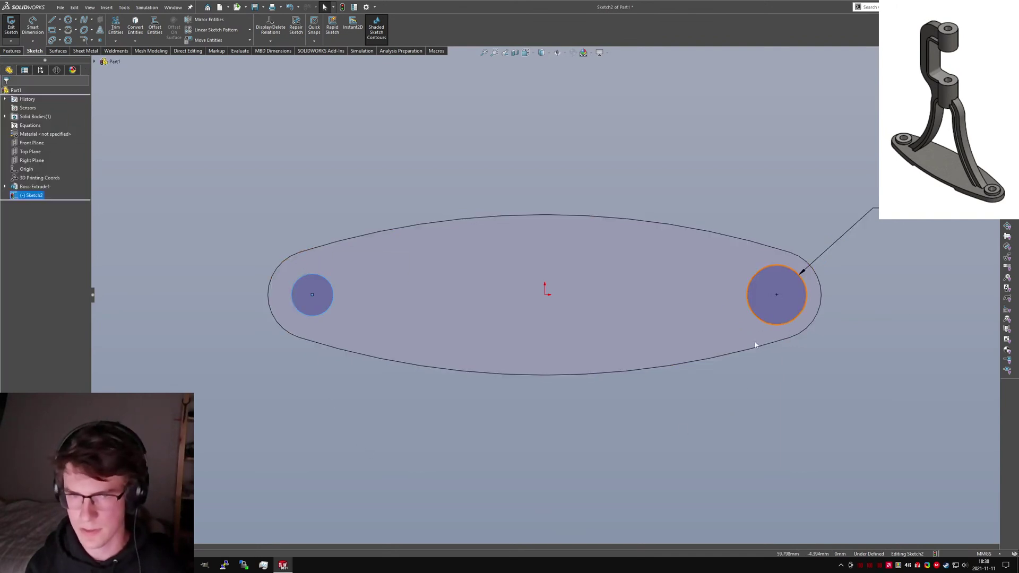
left_click(756, 316, "ctrl")
key("q")
left_click(706, 456)
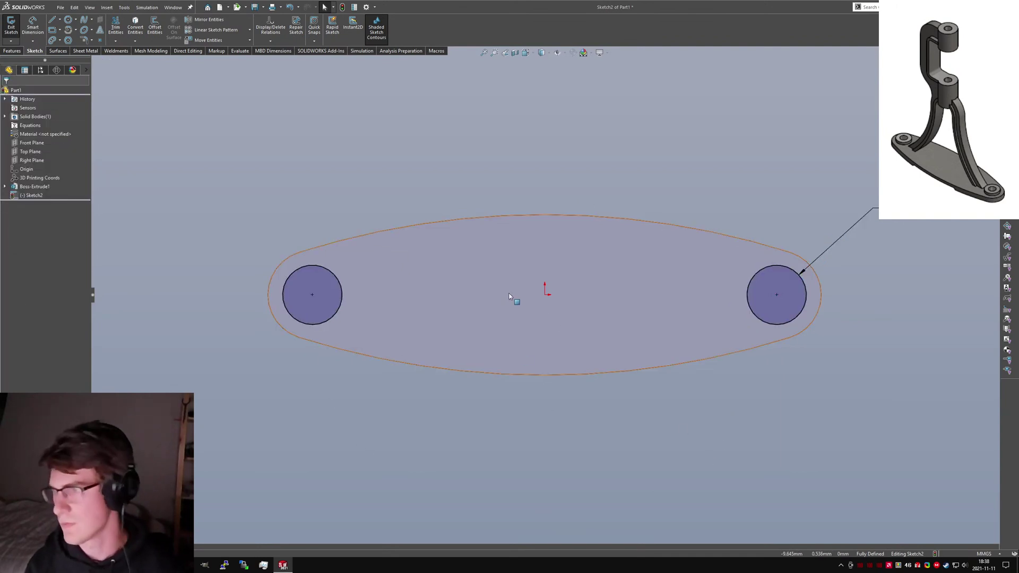
Step: Begin extruding the two end circles as bosses, with an Offset From Surface end condition measured from the plate's bottom face
left_click(12, 51)
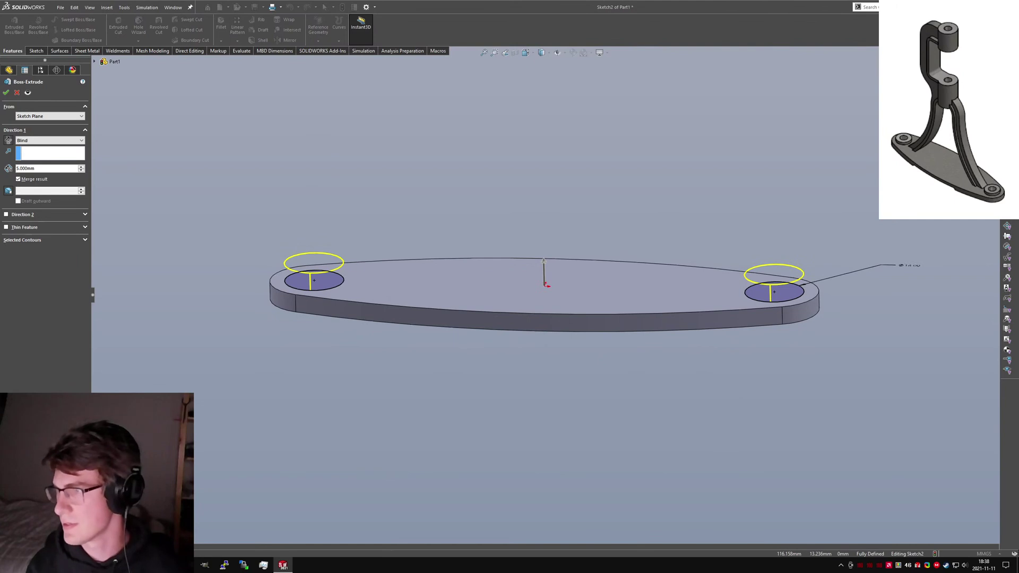
key("alt+Tab")
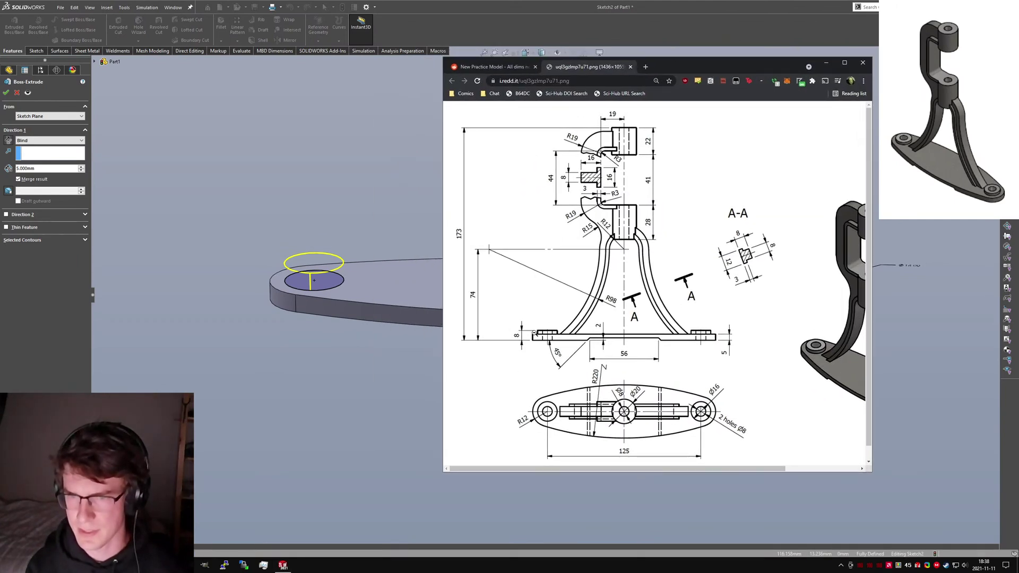
key("alt+Tab")
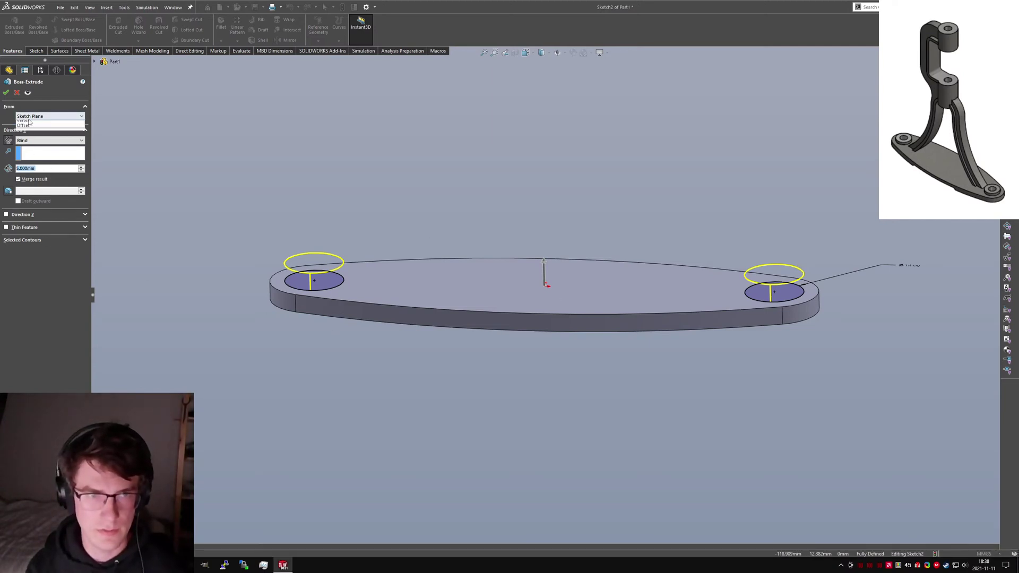
left_click(49, 140)
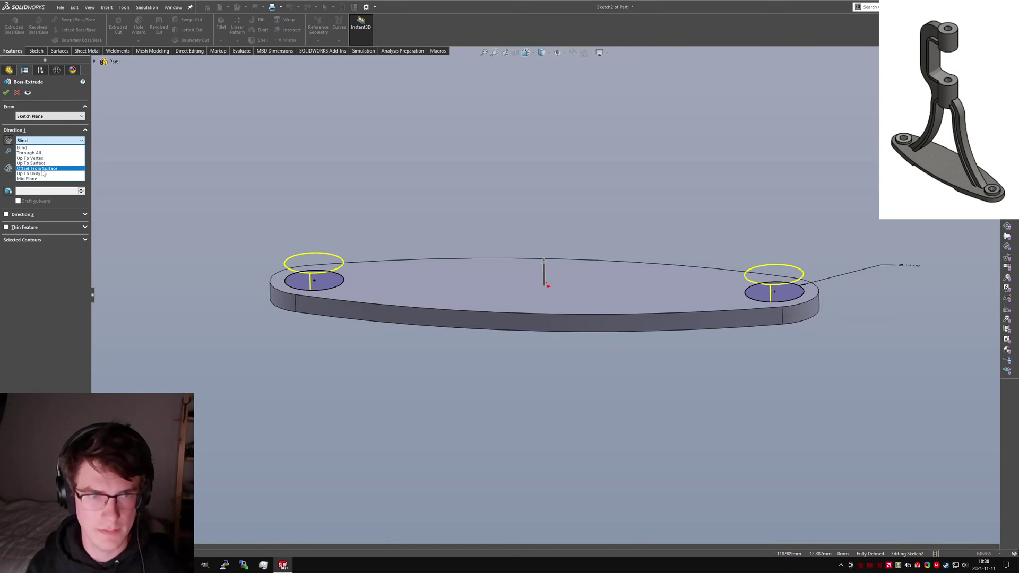
left_click(37, 168)
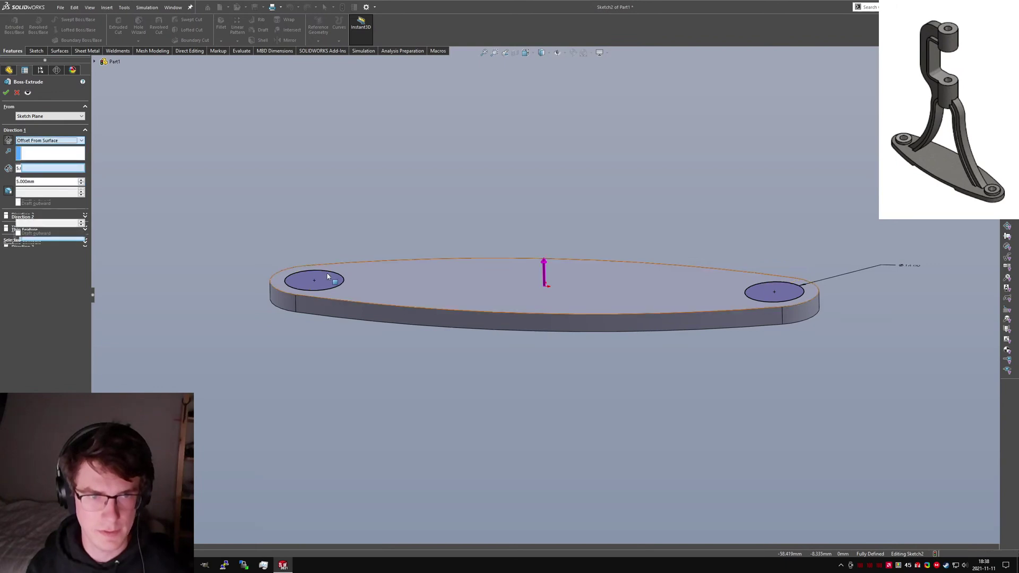
left_click(95, 61)
left_click(443, 313)
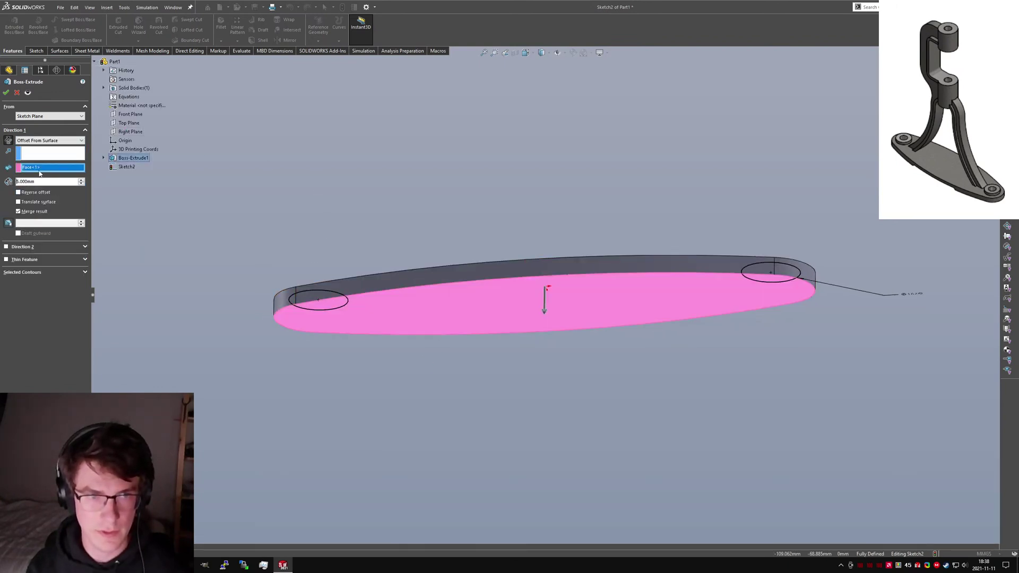
Step: Set the boss offset to 8 mm, reverse the extrusion direction so the bosses rise above the plate, and accept the extrusion
type("8")
key("Return")
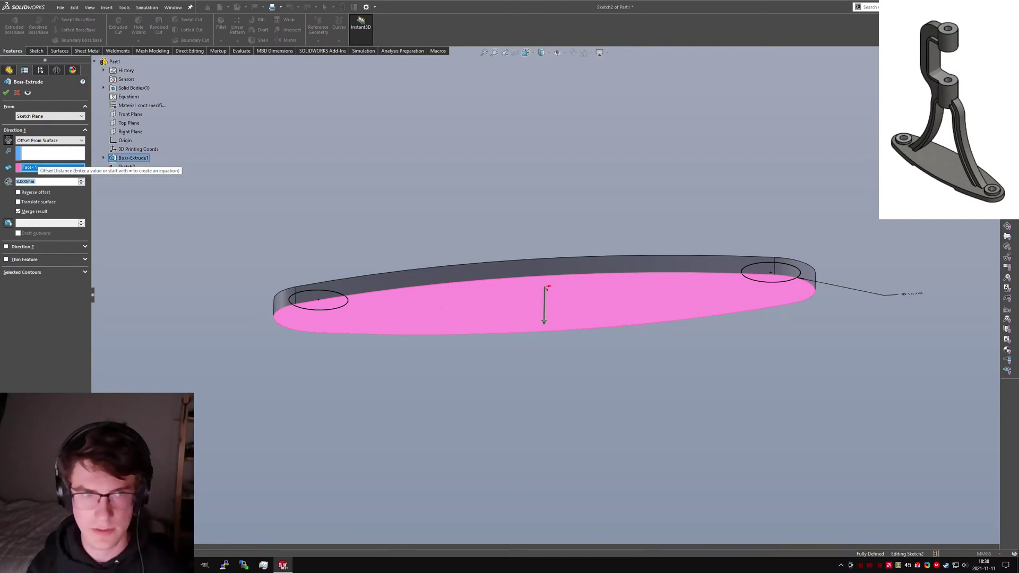
left_click(9, 140)
middle_click_drag(245, 127, 250, 157)
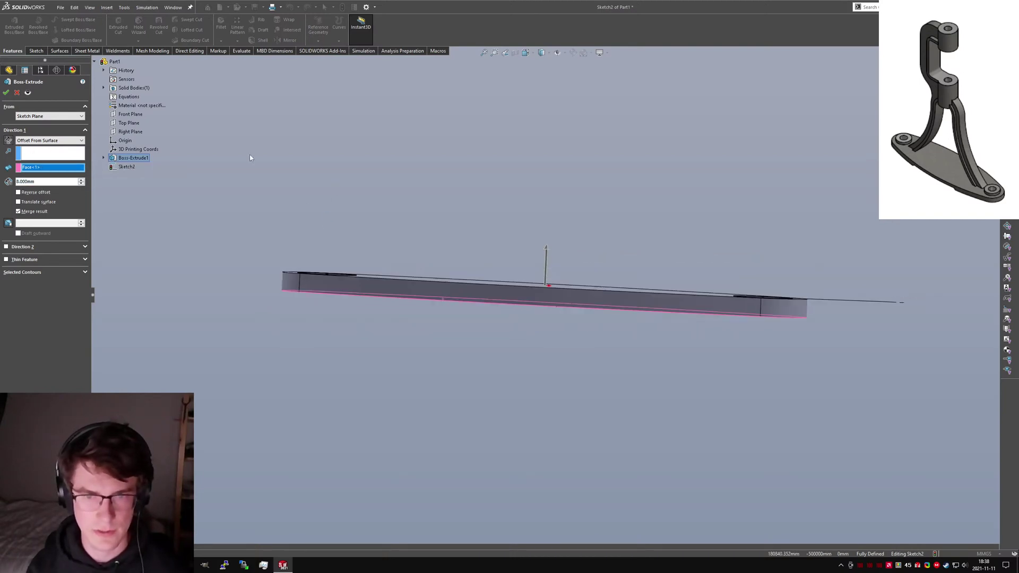
left_click(6, 93)
left_click(305, 215)
middle_click_drag(363, 239, 369, 287)
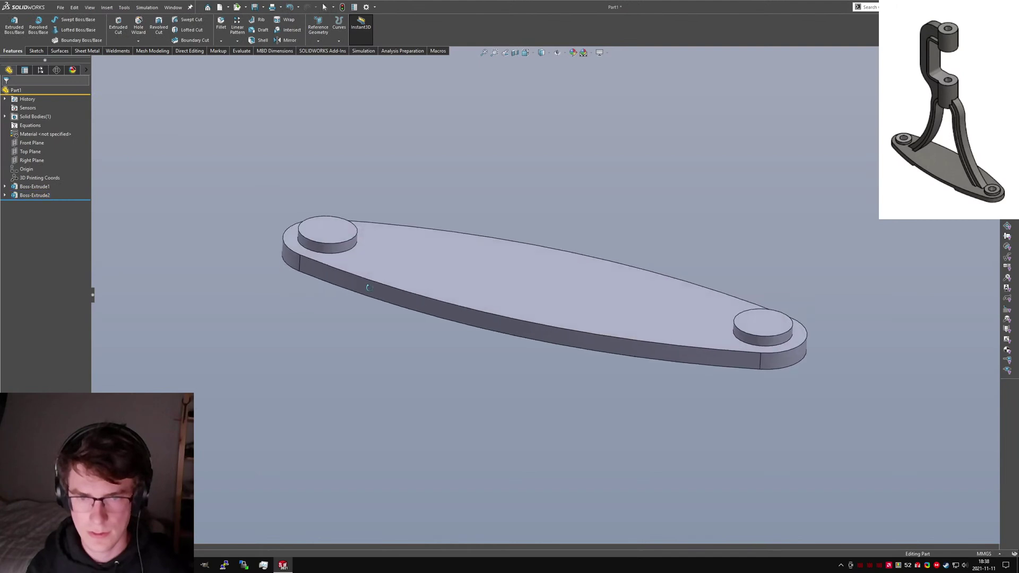
Step: Start an extruded boss with a new sketch on the Front Plane
middle_click_drag(482, 173, 696, 155)
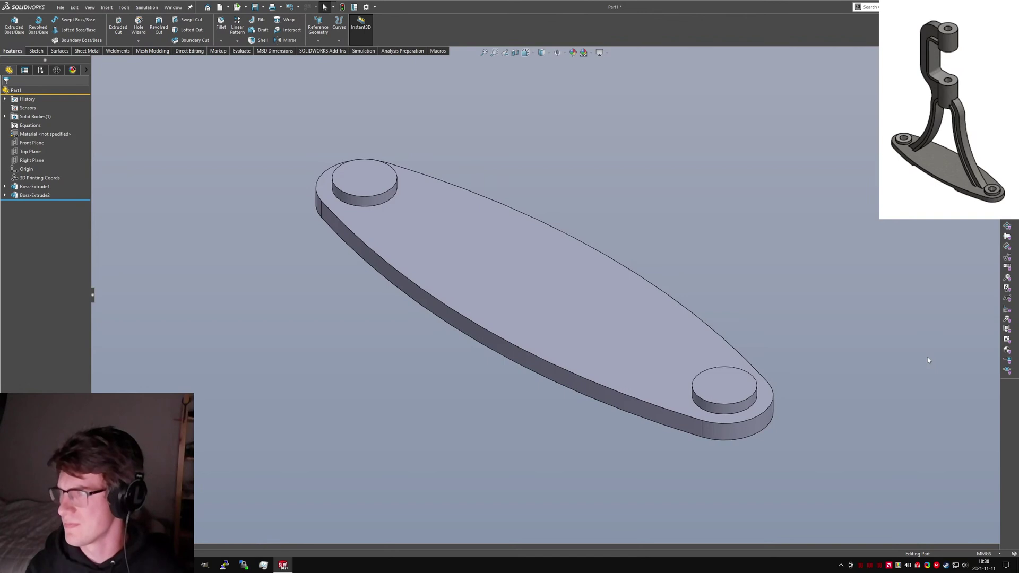
key("ctrl+1")
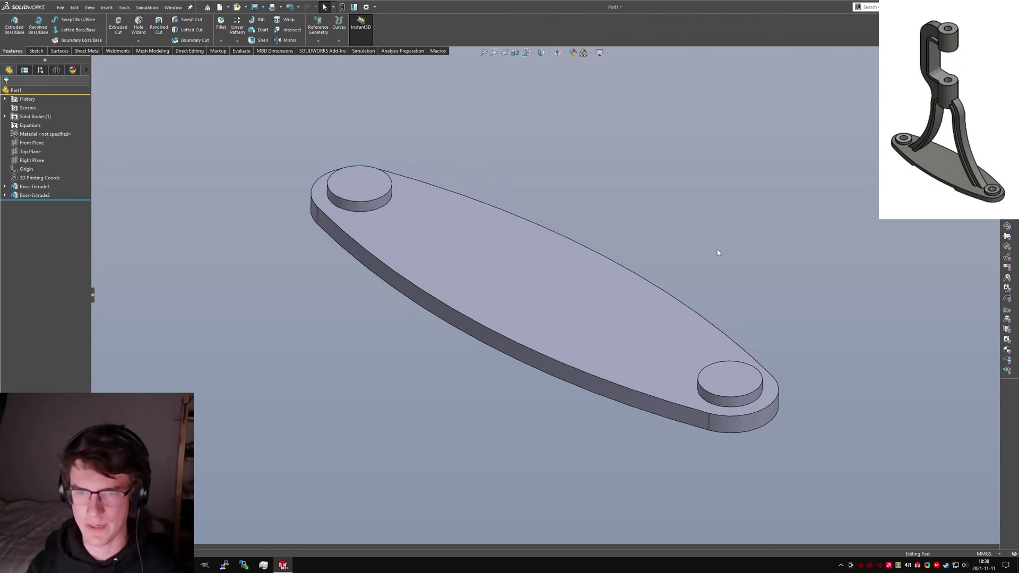
scroll(502, 229, "up", 8)
scroll(560, 217, "down", 1)
scroll(560, 221, "down", 1)
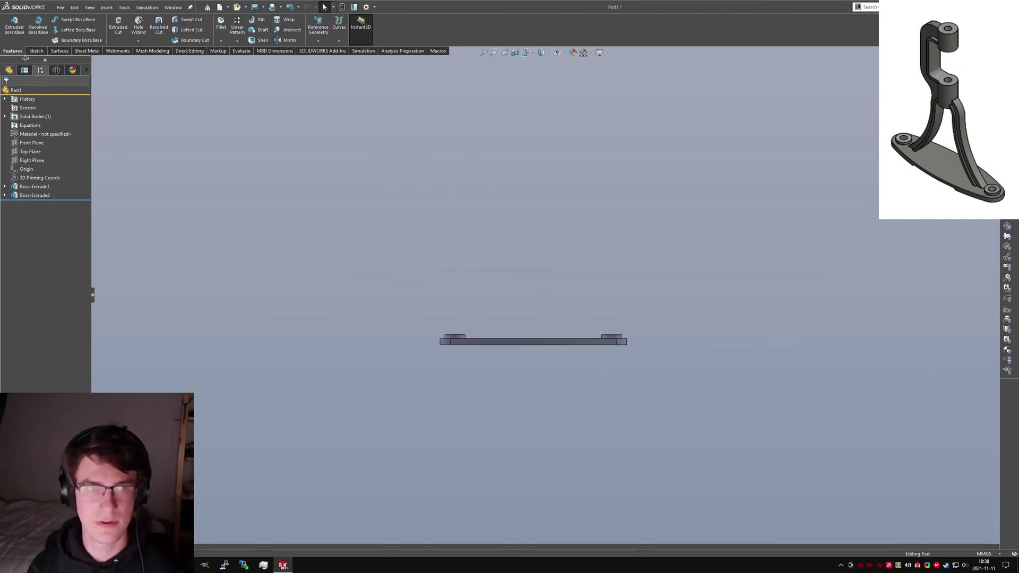
left_click(15, 25)
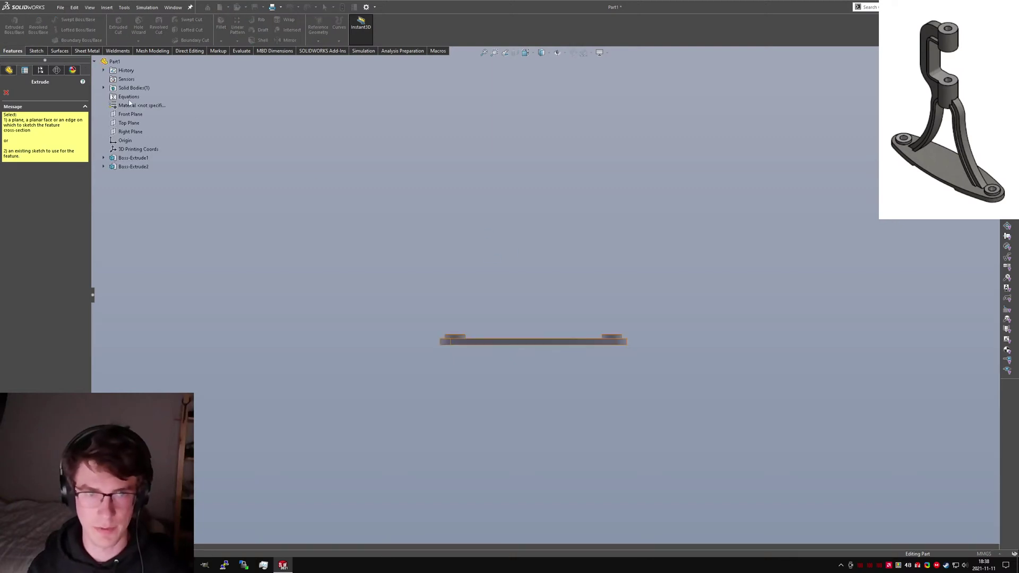
left_click(130, 114)
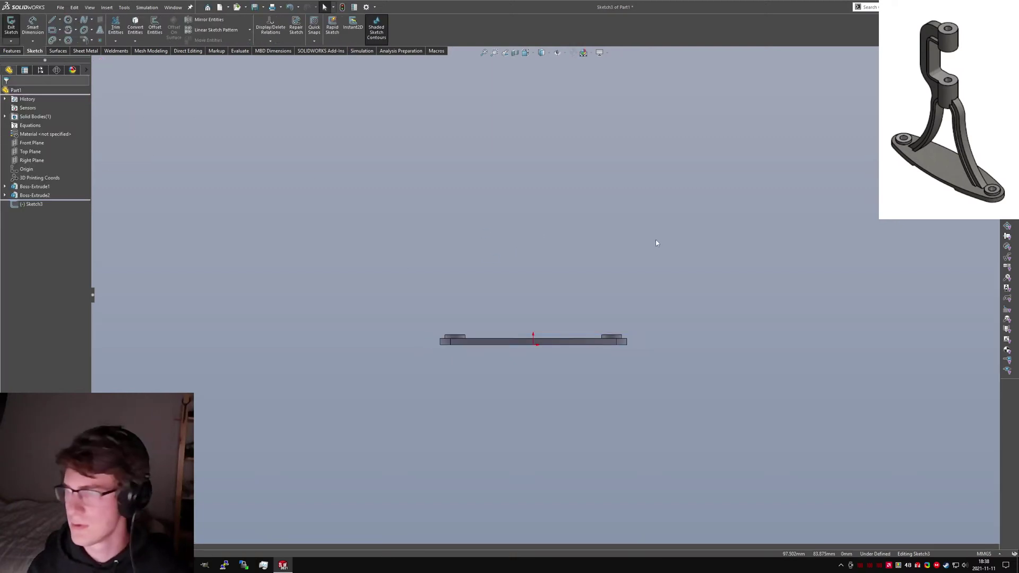
scroll(576, 183, "down", 1)
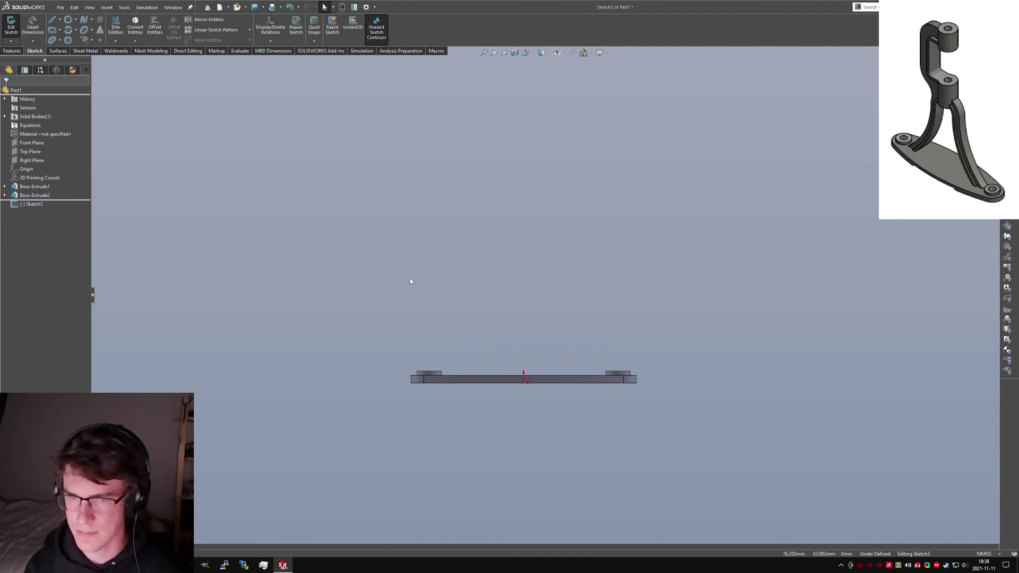
Step: Sketch a centre-point arc about 104 mm in radius, curving from above the plate down towards its left boss
key("l")
key("Escape")
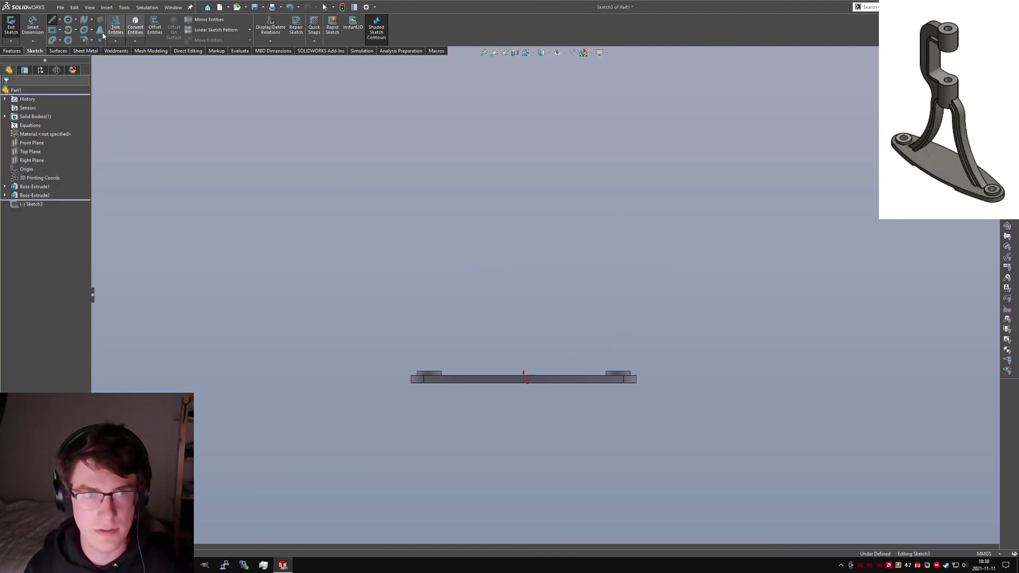
key("a")
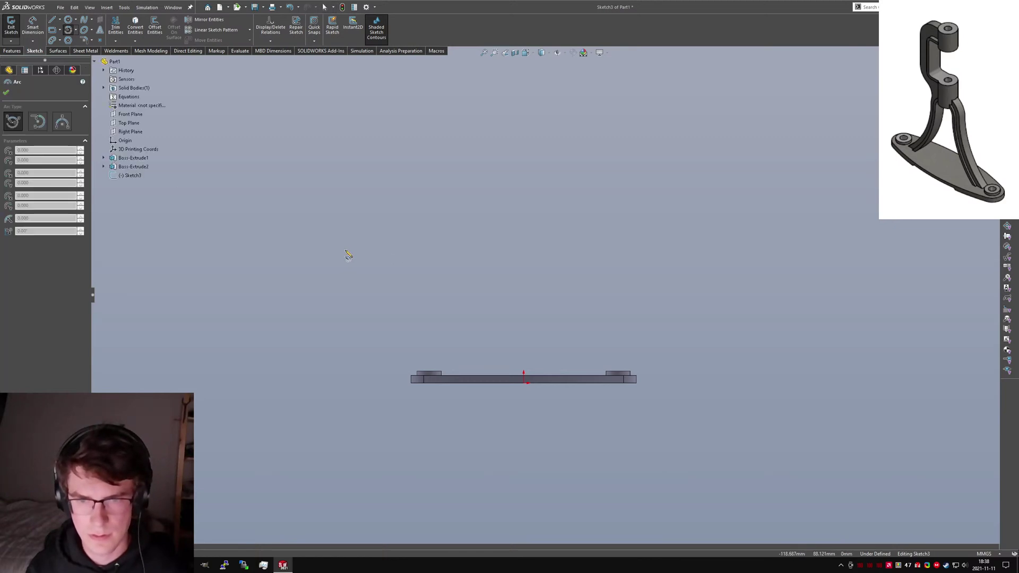
left_click(345, 249)
left_click(501, 250)
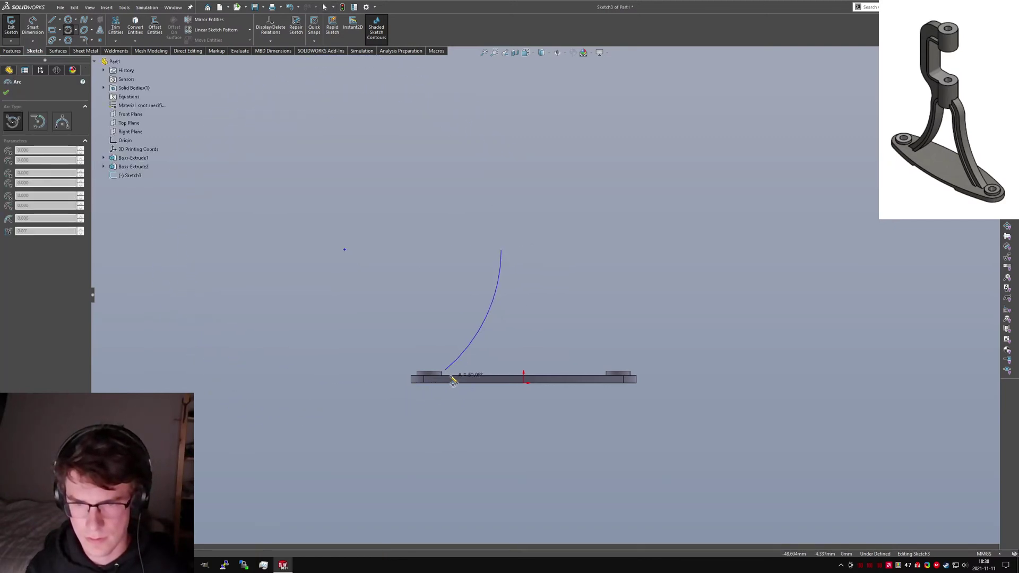
left_click(453, 381)
key("Escape")
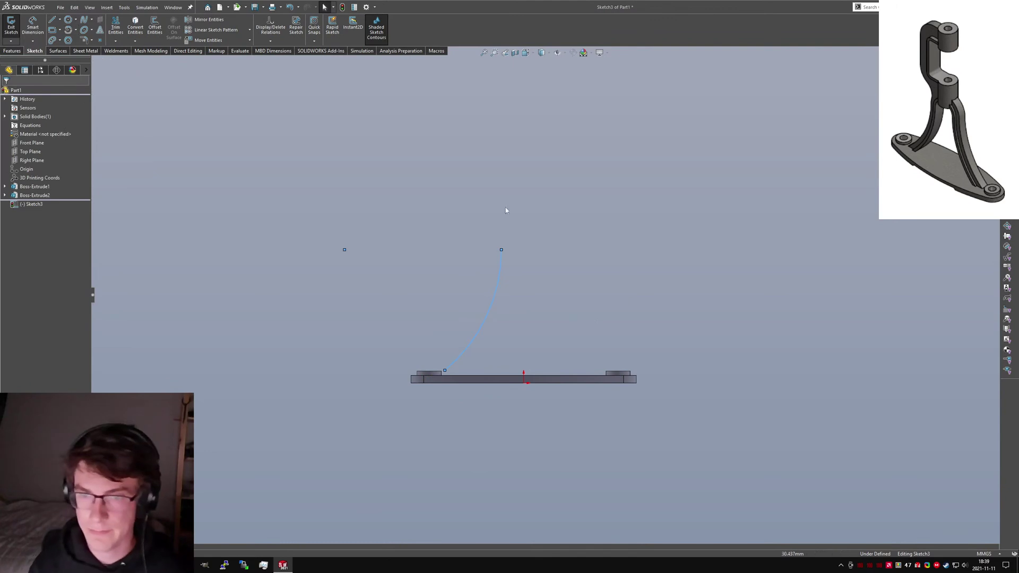
Step: Sketch a quarter arc about 11.6 mm in radius from the upper end of the large arc, curving towards the bracket's centreline
key("a")
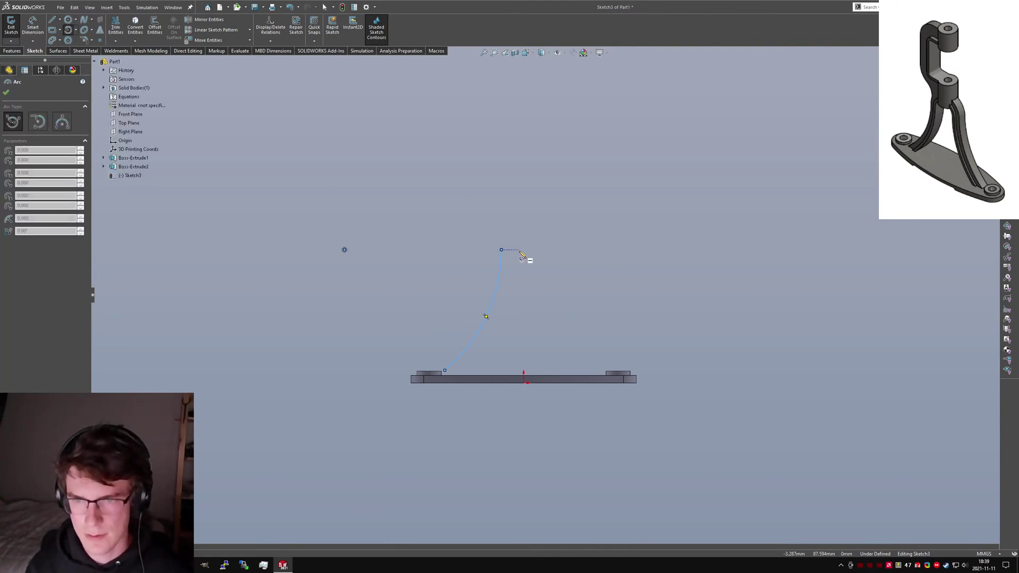
left_click(520, 250)
left_click(502, 251)
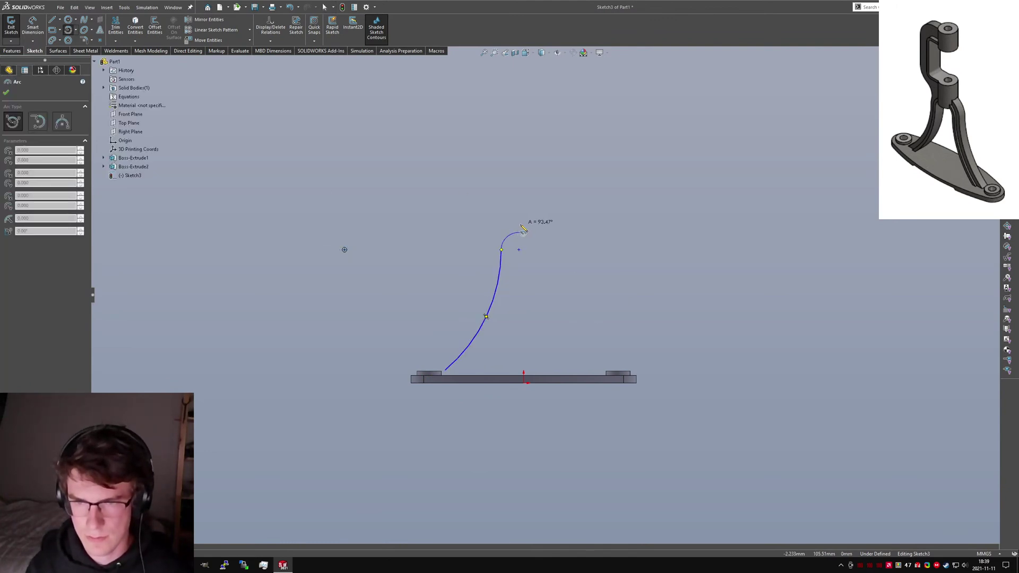
left_click(519, 232)
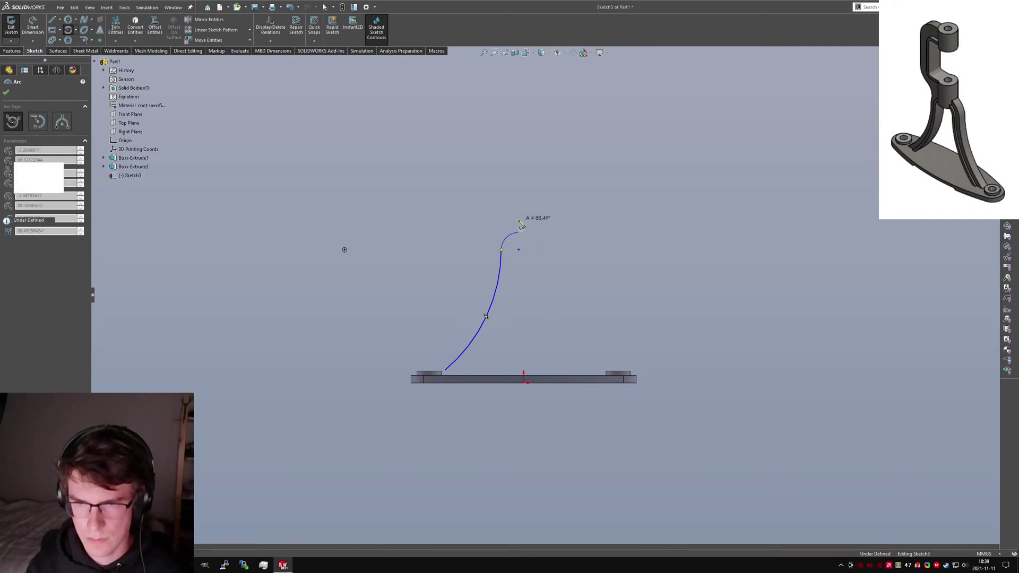
key("Escape")
left_click(518, 249)
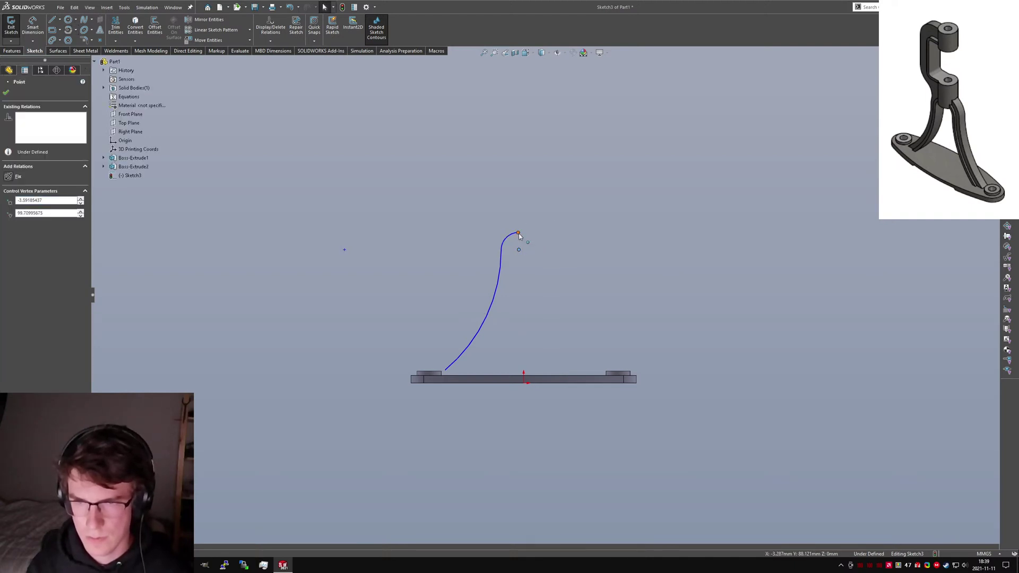
key("Escape")
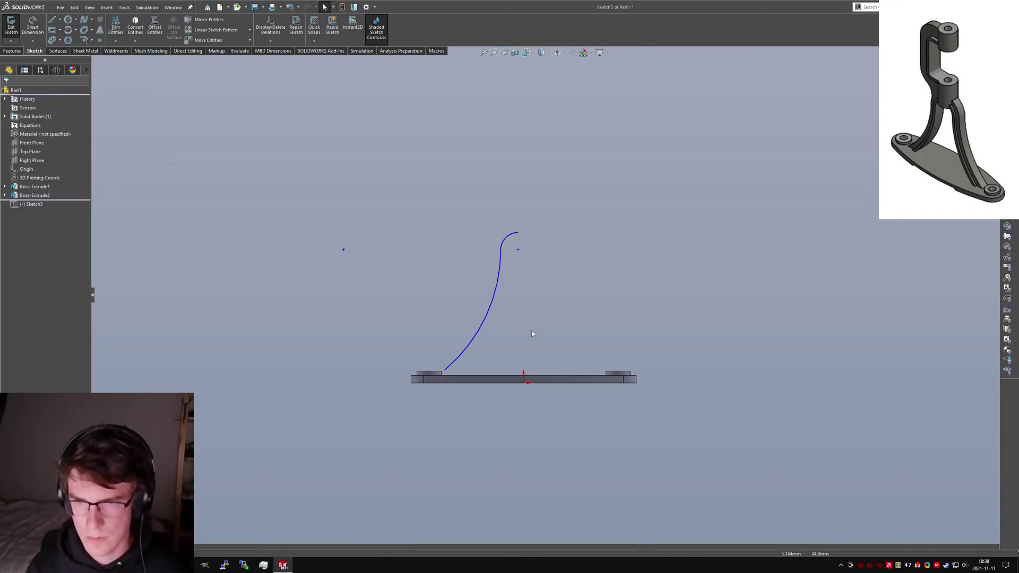
Step: Dimension the large arc to a radius of 98 mm
left_click(500, 274)
left_click(512, 340)
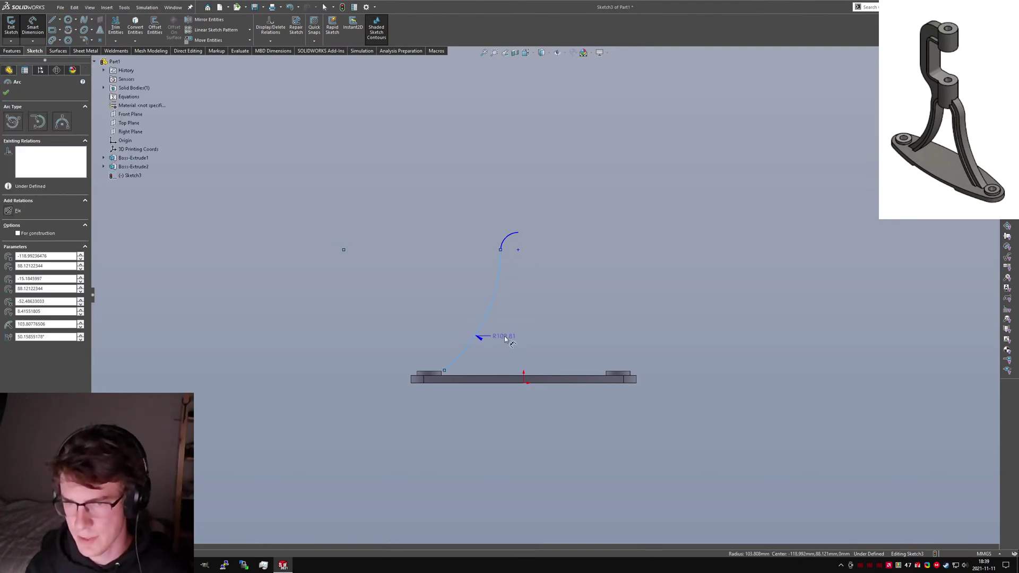
type("98")
key("Return")
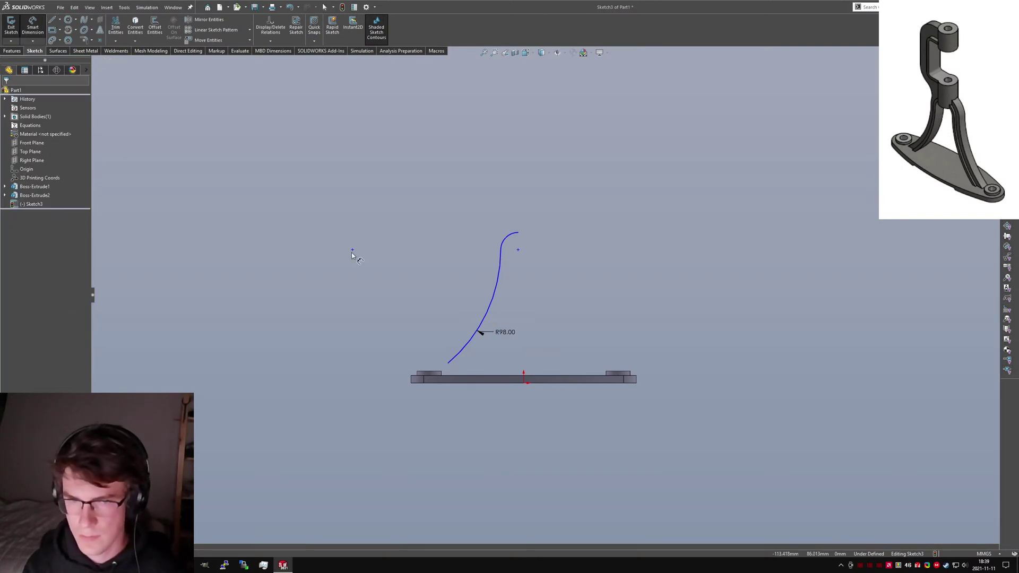
Step: Dimension the vertical distance from the origin to the large arc's centre as 74 mm
left_click(523, 382)
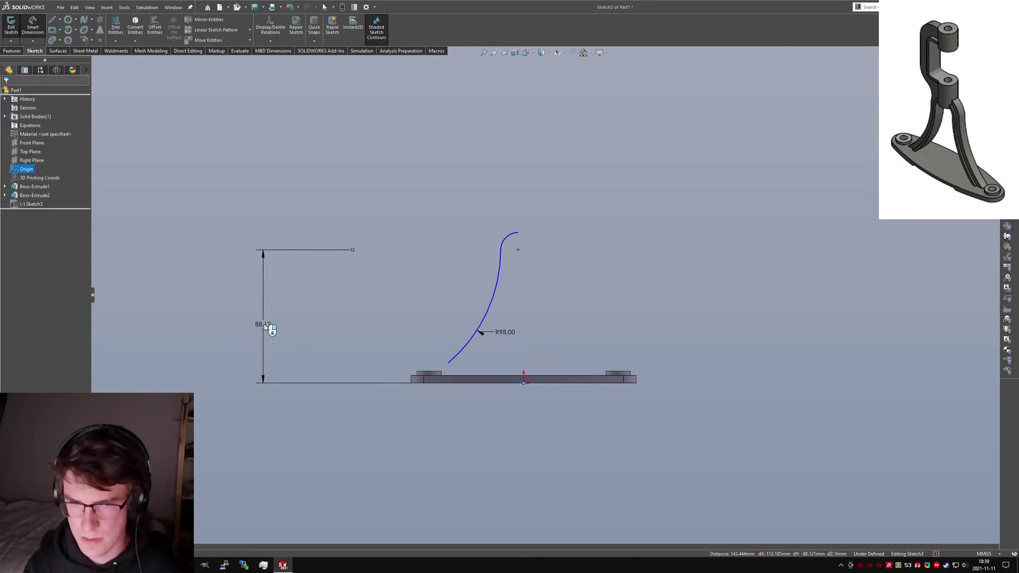
left_click(264, 326)
type("74")
key("Return")
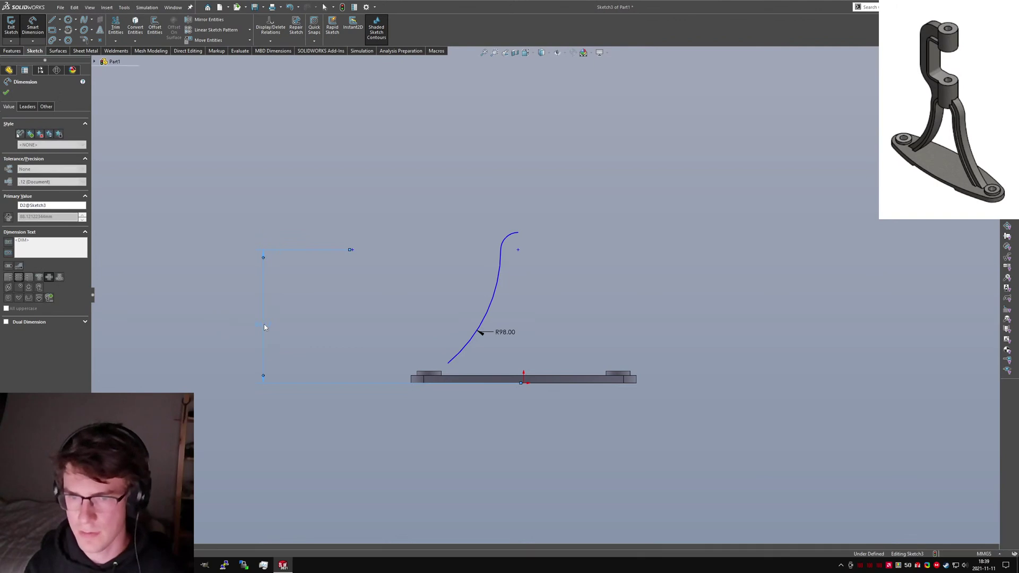
key("Escape")
Step: Attach the large arc's lower end to the plate's bottom edge and add a tangent relation between the two arcs
mouse_move(448, 383)
left_mouse_down()
mouse_move(477, 389)
mouse_move(472, 420)
left_mouse_up()
left_click(508, 296)
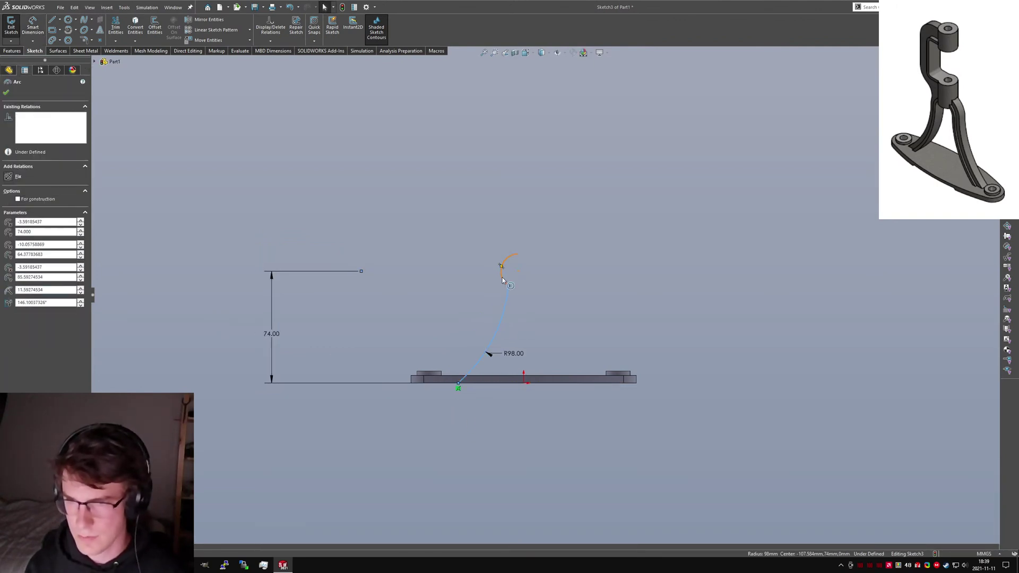
left_click(502, 278, "ctrl")
key("a")
left_click(512, 466)
Step: Dimension the small upper arc to a radius of 12 mm
right_click_drag(526, 393, 522, 360)
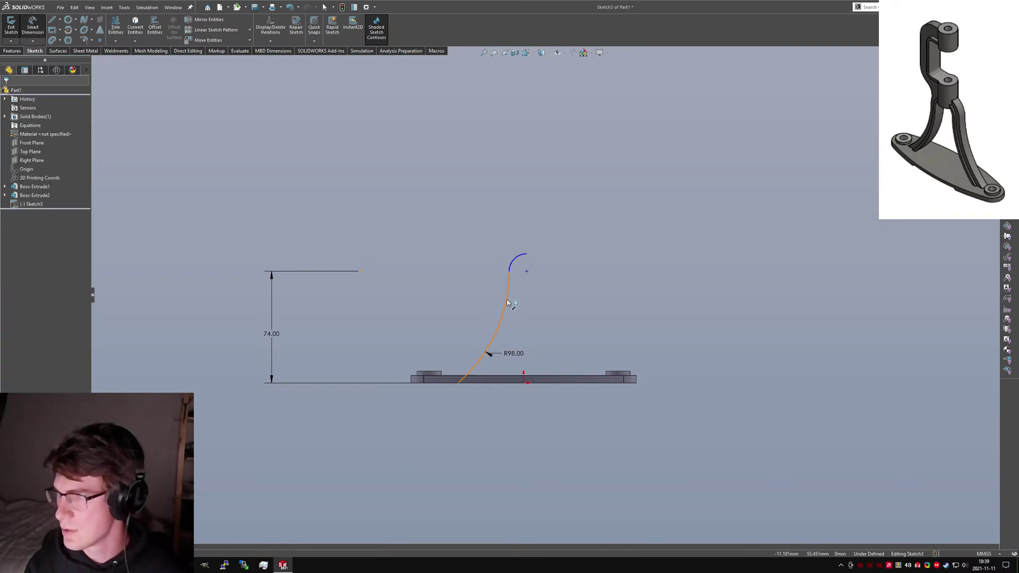
left_click(512, 266)
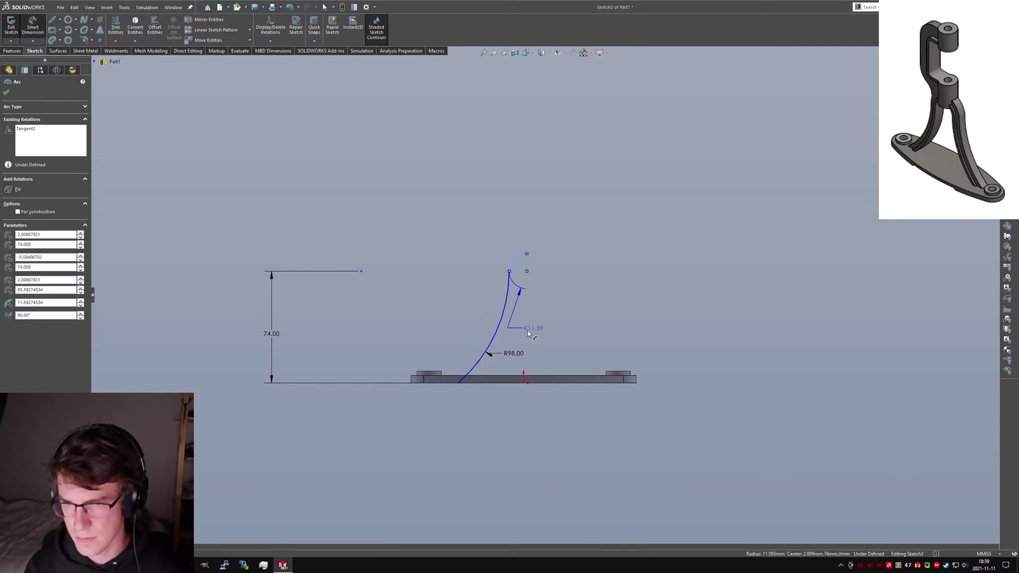
left_click(525, 342)
type("12")
key("Return")
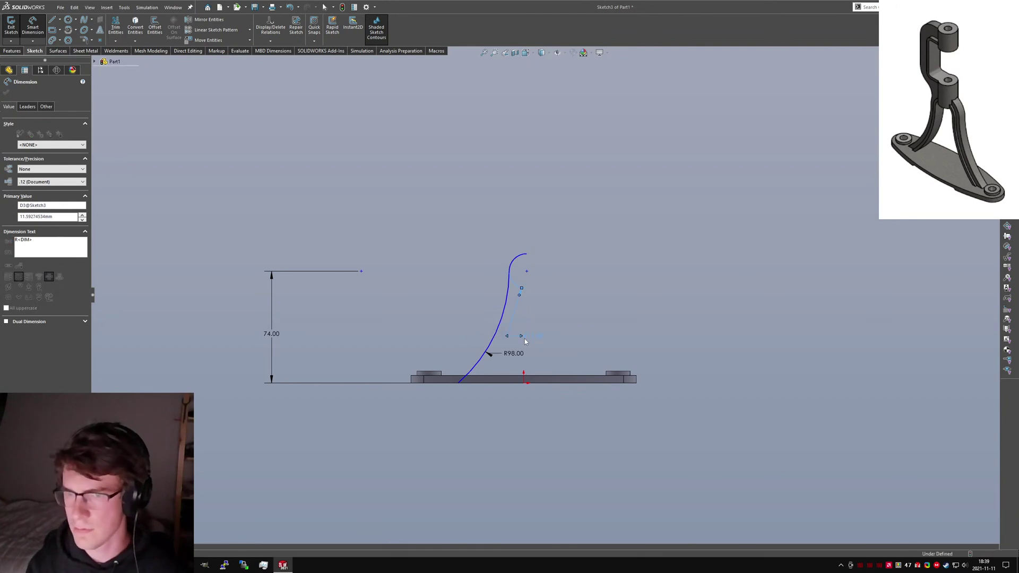
Step: Add a vertical relation between the small arc's centre and the origin
left_click(527, 271)
left_click(524, 383, "ctrl")
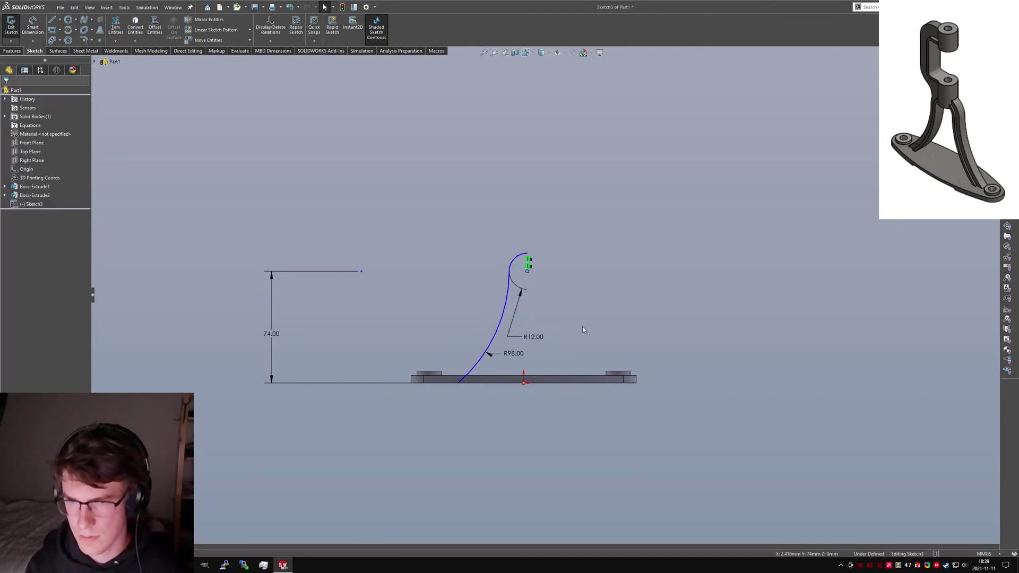
left_click(613, 291)
Step: Draw a vertical line from the small arc's centre to its upper endpoint and select the line
key("l")
left_click(524, 271)
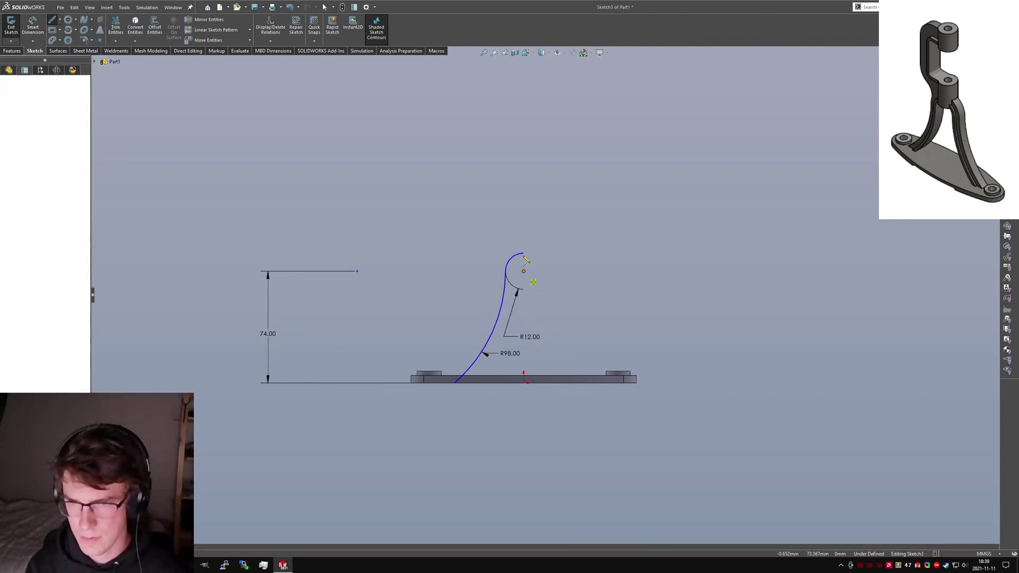
left_click(524, 253)
key("Escape")
left_click(524, 263)
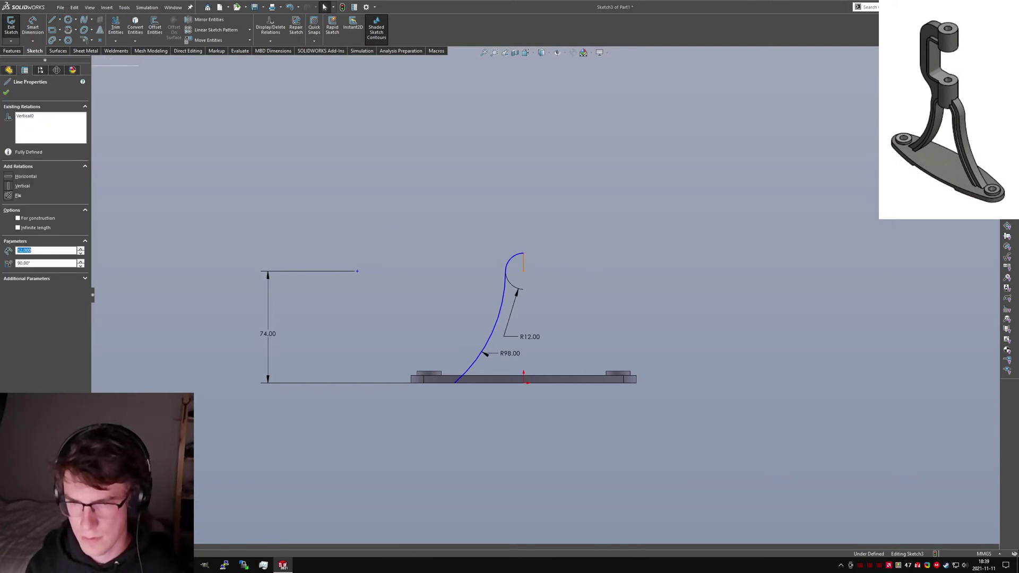
Step: Mirror the two left leg arcs about the vertical line through the small arc's centre
left_click_drag(364, 205, 522, 453, "ctrl")
right_click_drag(522, 452, 531, 450)
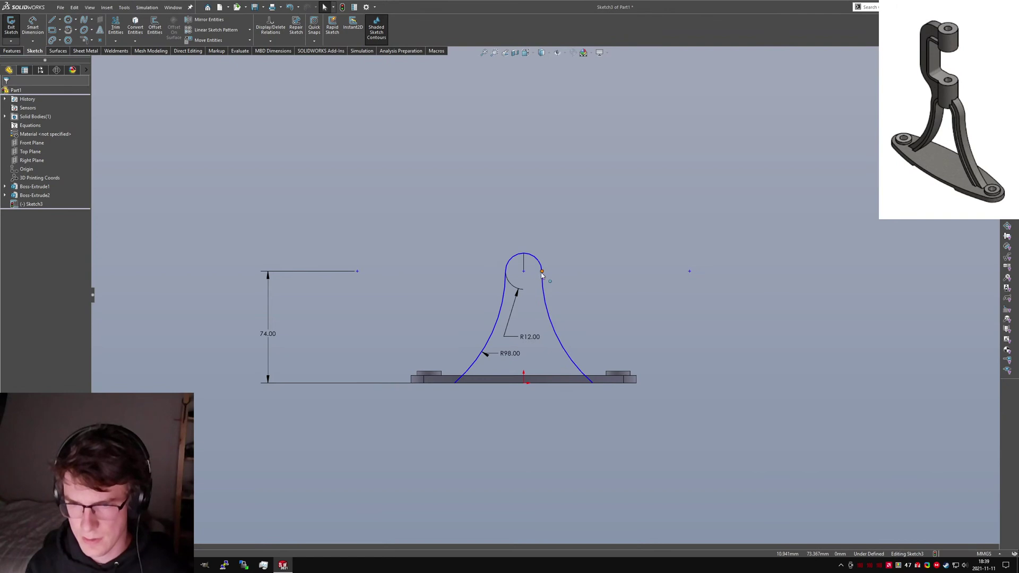
Step: Add a horizontal relation between the left arcs' junction and the large arc's centre to fully define the profile
left_click_drag(542, 273, 518, 289)
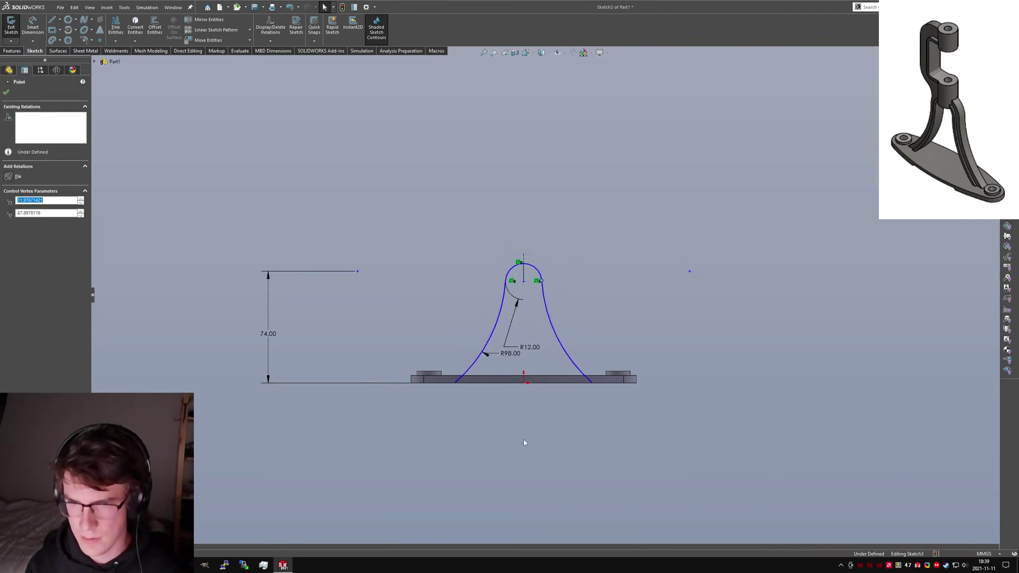
key("Escape")
left_click(506, 281)
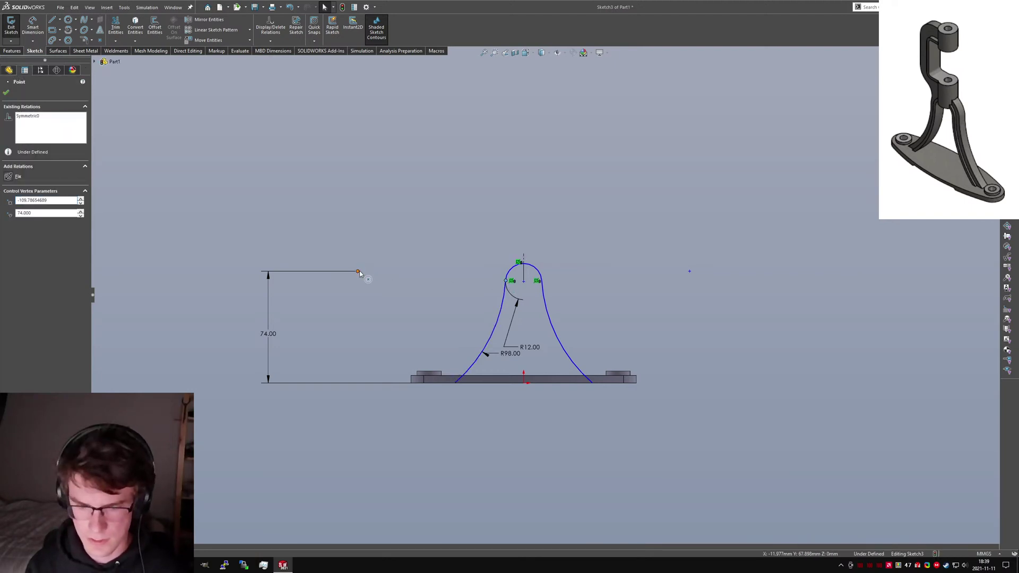
key("Return")
key("Escape")
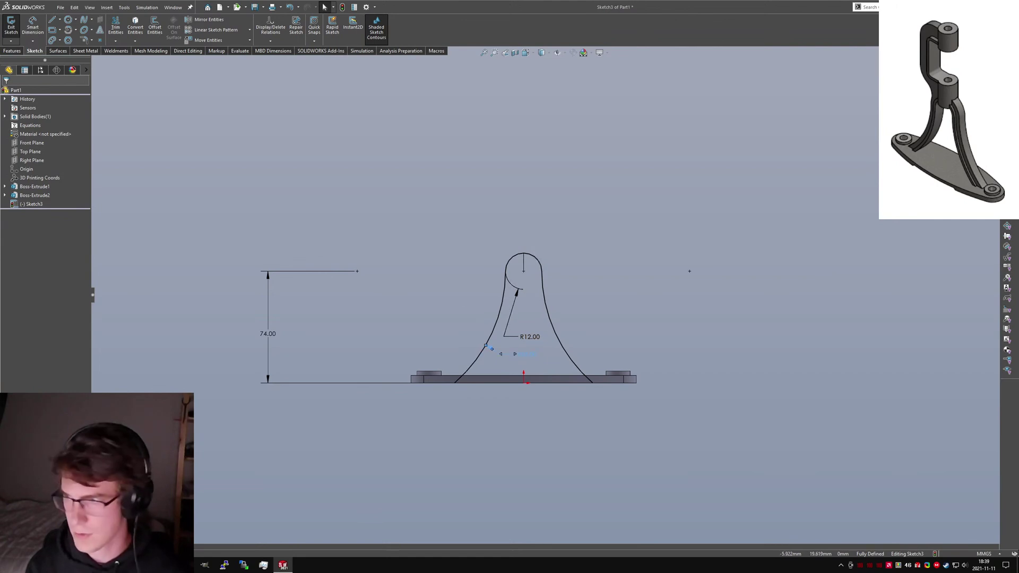
left_click(540, 427)
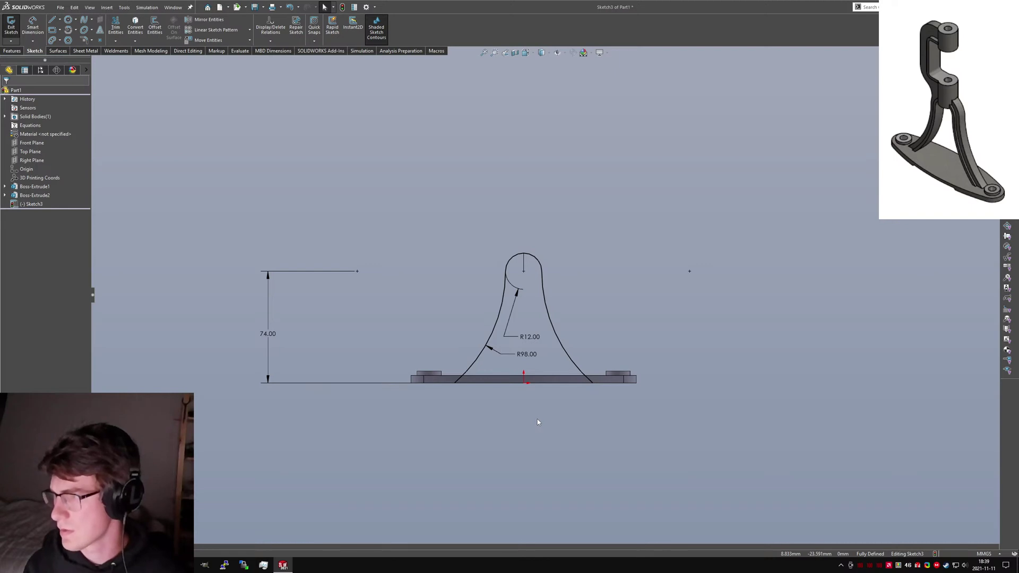
Step: Start an outward offset of the left 98 mm radius arc and check the leg thickness on the reference drawing
left_click(504, 304)
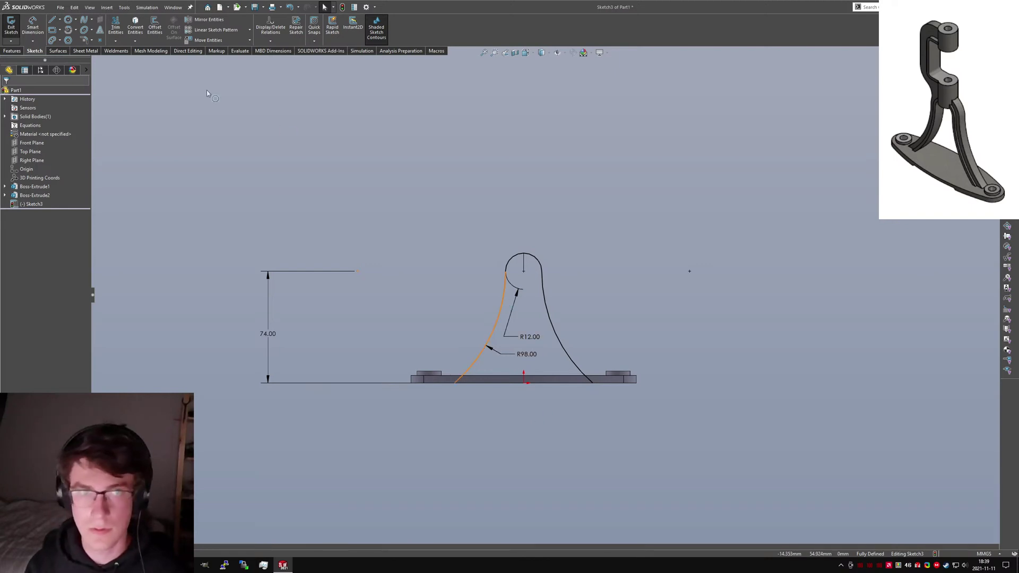
left_click(155, 27)
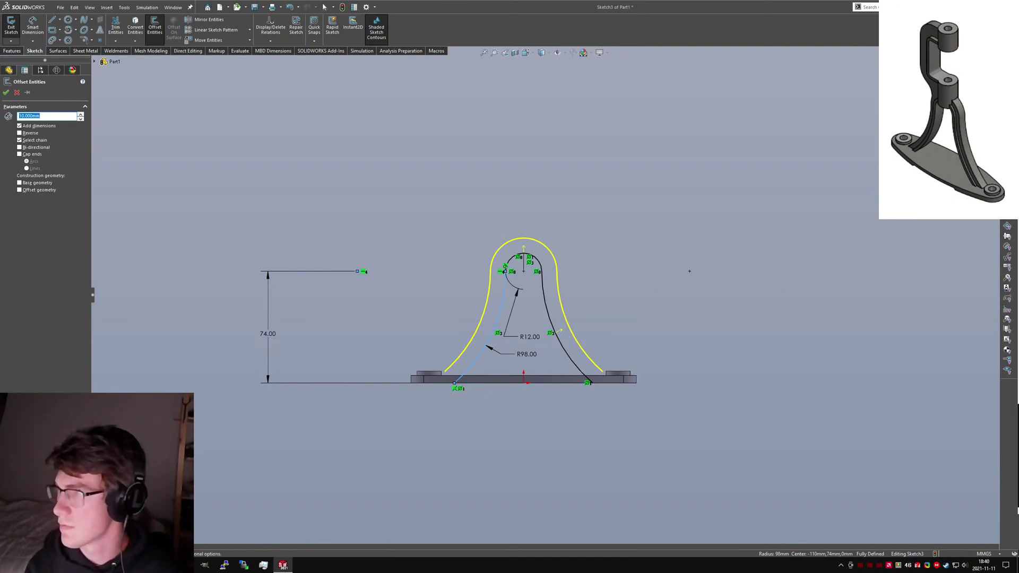
key("alt+Tab")
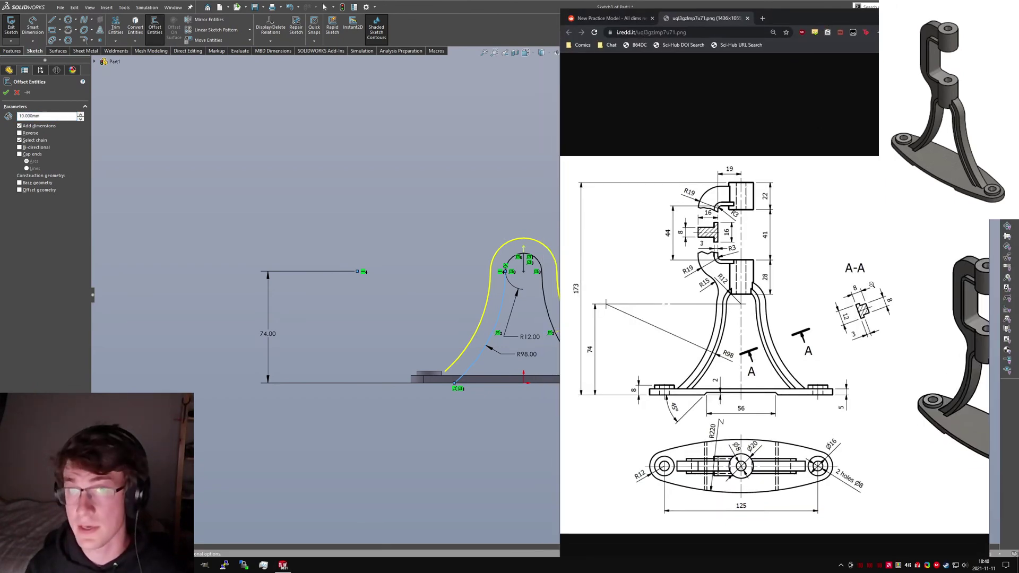
key("alt+Tab")
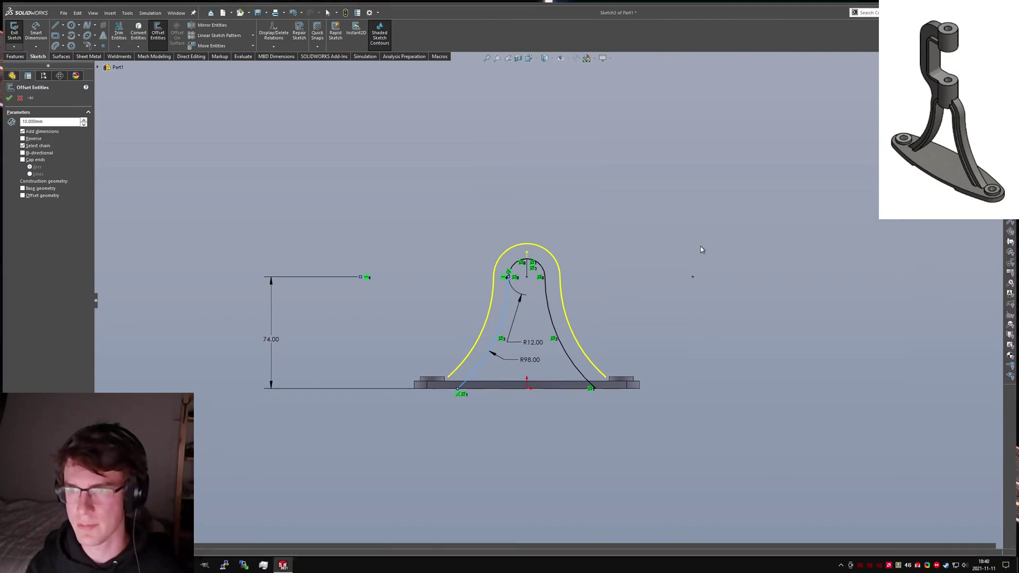
Step: Resize the SOLIDWORKS window to leave room for the YouTube live chat window and place the chat beside it
key("super+Down")
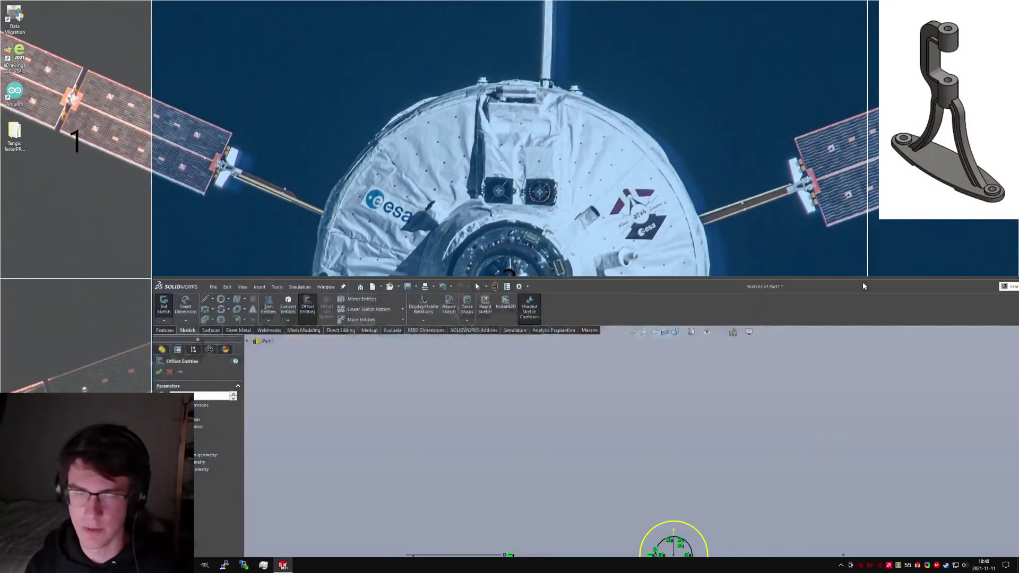
double_click(863, 287)
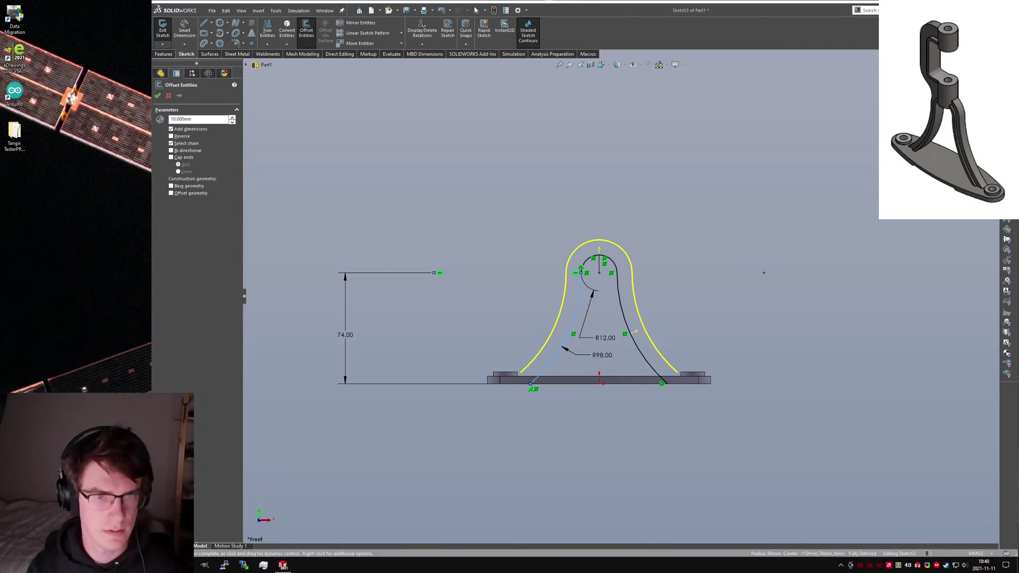
left_click_drag(213, 255, 120, 275)
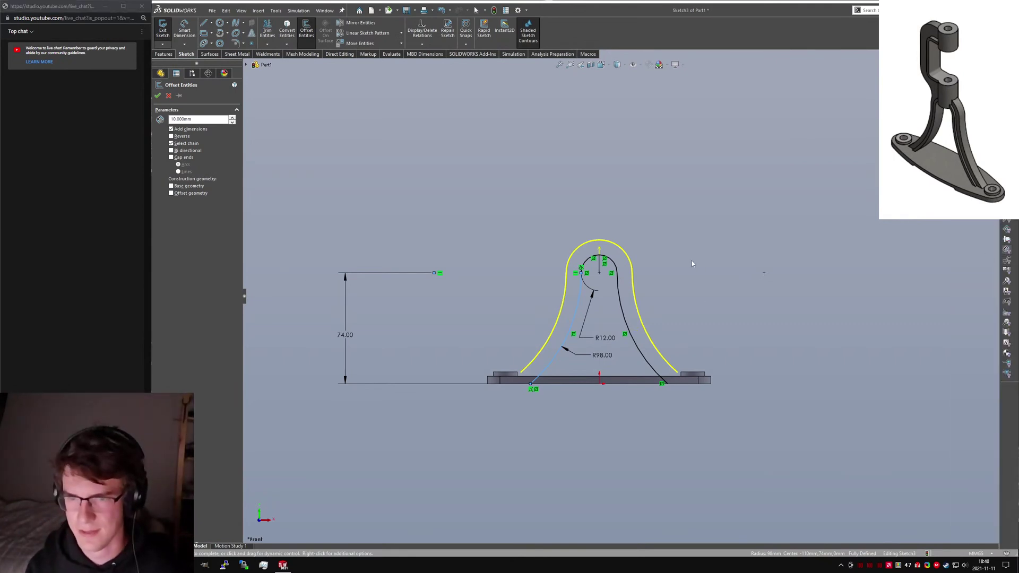
Step: Turn off chain selection and offset both leg arcs and the small top arcs outward by 10 mm
left_click(183, 144)
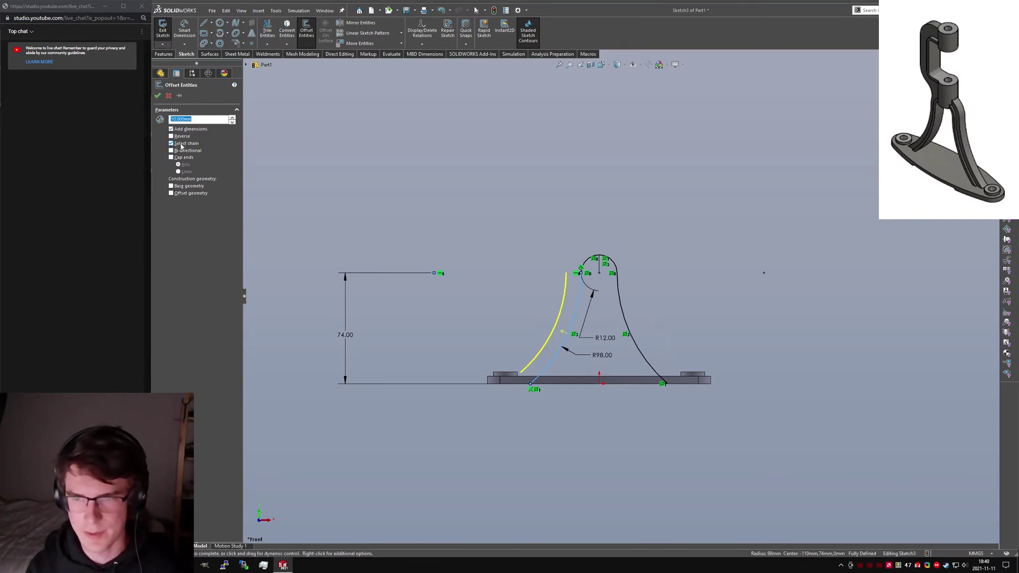
left_click(625, 307)
left_click(606, 260)
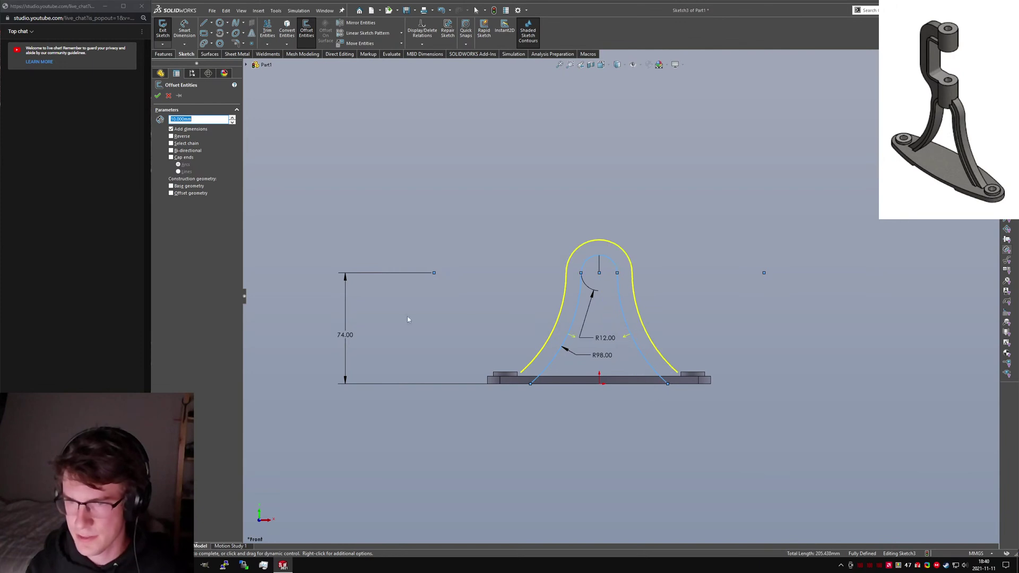
left_click(157, 95)
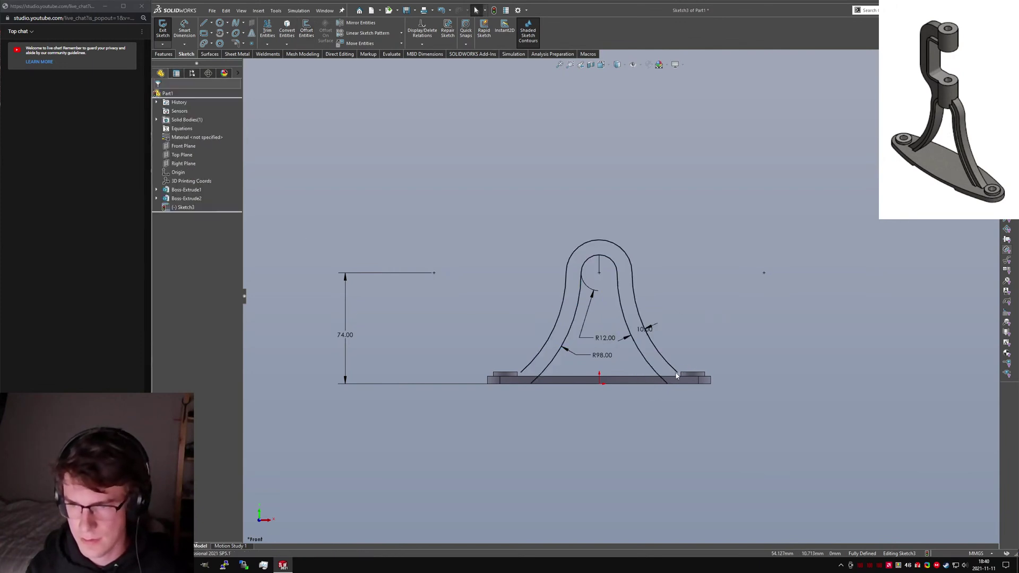
Step: Extend the lower ends of both outer leg curves down to the base plate's bottom edge
scroll(667, 366, "down", 5)
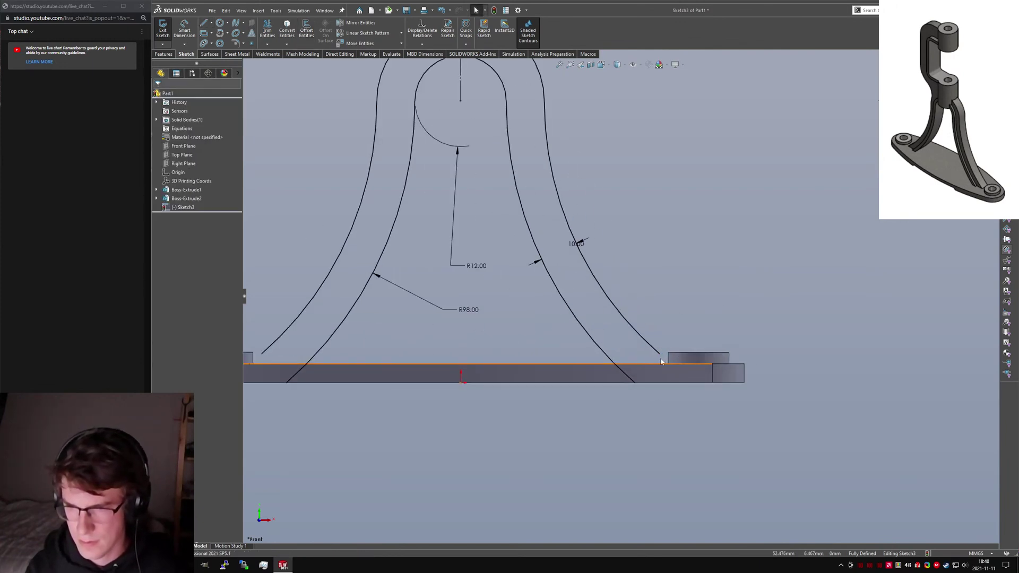
left_click_drag(658, 352, 697, 383)
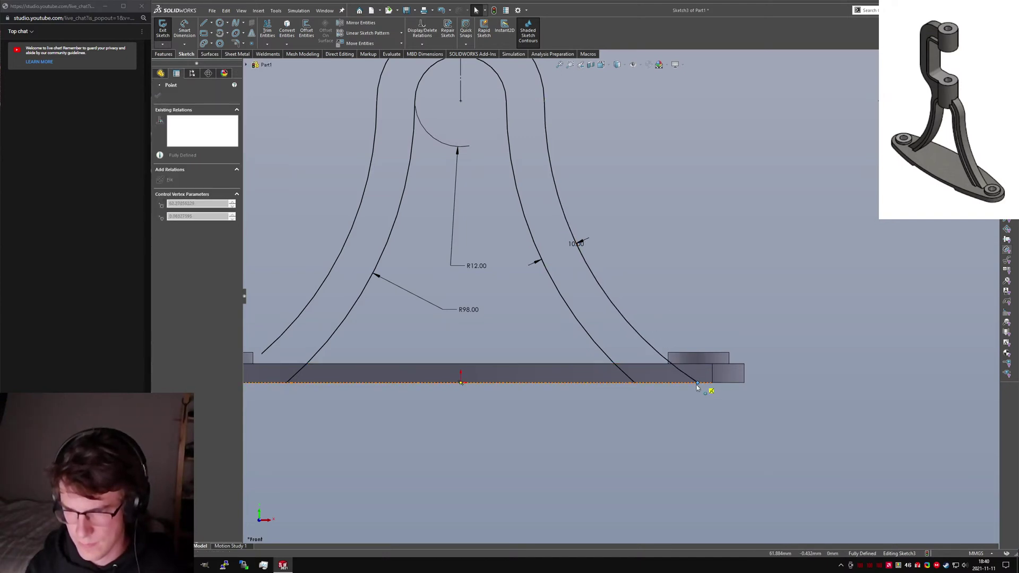
scroll(621, 403, "up", 3)
left_click(484, 417)
left_click_drag(413, 329, 391, 348)
left_click(539, 416)
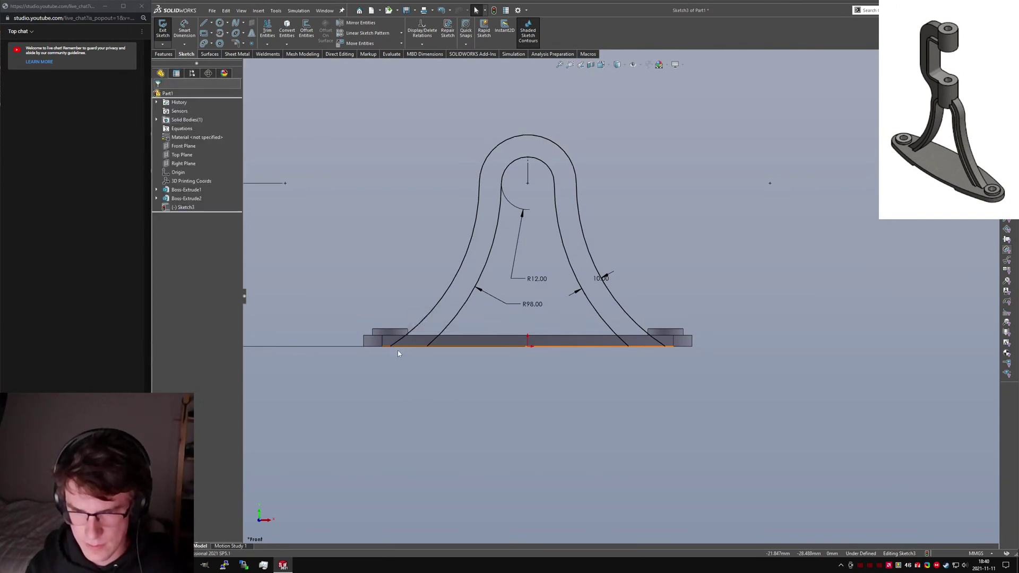
Step: Close both leg ends with horizontal lines along the plate's bottom edge, joining the inner and outer curves
key("l")
double_click(428, 347)
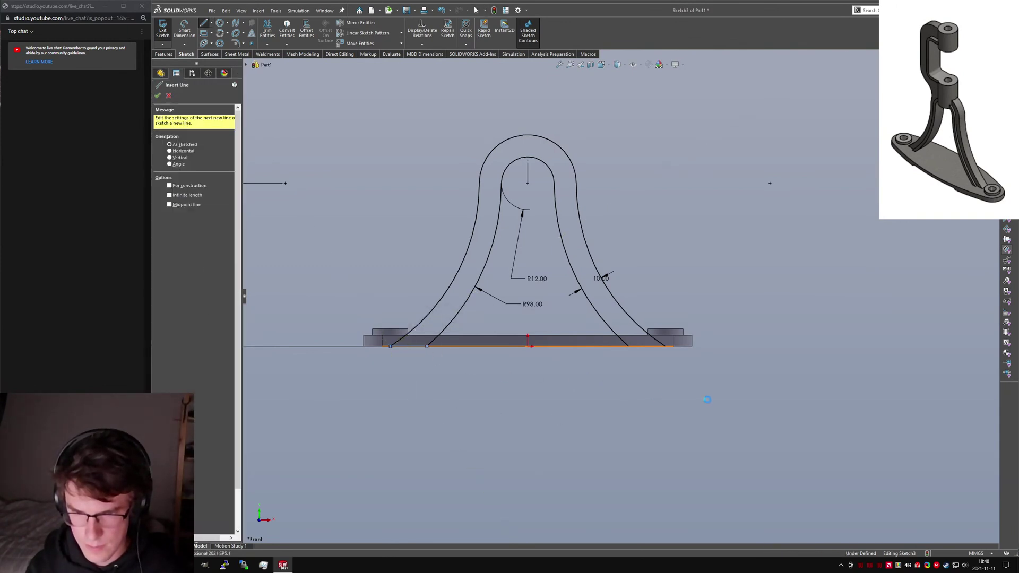
left_click(666, 347)
key("Escape")
left_click(416, 347)
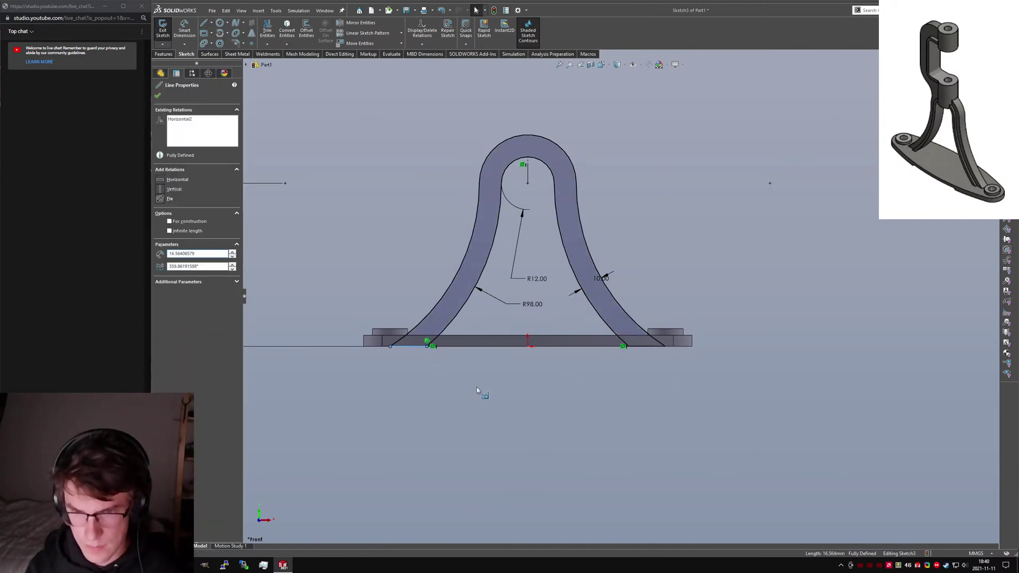
key("Escape")
Step: Draw a three-point arc of about 11 mm radius rising from the upper left of the profile's outer top arc
key("f")
mouse_move(533, 345)
middle_mouse_down()
mouse_move(515, 358)
mouse_move(554, 386)
middle_mouse_up()
key("ctrl+1")
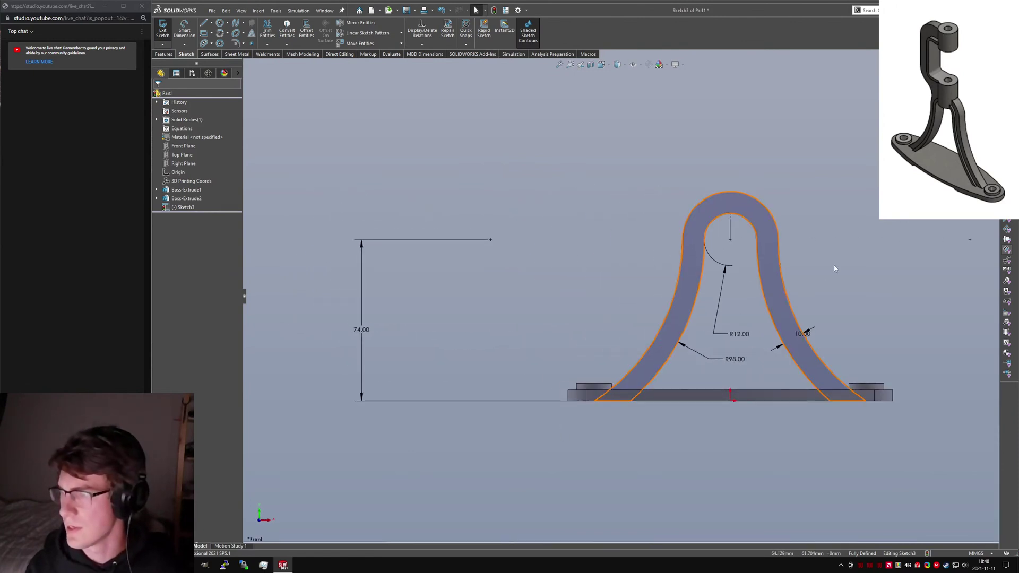
scroll(594, 203, "down", 3)
scroll(595, 203, "up", 1)
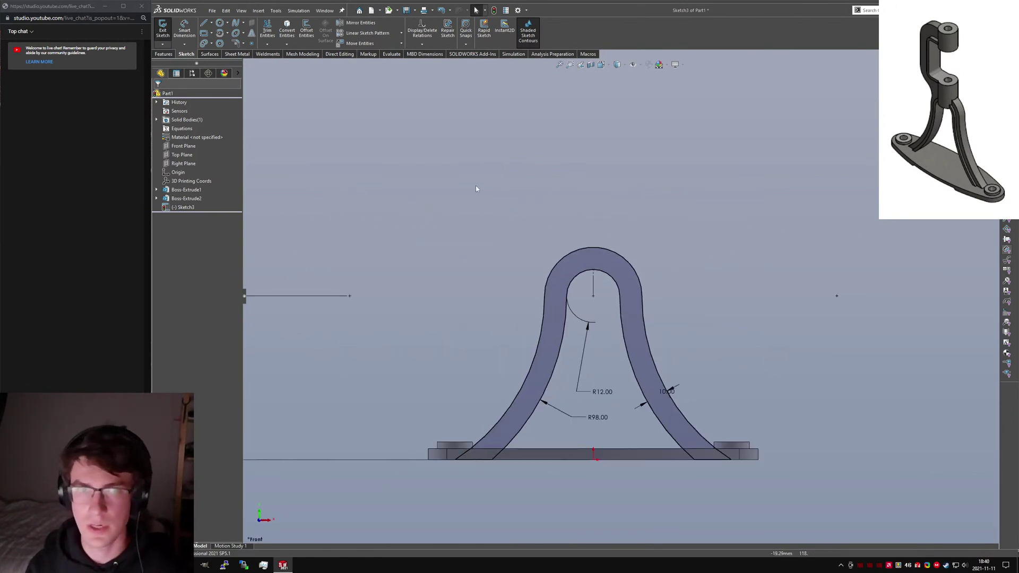
left_click(228, 33)
left_click(247, 52)
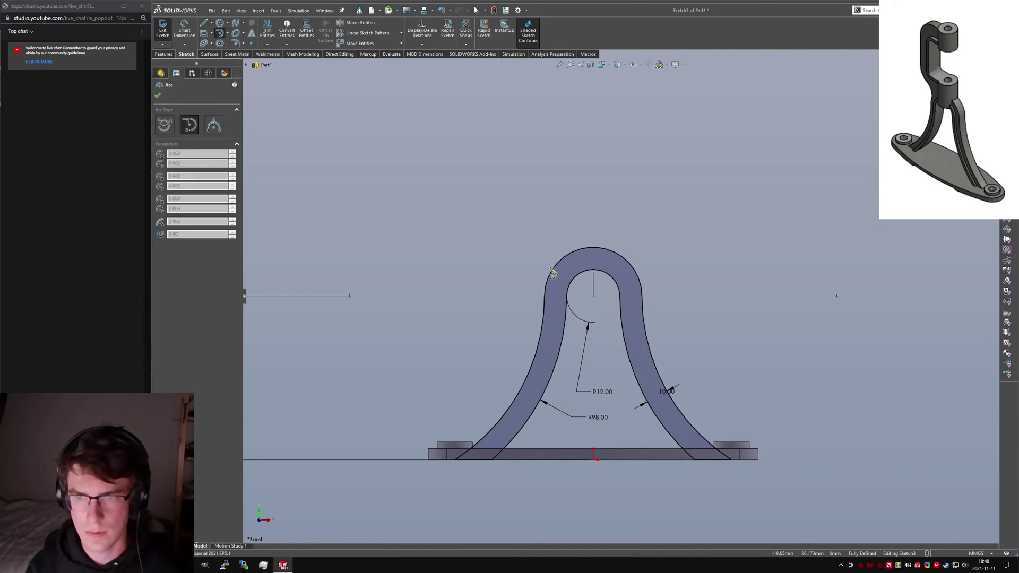
left_click(228, 33)
left_click(247, 63)
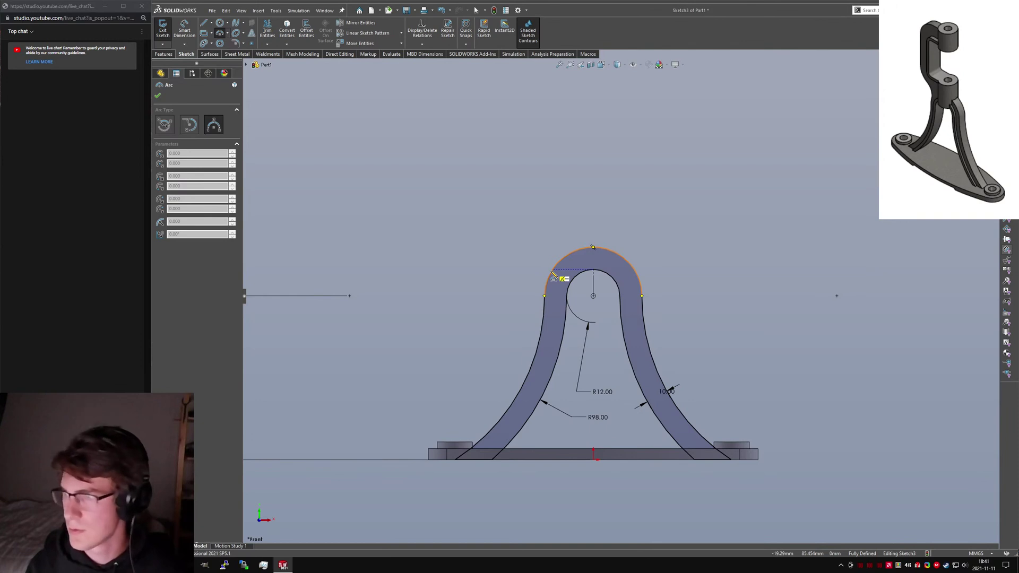
left_click(552, 272)
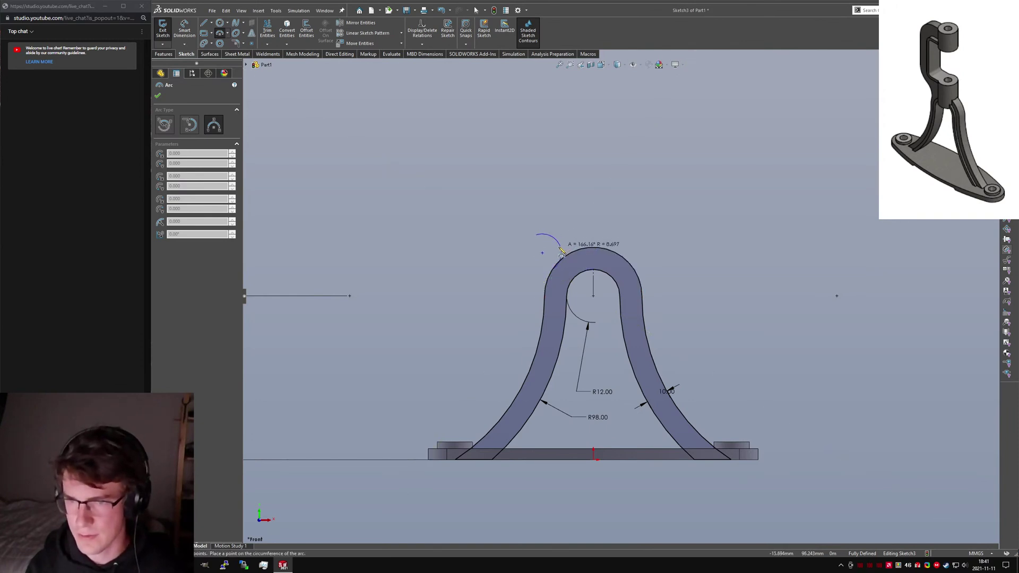
left_click(536, 235)
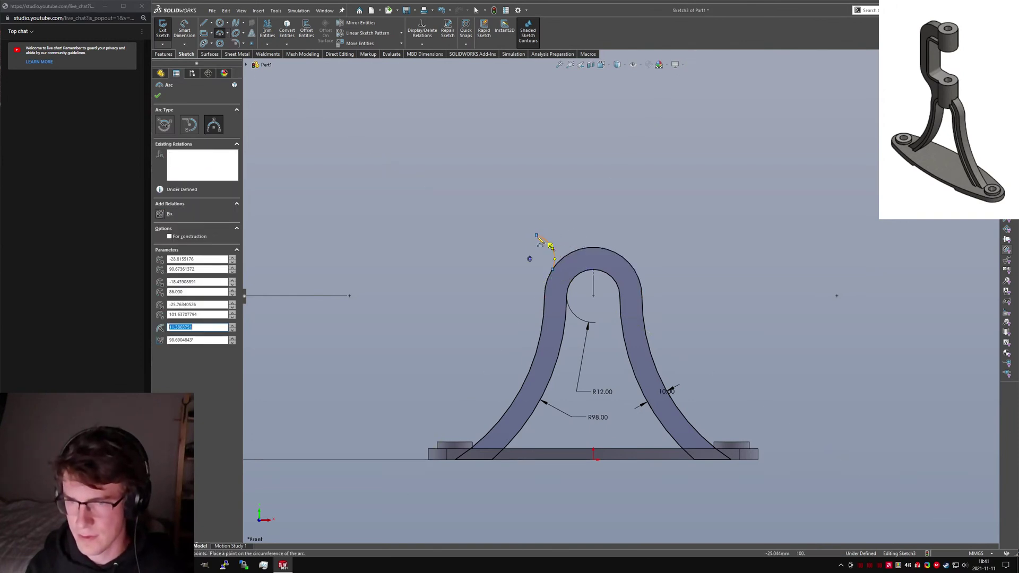
Step: Continue from the arc's upper end with a second, oppositely curved three-point arc and adjust its free end
left_click(492, 207)
left_click(509, 229)
key("Escape")
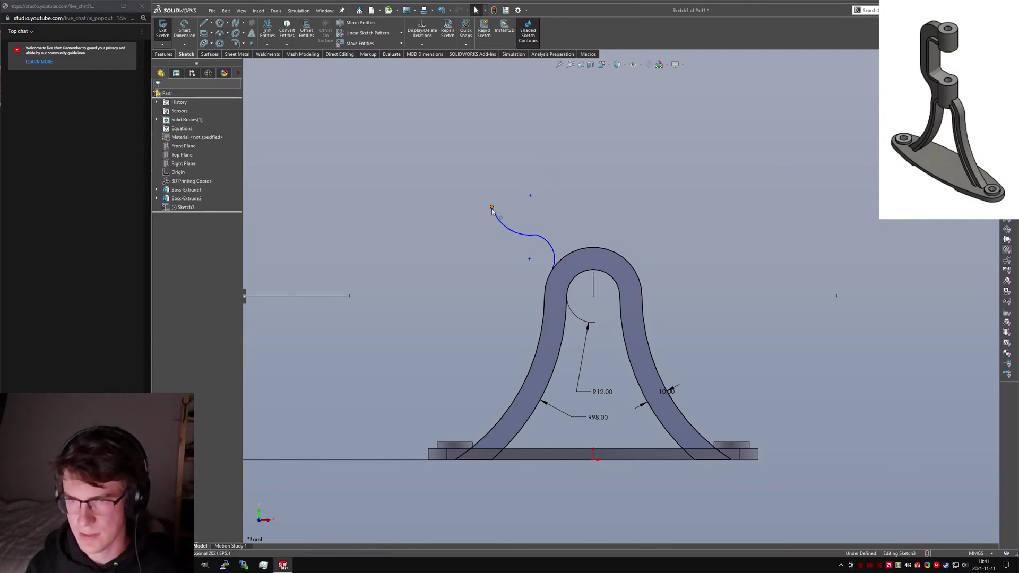
left_click(505, 212)
key("Escape")
Step: Add a tangent relation between the two newly drawn arcs
left_click(521, 229)
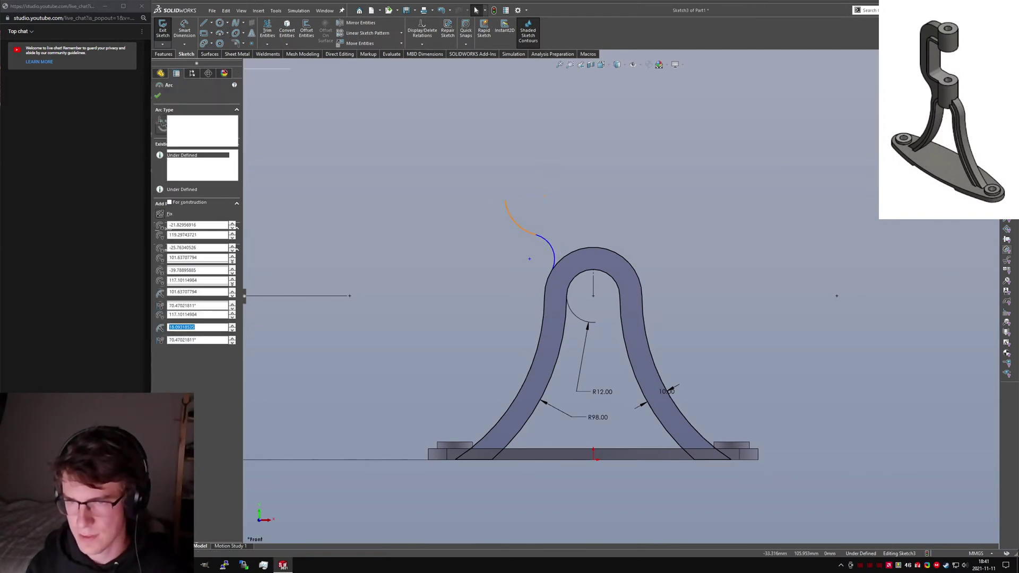
left_click(547, 241, "ctrl")
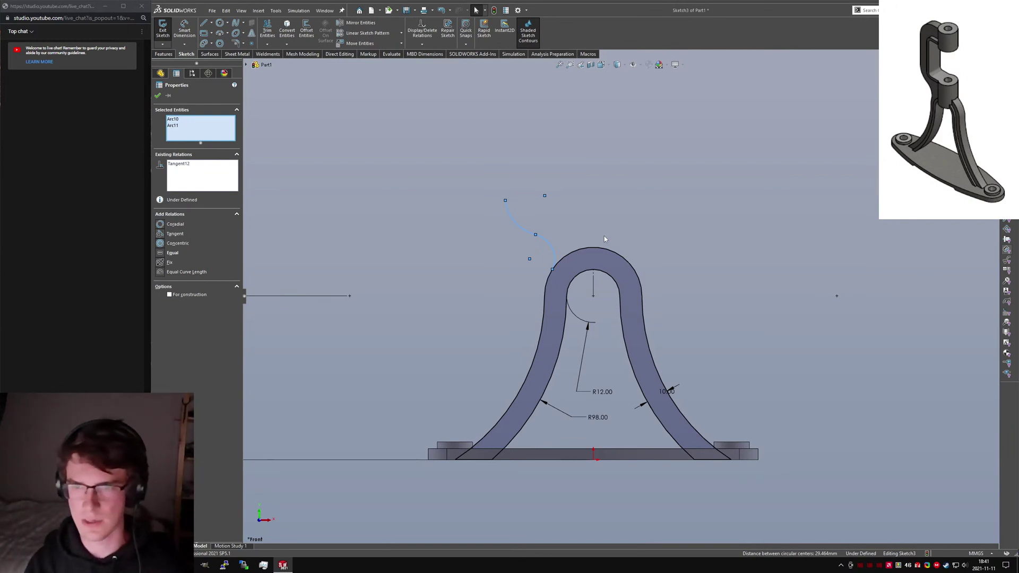
left_click(604, 239)
scroll(547, 212, "up", 1)
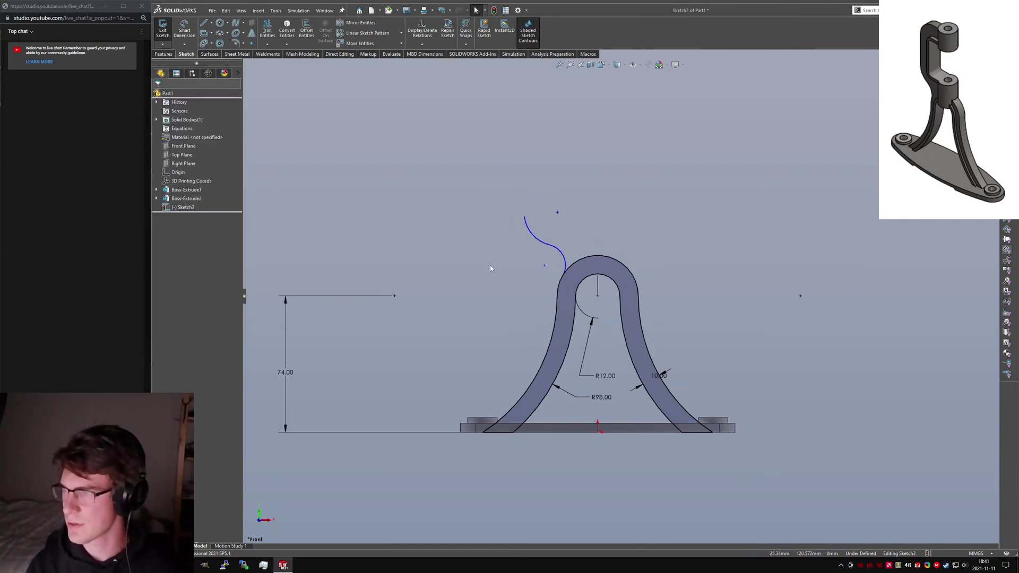
Step: Extend the S-curve's upper end with a vertical line, a tangent arc of about 14 mm radius and a horizontal line about 31 mm long
key("l")
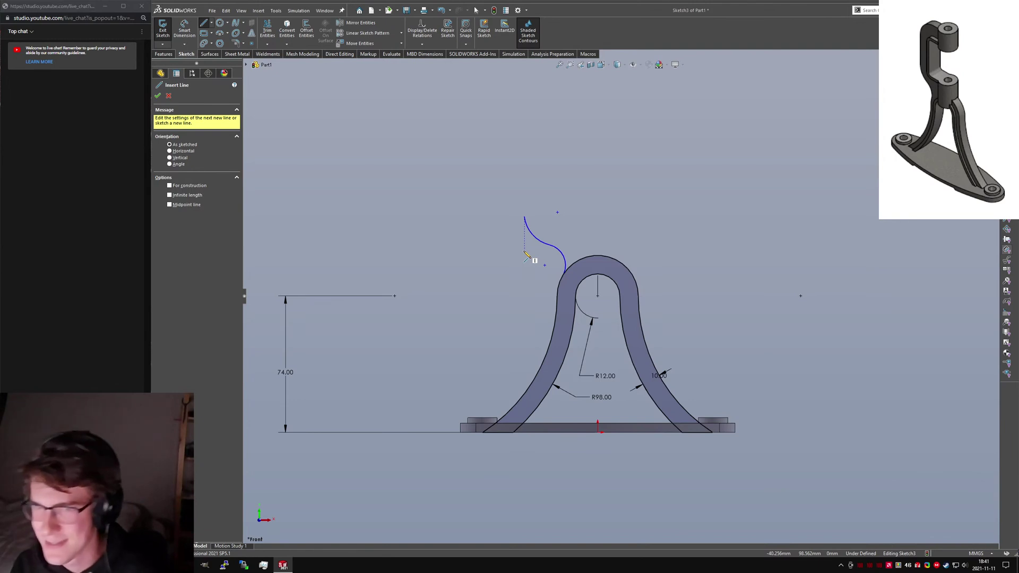
left_click(524, 217)
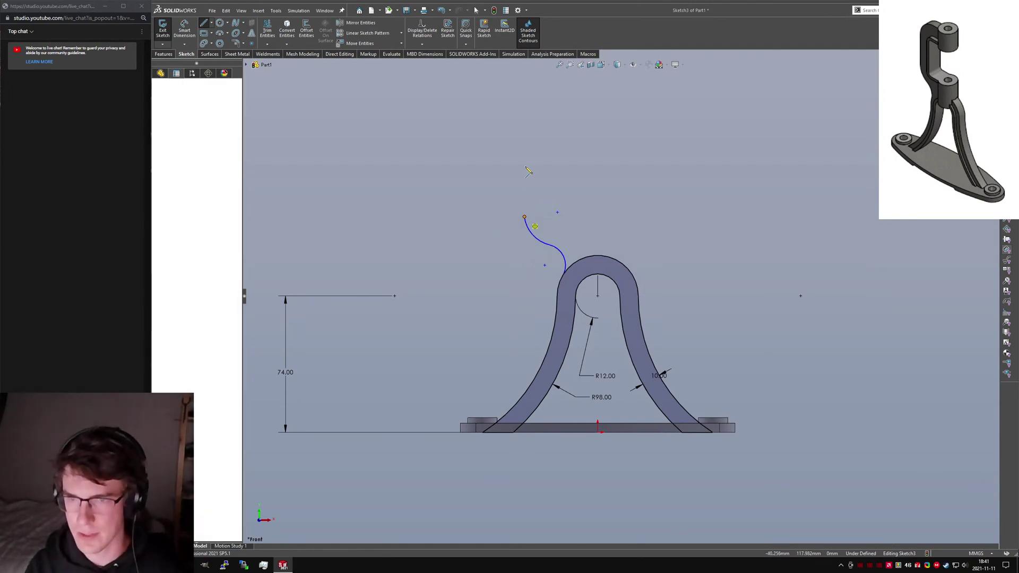
left_click(525, 139)
key("a")
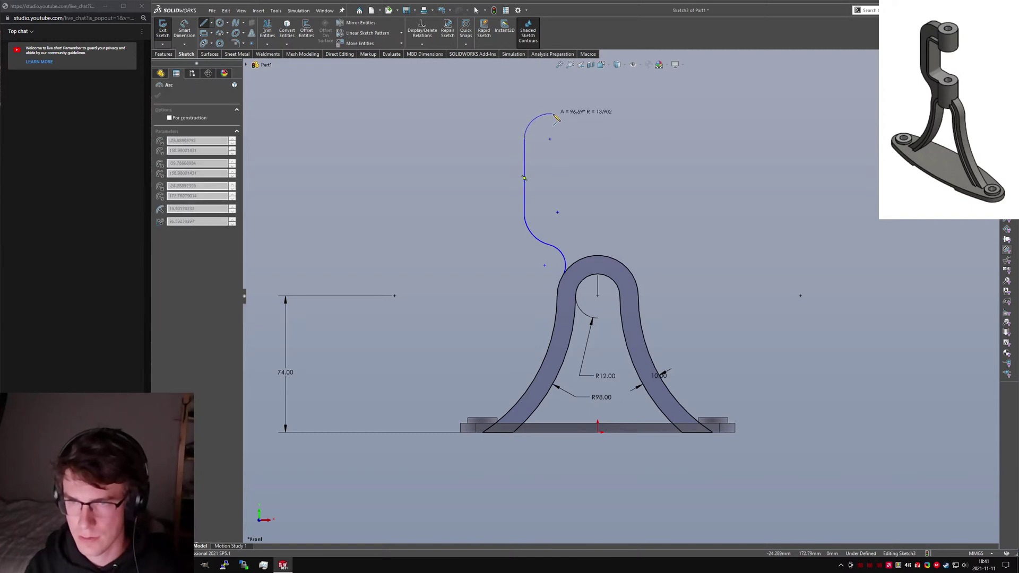
left_click(553, 111)
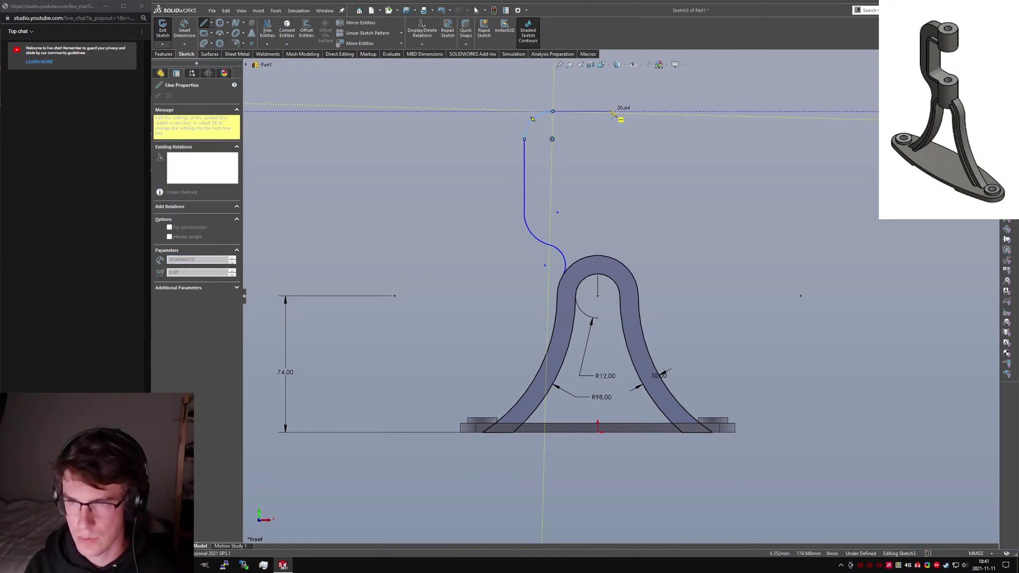
left_click(609, 111)
key("Escape")
key("Escape")
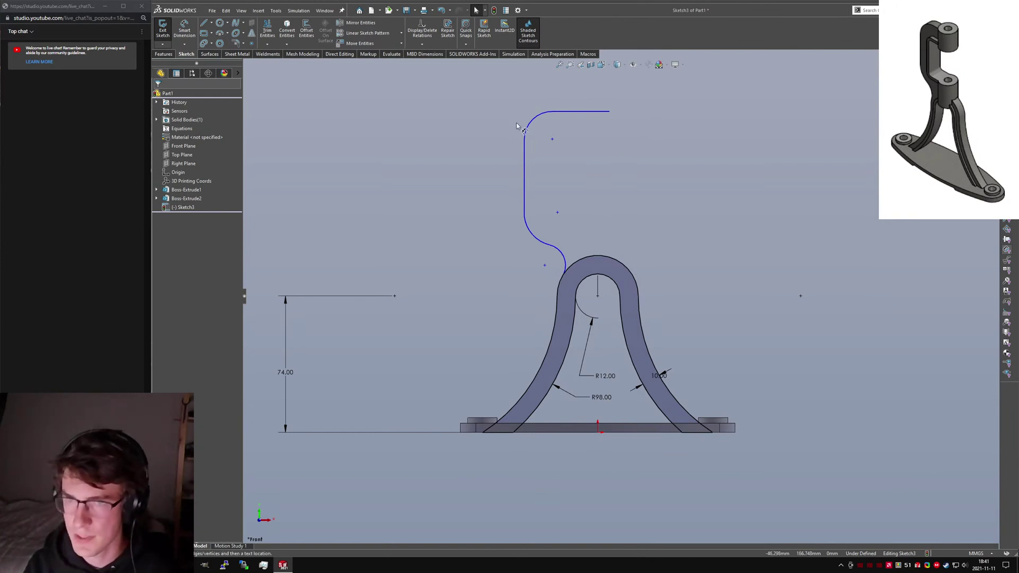
Step: Dimension the radius of the arm profile's upper corner arc and set it to 19 mm
left_click_drag(534, 115, 529, 111)
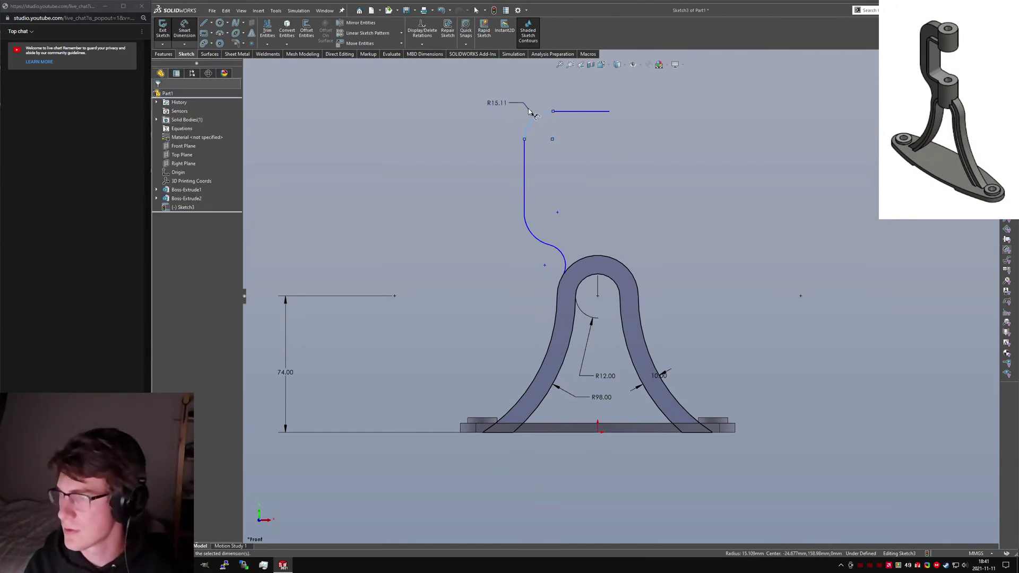
left_click(529, 111)
type("19")
key("Return")
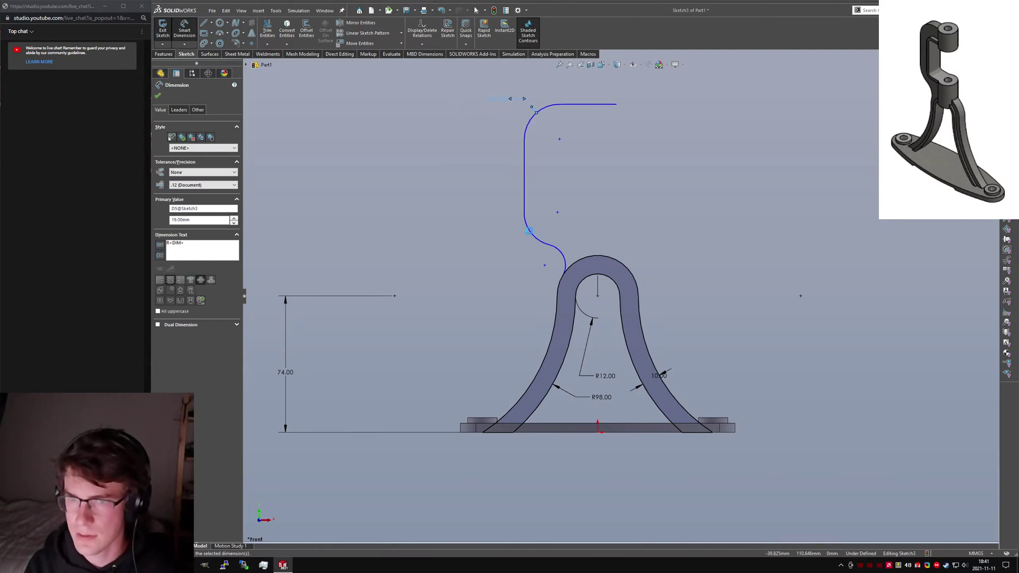
Step: Add an equal relation between the arm's upper corner arc and the arc at the lower end of the vertical line
key("Escape")
key("Escape")
left_click(529, 229)
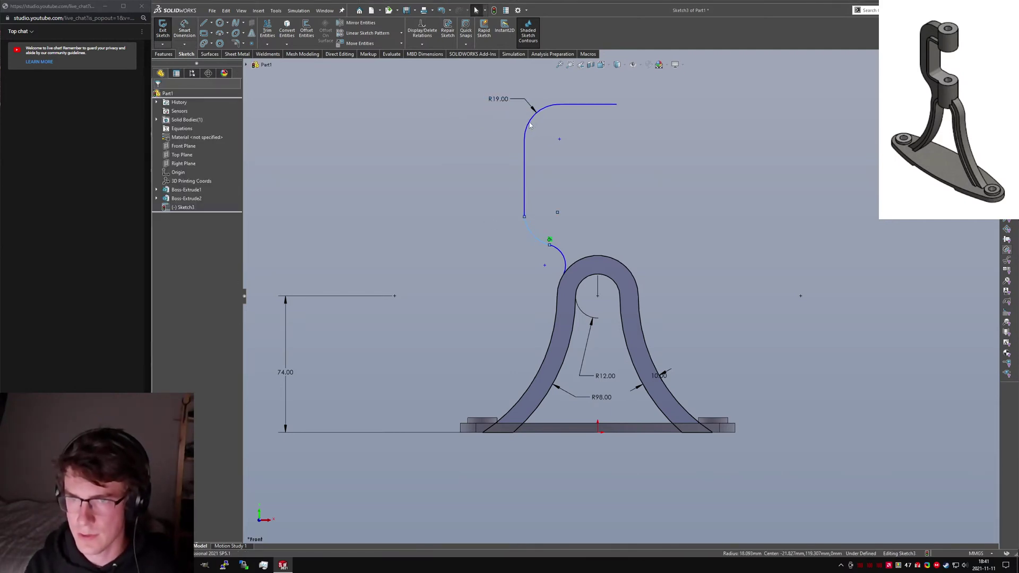
left_click(529, 125)
left_click(529, 126, "ctrl")
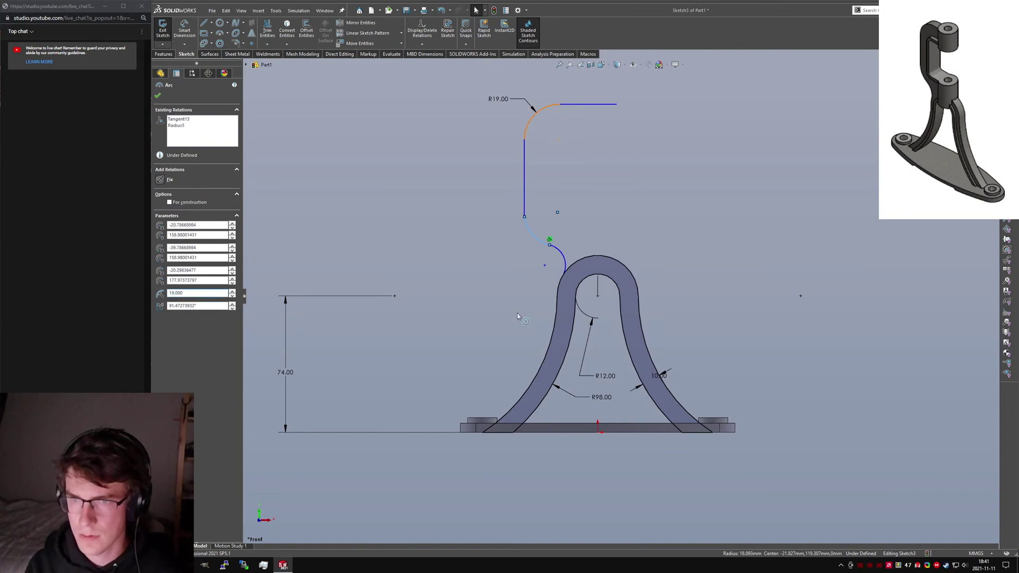
key("e")
Step: Dimension the radius of the small arc meeting the legs' outer arc and set it to 15 mm
key("d")
left_click(562, 254)
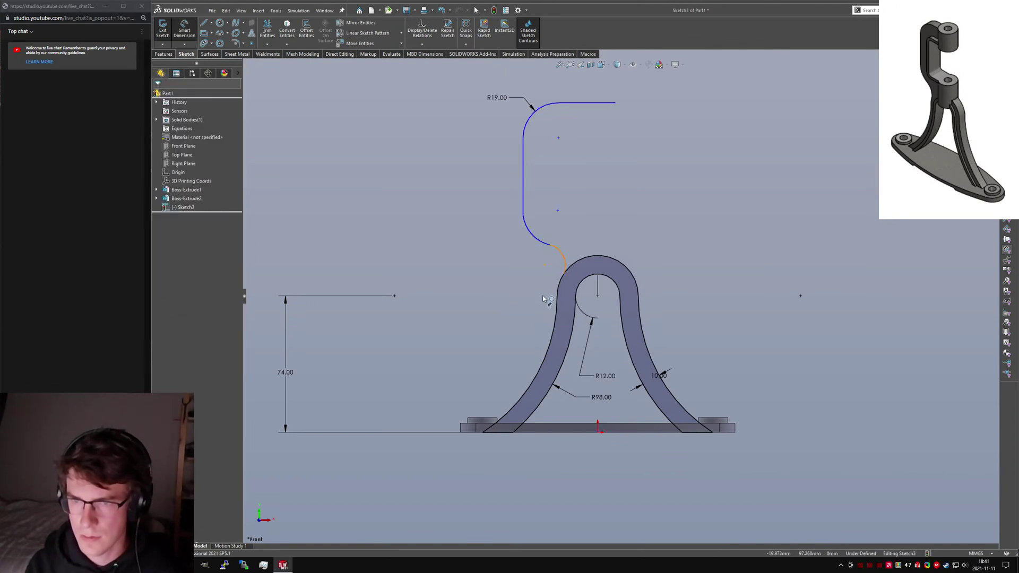
left_click(499, 305)
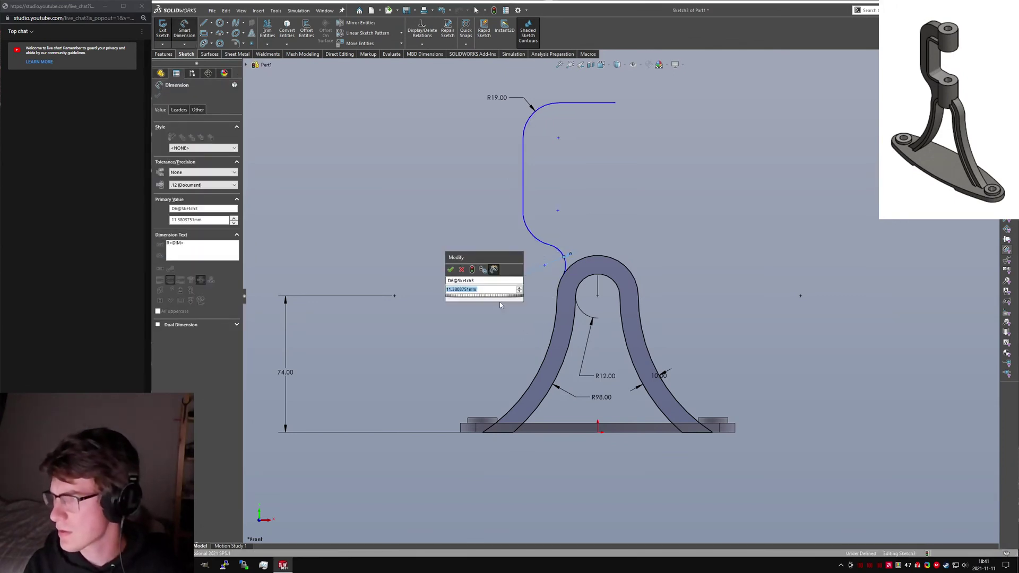
type("15")
key("Return")
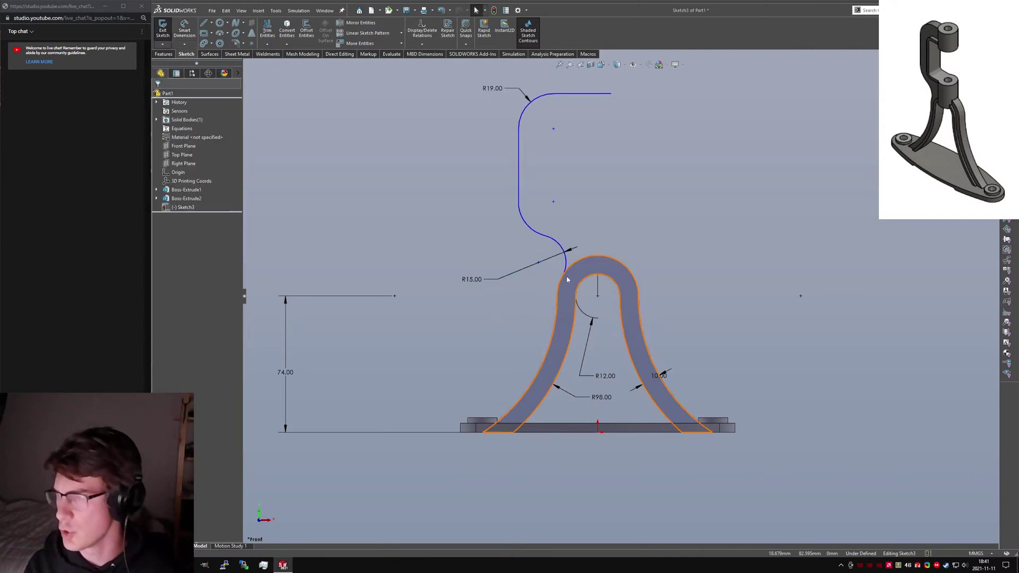
Step: Make the free end of the arm's top horizontal line coincident with the vertical construction line through the legs' centre
left_click(598, 286, "ctrl")
key("c")
left_click(598, 283)
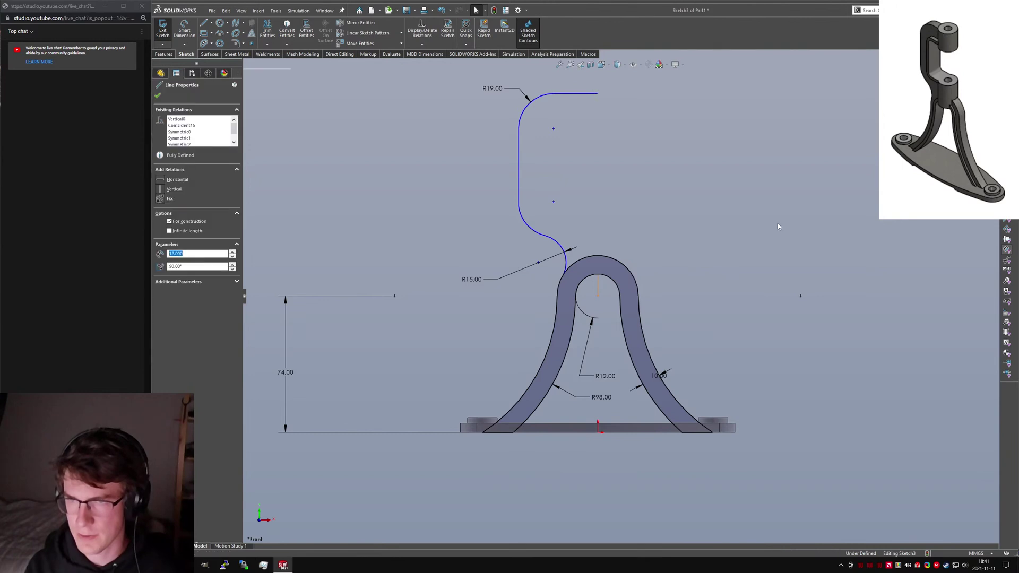
left_click(778, 223)
key("l")
key("Escape")
left_click(581, 95)
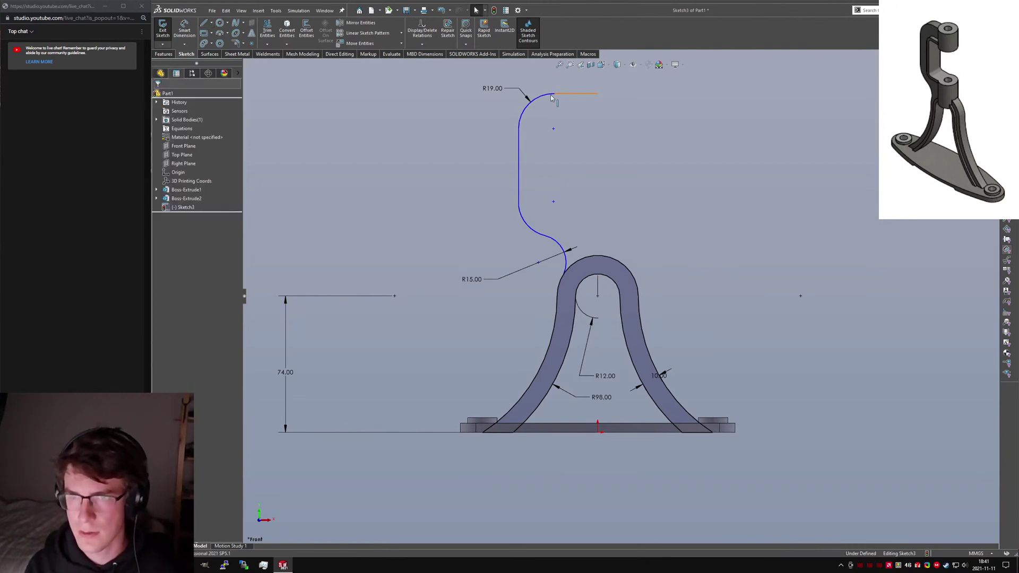
left_click(529, 100, "ctrl")
left_click(519, 197, "ctrl")
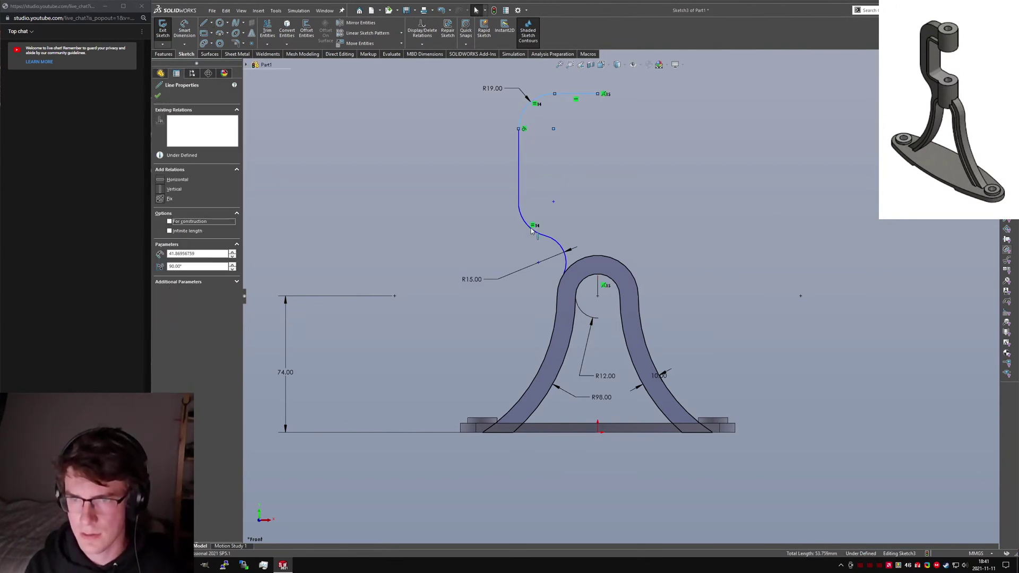
left_click(532, 231, "ctrl")
left_click(290, 33)
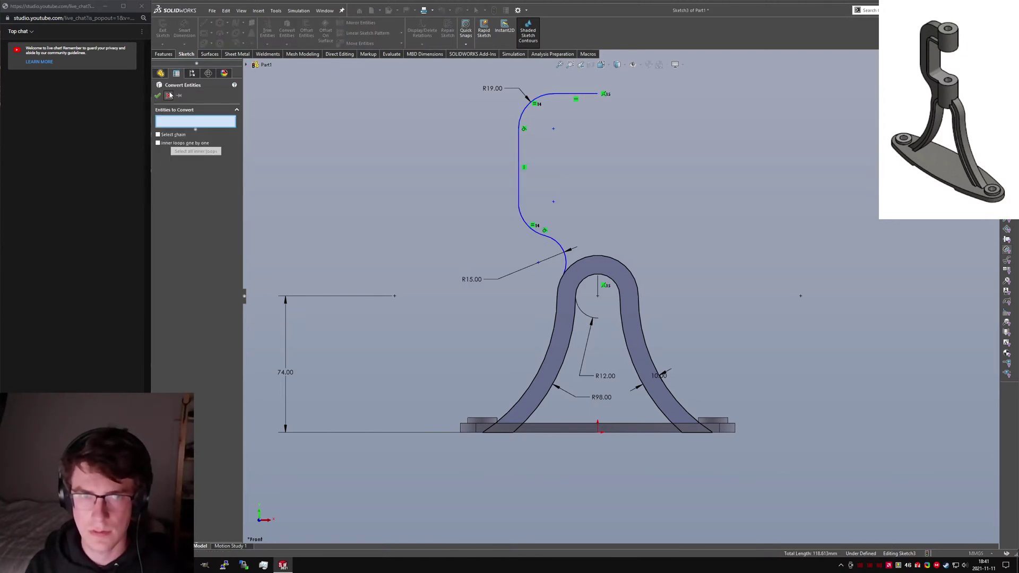
left_click(169, 96)
Step: Offset the top line, upper arc, vertical line and lower equal arc inward by 16 mm
left_click(557, 95)
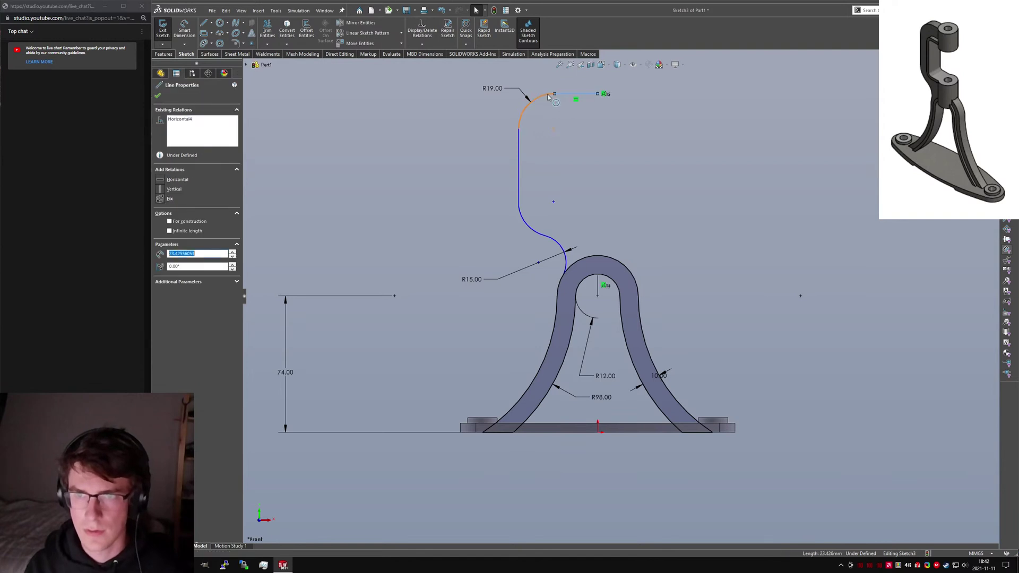
left_click(547, 97, "ctrl")
left_click(519, 166, "ctrl")
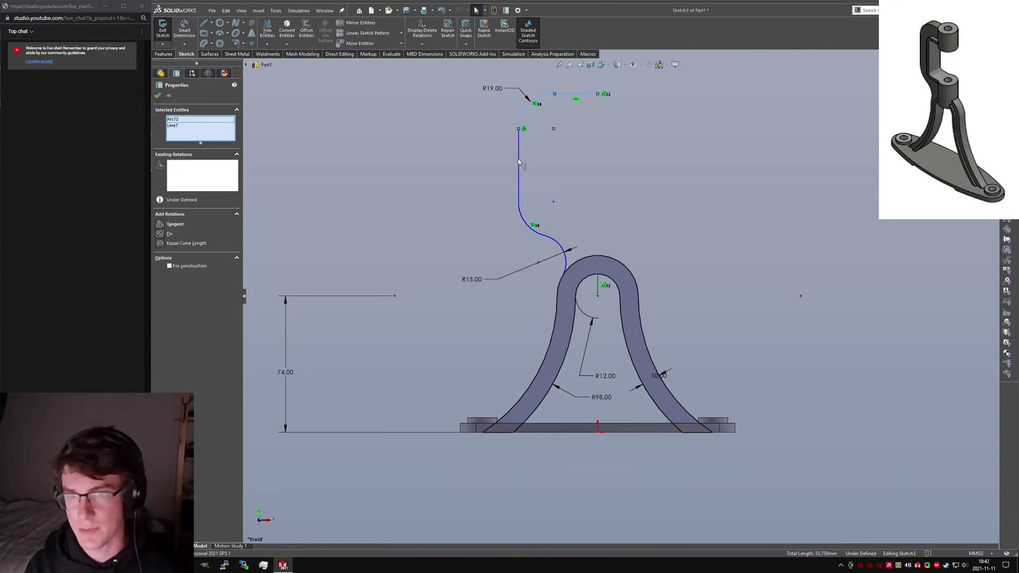
left_click(524, 223, "ctrl")
left_click(306, 30)
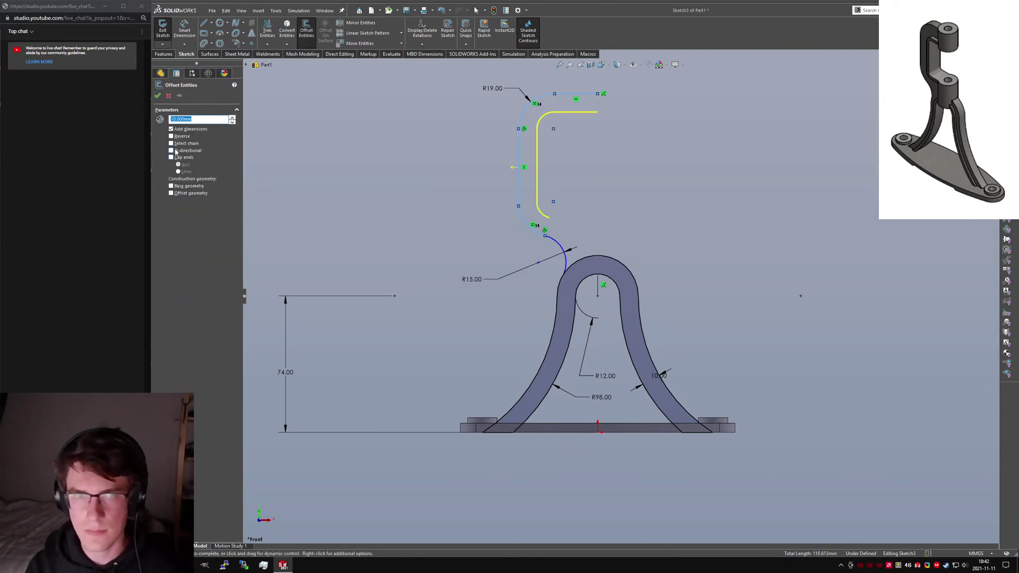
type("16")
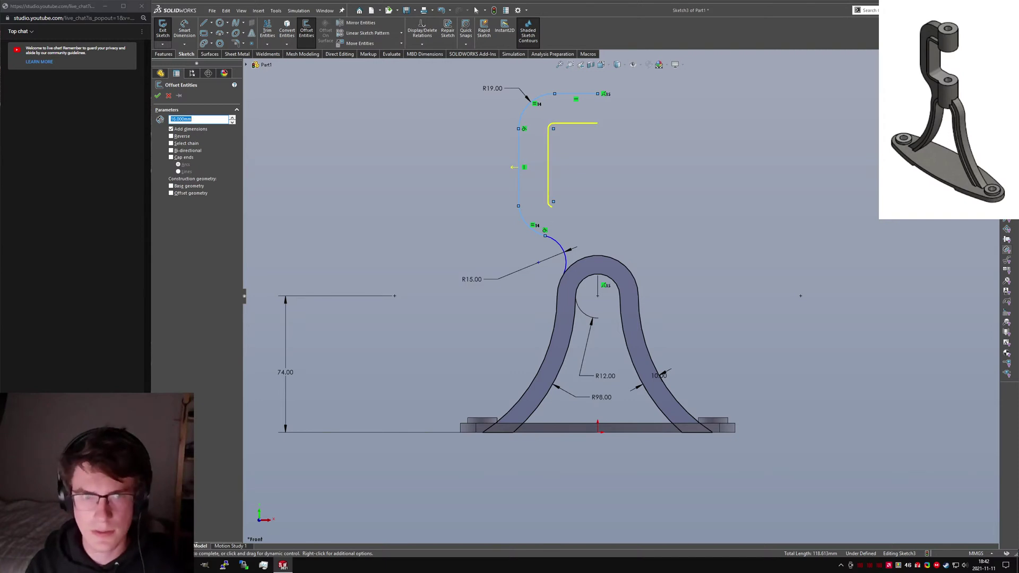
left_click(536, 194)
Step: Close the arm's upper end with a vertical line and move the 16 mm offset dimension outside the profile
key("l")
left_click(597, 123)
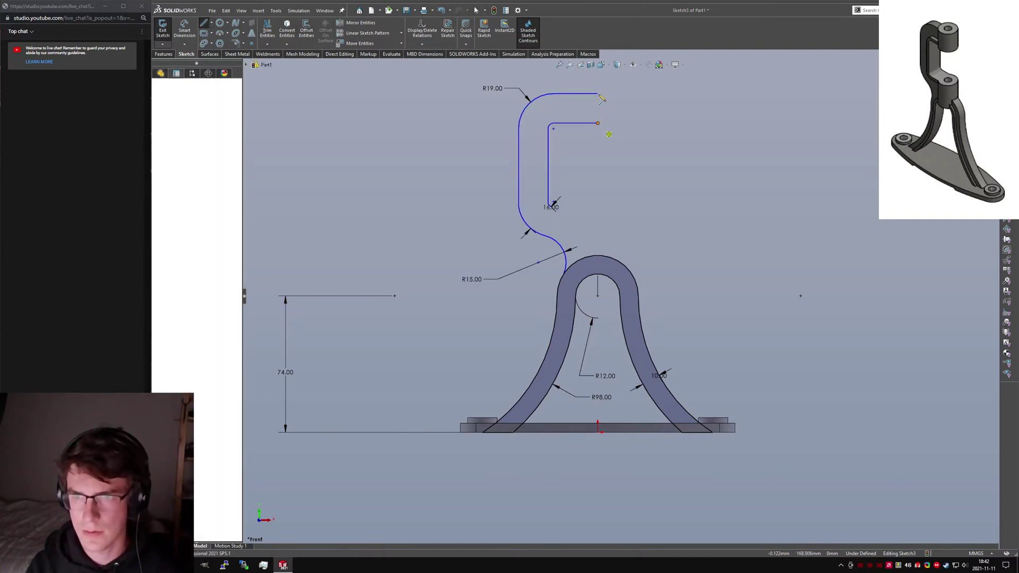
left_click(597, 94)
key("Escape")
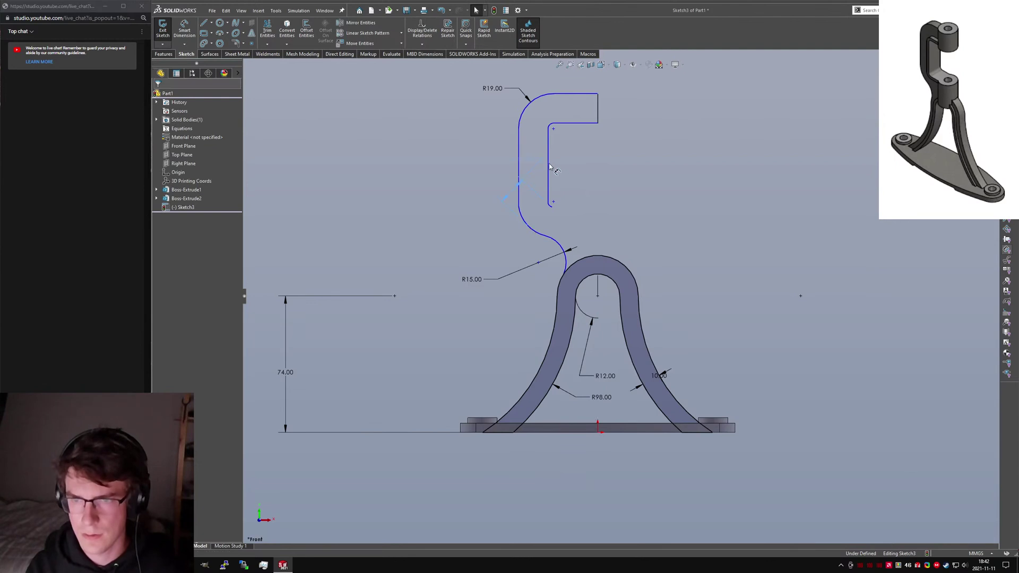
left_click(498, 269)
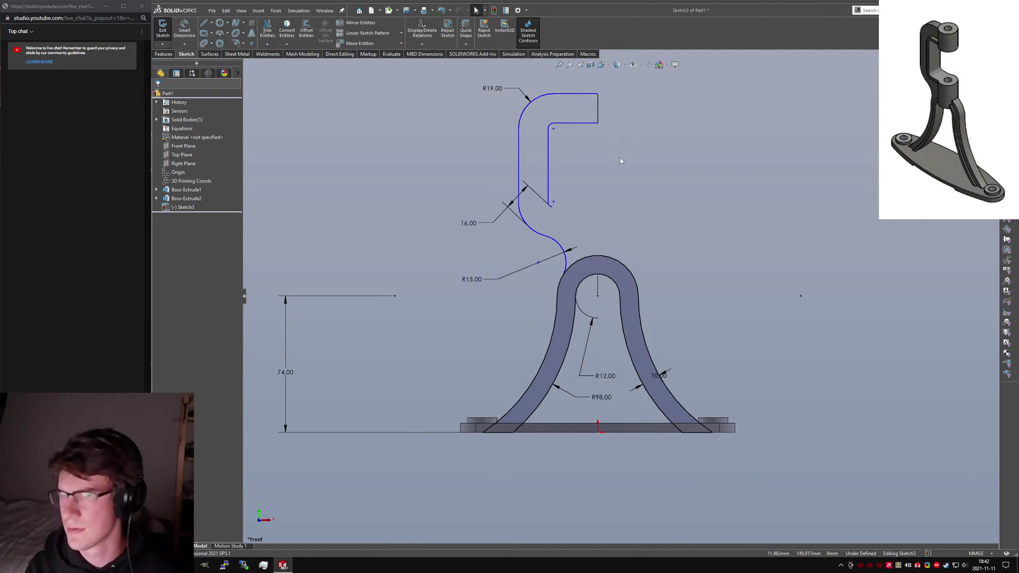
Step: Draw a horizontal line about 25 mm long from the inner offset's lower end, then a vertical line about 26 mm down to the legs' outer arc
key("l")
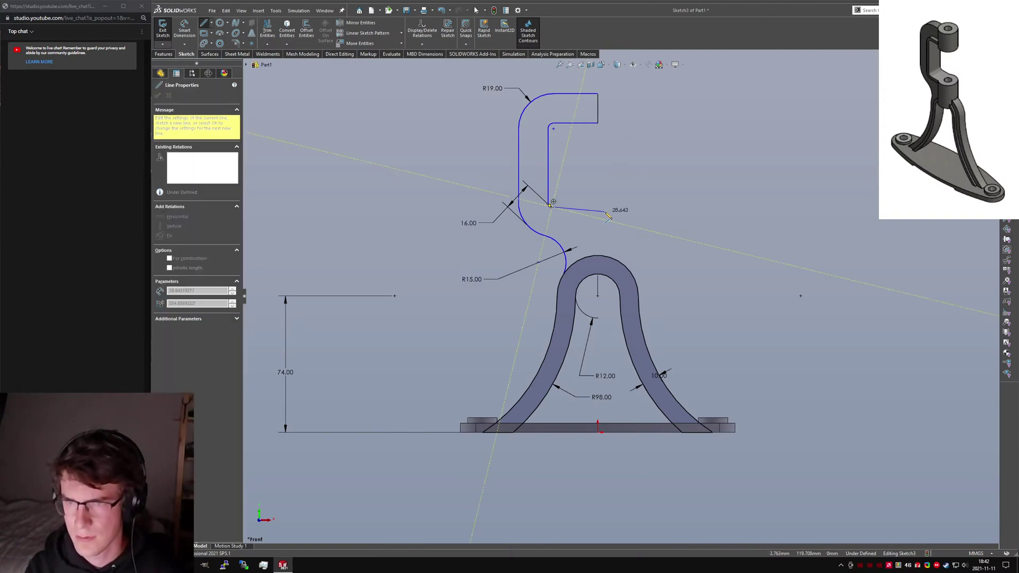
left_click(598, 207)
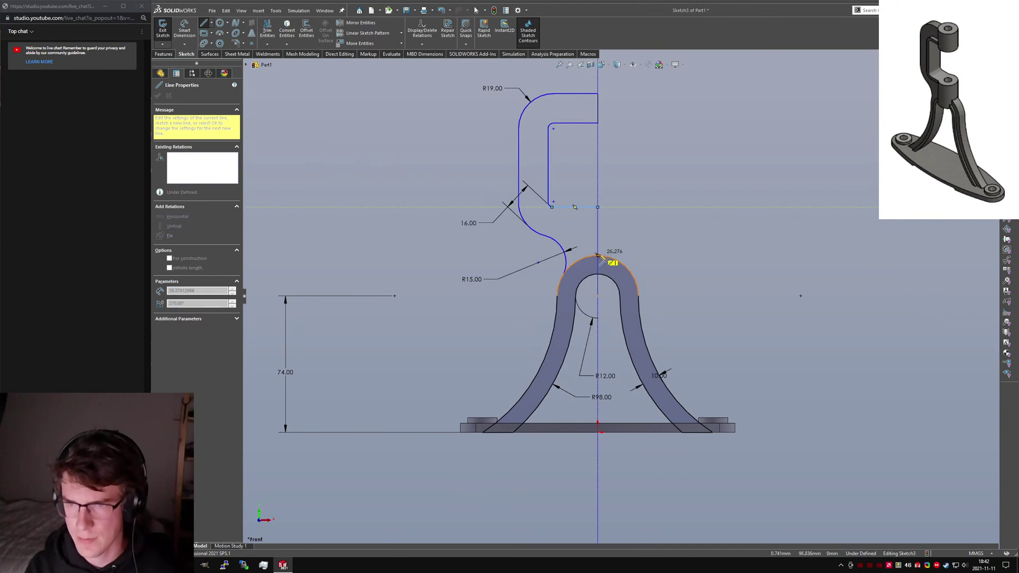
left_click(598, 256)
key("Escape")
Step: Trim the legs' outer arc where the arm joins it, keeping trimmed entities as construction geometry and no longer ignoring construction geometry
right_click_drag(692, 219, 674, 219)
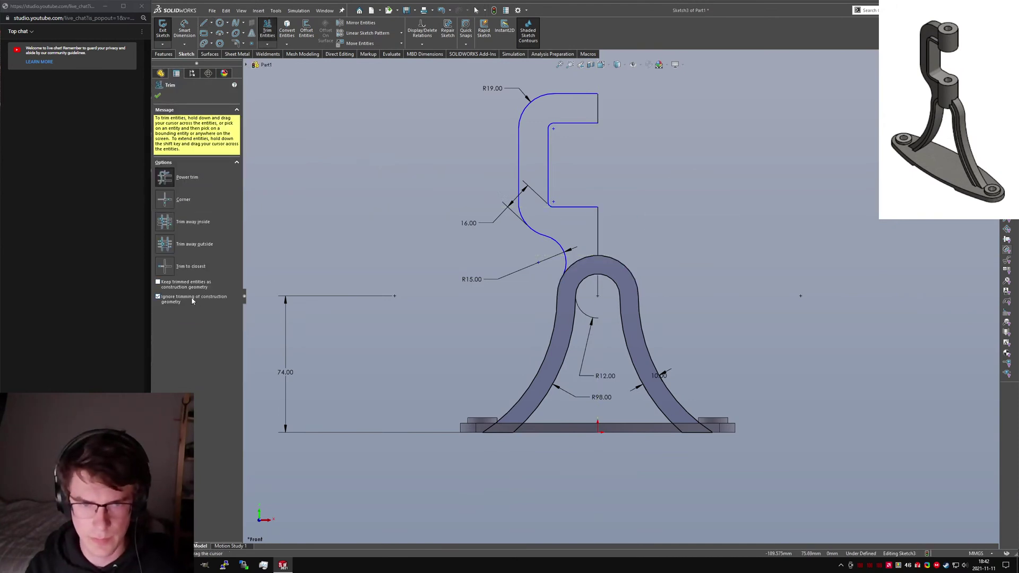
left_click_drag(600, 270, 584, 255)
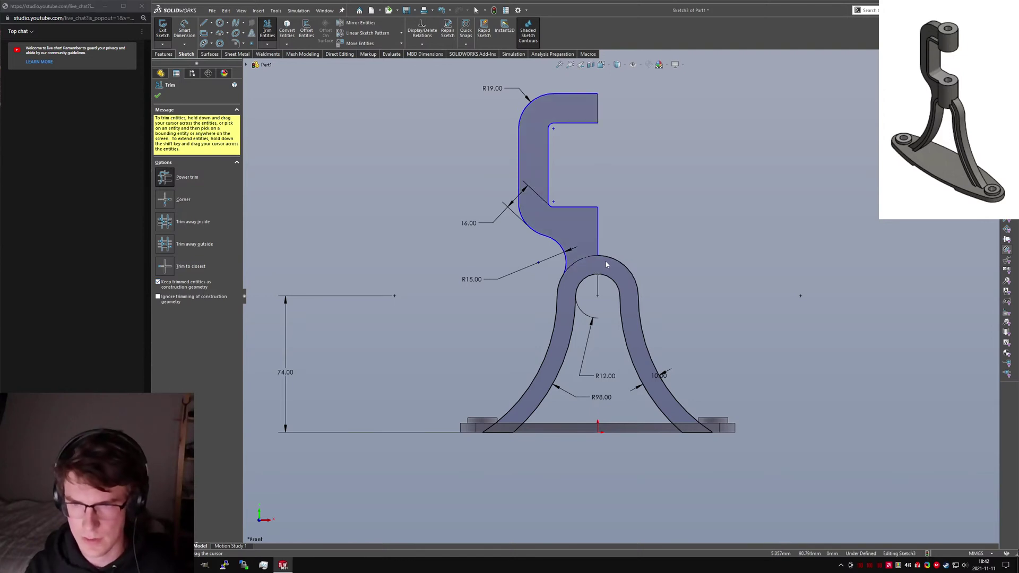
key("Escape")
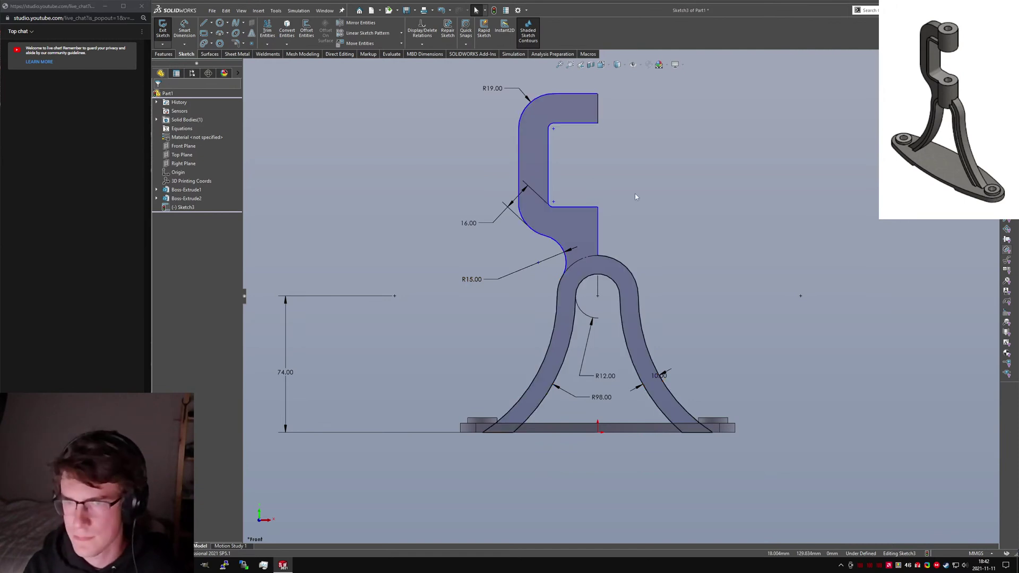
key("z")
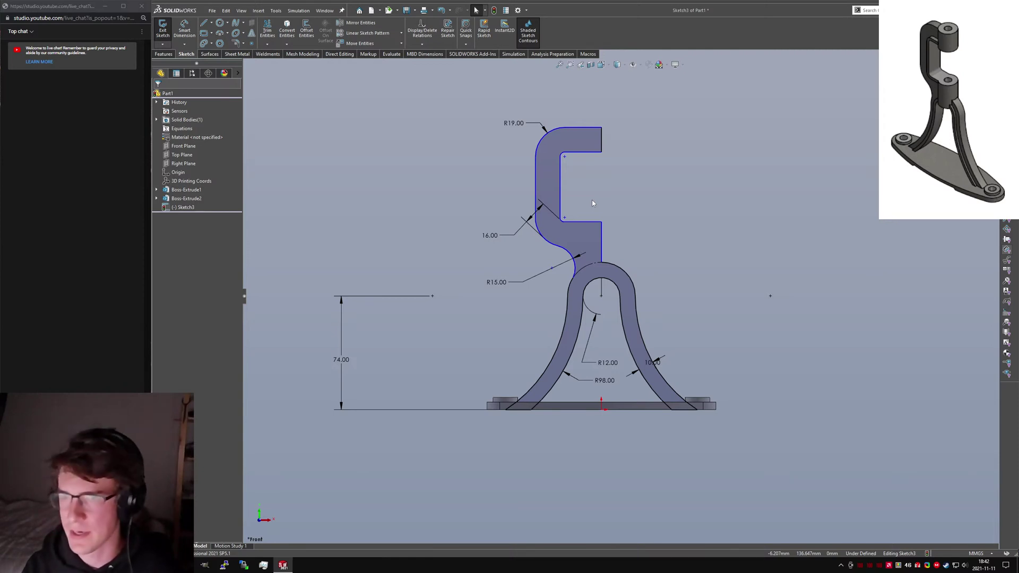
key("d")
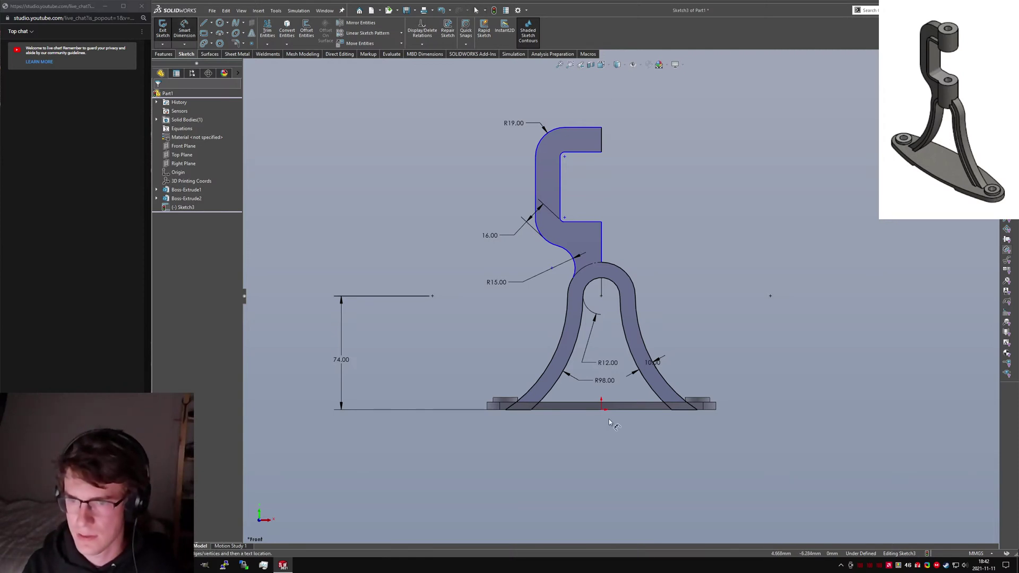
left_click(601, 409)
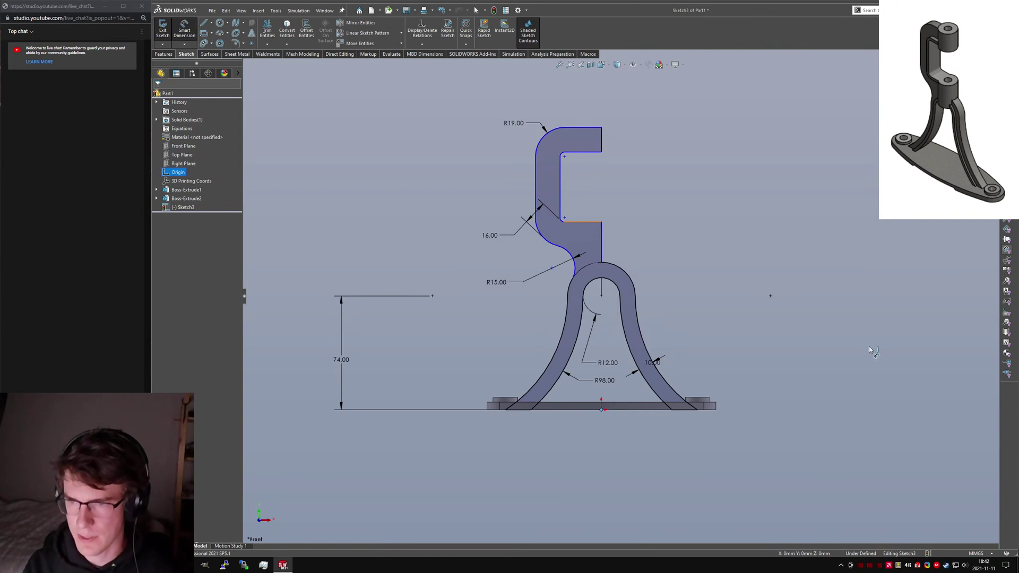
left_click(595, 225)
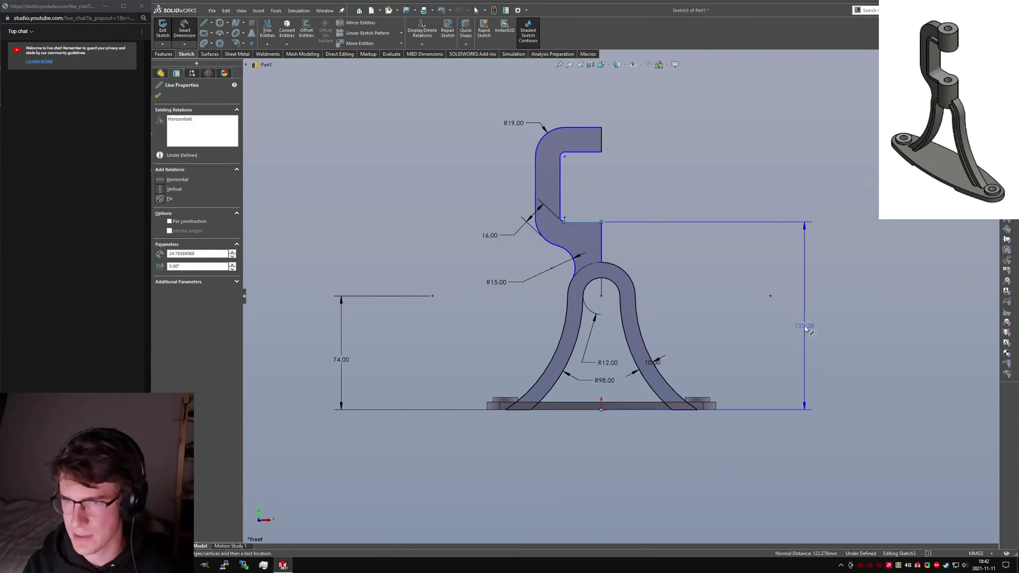
key("Escape")
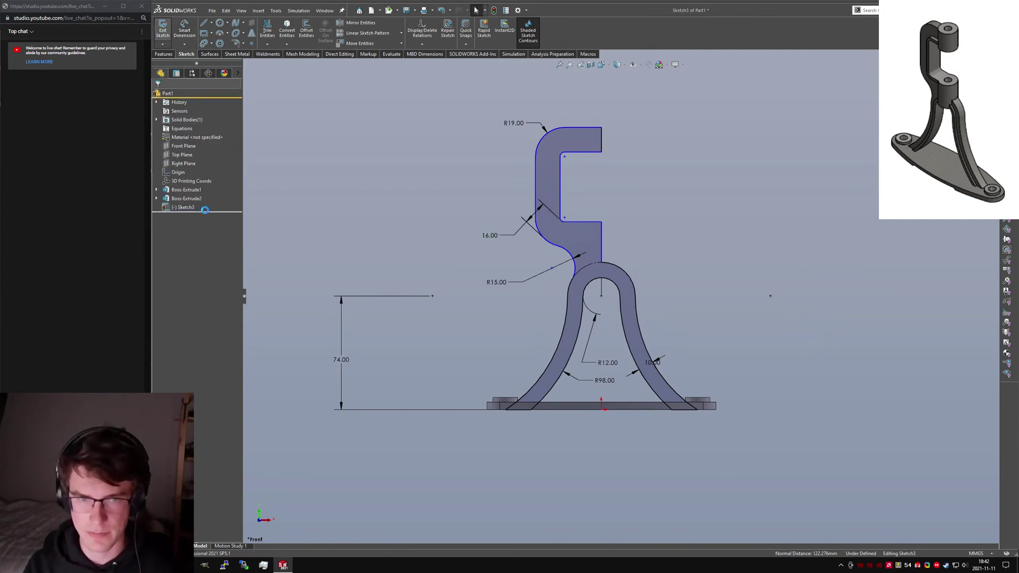
Step: Roll the model back to just above Sketch3 and start a new sketch on the Front Plane
left_click(209, 207)
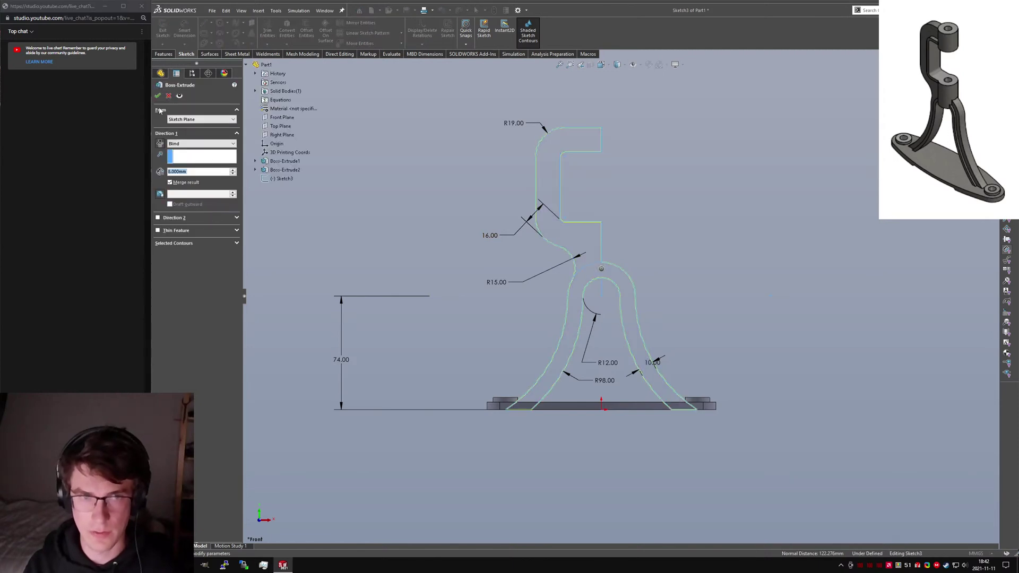
key("ctrl+b")
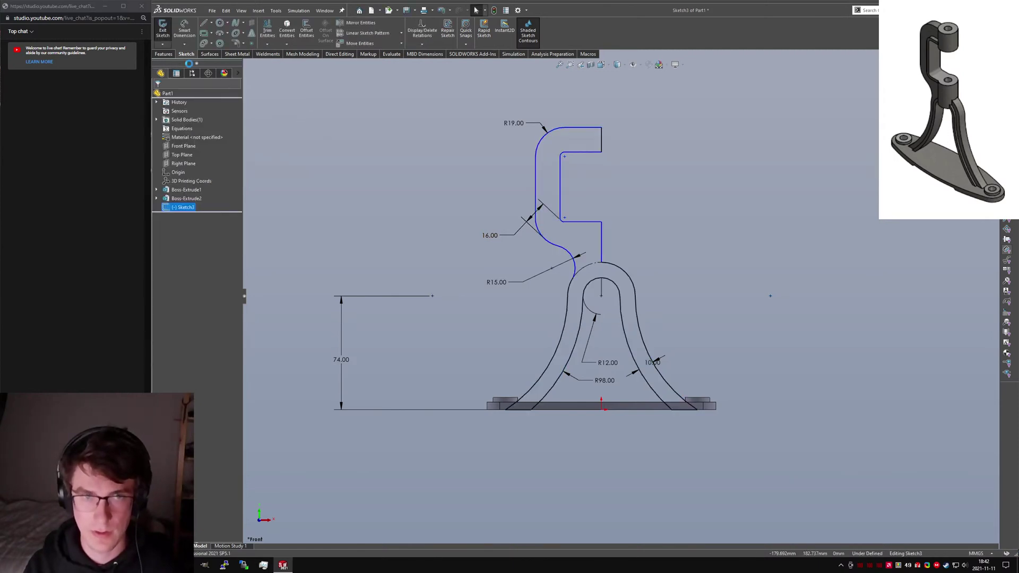
left_click_drag(209, 213, 209, 202)
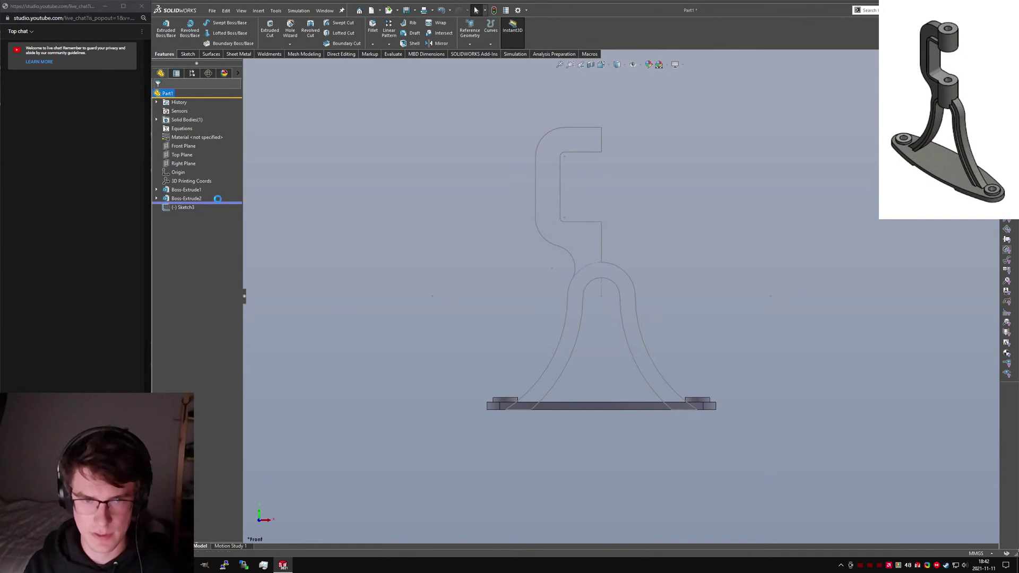
left_click(187, 54)
left_click(163, 24)
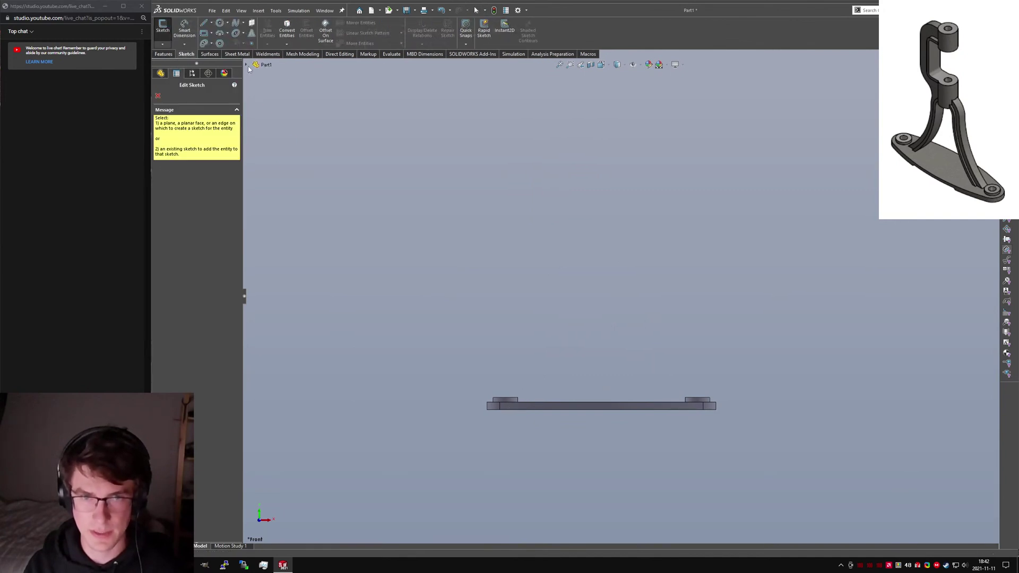
left_click(301, 126)
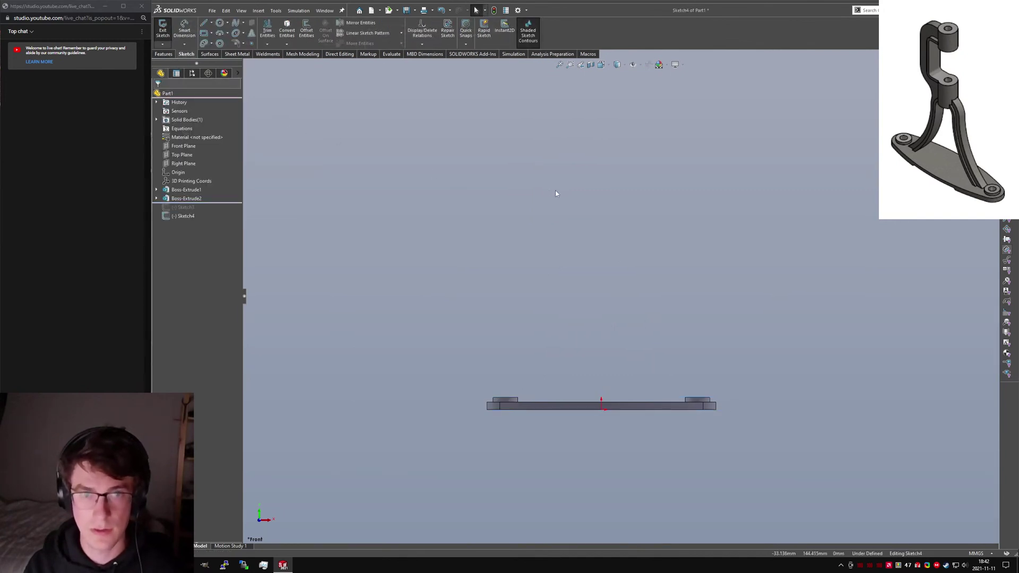
Step: Sketch two vertically aligned rectangles, each about 16 mm wide and 29 mm high, one above the other over the base plate
left_click(576, 170)
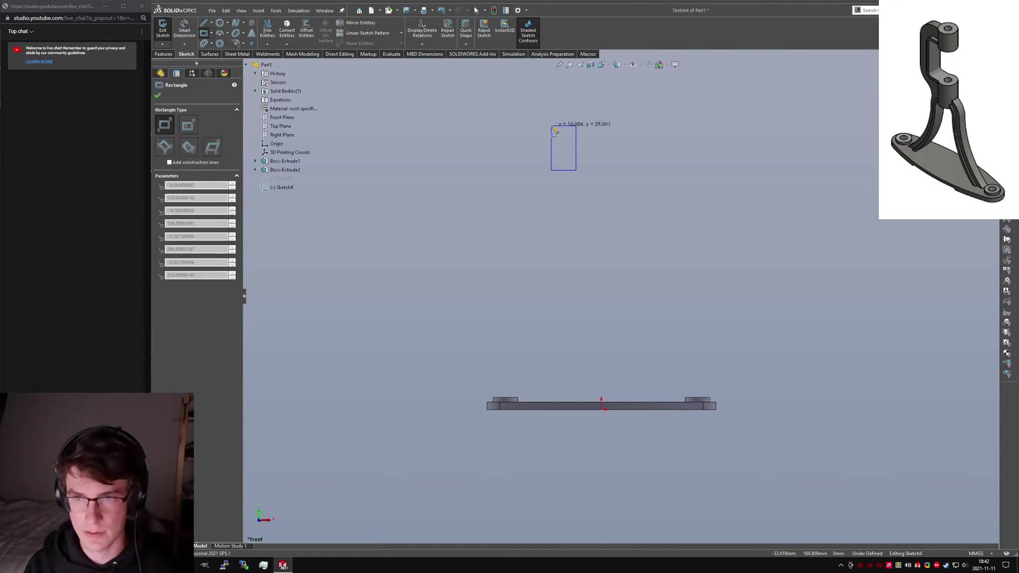
left_click(551, 125)
left_click(576, 206)
left_click(551, 251)
key("Escape")
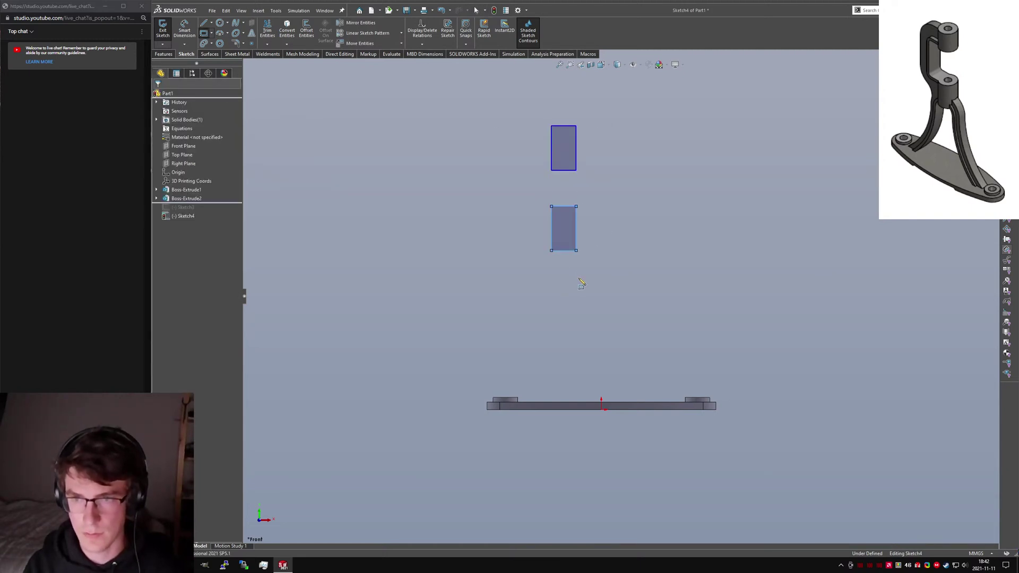
Step: Check the reference drawing and dimension the upper rectangle's top edge 173 mm above the origin
key("alt+Tab")
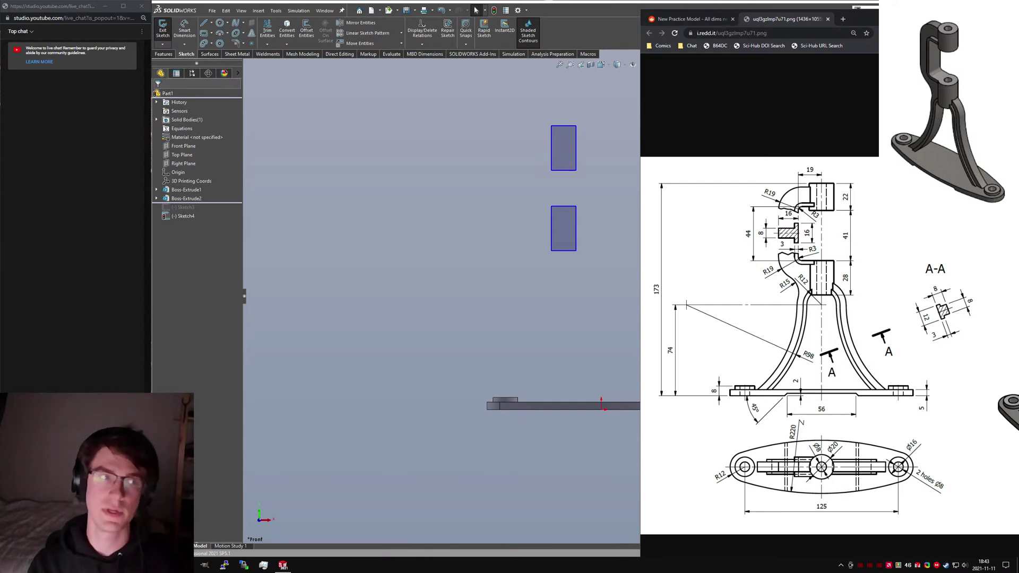
key("alt+Tab")
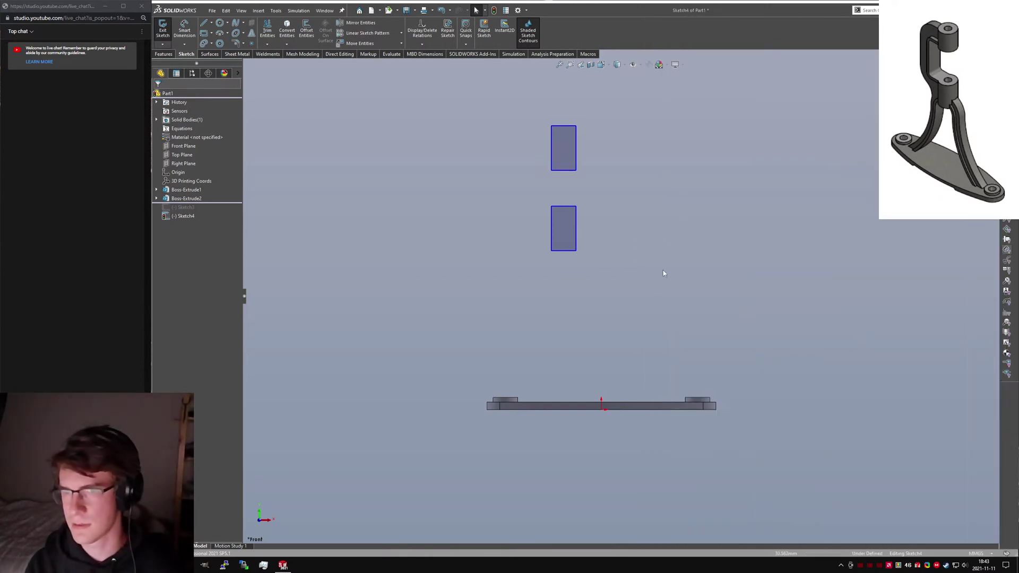
left_click(565, 127)
left_click(601, 410)
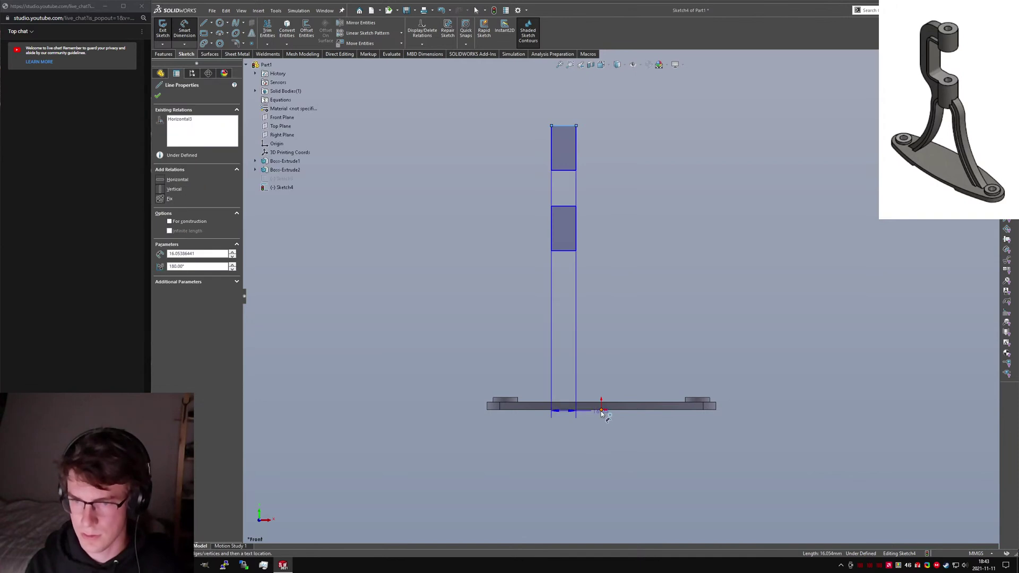
left_click(383, 246)
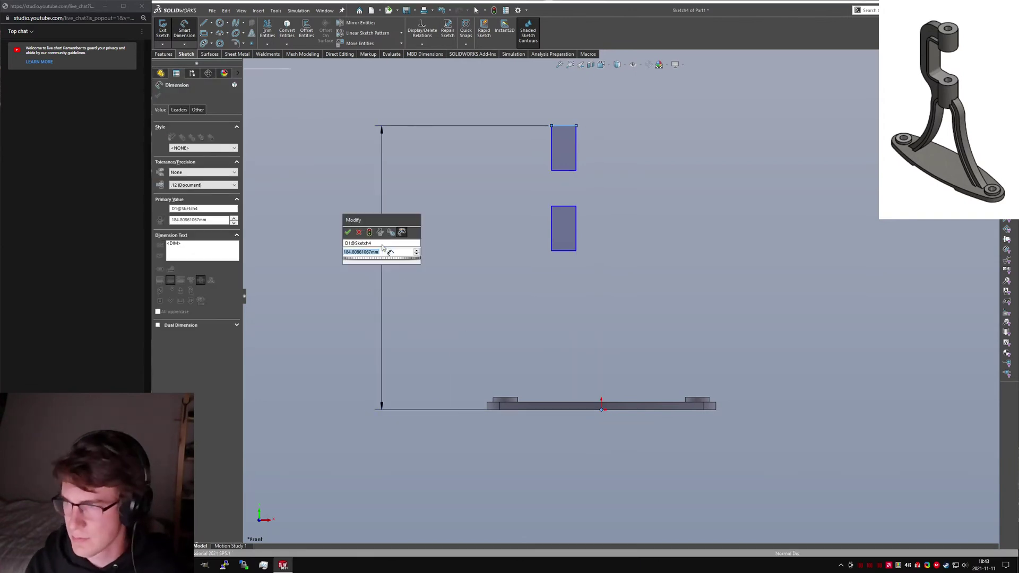
key("Return")
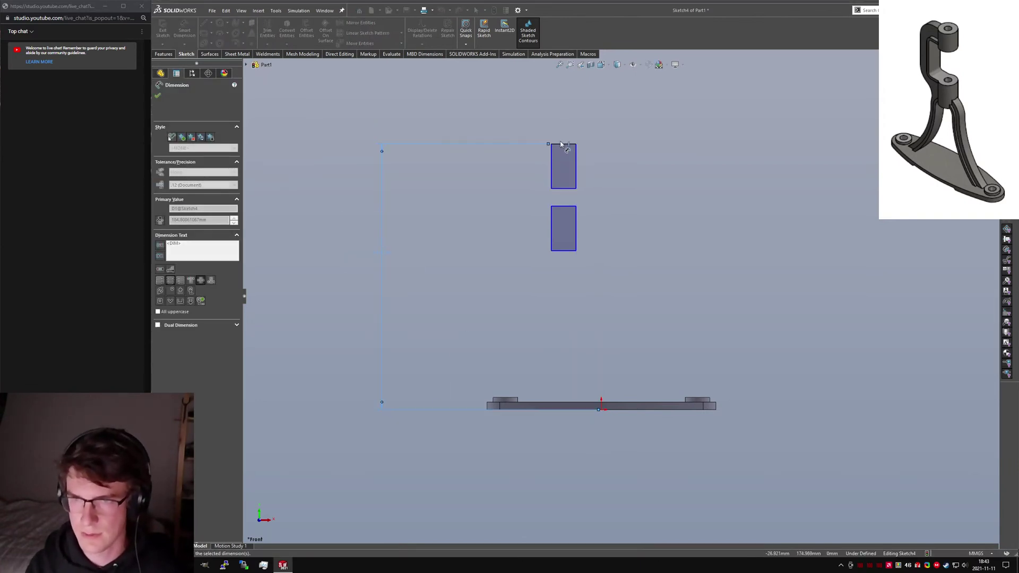
Step: Set the upper rectangle's height to 22 mm and the vertical gap between the two rectangles to 41 mm
left_click(570, 190)
left_click(564, 144)
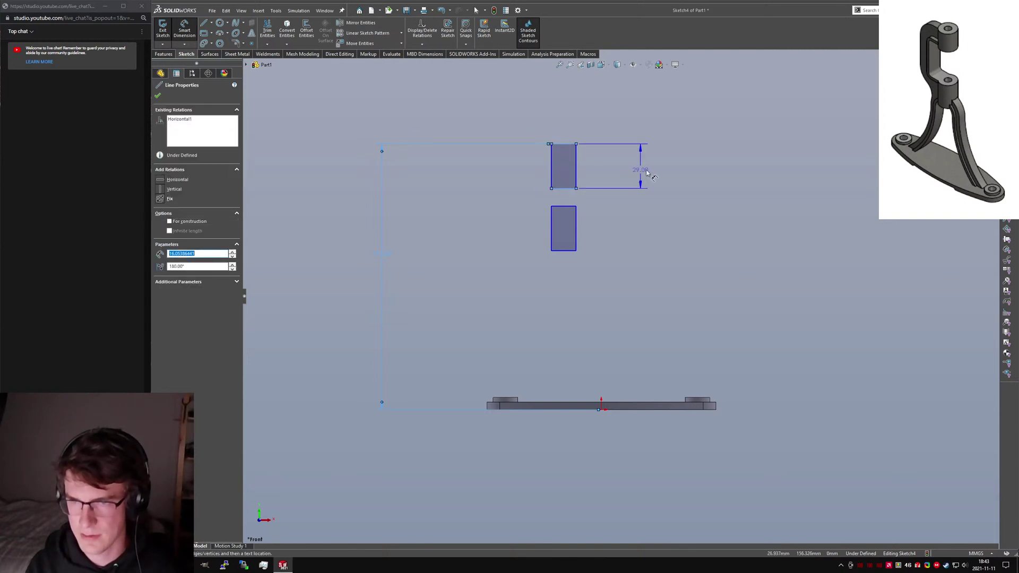
left_click(745, 171)
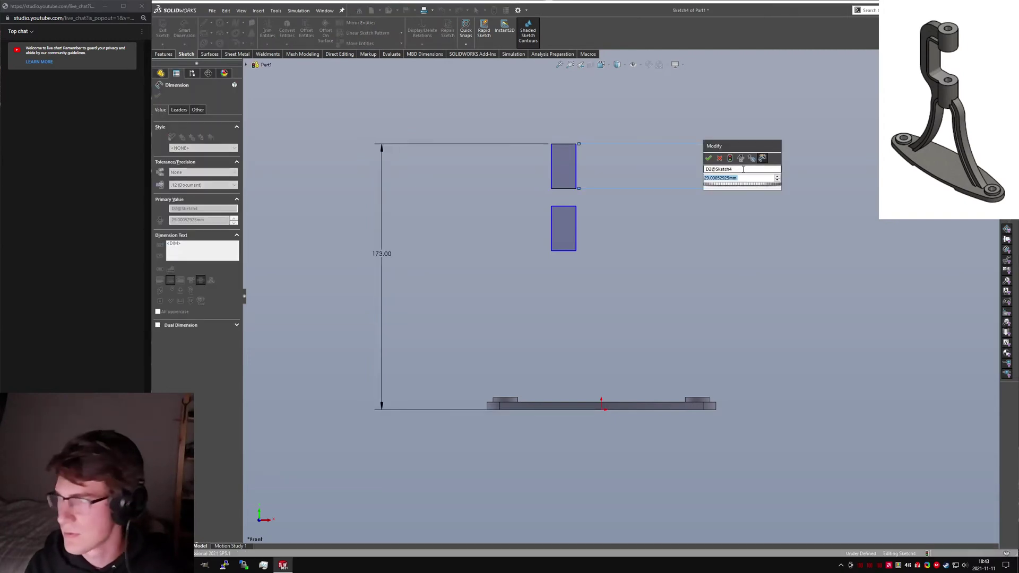
key("Return")
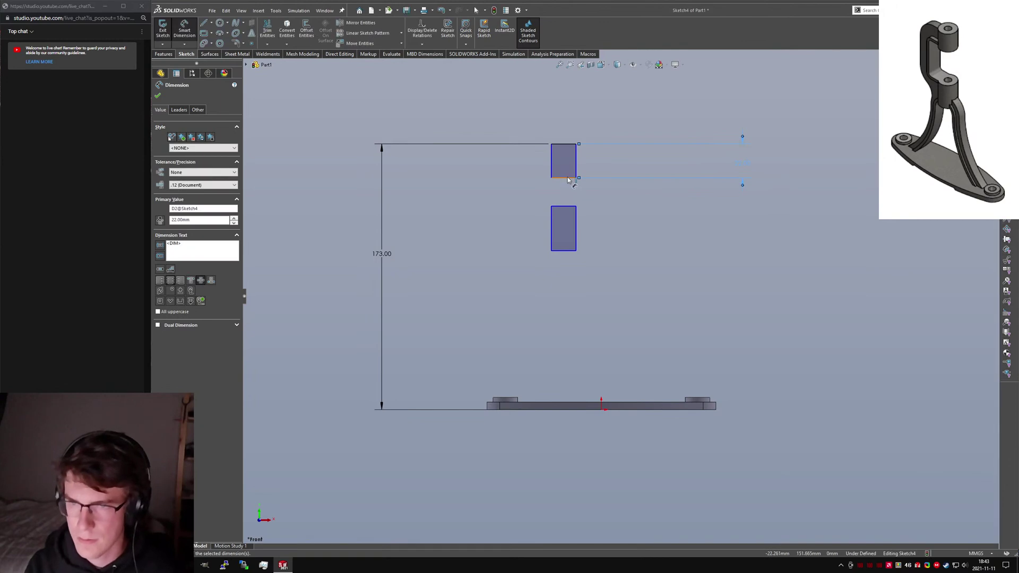
left_click(571, 207)
left_click(566, 177)
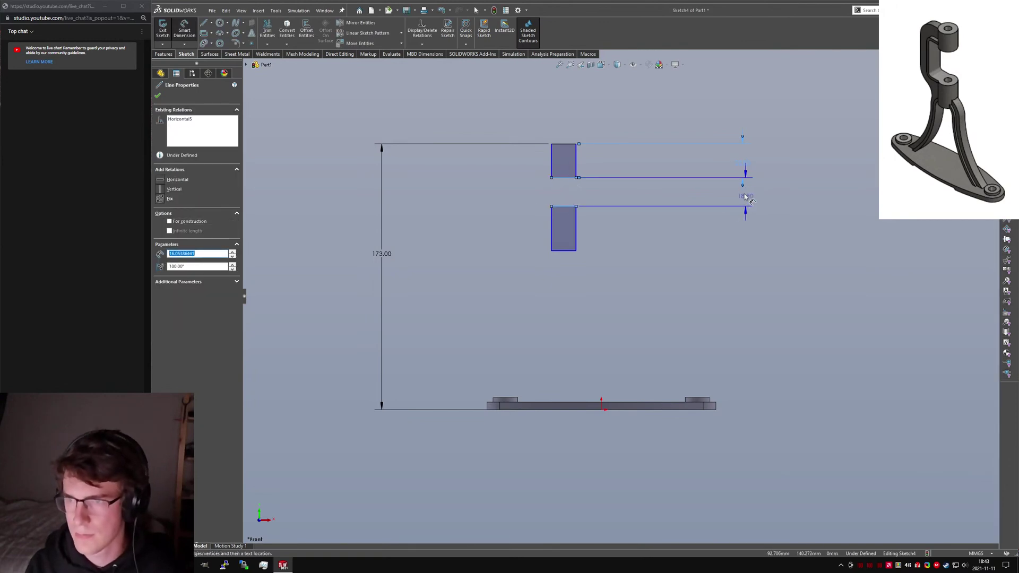
left_click(745, 196)
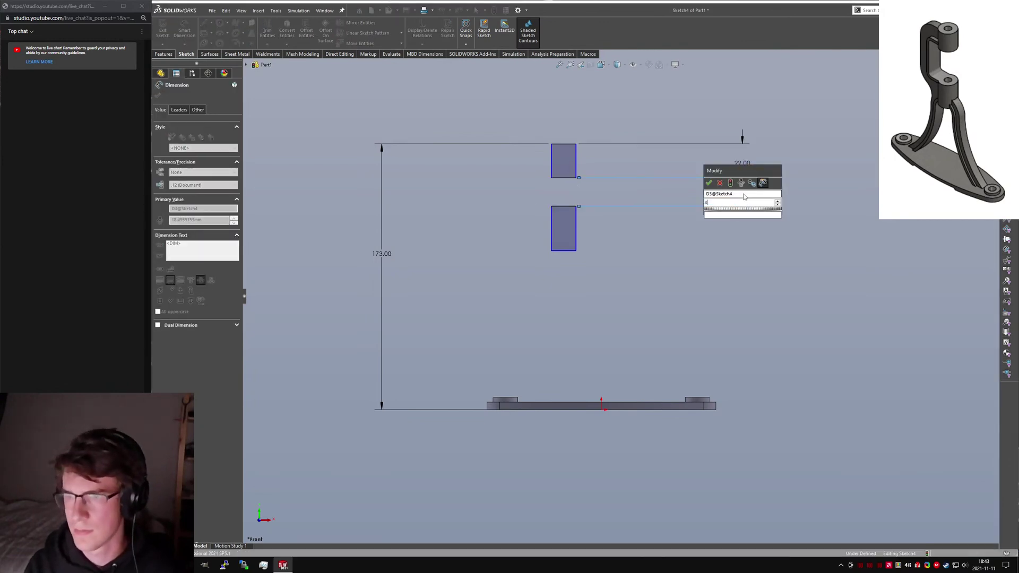
type("41")
key("Return")
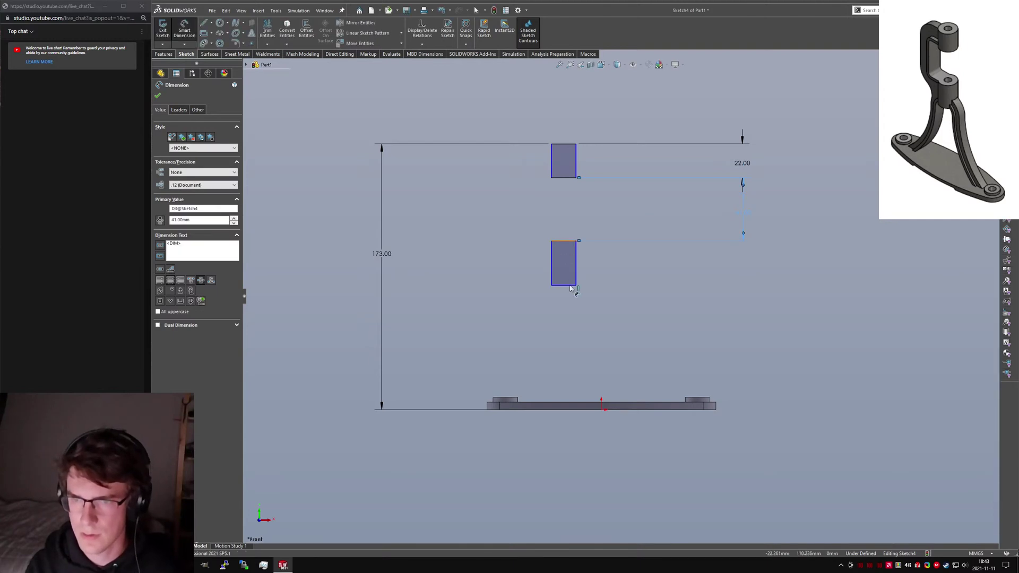
Step: Set the lower rectangle's height to 28 mm
left_click(569, 285)
left_click(750, 260)
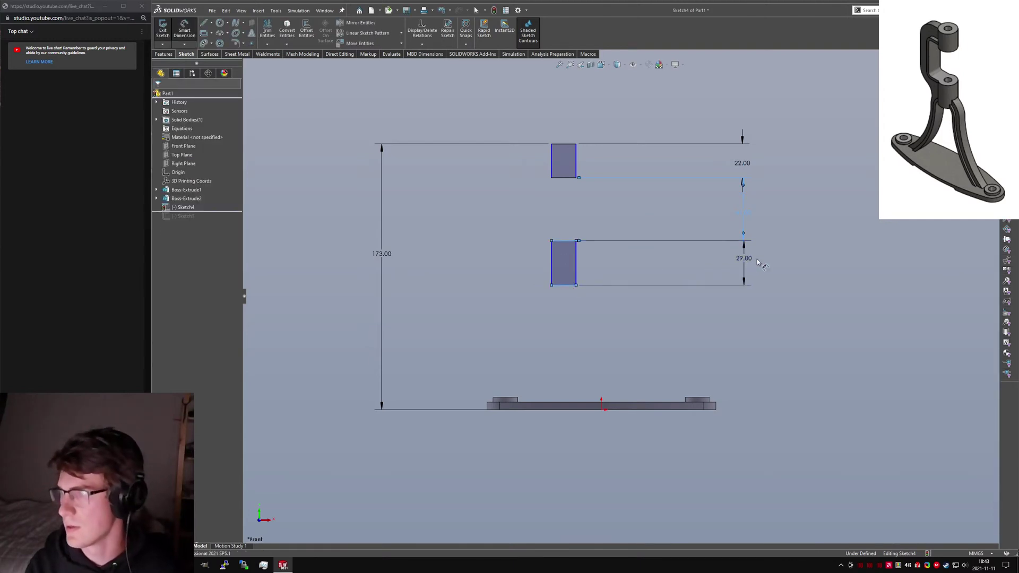
type("28")
key("Return")
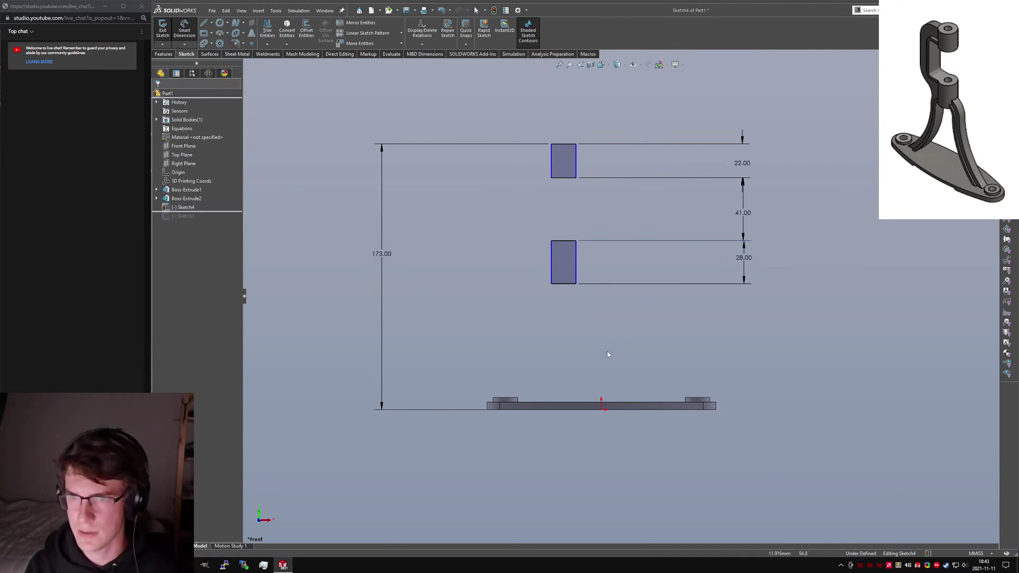
Step: Draw a vertical construction line about 192 mm long upward from the origin, to the right of both rectangles
key("l")
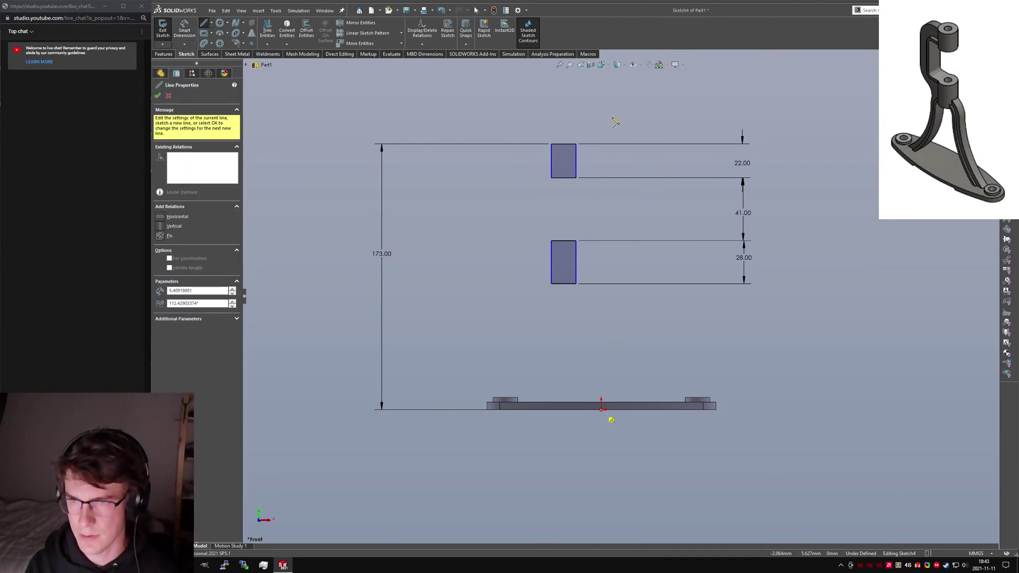
left_click(601, 114)
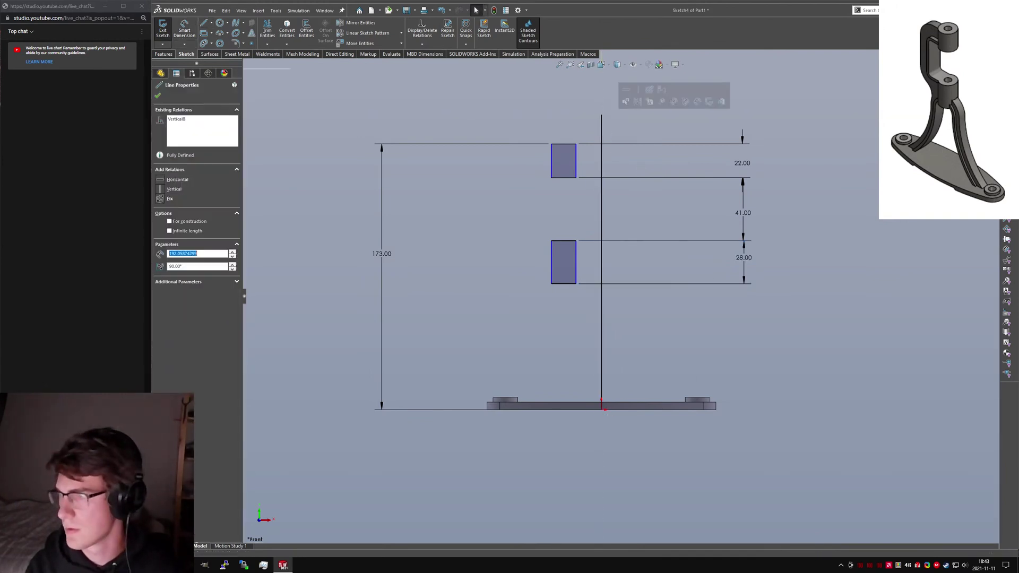
key("Escape")
key("d")
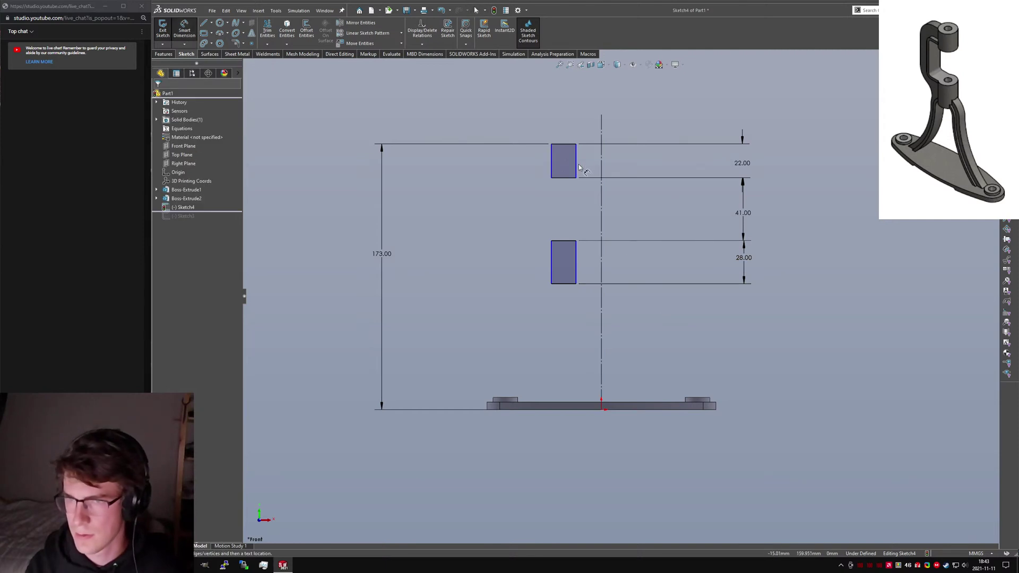
key("Escape")
Step: Make the right edges of both rectangles collinear with the vertical construction line
left_click_drag(606, 155, 593, 159)
left_click(601, 161, "ctrl")
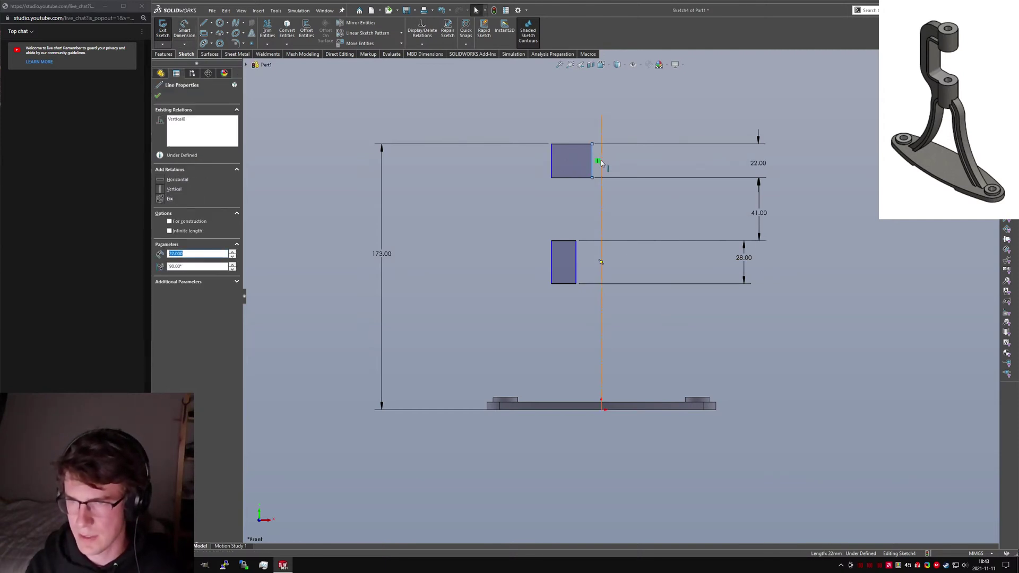
key("Escape")
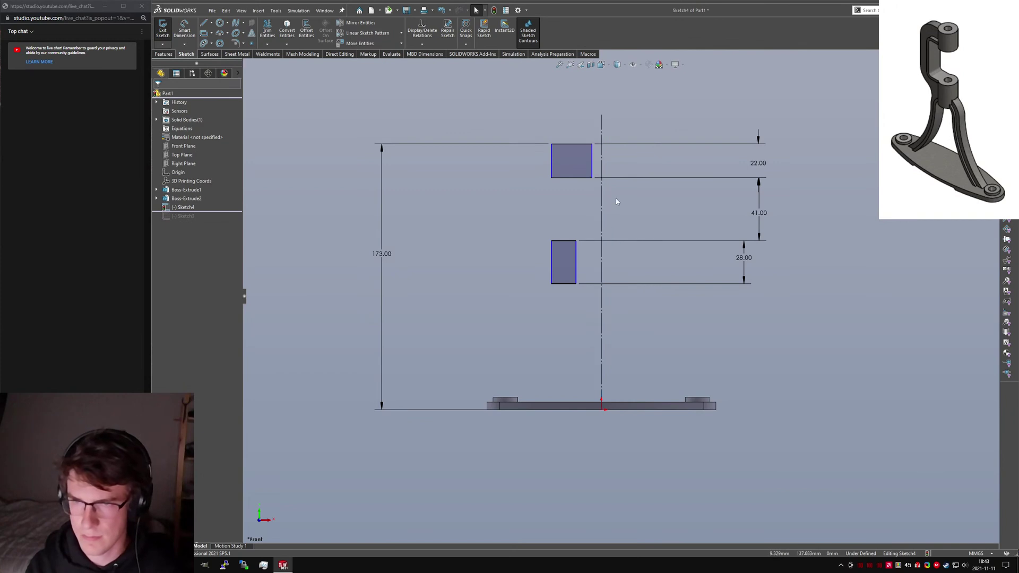
left_click(592, 159)
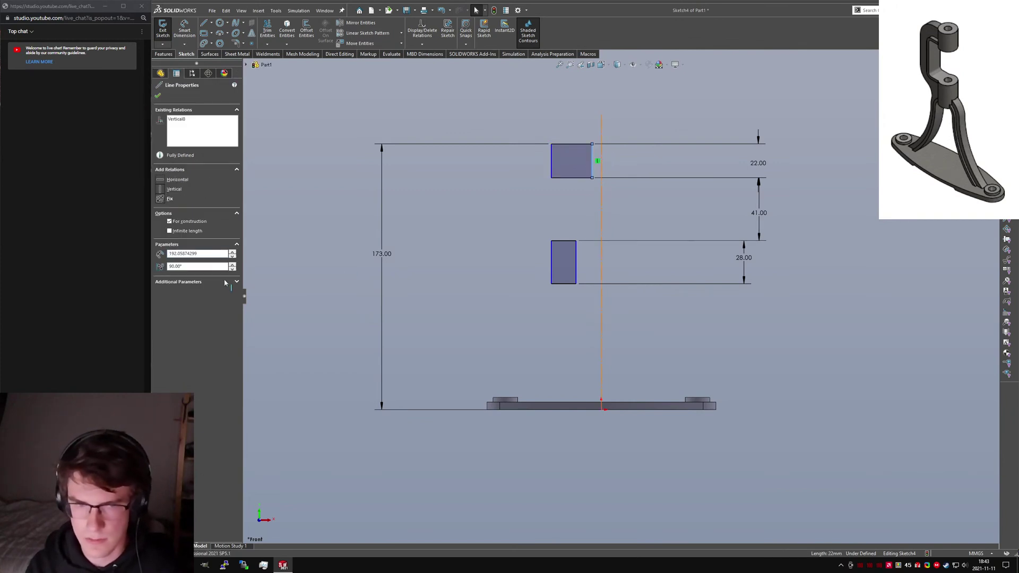
left_click(601, 159, "ctrl")
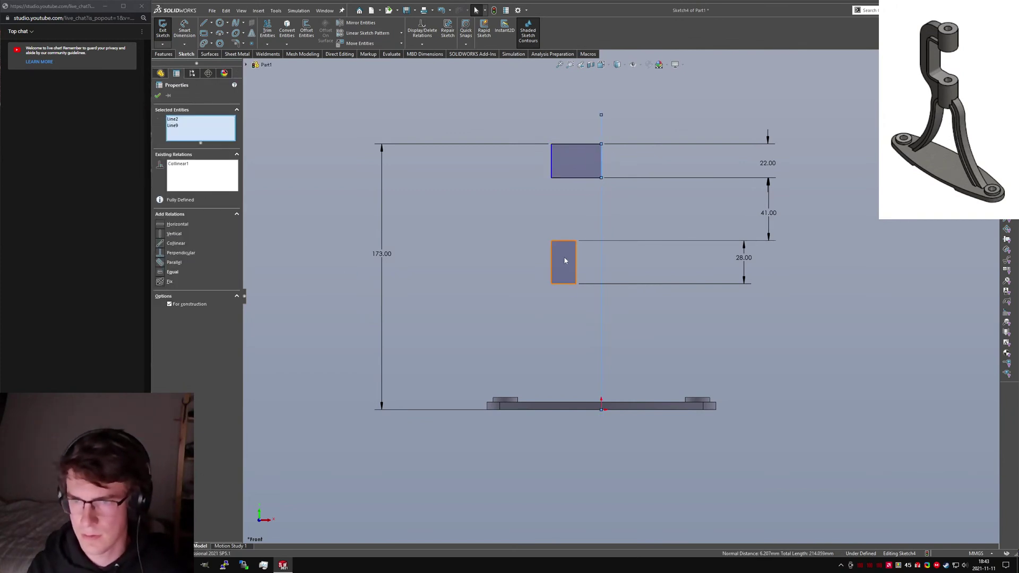
key("Escape")
left_click(577, 255)
left_click(601, 259, "ctrl")
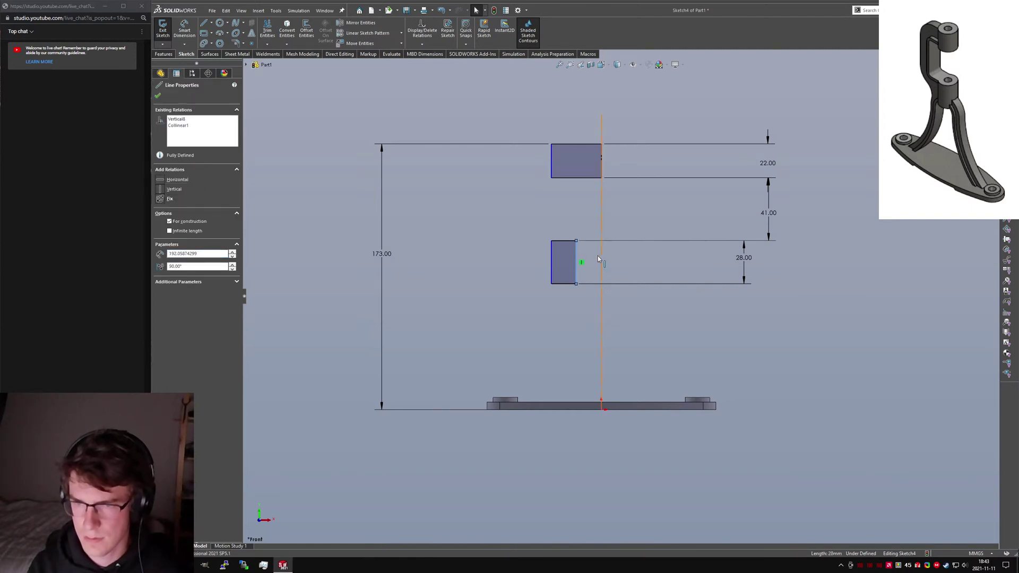
left_click(581, 349)
Step: Dimension the upper rectangle's left edge as a 20 mm diameter about the vertical construction line
key("d")
left_click(551, 161)
left_click(602, 136)
left_click(658, 106)
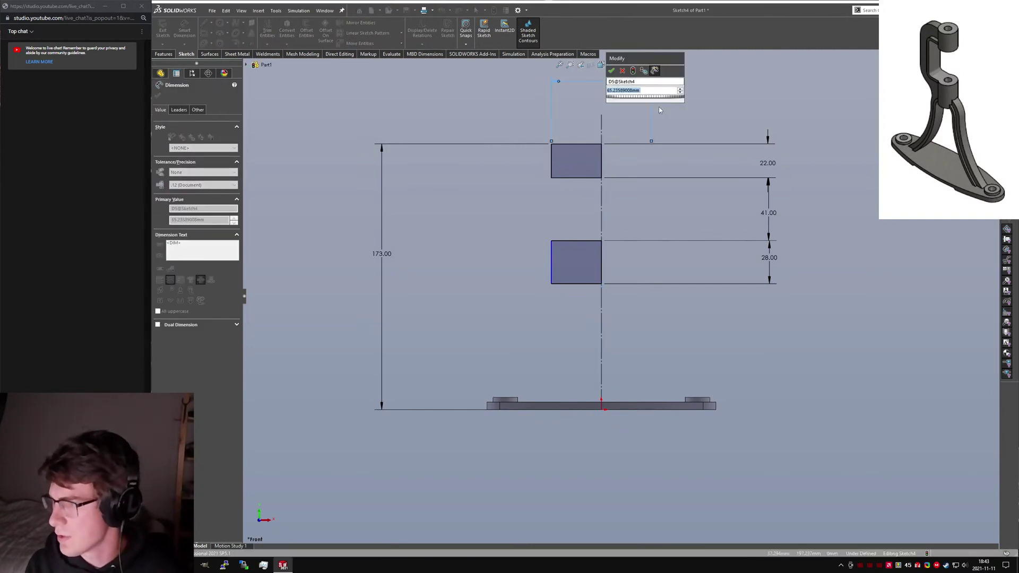
type("20")
key("Return")
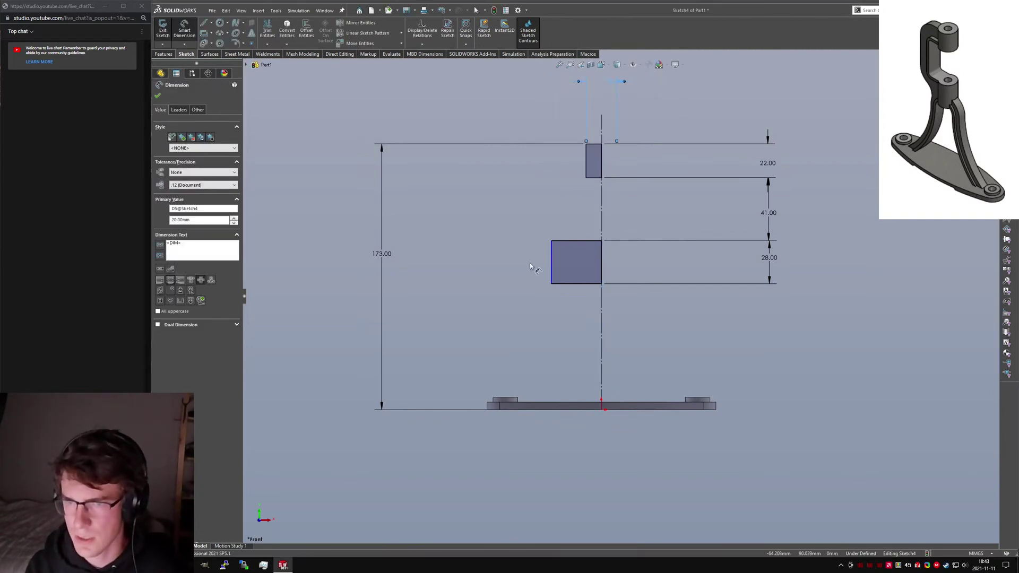
key("Escape")
Step: Make the left edges of the two rectangles collinear with each other
left_click(551, 261)
left_click(536, 260)
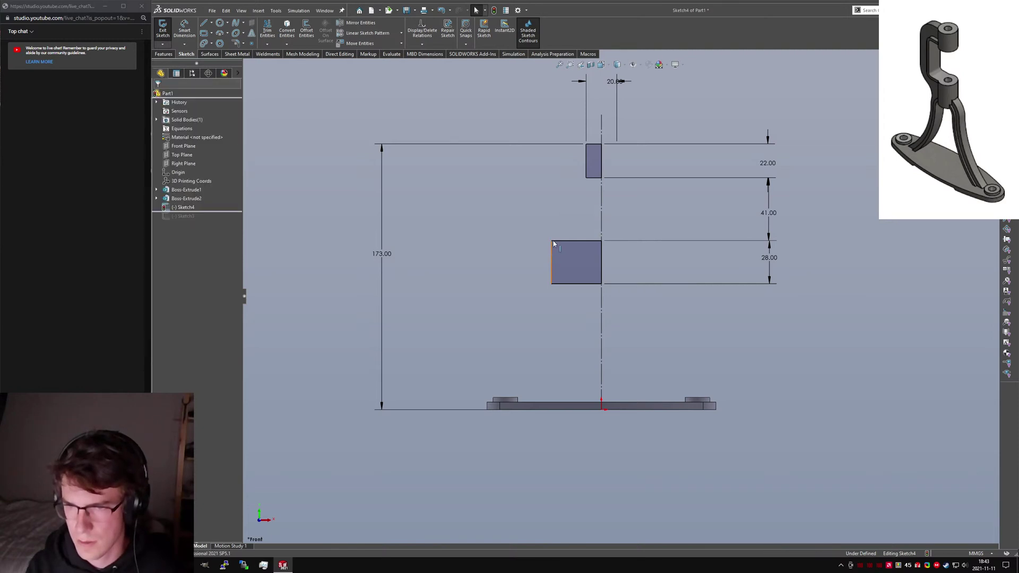
left_click(586, 162)
left_click(551, 260, "ctrl")
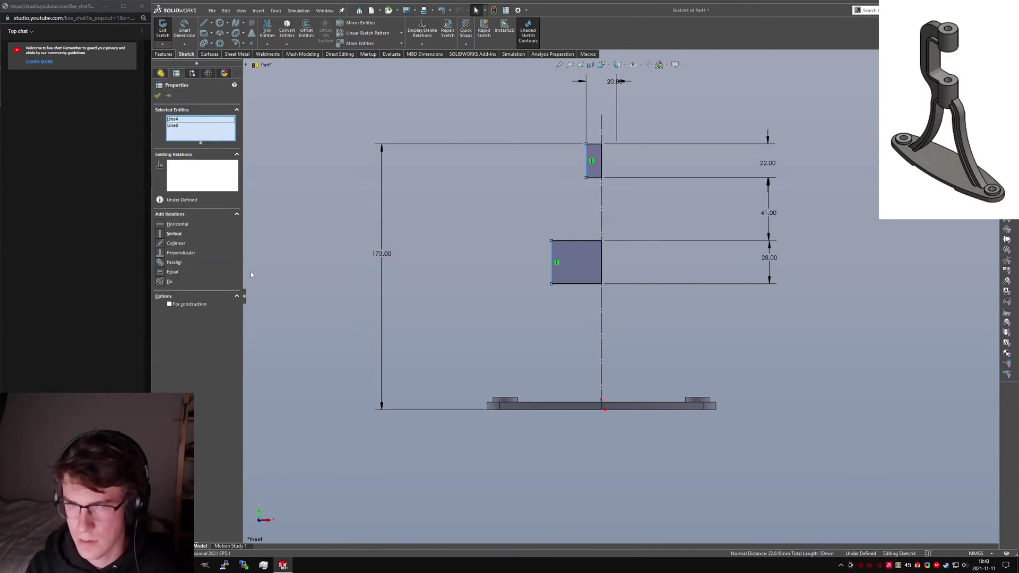
left_click(160, 243)
left_click(413, 198)
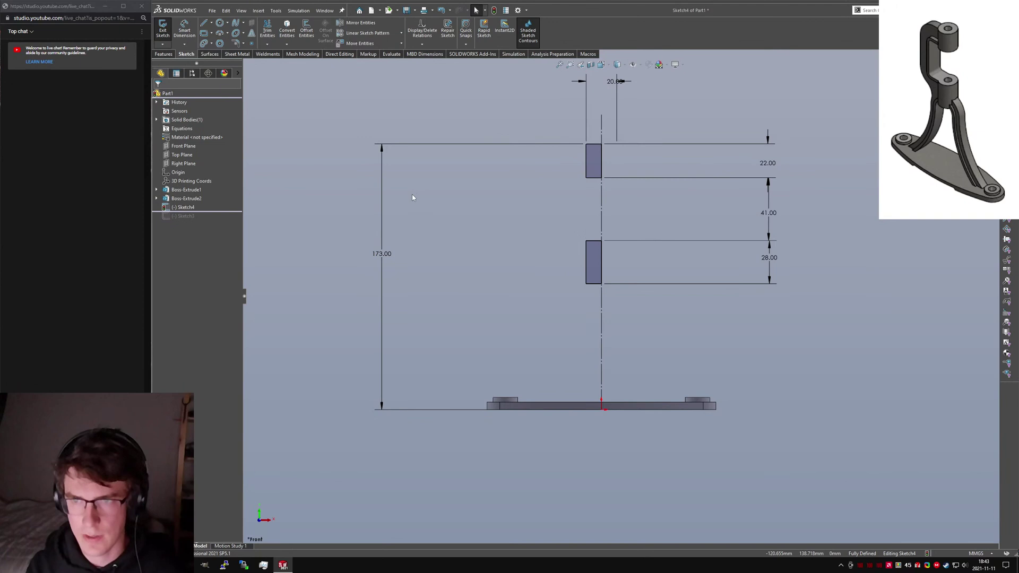
Step: Revolve both rectangles about the vertical construction line into solid bosses
left_click(164, 54)
left_click(190, 31)
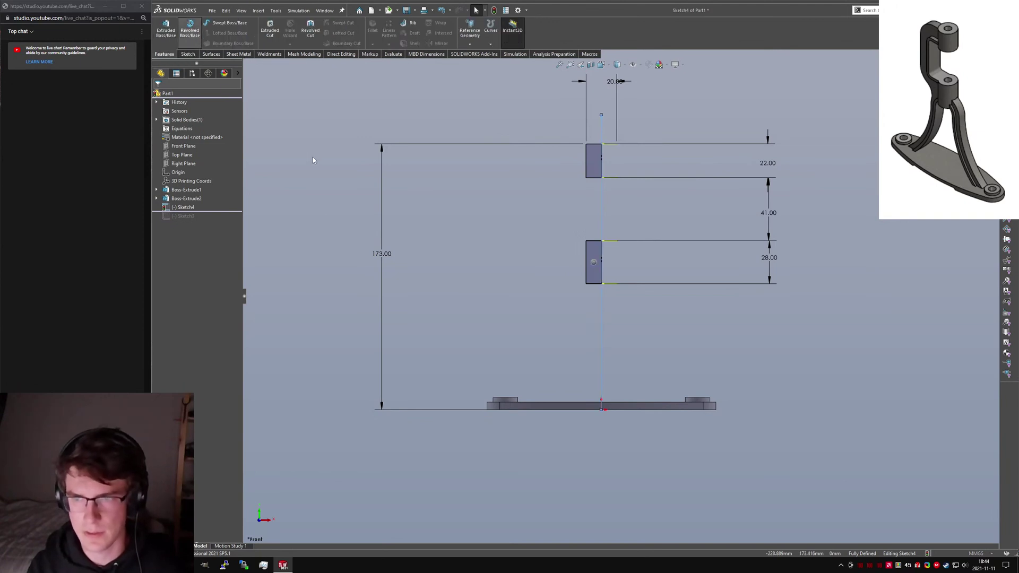
left_click(157, 96)
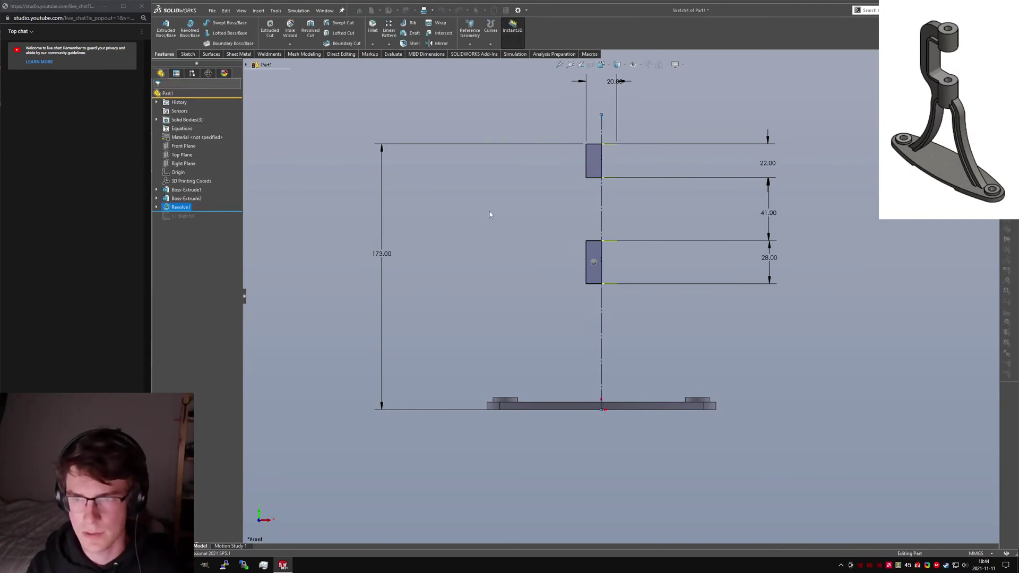
Step: Roll the model forward past Sketch3 and open that sketch for editing
left_click(186, 216)
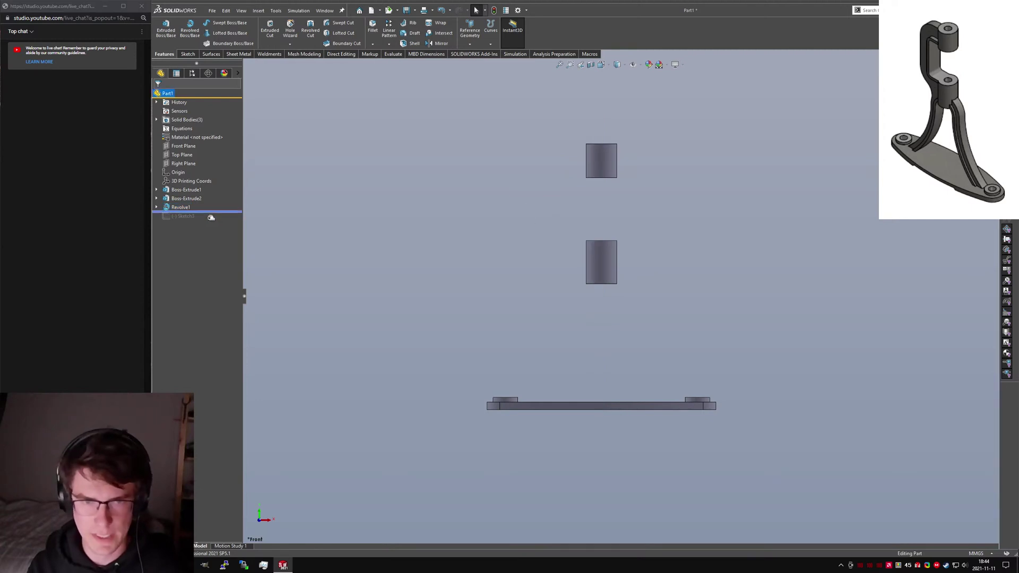
left_click(192, 193)
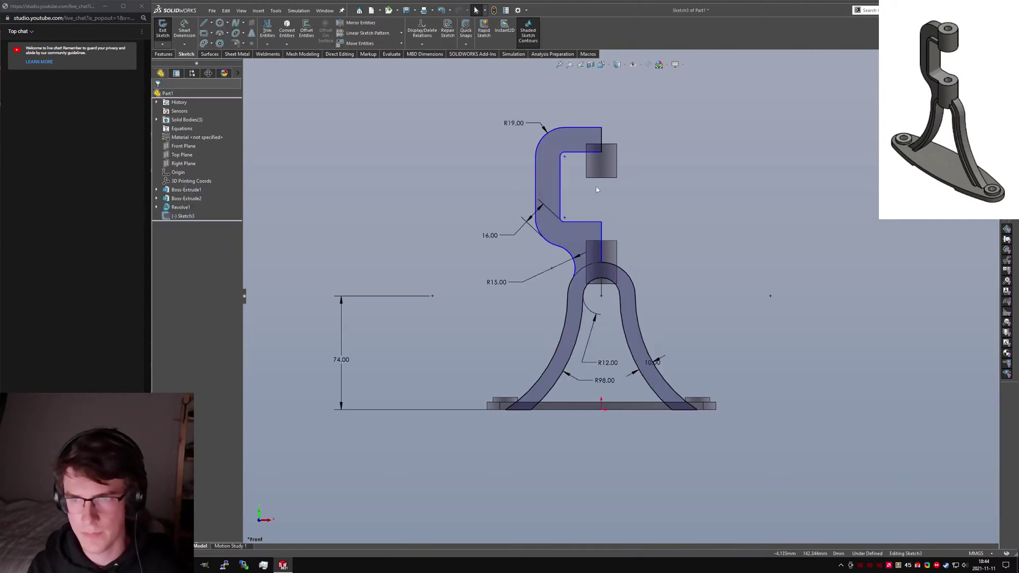
scroll(594, 228, "down", 2)
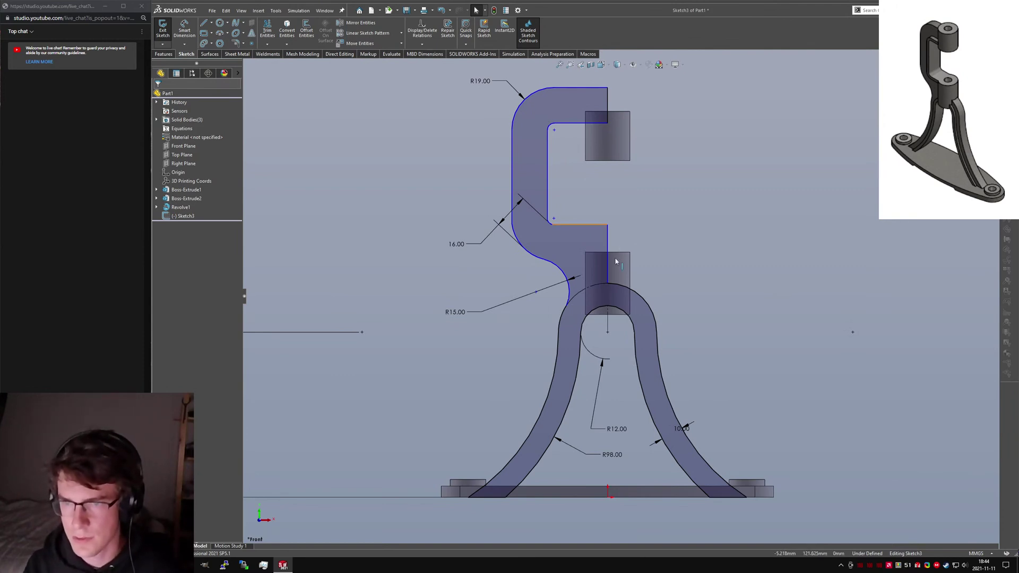
Step: Align the arm's lower inner horizontal line with the lower boss's top face
left_click(589, 225)
middle_click_drag(589, 226, 616, 246)
left_click(616, 247, "ctrl")
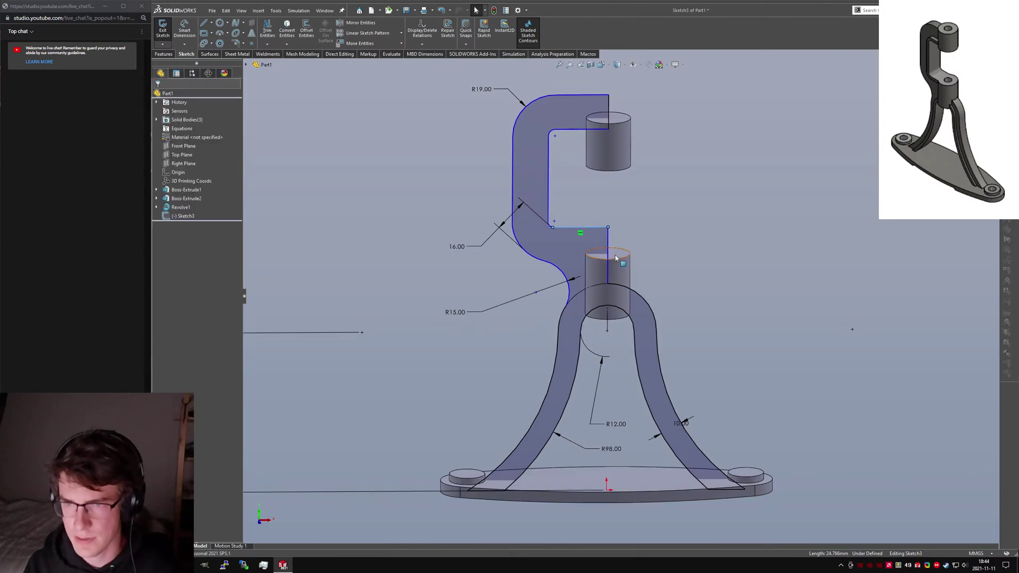
left_click(522, 268)
left_click(632, 219)
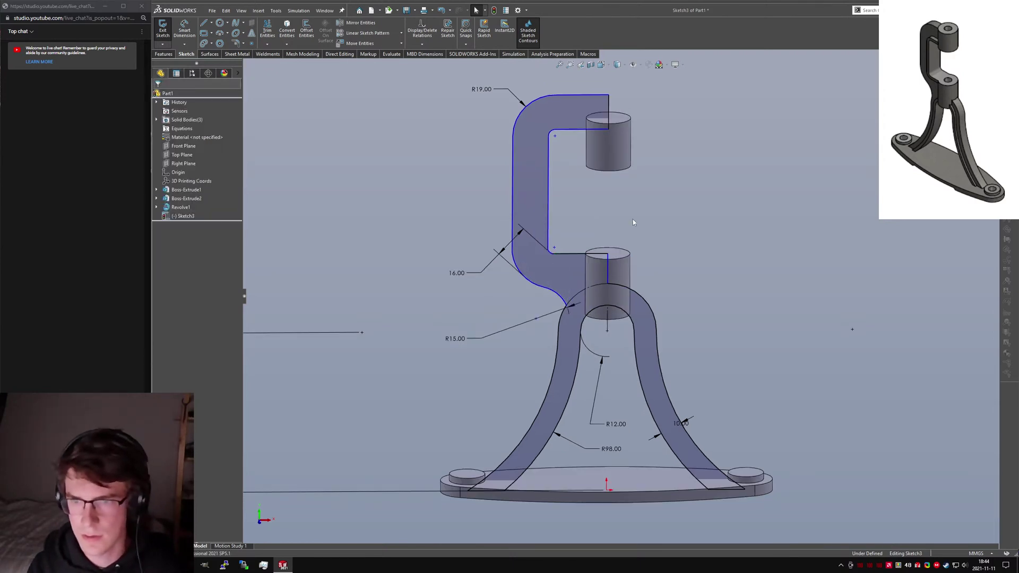
Step: Make the arm's R15 arc tangent to the legs' left outer arc
left_click(564, 313)
left_click(563, 319, "ctrl")
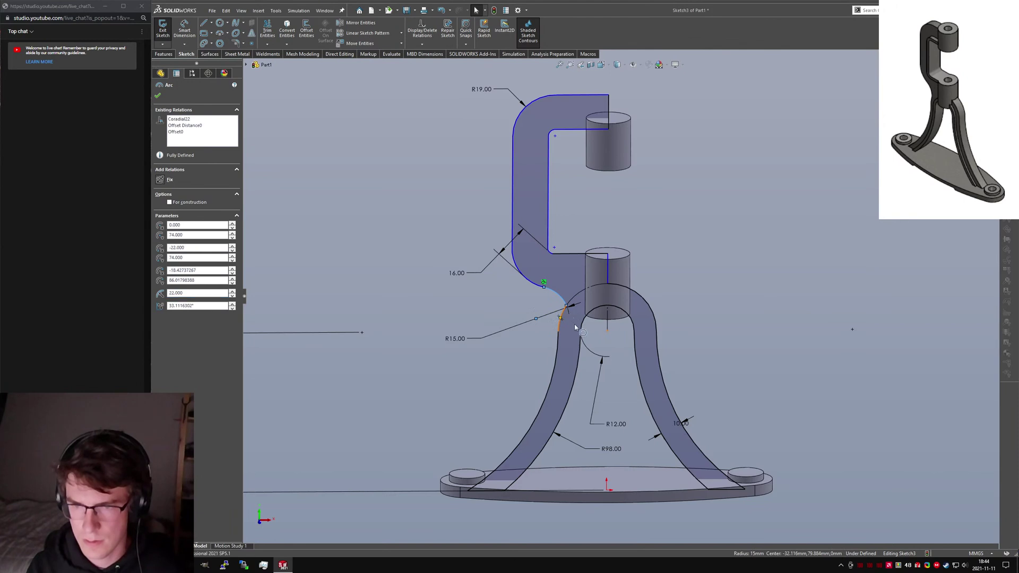
left_click(600, 313)
left_click(797, 270)
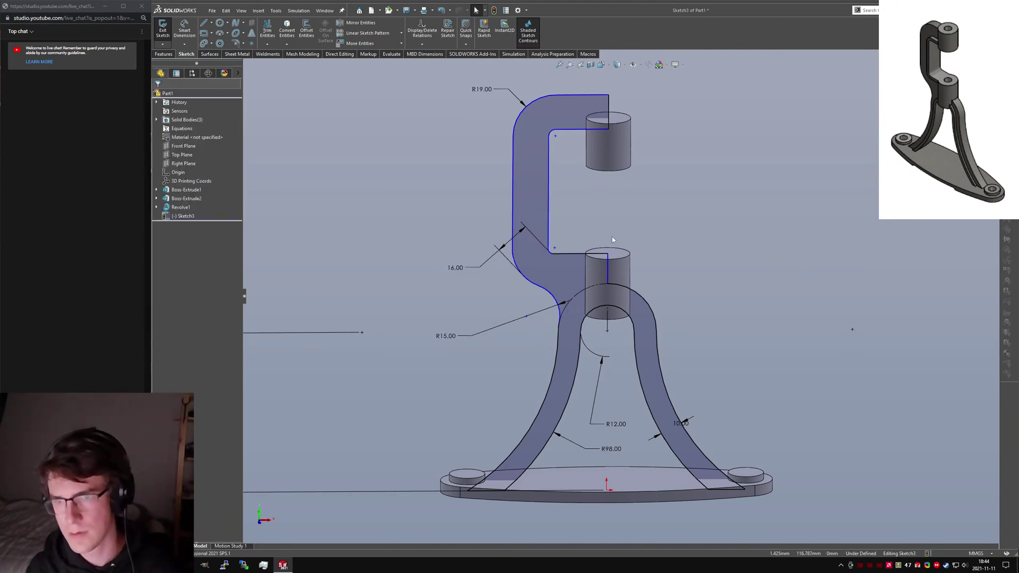
Step: Move the arm profile's upper section down so its horizontal end lies within the height of the upper boss
left_click_drag(610, 110, 611, 146)
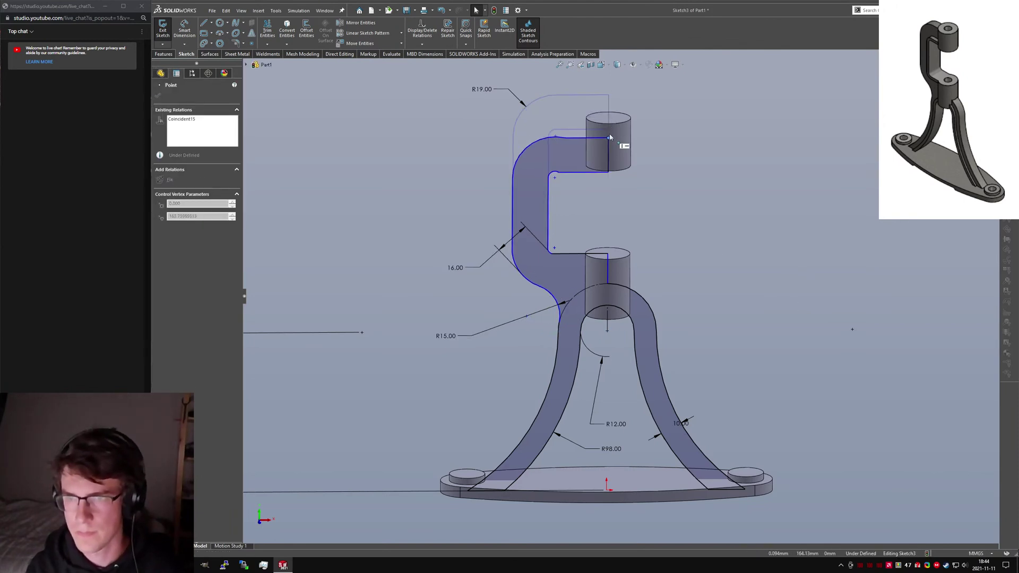
left_click(568, 207)
left_click(555, 167)
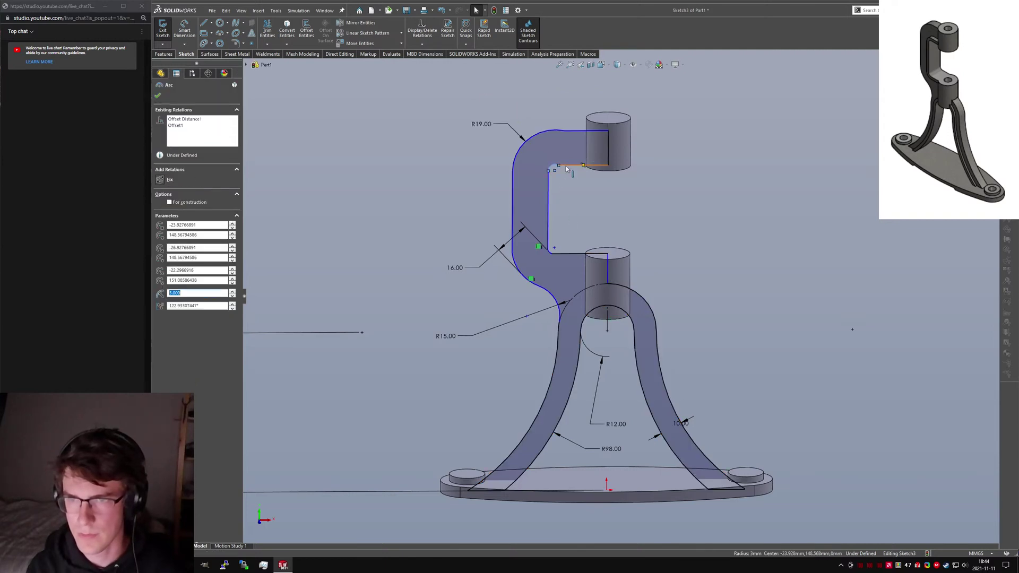
left_click(577, 196)
left_click(571, 132)
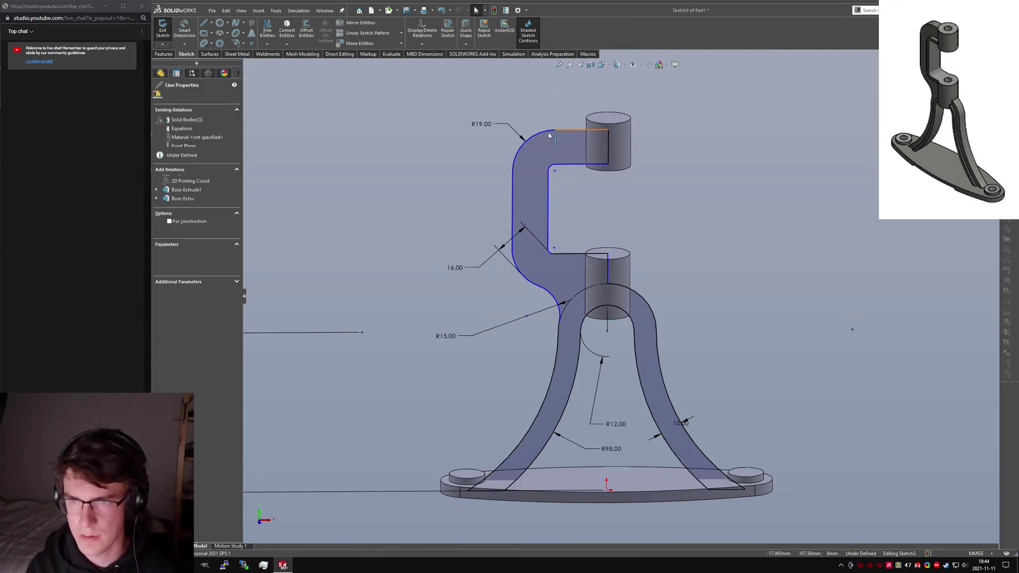
left_click(600, 186)
scroll(756, 145, "down", 2)
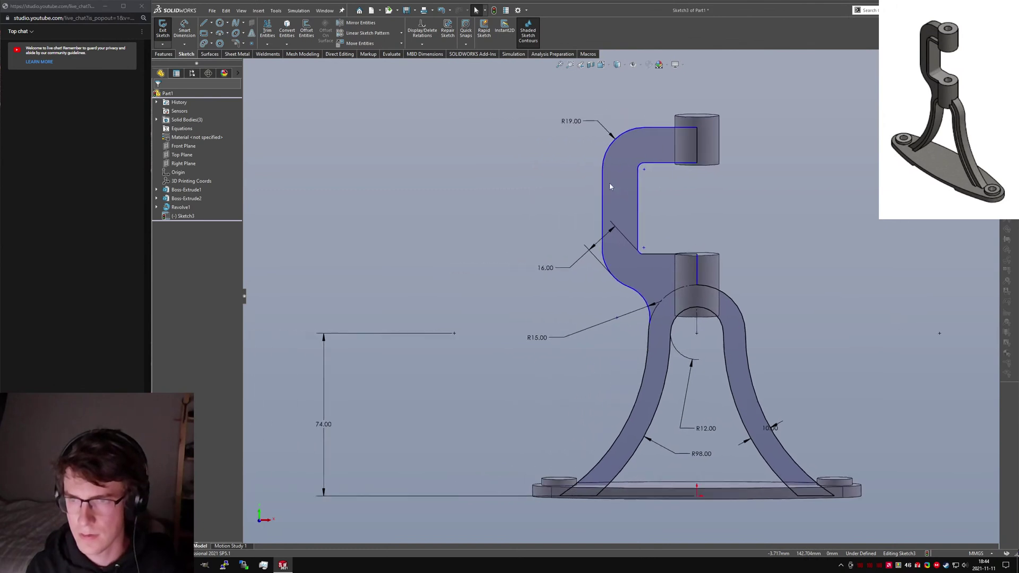
scroll(743, 141, "up", 5)
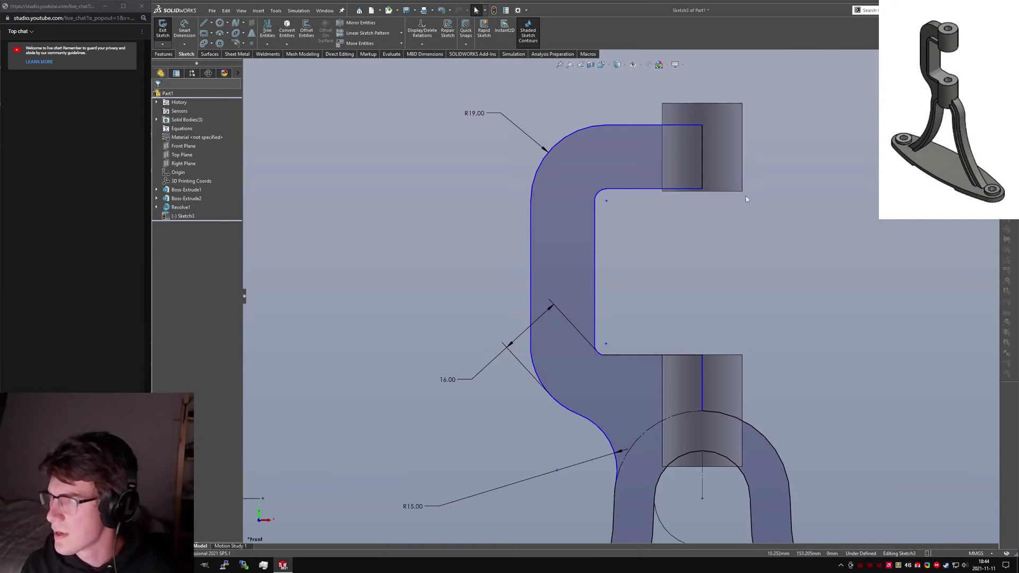
Step: Dimension the vertical distance between the arm's upper and lower inner horizontal lines as 44 mm
key("d")
left_click(656, 189)
left_click(642, 354)
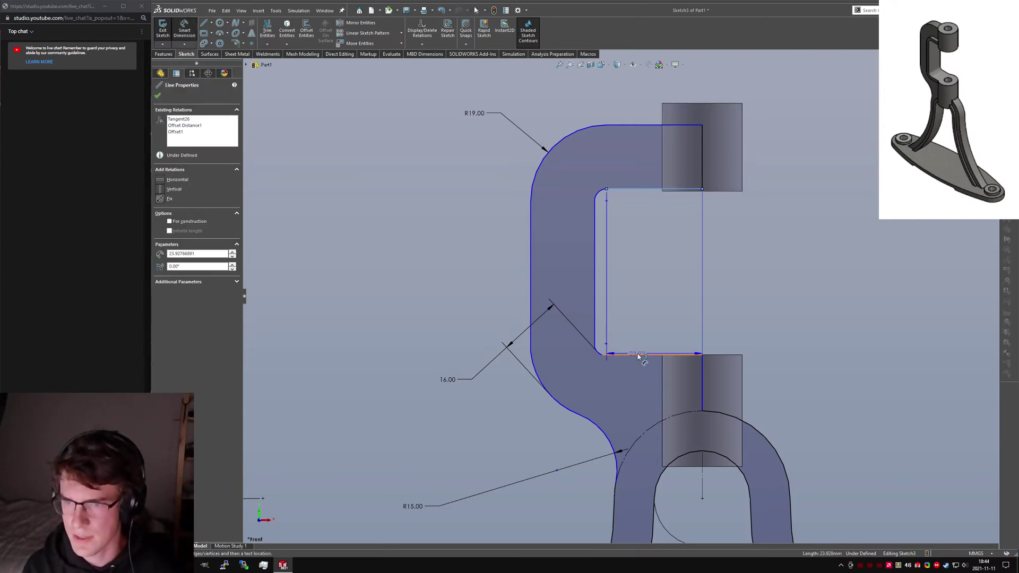
left_click(798, 268)
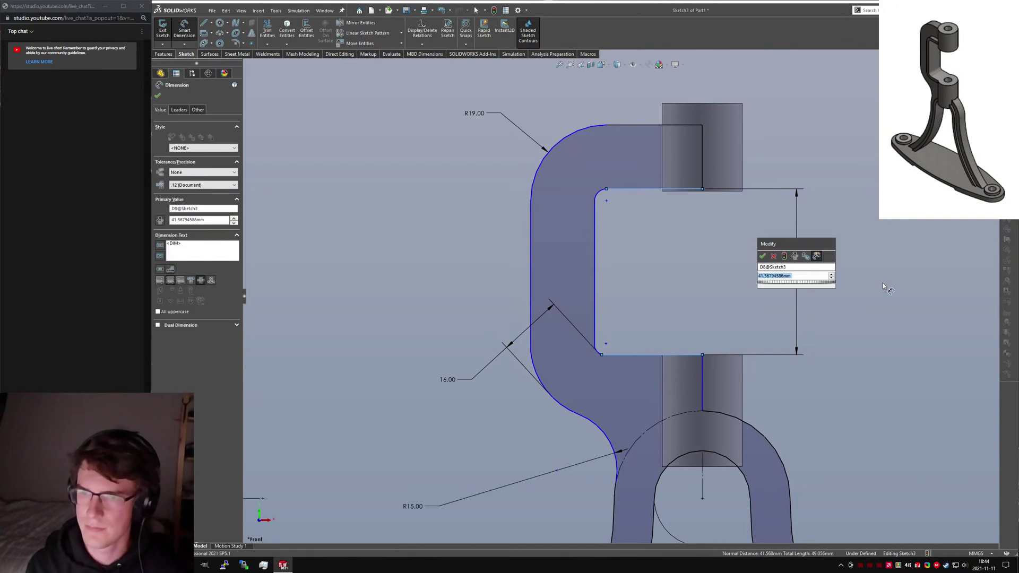
type("44")
key("Return")
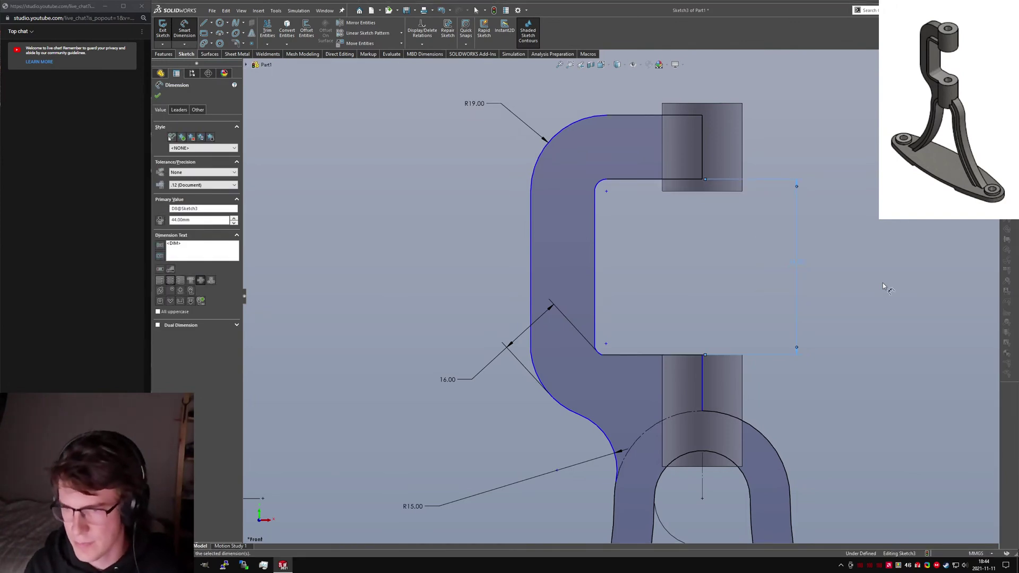
key("Escape")
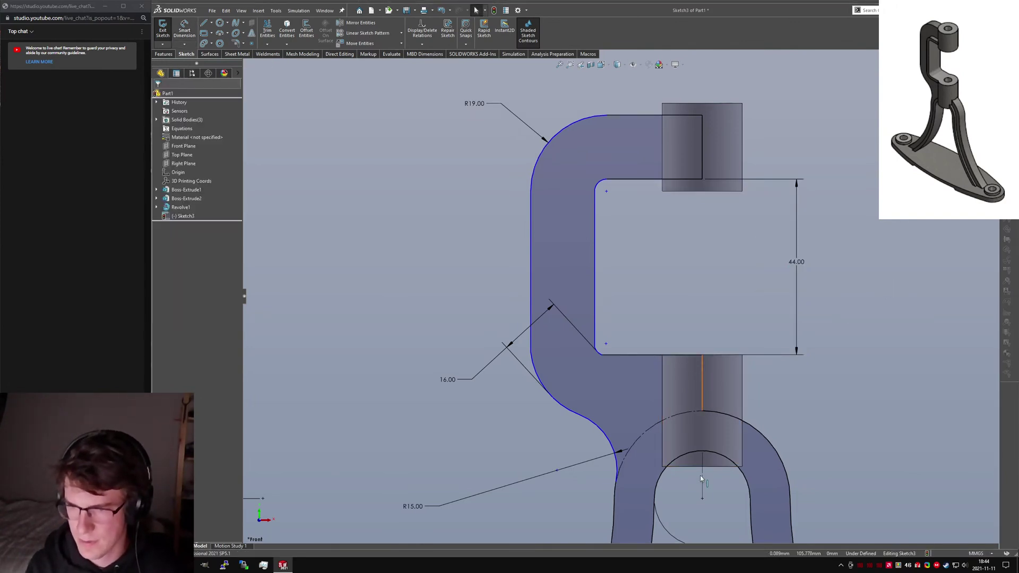
Step: Make the arm's short vertical end line inside the lower boss collinear with the vertical construction line
left_click(704, 377)
key("Escape")
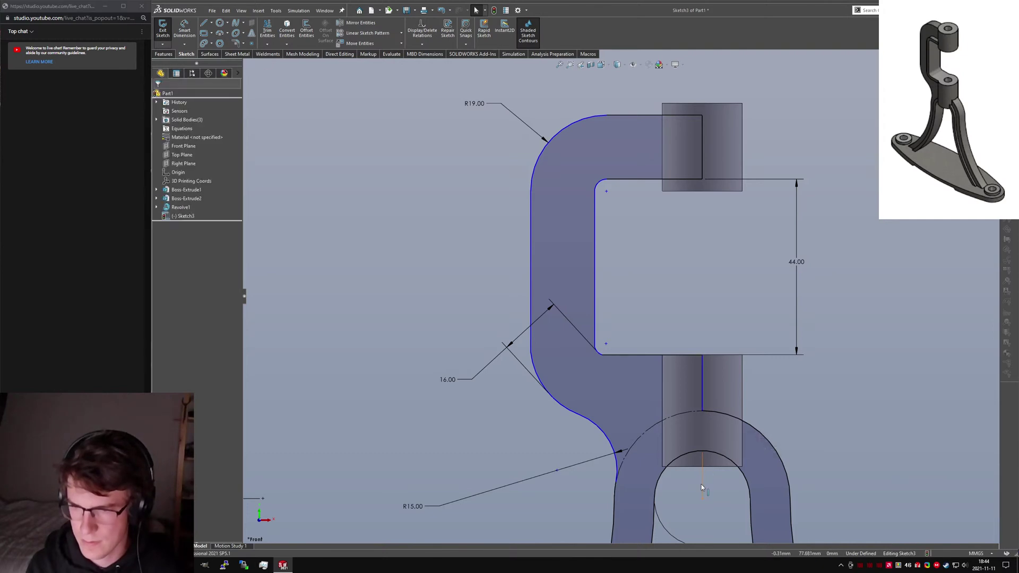
left_click(704, 407)
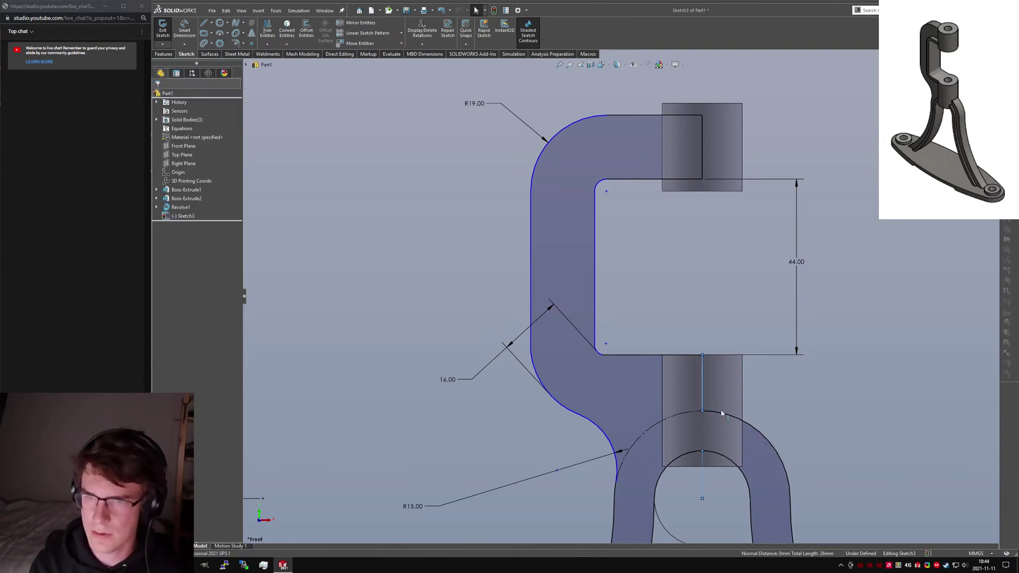
key("Escape")
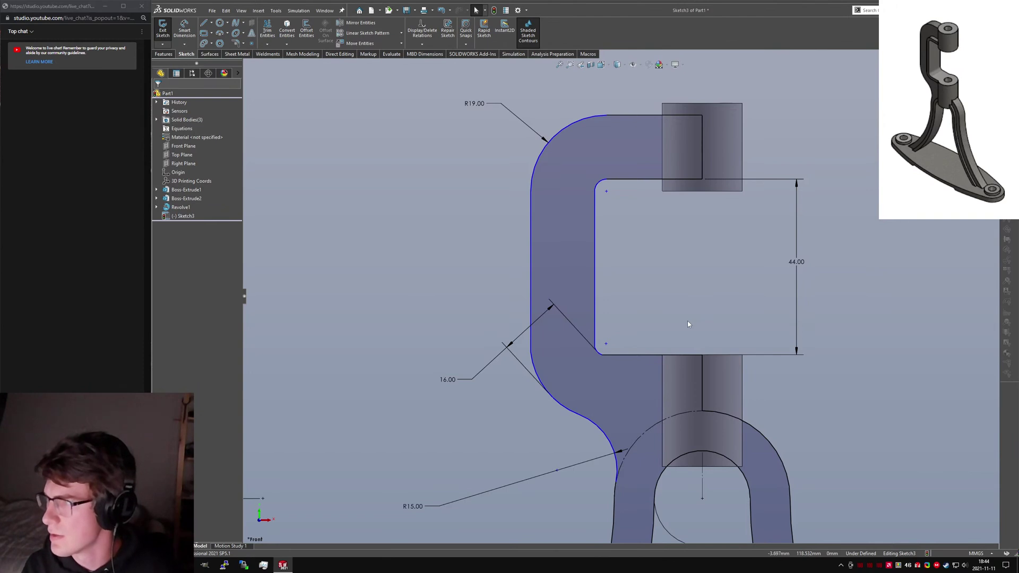
Step: Dimension the distance from the arm's inner vertical line to the vertical construction line as 19 mm
key("d")
left_click(596, 229)
key("z")
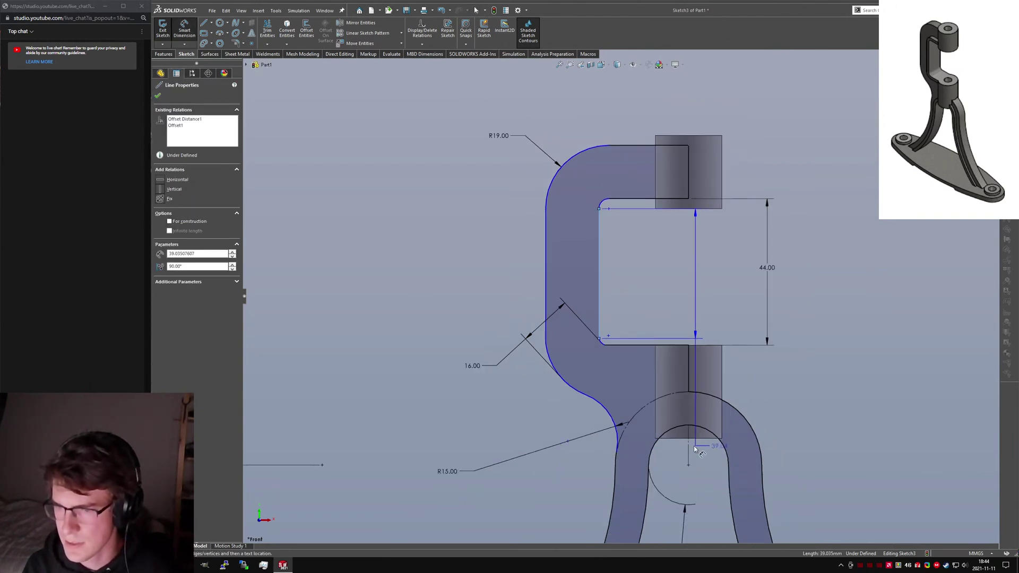
left_click(689, 323)
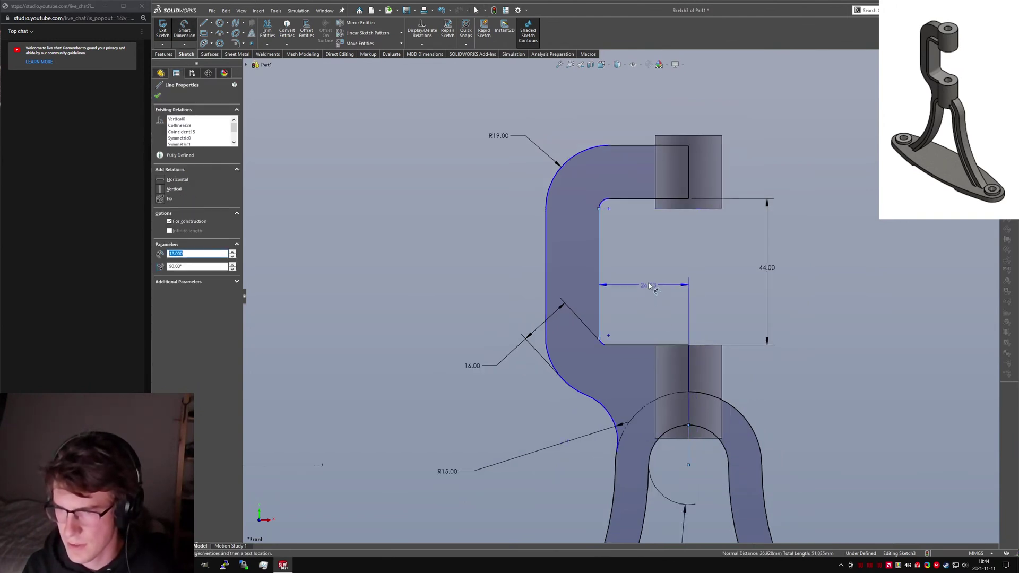
left_click(700, 277)
type("19")
key("Return")
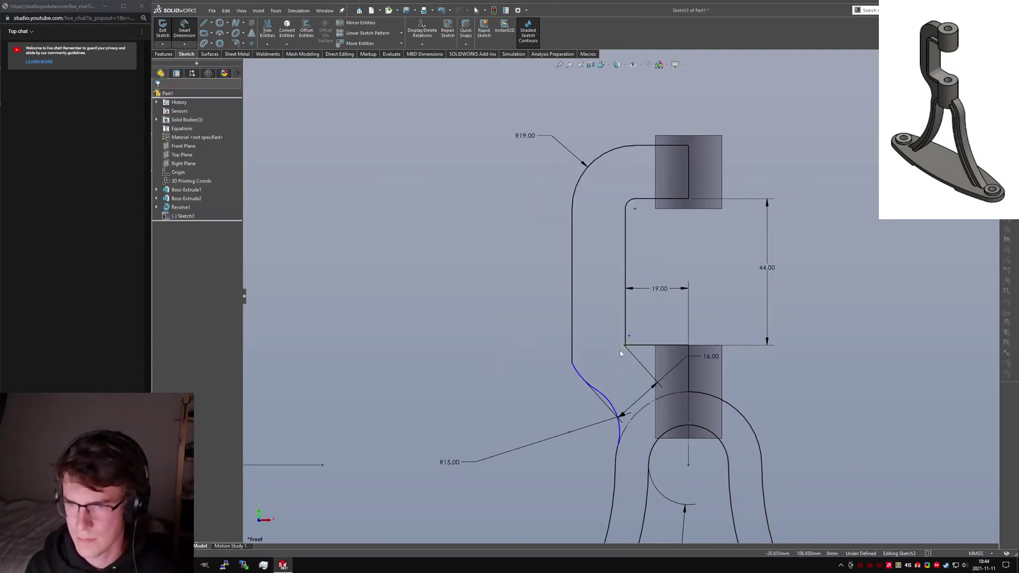
Step: Make the arm's lower outer arc tangent to its outer vertical line
left_click(575, 368)
left_click(572, 343, "ctrl")
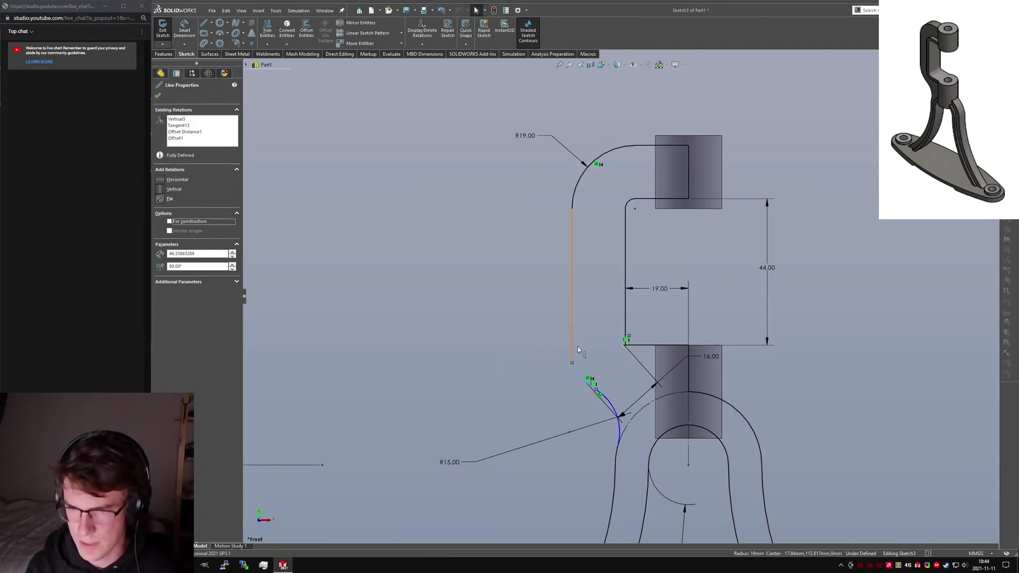
key("a")
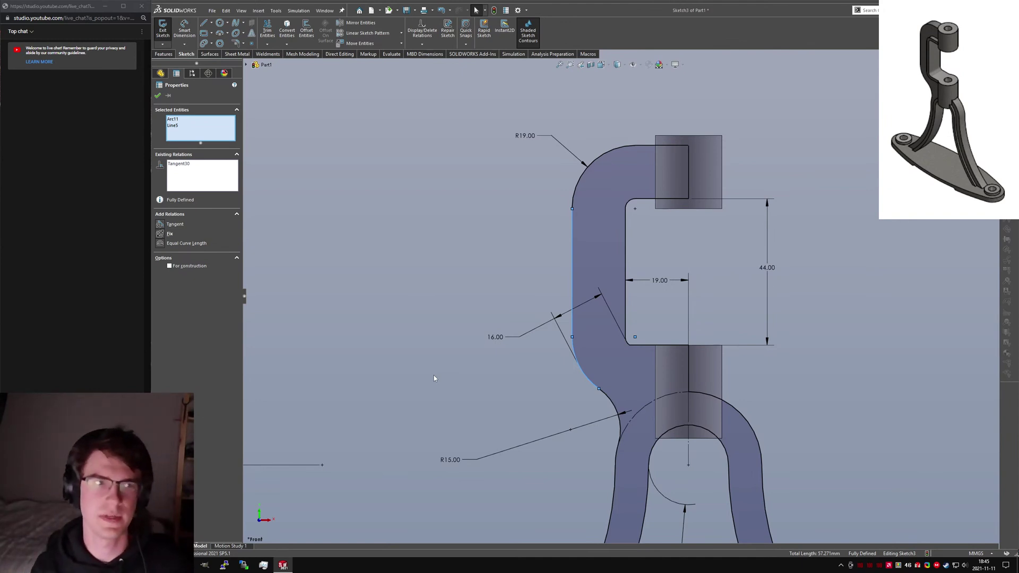
key("Escape")
Step: Extrude the arm and leg profile 8 mm with the Mid Plane end condition
key("f")
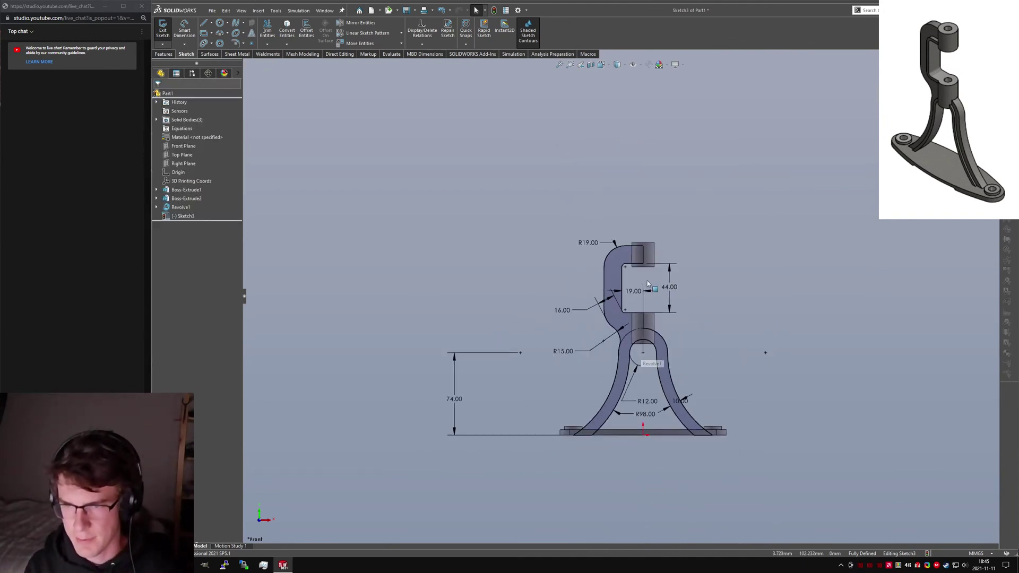
scroll(647, 281, "down", 3)
scroll(637, 289, "up", 2)
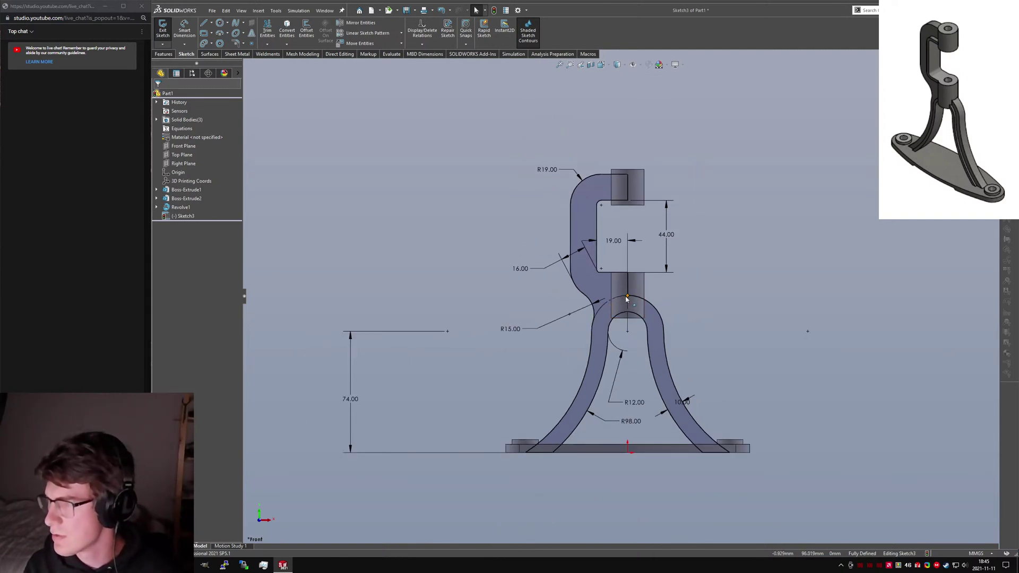
left_click(164, 54)
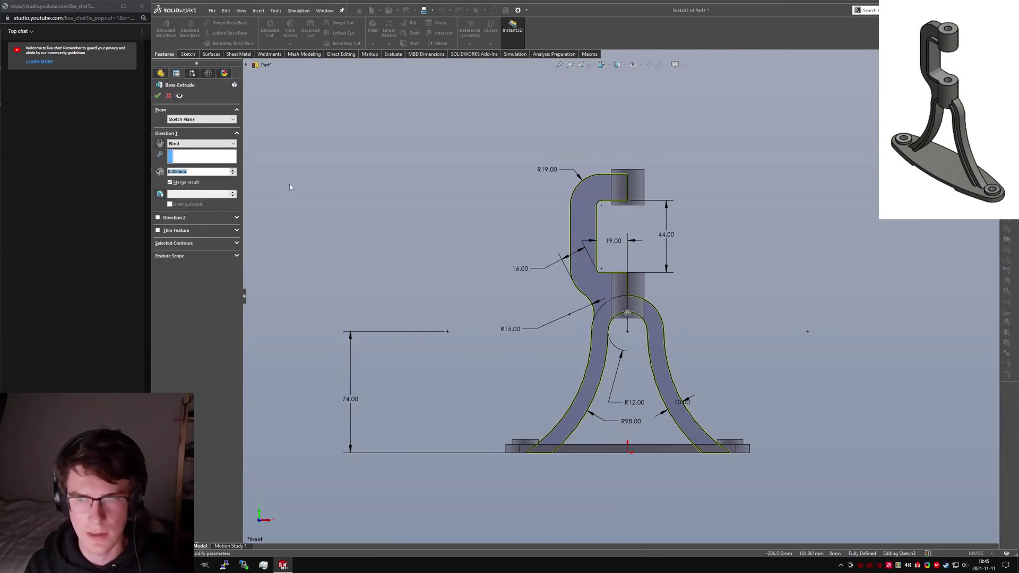
left_click(188, 144)
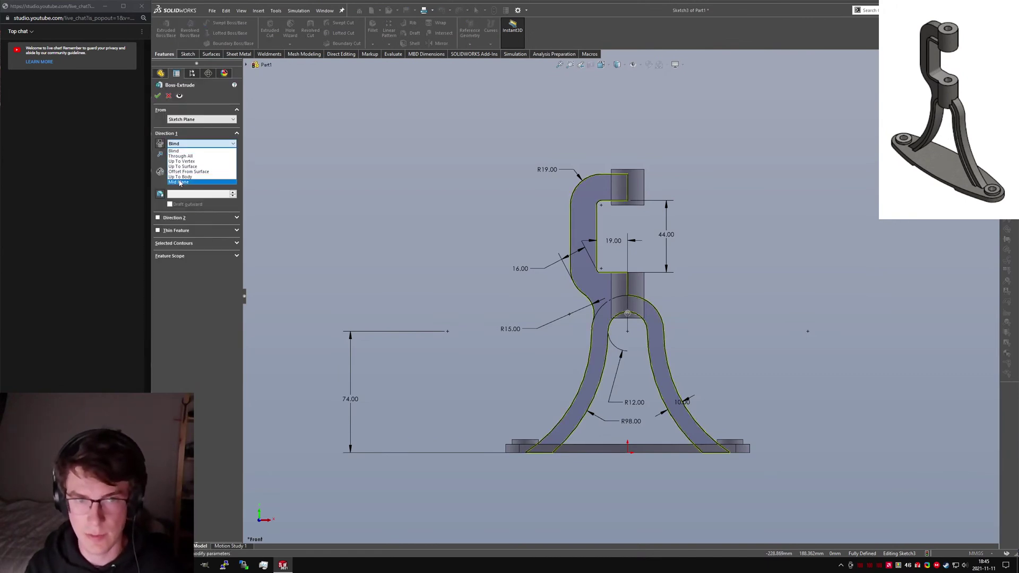
left_click(179, 182)
key("Return")
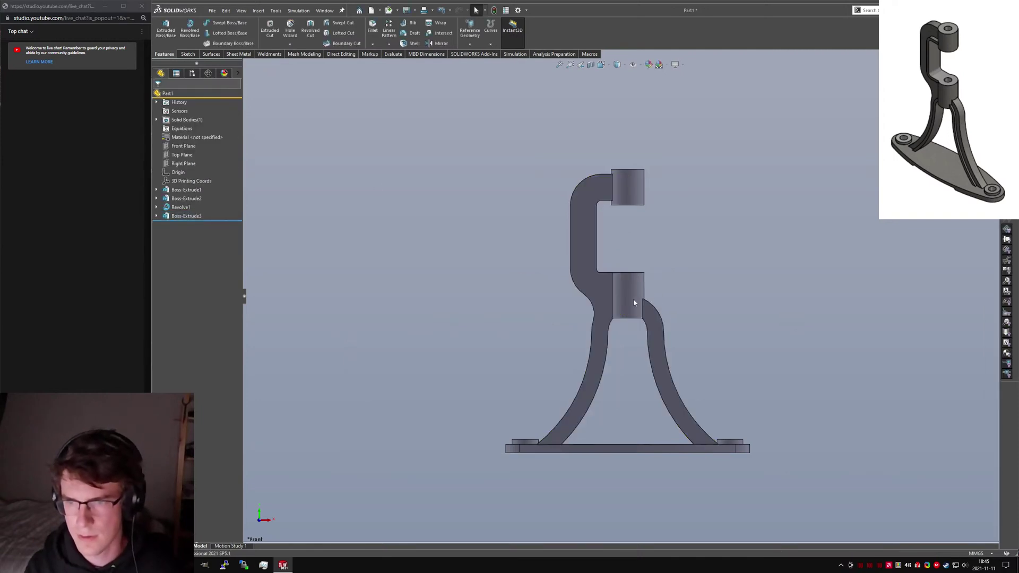
Step: Edit the arm and leg extrusion to turn off Merge result, keeping it as a separate body
mouse_move(633, 302)
middle_mouse_down()
mouse_move(606, 405)
mouse_move(655, 245)
mouse_move(636, 225)
mouse_move(530, 293)
middle_mouse_up()
left_click(187, 216)
left_click(195, 192)
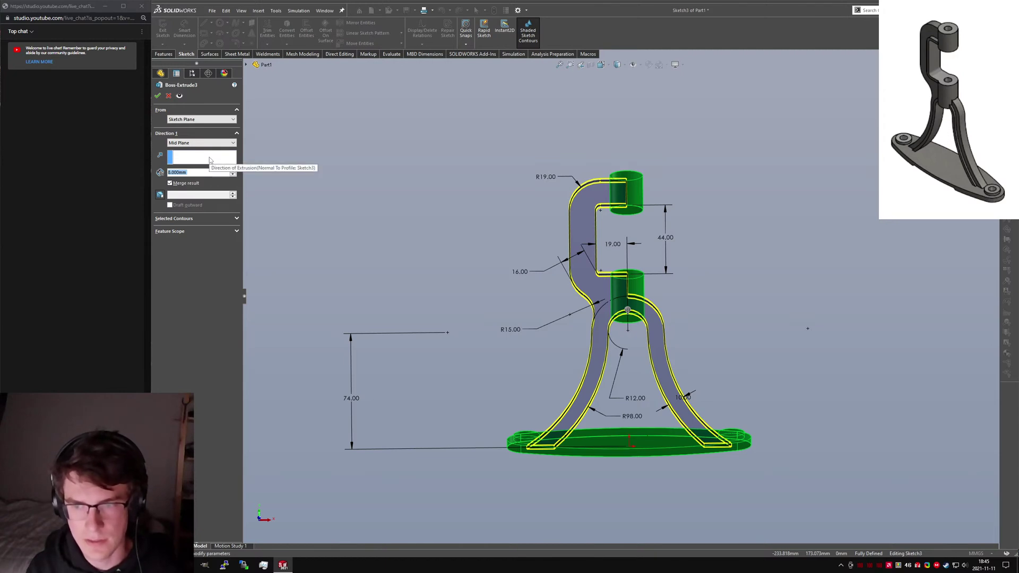
left_click(158, 96)
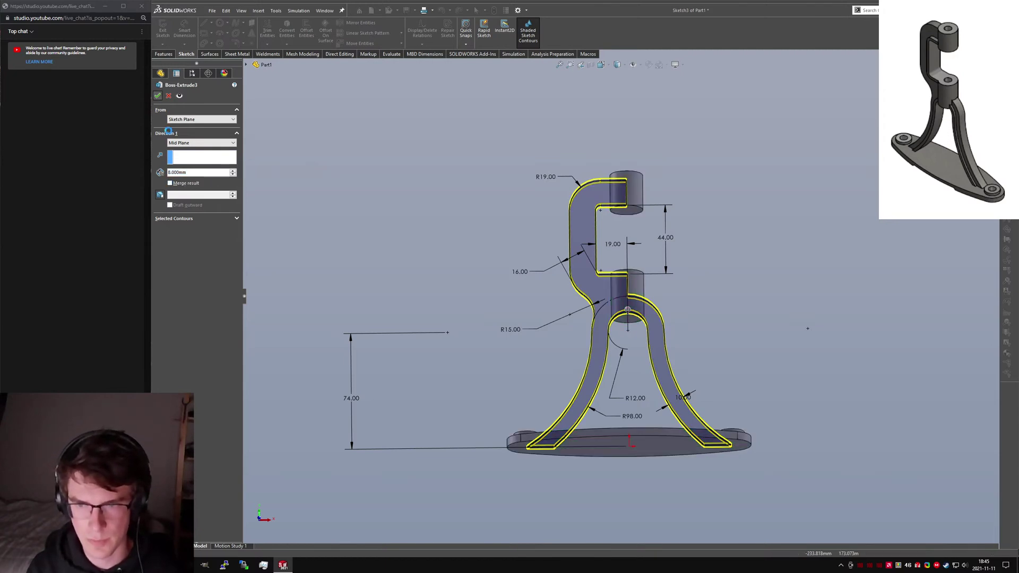
left_click(646, 346)
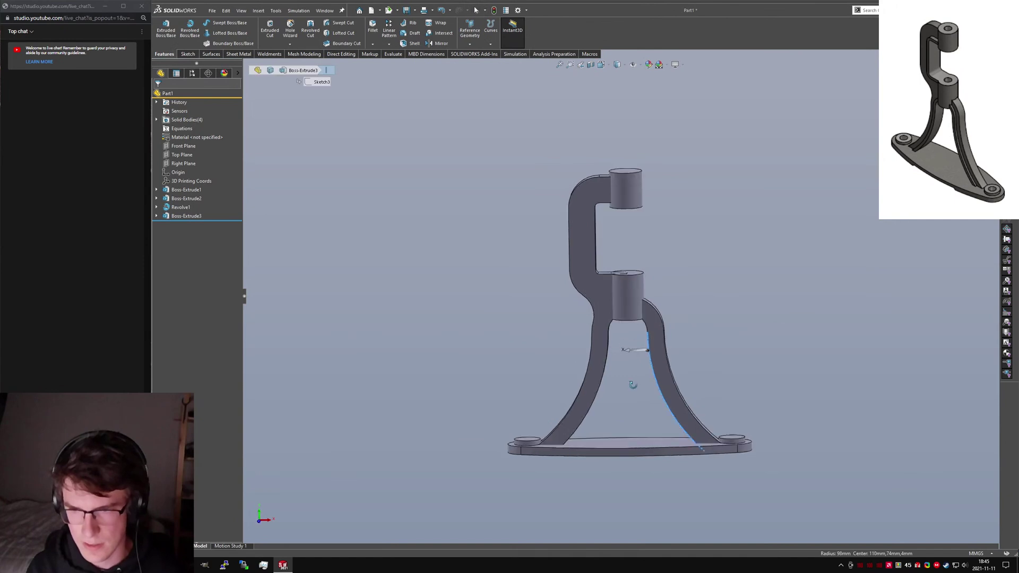
left_click(727, 322)
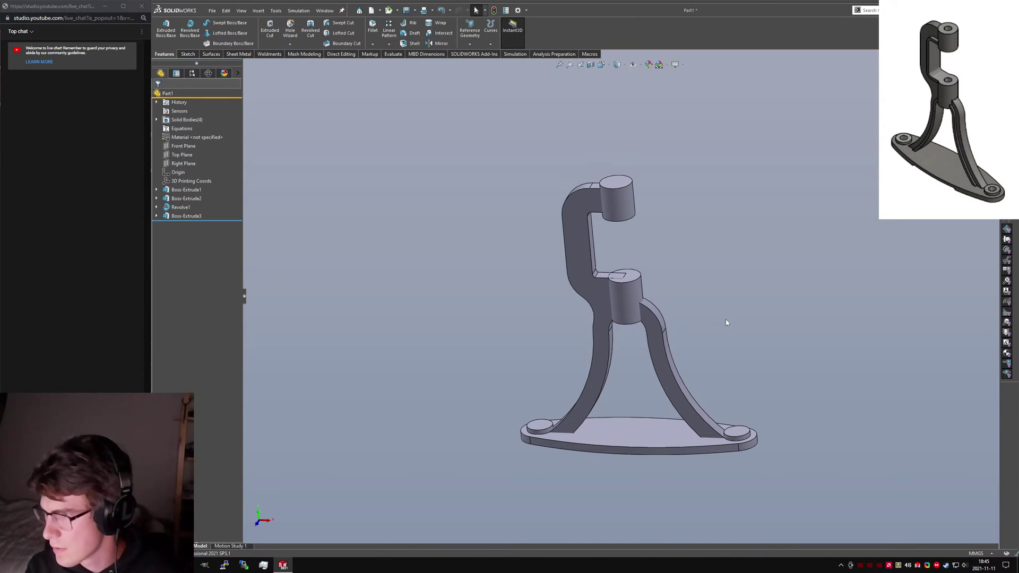
Step: Start an Extrude with a new sketch on the Front Plane and convert the legs' inner arch edges into it
type("se")
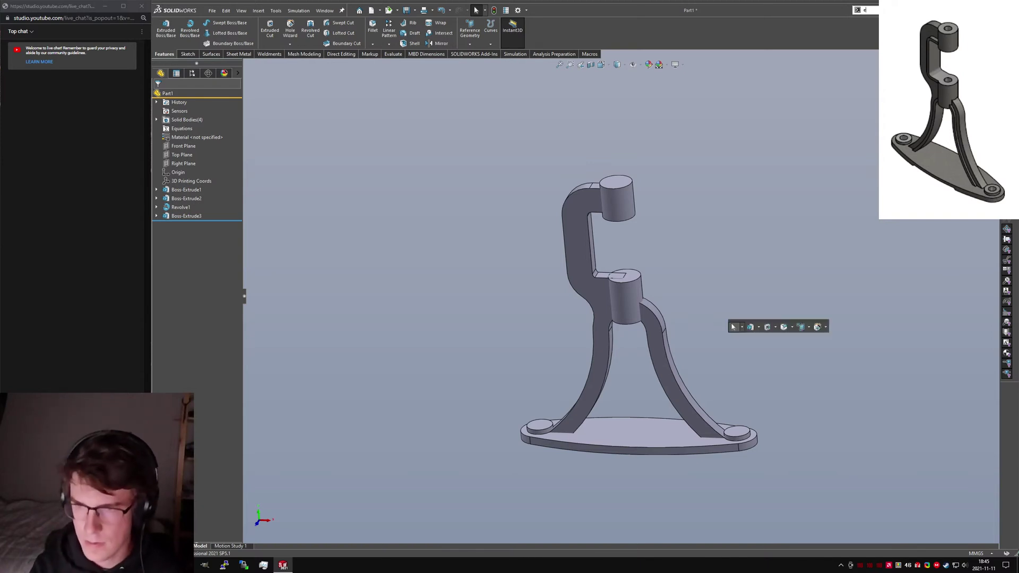
type("xtru")
key("ctrl+1")
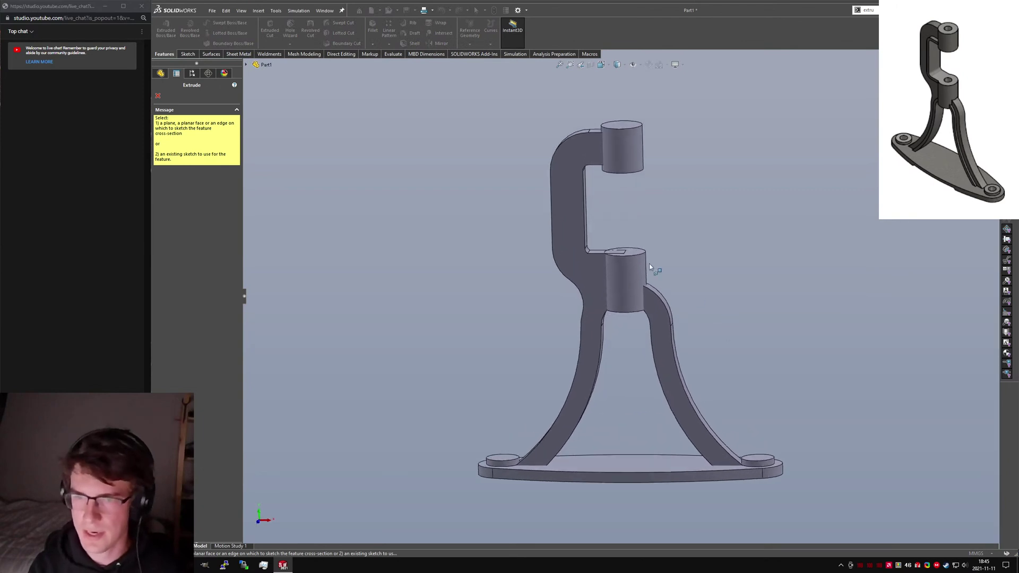
left_click(266, 64)
left_click(279, 118)
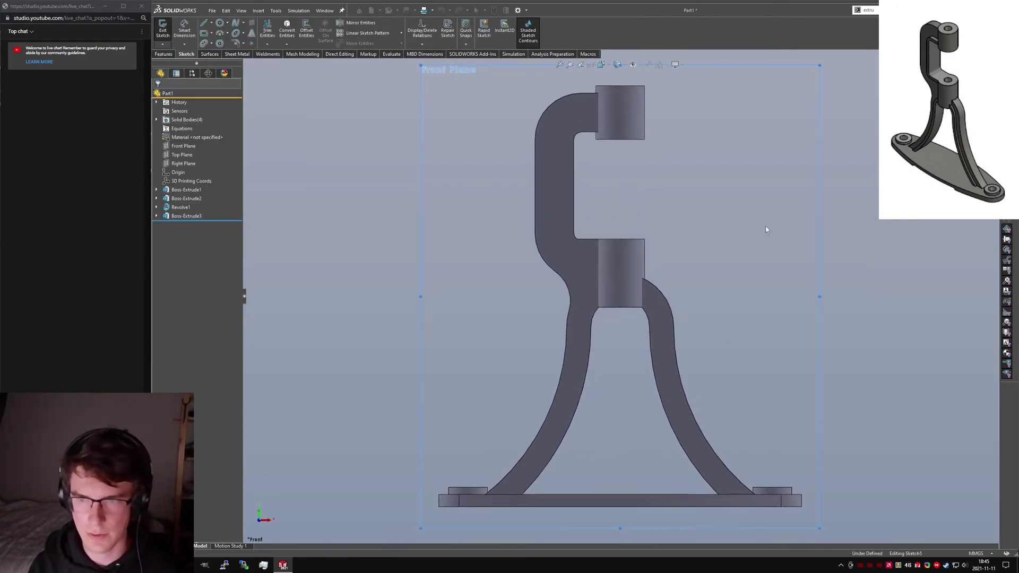
left_click(648, 321, "ctrl")
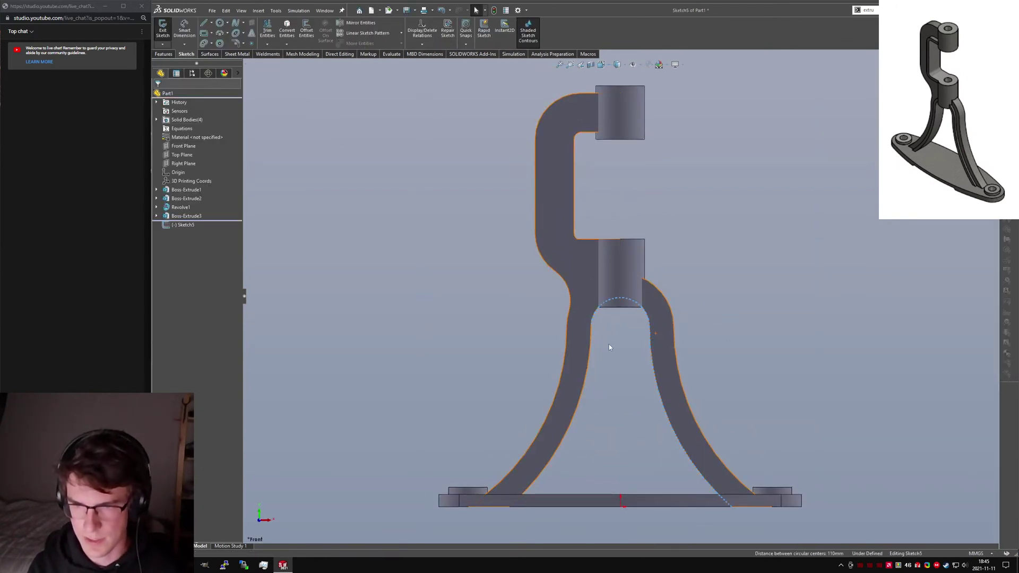
left_click(286, 27)
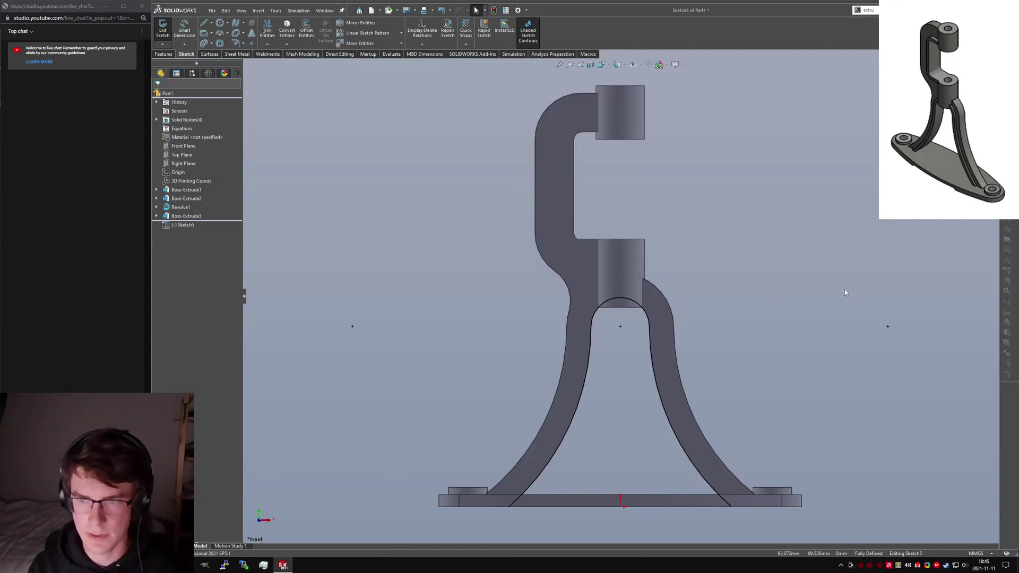
Step: Extrude the converted inner arch curve as a thin feature
left_click(168, 54)
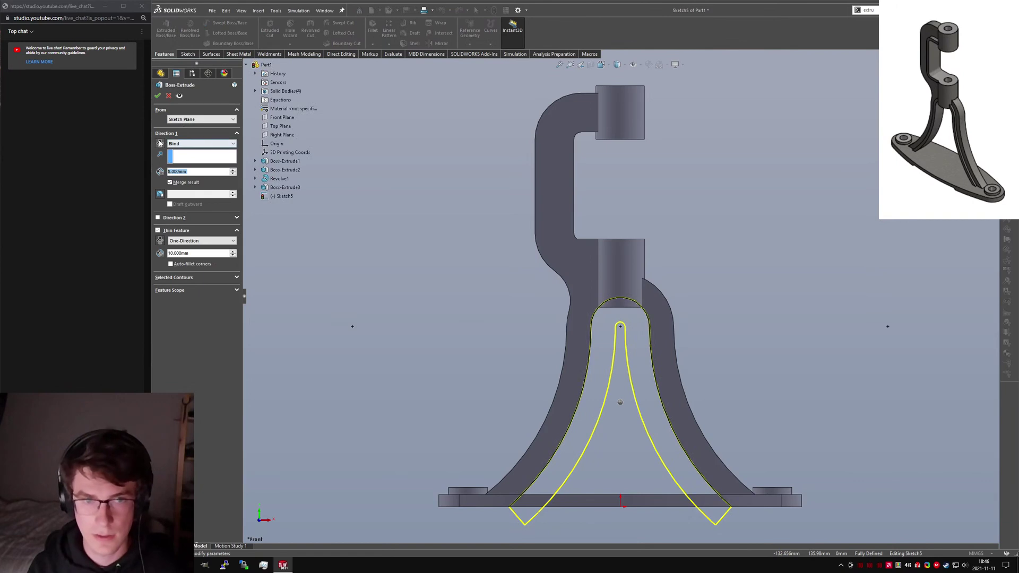
Step: Set the inner leg extrusion to Mid Plane with a 3 mm depth and a Mid-Plane thin feature 12 mm thick
left_click(182, 144)
left_click(183, 190)
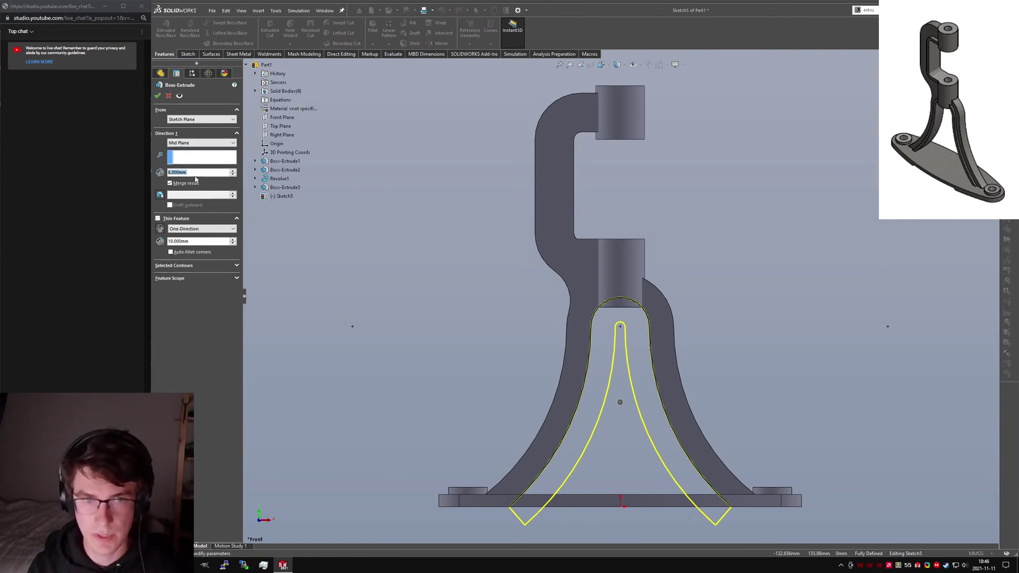
key("alt+Tab")
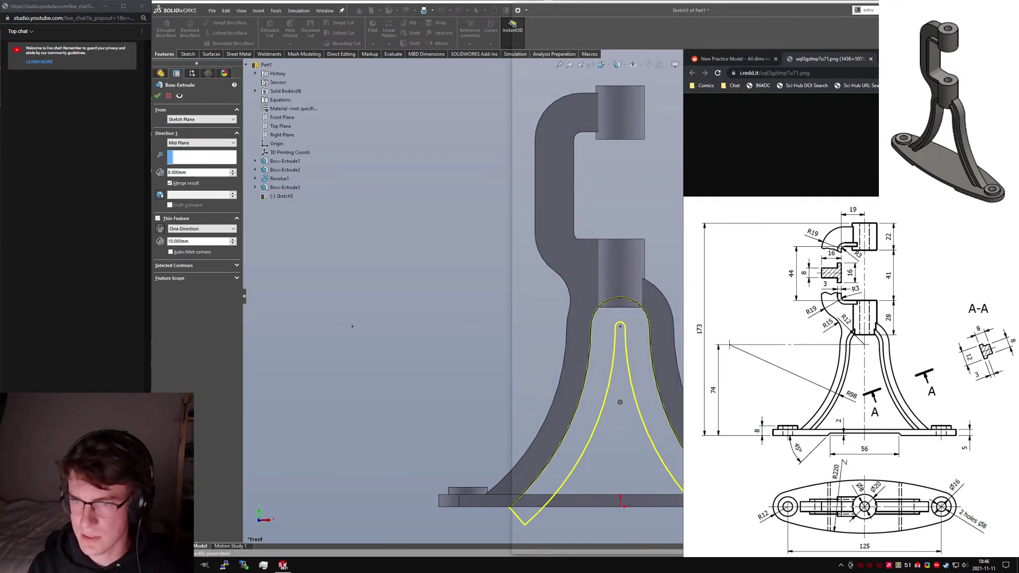
left_click(185, 173)
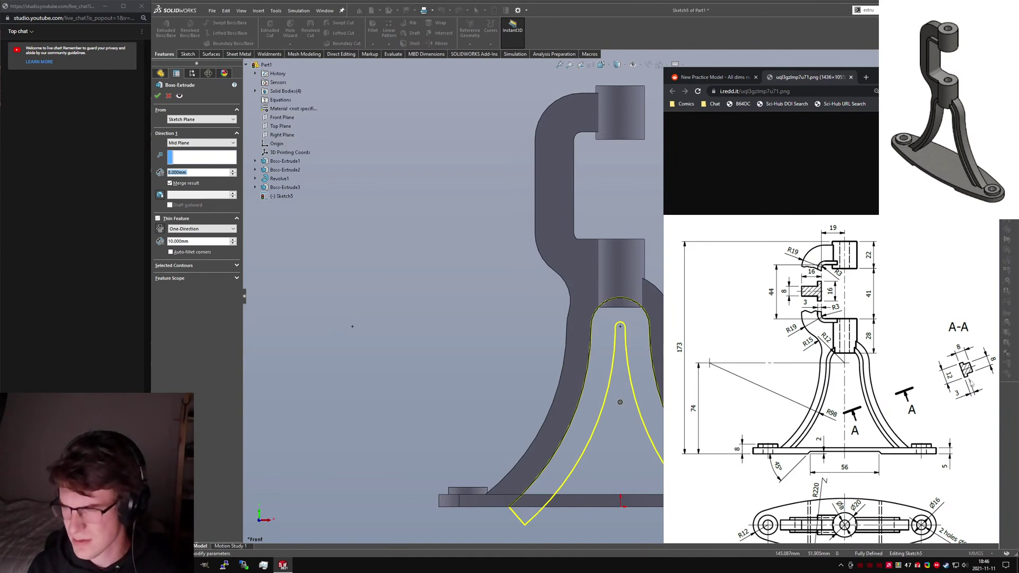
left_click(187, 232)
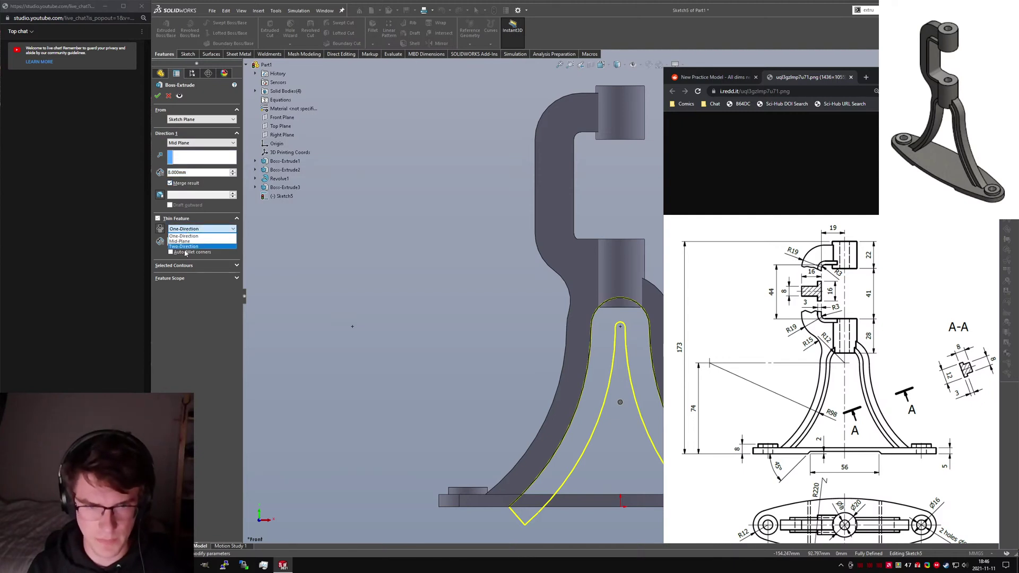
left_click(191, 243)
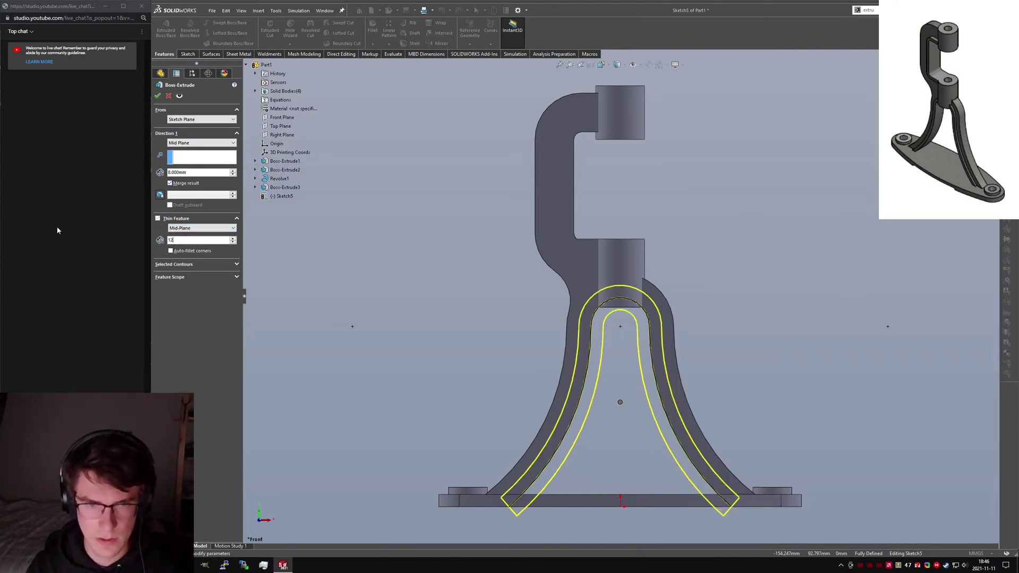
key("Return")
left_click_drag(193, 172, 111, 168)
type("3")
key("Return")
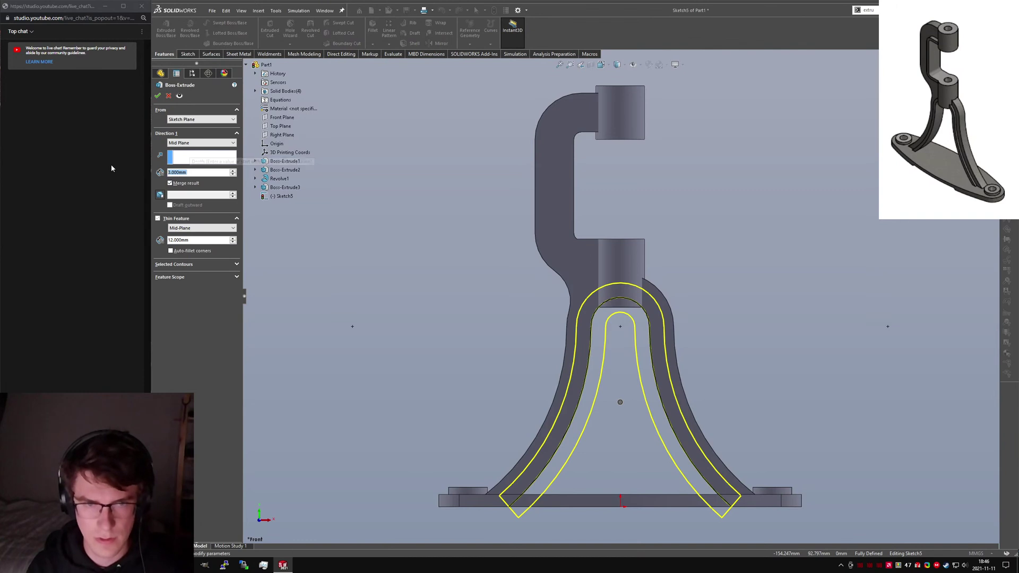
Step: Extrude the inner leg curve Mid Plane by 12 mm as a One-Direction thin feature 3 mm thick, reversed to the outer side
left_click(194, 143)
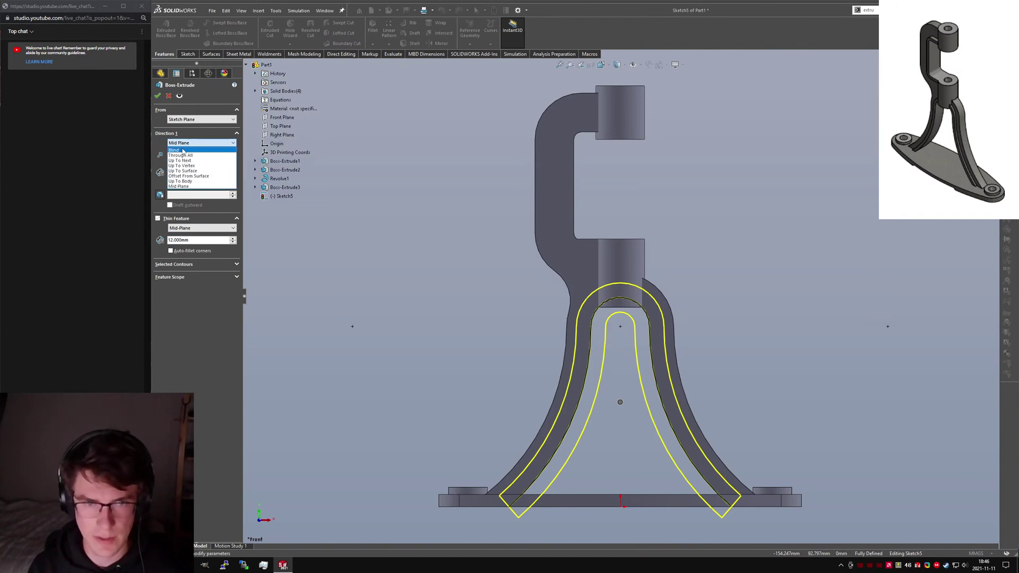
left_click(183, 150)
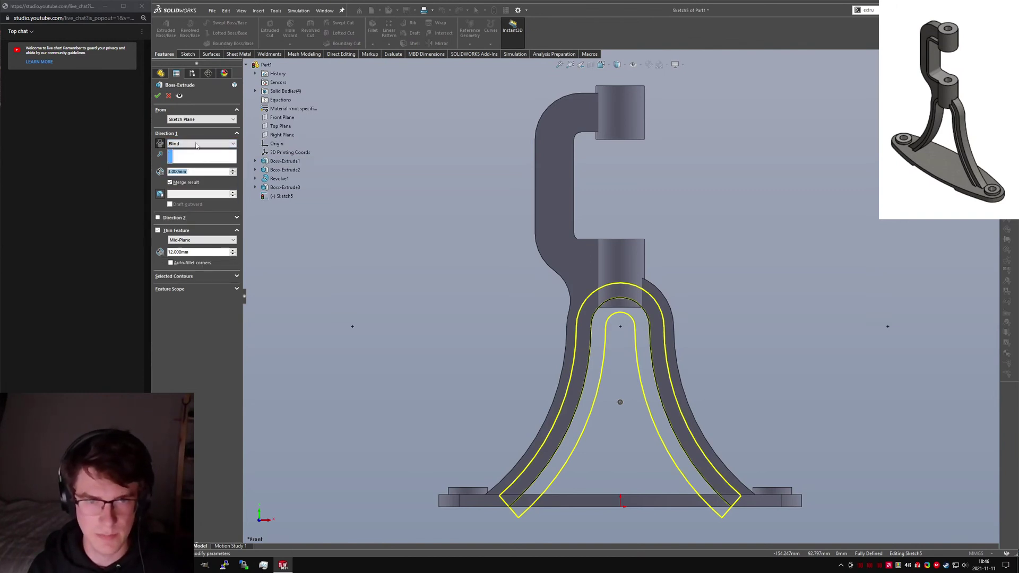
left_click(200, 144)
left_click(191, 187)
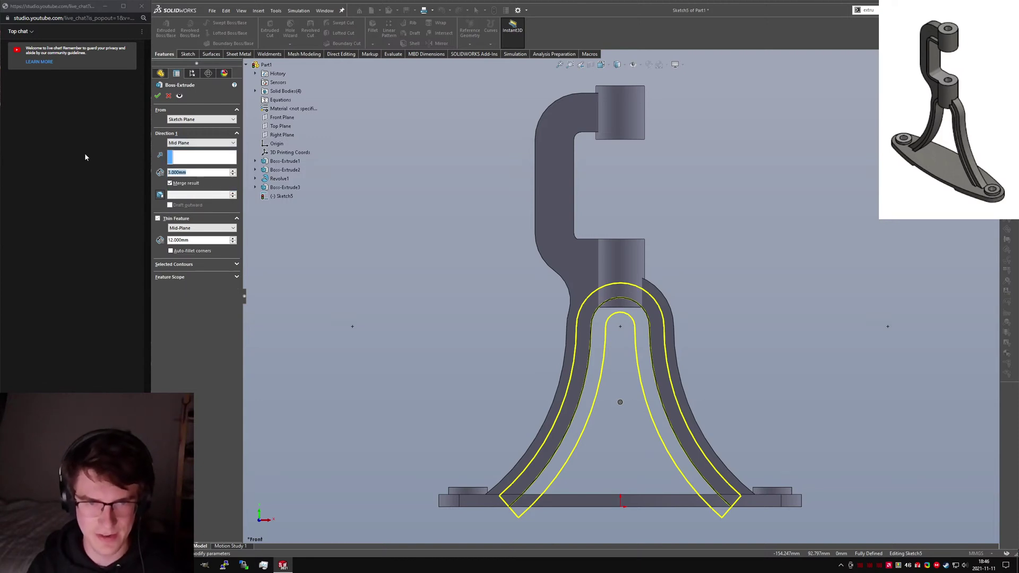
type("12")
left_click(197, 228)
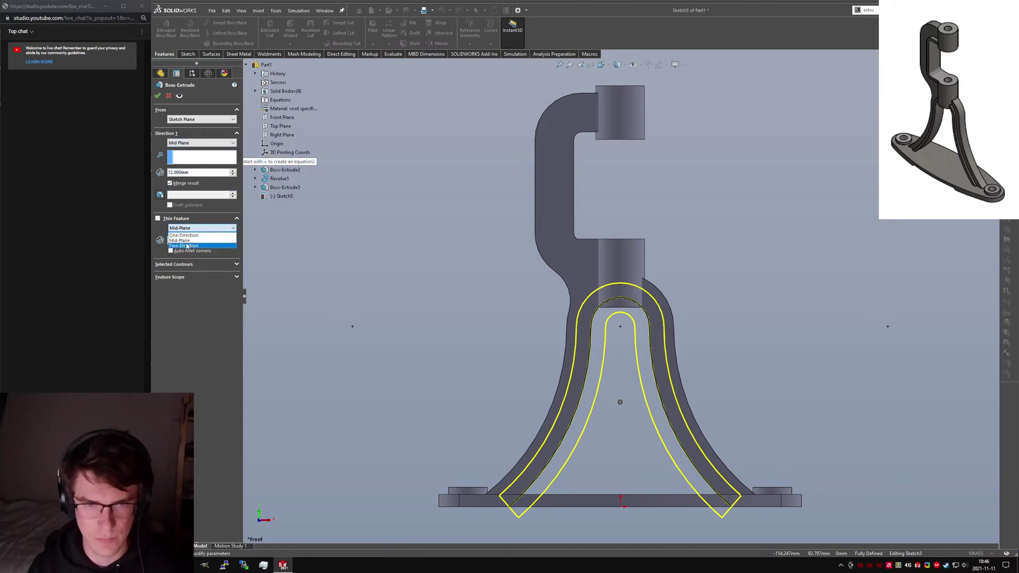
left_click(184, 235)
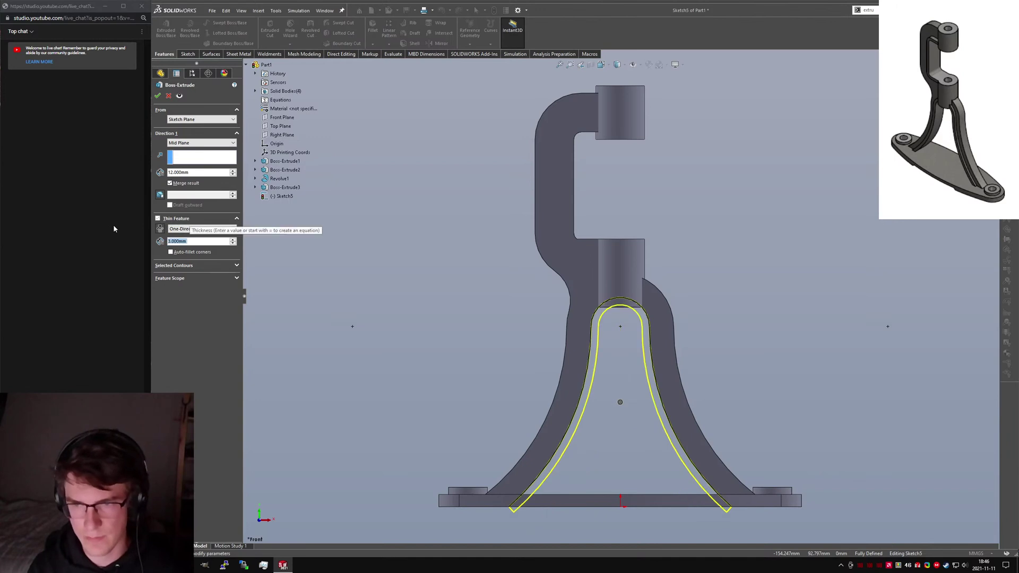
left_click(160, 229)
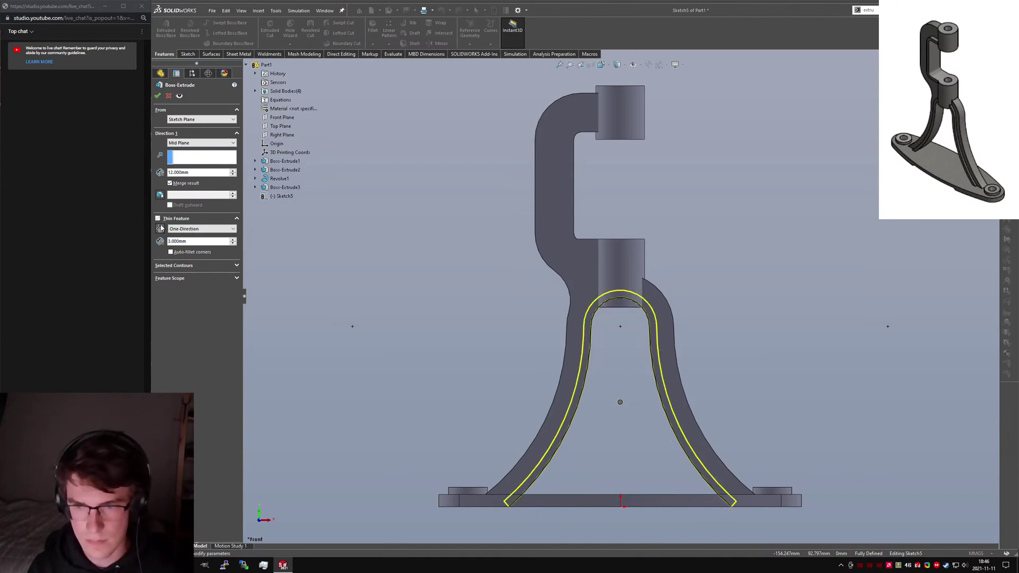
left_click(158, 97)
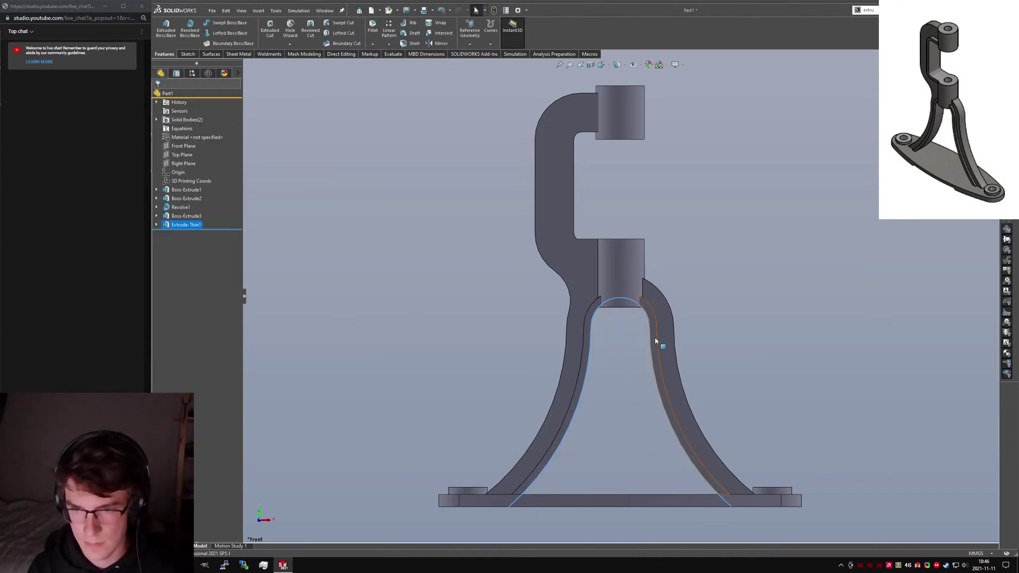
Step: Edit the thin leg extrusion's feature scope, turning off Auto-select and merging it only with the arm-and-leg body
mouse_move(659, 342)
middle_mouse_down()
mouse_move(701, 409)
mouse_move(659, 343)
mouse_move(663, 403)
mouse_move(660, 345)
middle_mouse_up()
right_click(191, 227)
left_click(194, 215)
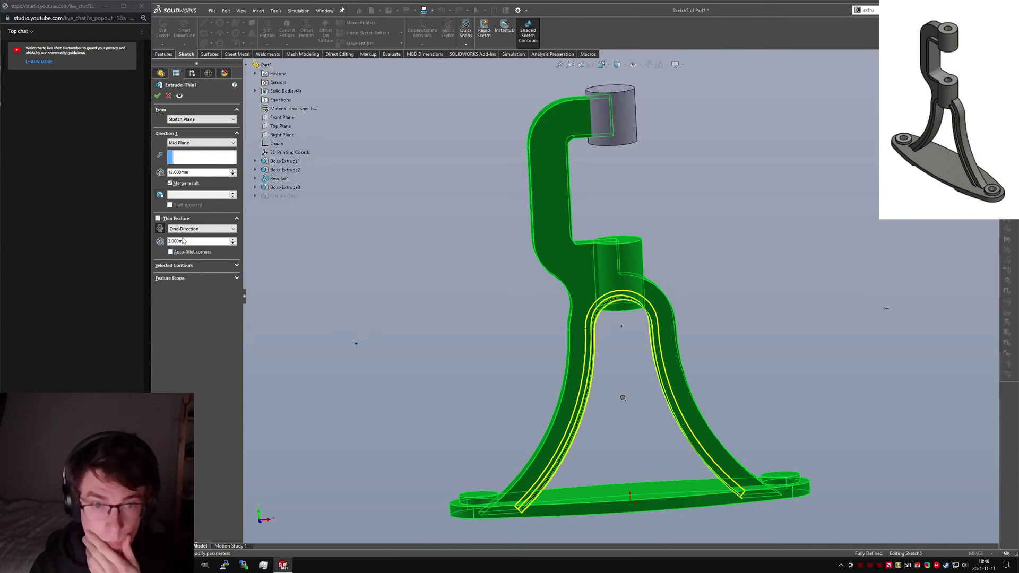
left_click(181, 184)
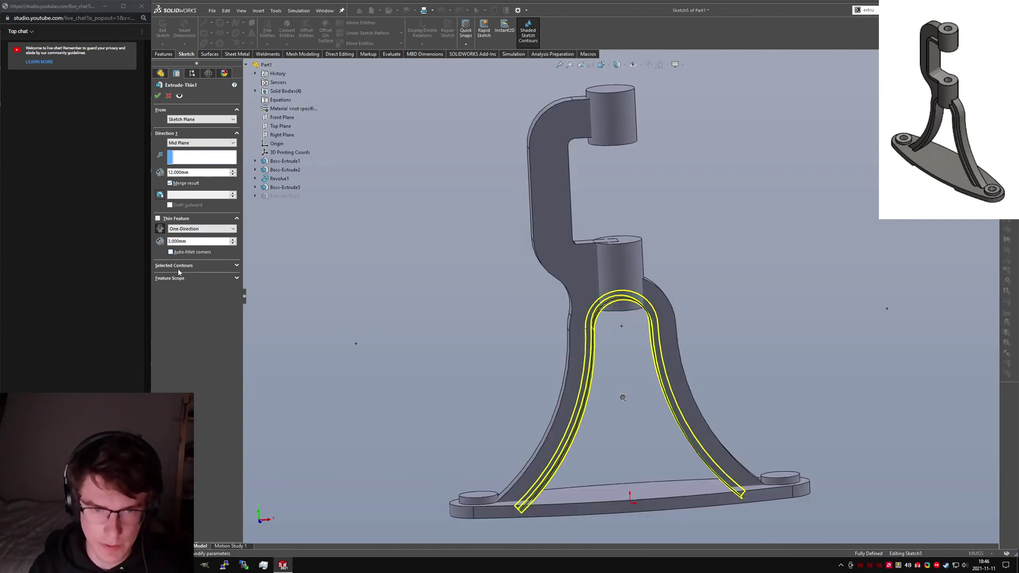
left_click(175, 279)
left_click(184, 304)
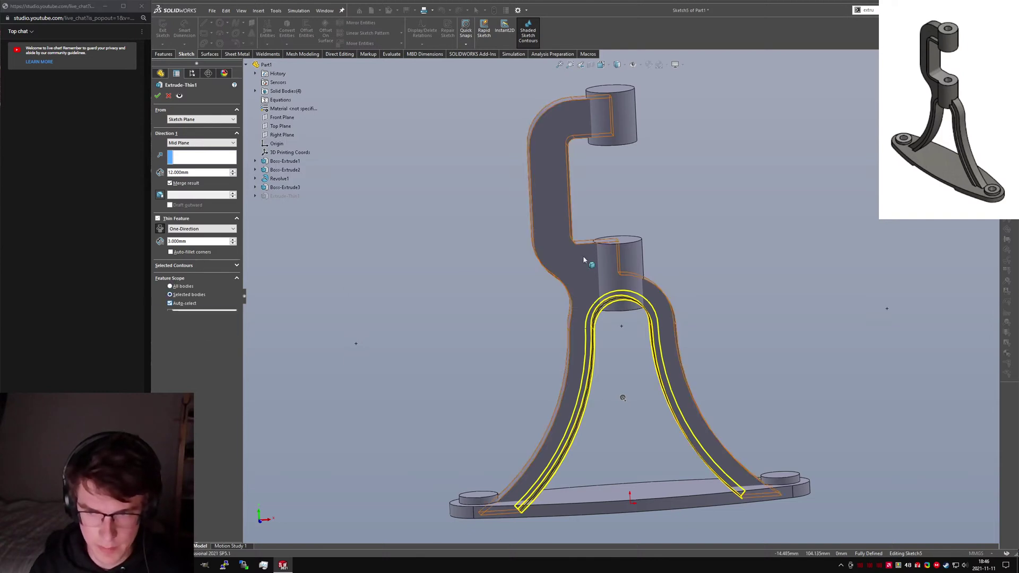
left_click(158, 96)
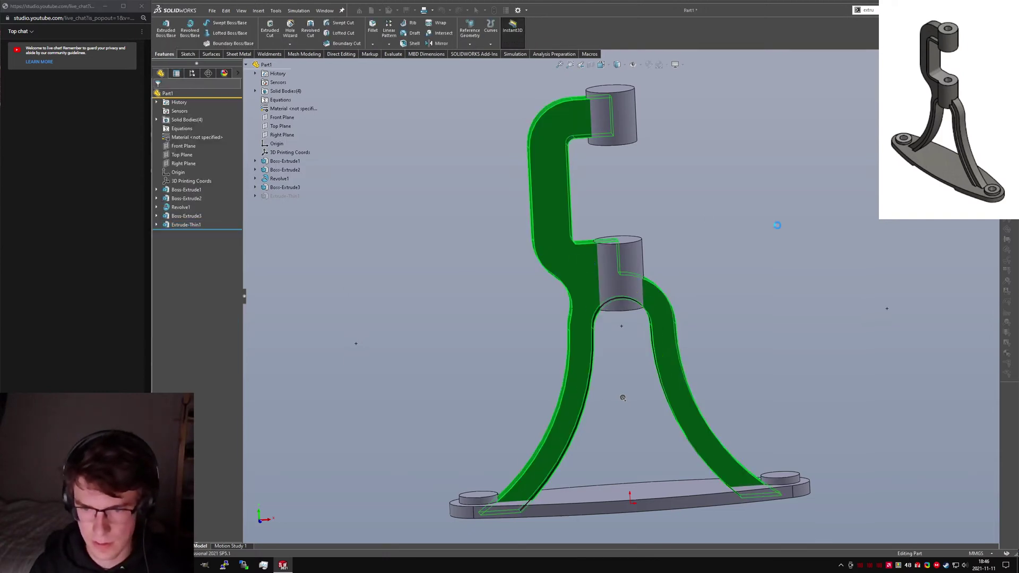
left_click(734, 210)
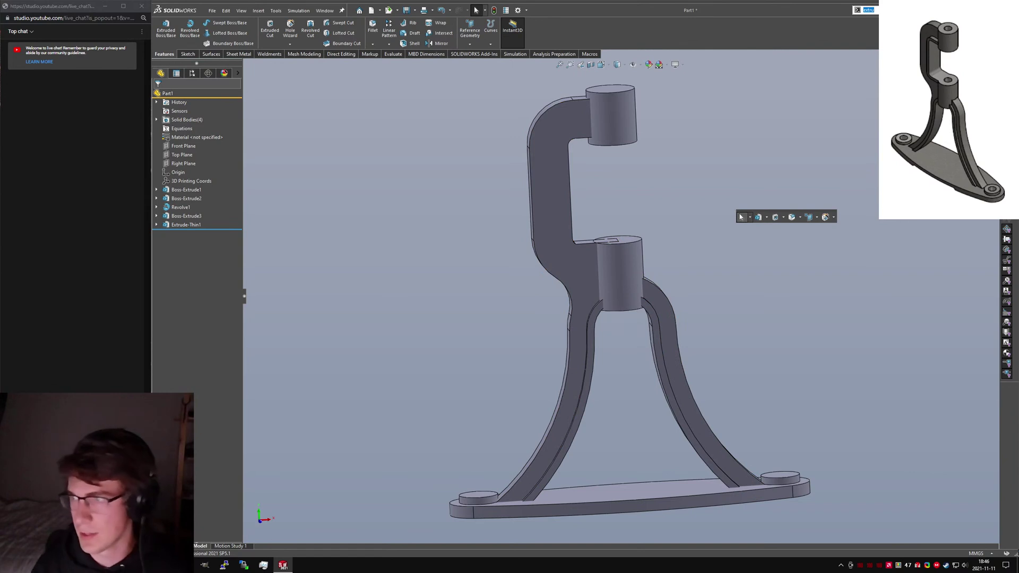
Step: Check the reference drawing, reopen the arm-and-leg profile sketch, and remove the 16 mm dimension between the two bend arcs
key("alt+Tab")
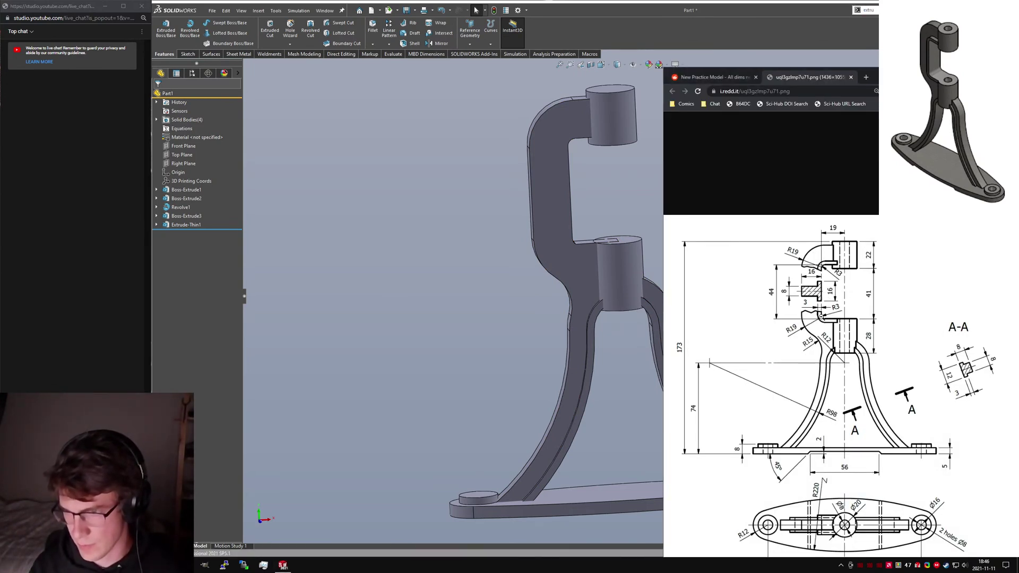
scroll(560, 270, "down", 5)
key("alt+Tab")
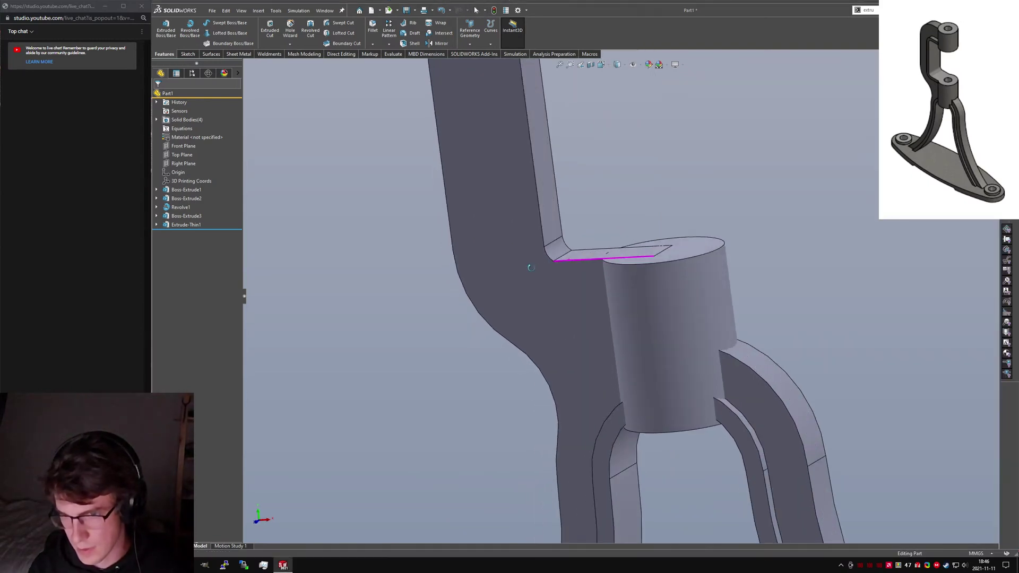
left_click(557, 257)
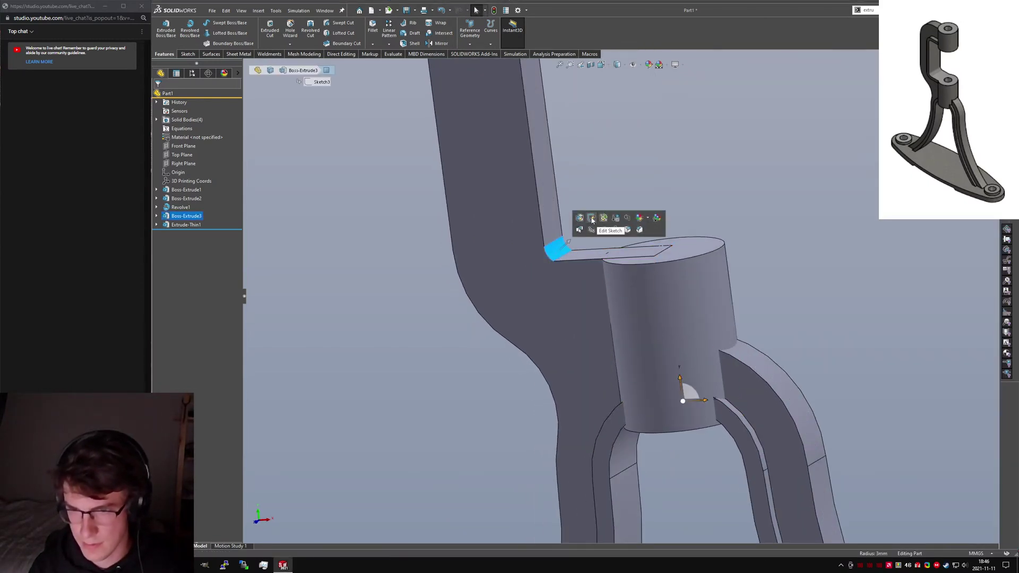
left_click(596, 212)
left_click(585, 257)
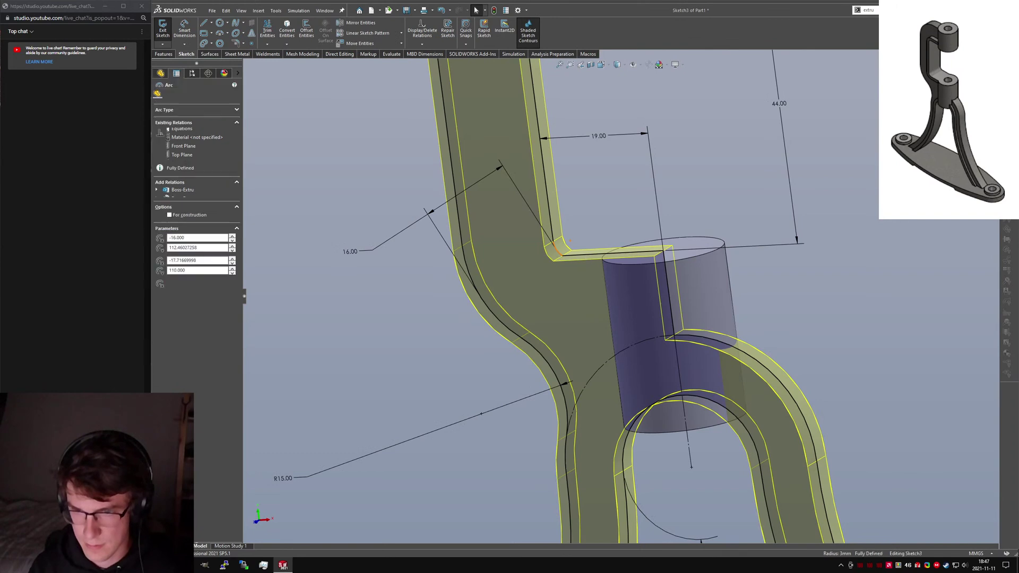
mouse_move(586, 256)
middle_mouse_down()
mouse_move(572, 227)
mouse_move(587, 255)
mouse_move(614, 220)
mouse_move(620, 231)
mouse_move(614, 212)
mouse_move(621, 223)
mouse_move(610, 231)
middle_mouse_up()
left_click(584, 264)
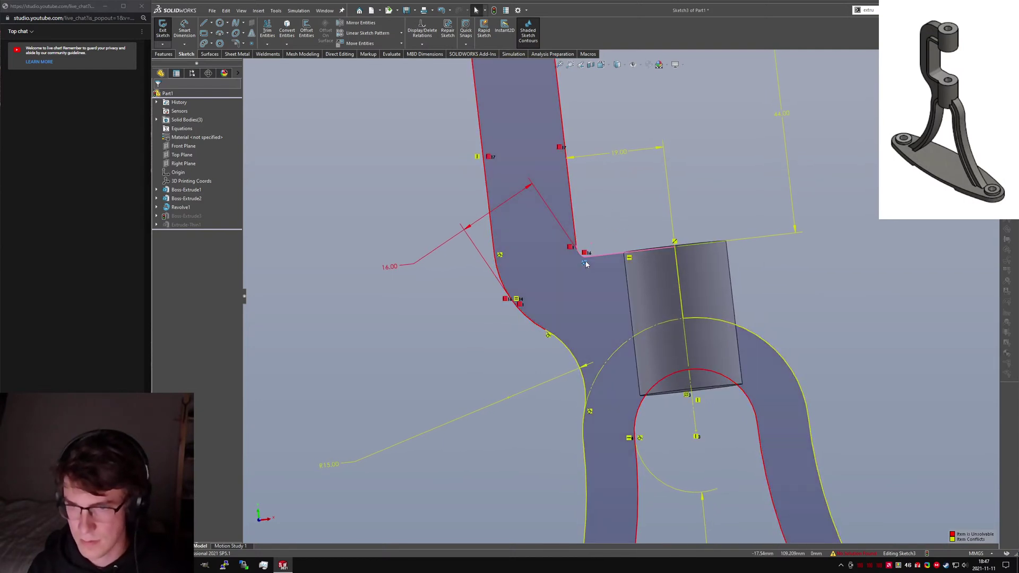
key("ctrl+z")
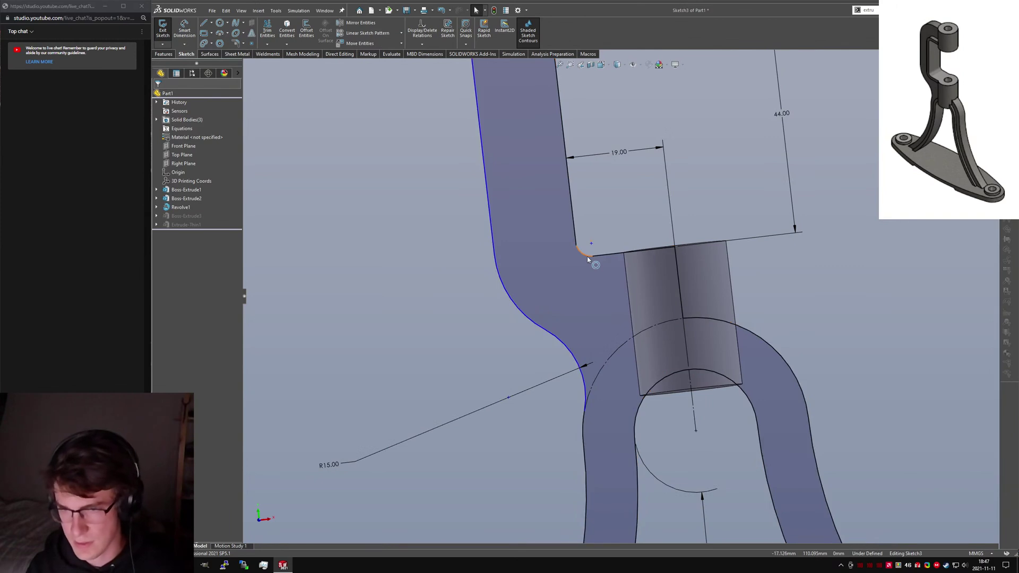
Step: Make the inner corner arc tangent to the adjoining horizontal and vertical edges of the arm profile
left_click(587, 259)
left_click(609, 255, "ctrl")
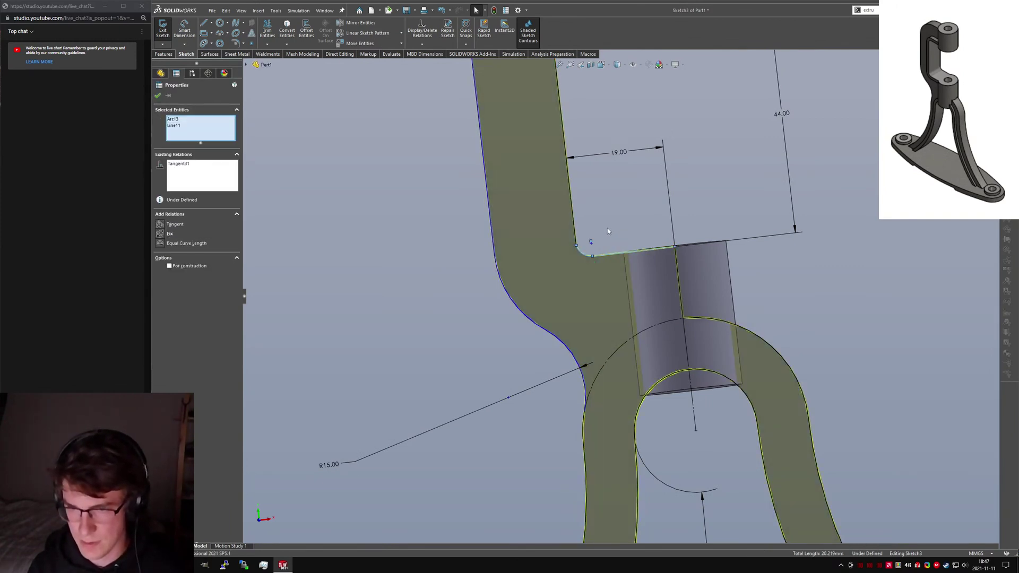
left_click(608, 232)
left_click(575, 237)
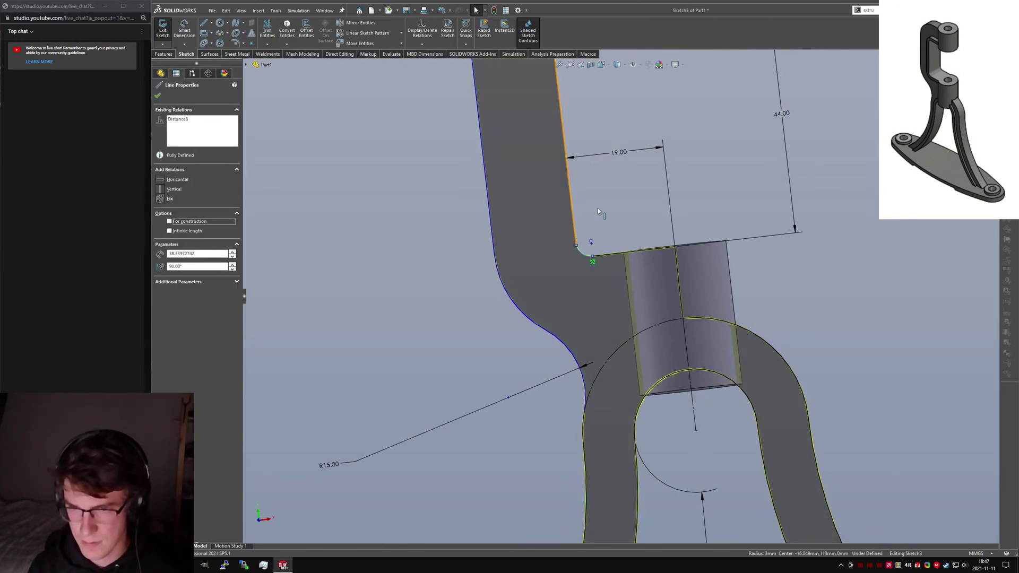
left_click(593, 211)
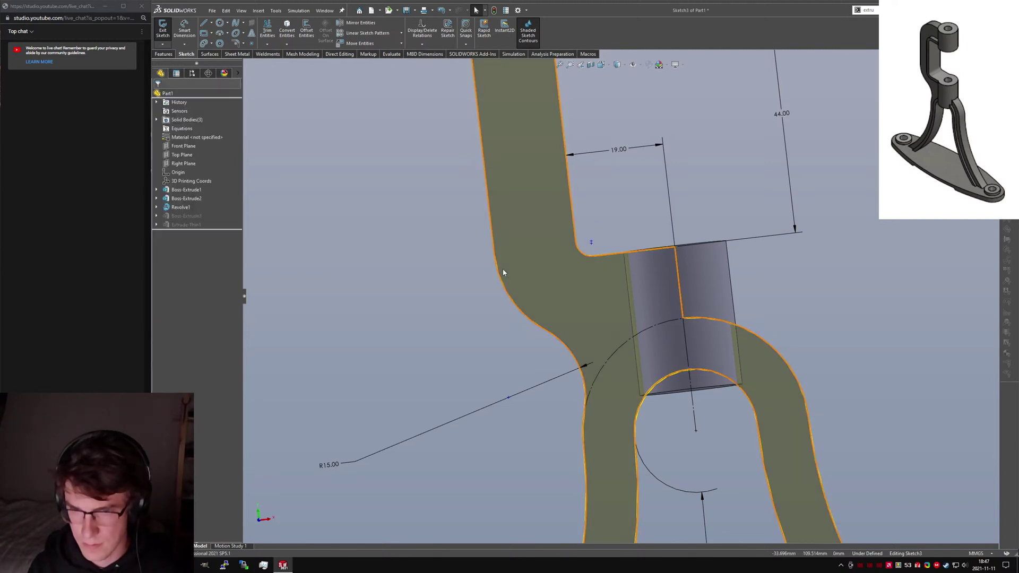
Step: Make the outer lower bend arc concentric with the inner corner arc
left_click(508, 291)
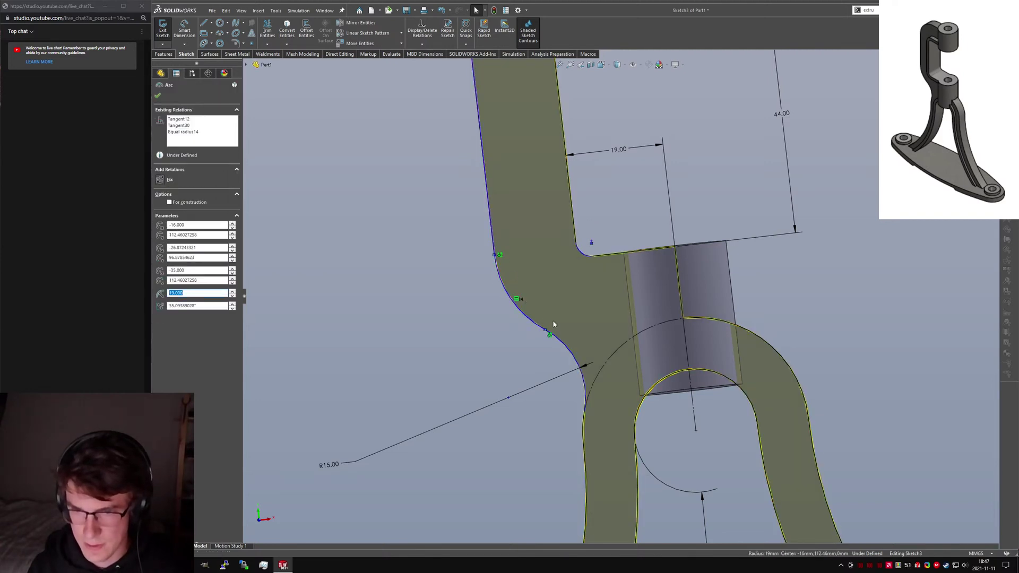
key("Escape")
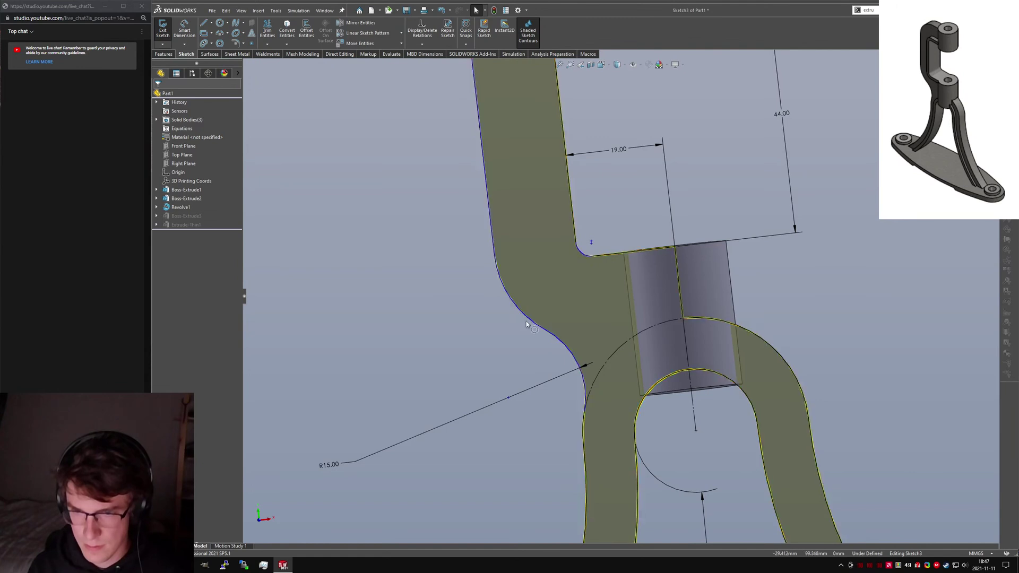
left_click(539, 305)
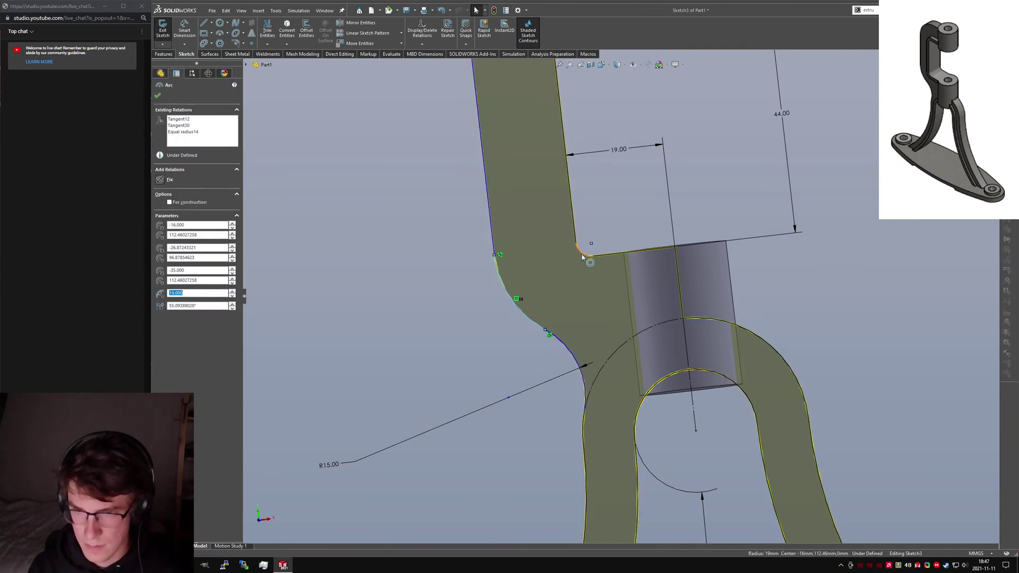
left_click(589, 259, "ctrl")
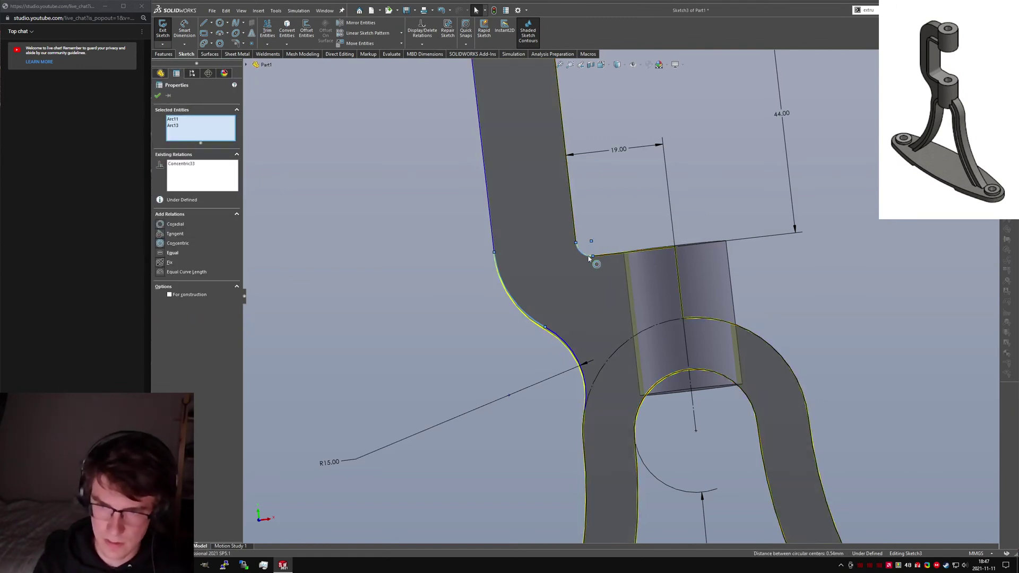
left_click(493, 379)
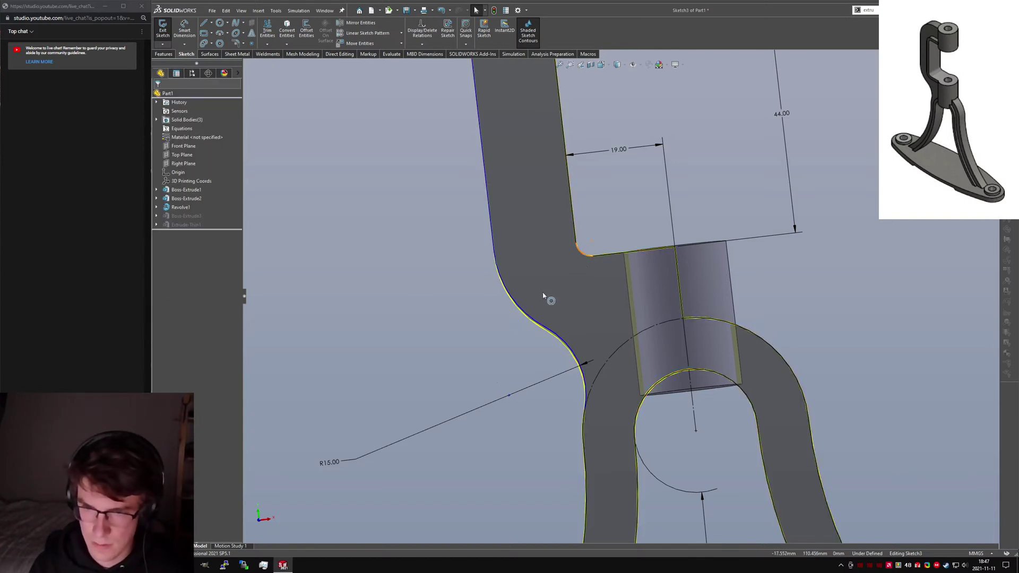
Step: Dimension the lower inner corner arc of the arm profile with a 3 mm radius
mouse_move(545, 327)
left_mouse_down()
mouse_move(556, 339)
mouse_move(550, 323)
mouse_move(537, 332)
mouse_move(546, 325)
mouse_move(550, 334)
left_mouse_up()
right_click_drag(444, 381, 489, 198)
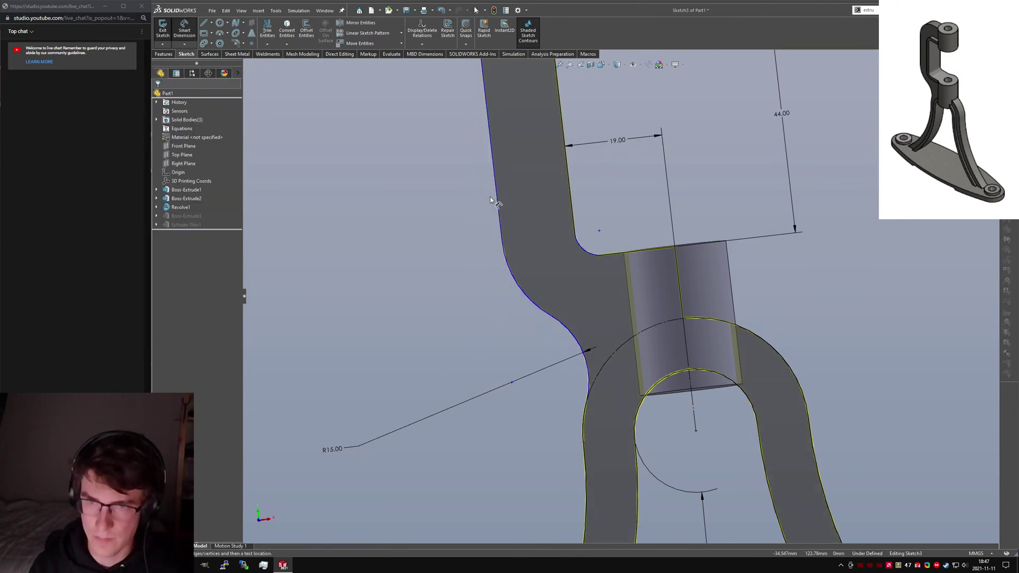
left_click(582, 246)
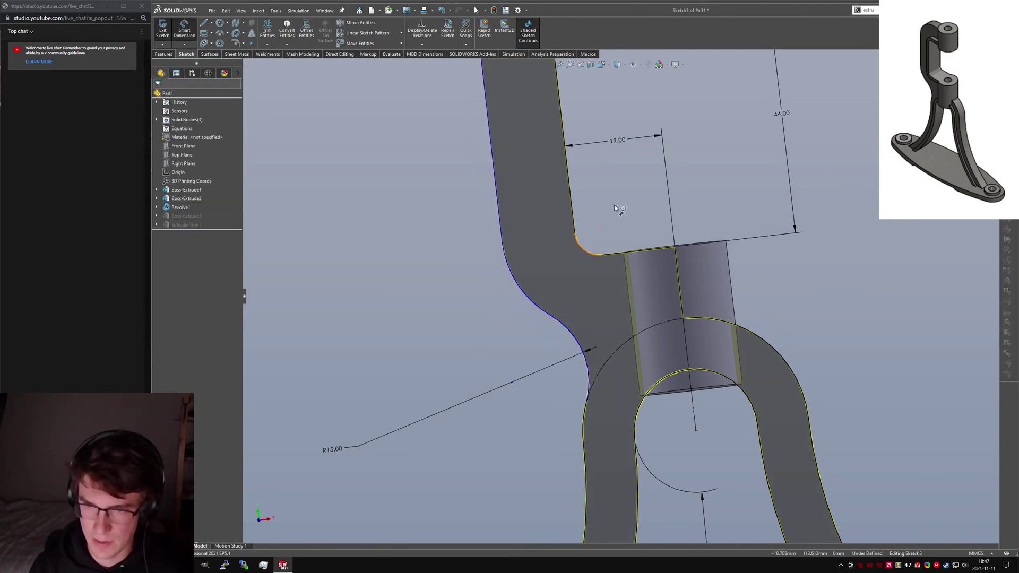
left_click(638, 218)
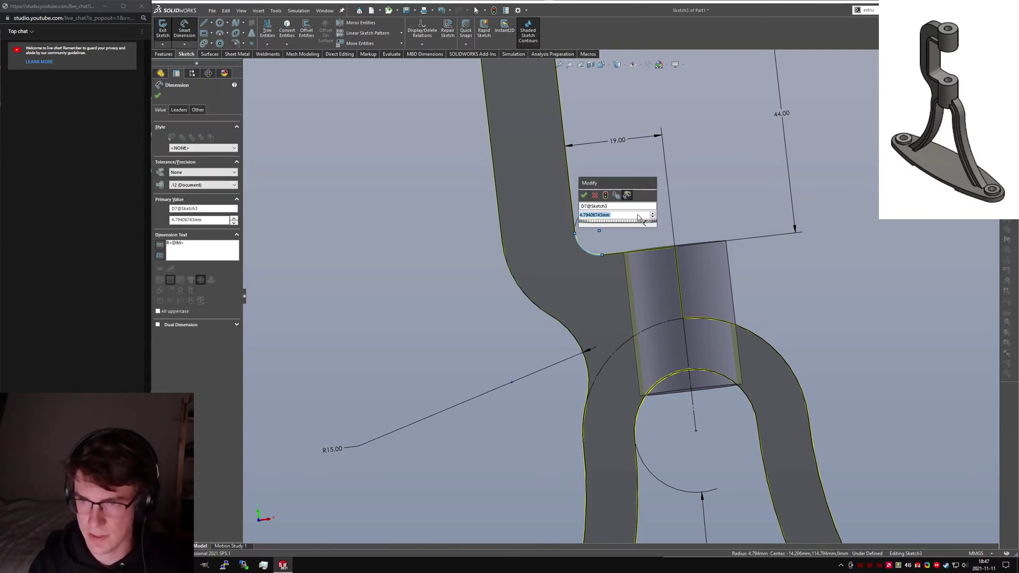
type("3")
key("Return")
key("Escape")
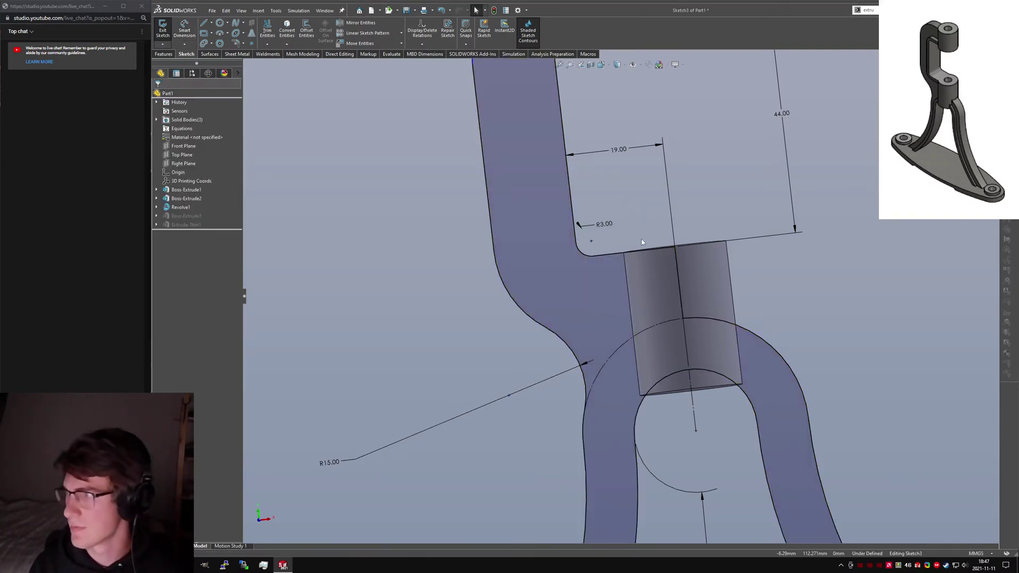
Step: Check the arm radii in the reference drawing and make the upper inner corner arc concentric with the R19 outer arc
key("alt+Tab")
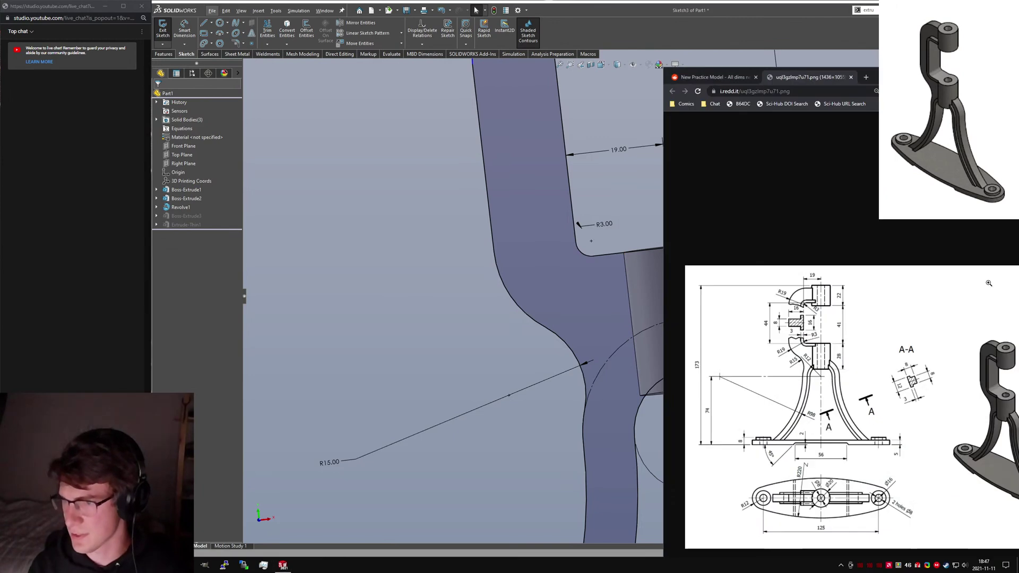
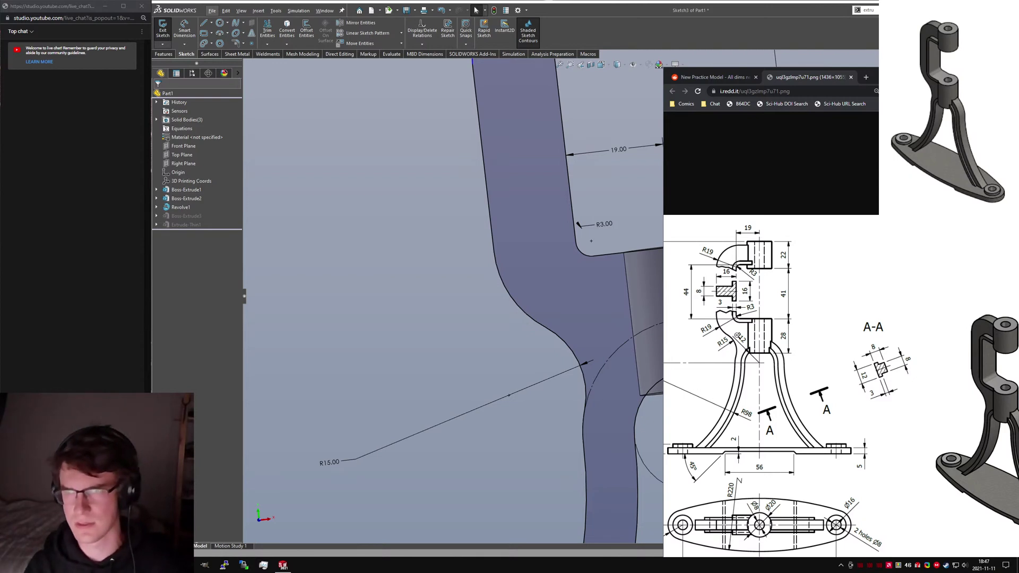
key("alt+Tab")
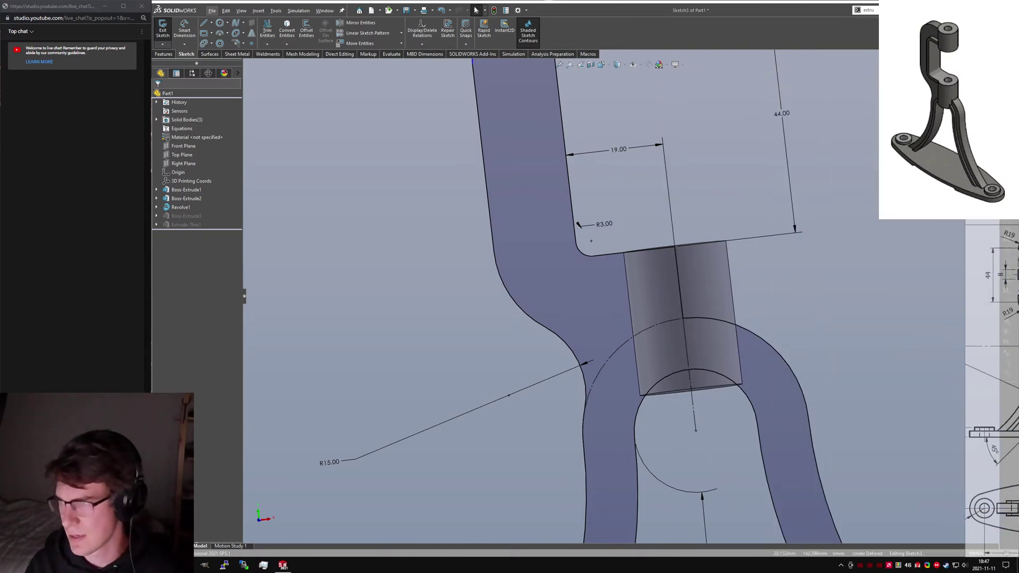
scroll(717, 279, "up", 6)
scroll(687, 262, "down", 1)
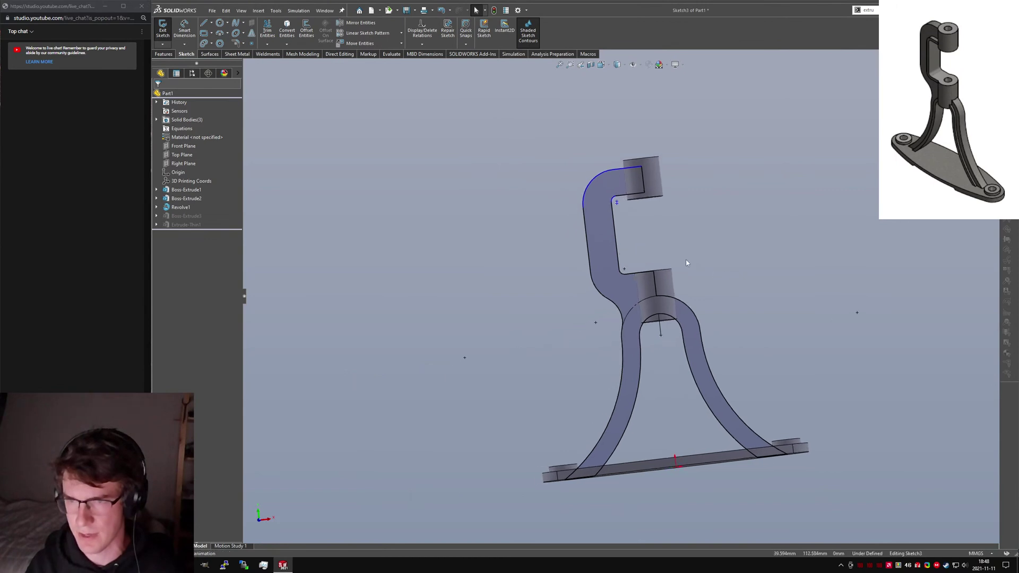
key("ctrl+1")
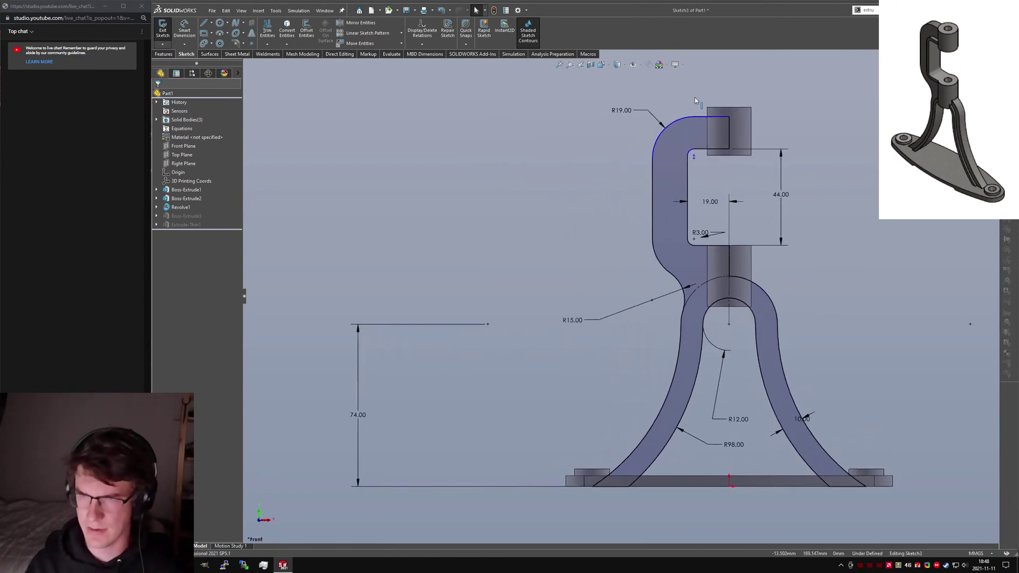
left_click(692, 154)
left_click(681, 124, "ctrl")
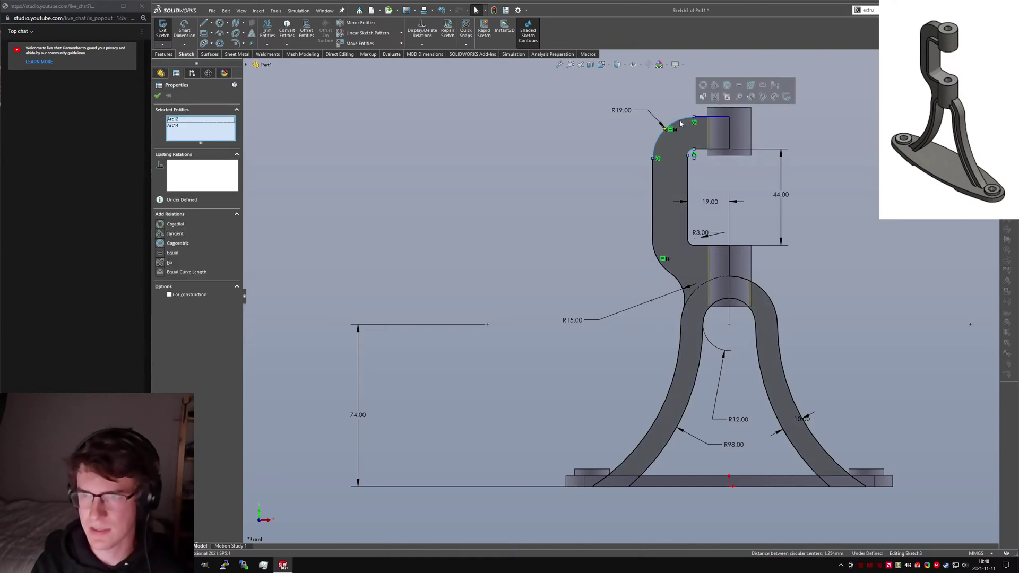
key("Return")
left_click(744, 194)
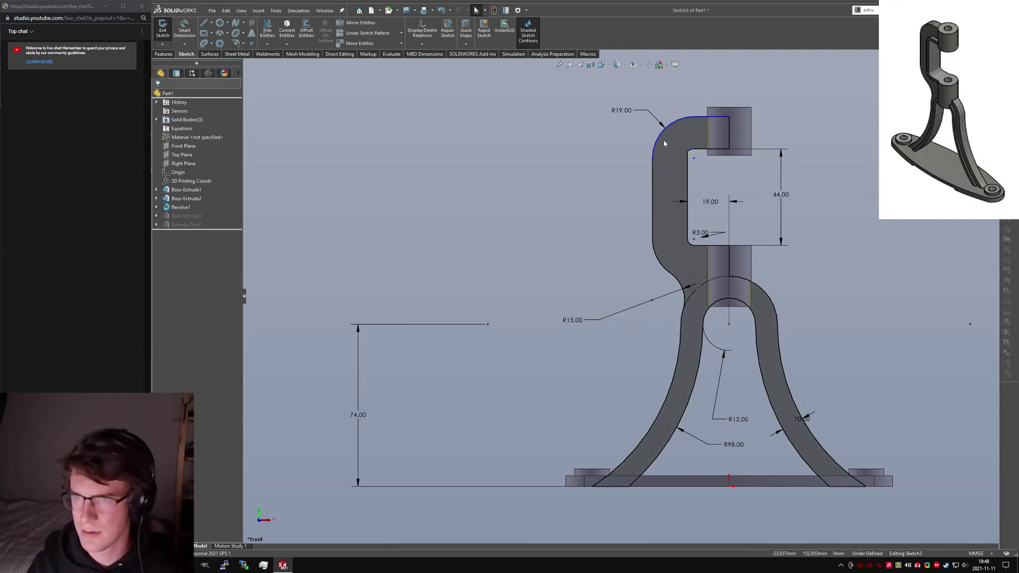
Step: Make the upper inner corner arc tangent to the arm's inner vertical line and exit the profile sketch
left_click(690, 155)
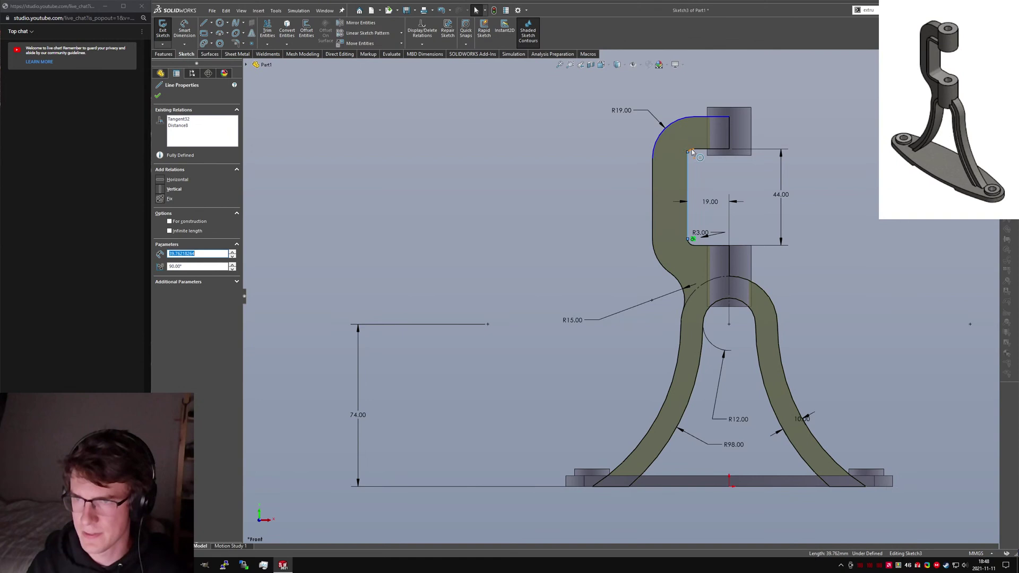
left_click(732, 172)
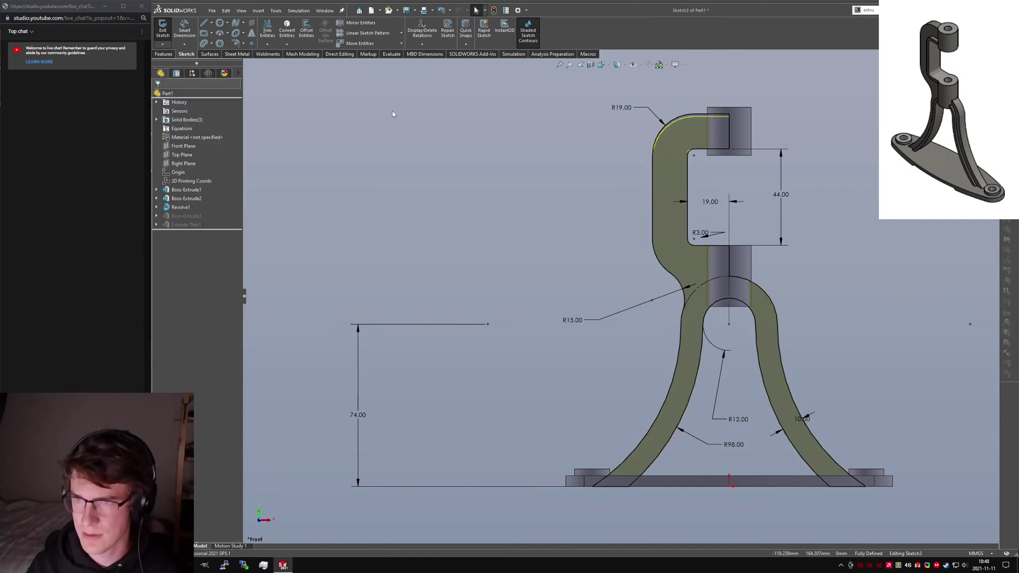
left_click(163, 30)
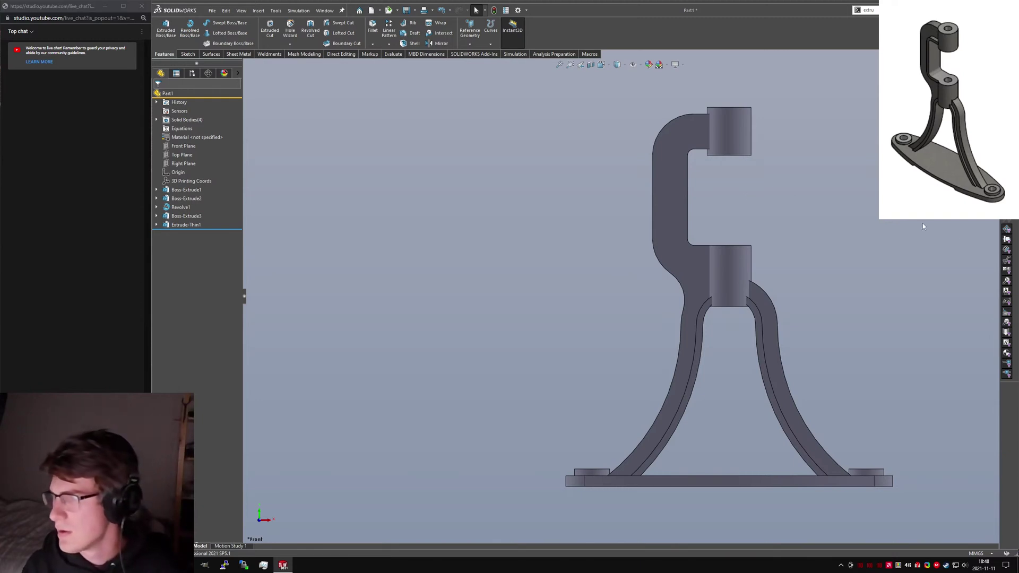
middle_click_drag(721, 290, 697, 268)
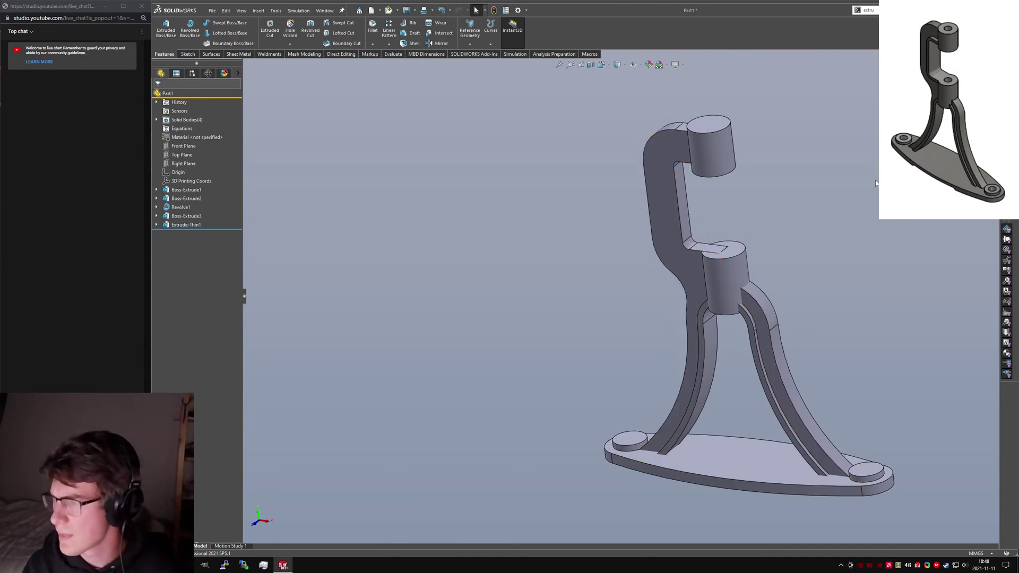
key("s")
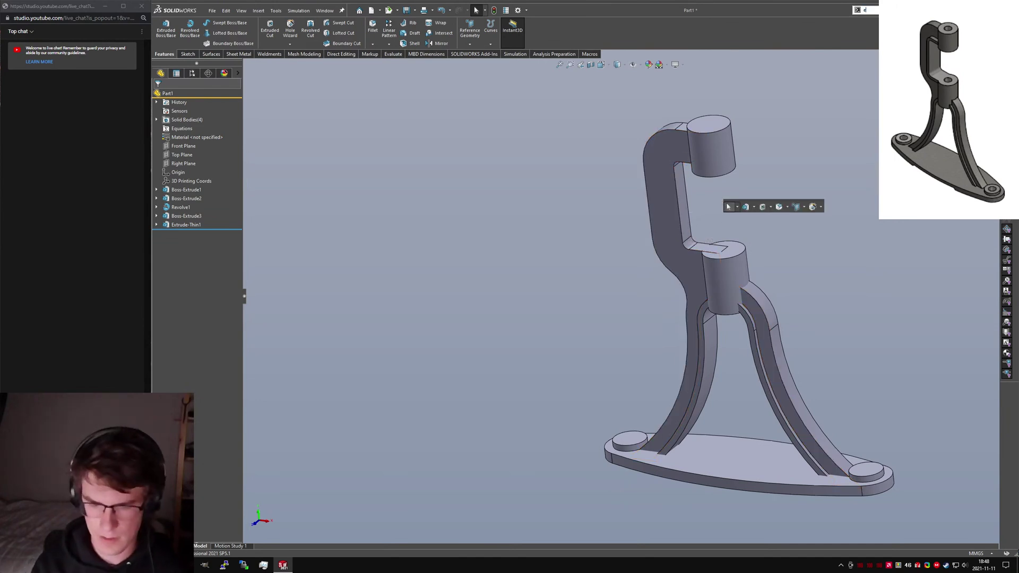
key("Return")
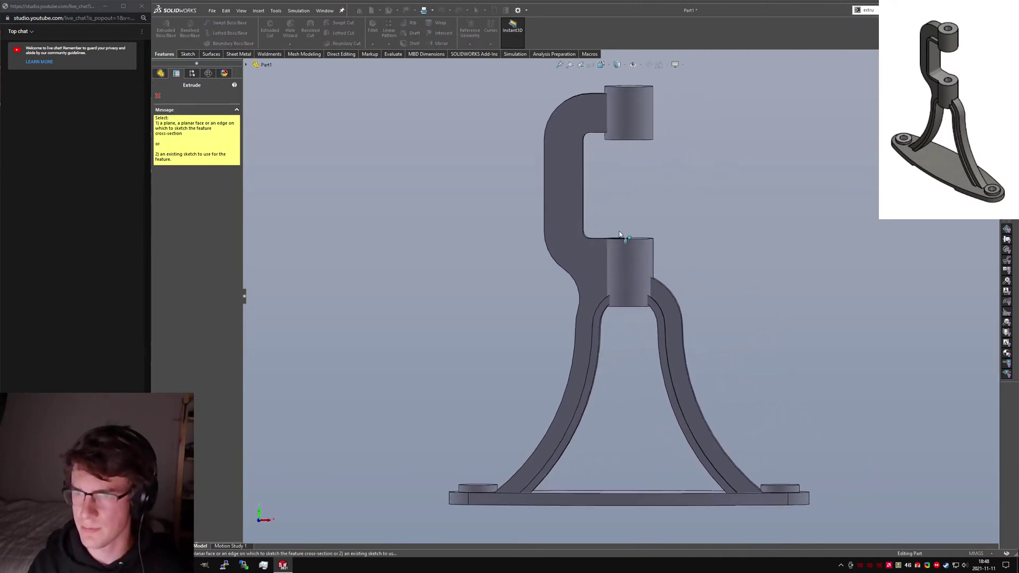
left_click(586, 245)
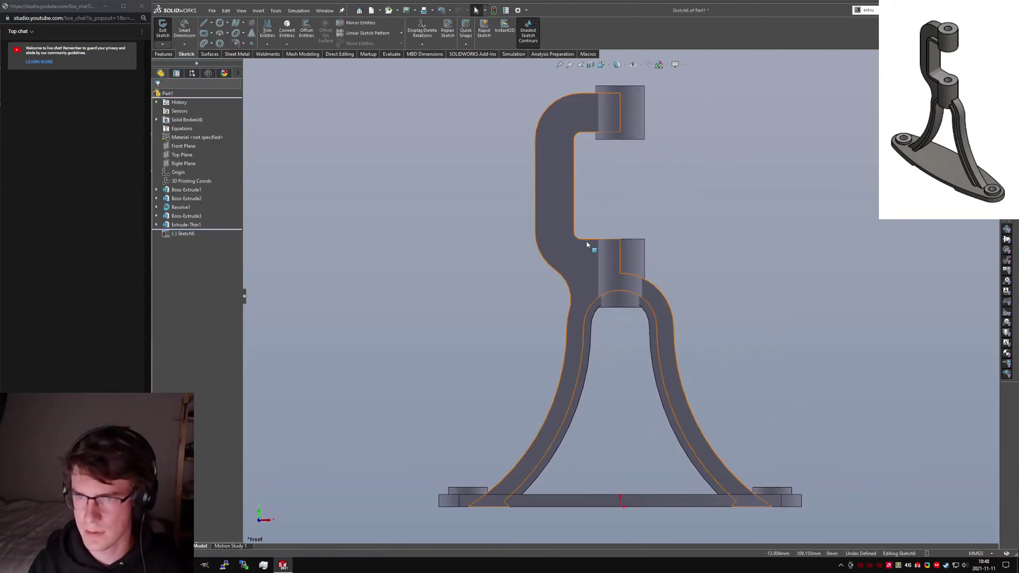
left_click(164, 25)
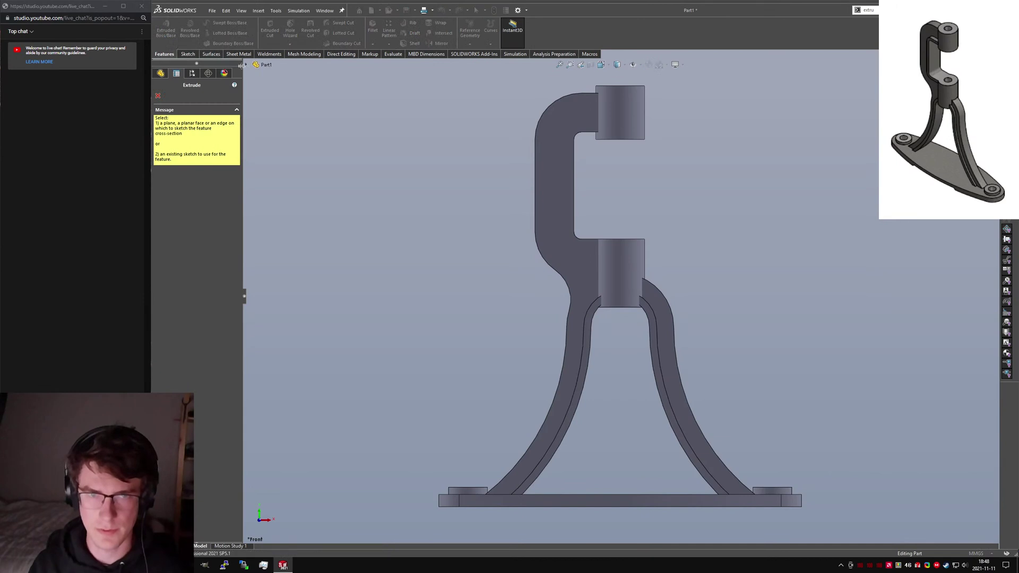
Step: Start an extrusion sketch and convert the arm's C-shaped inner edges, including both corner arcs, into sketch entities
left_click(589, 238)
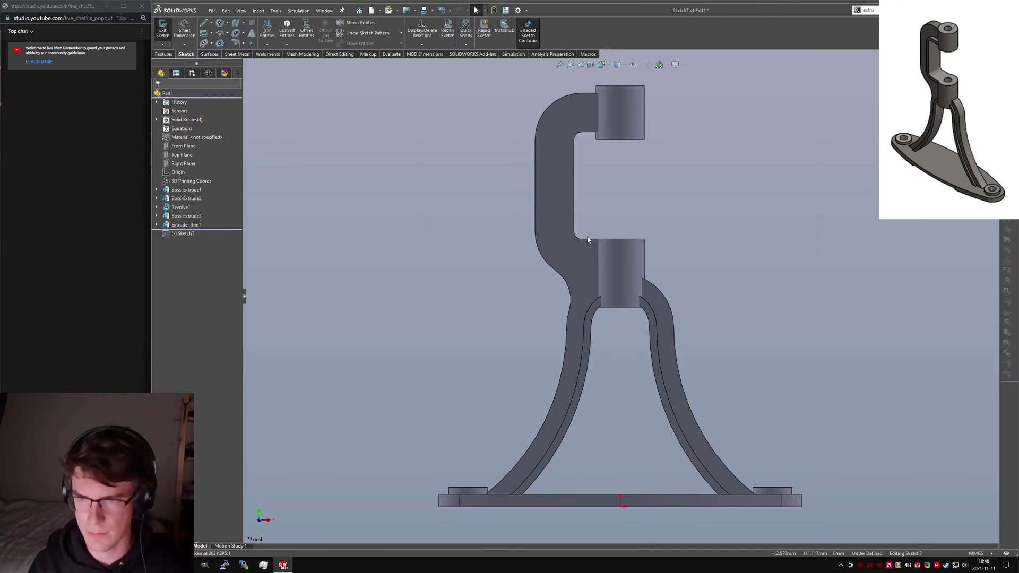
left_click(575, 225, "ctrl")
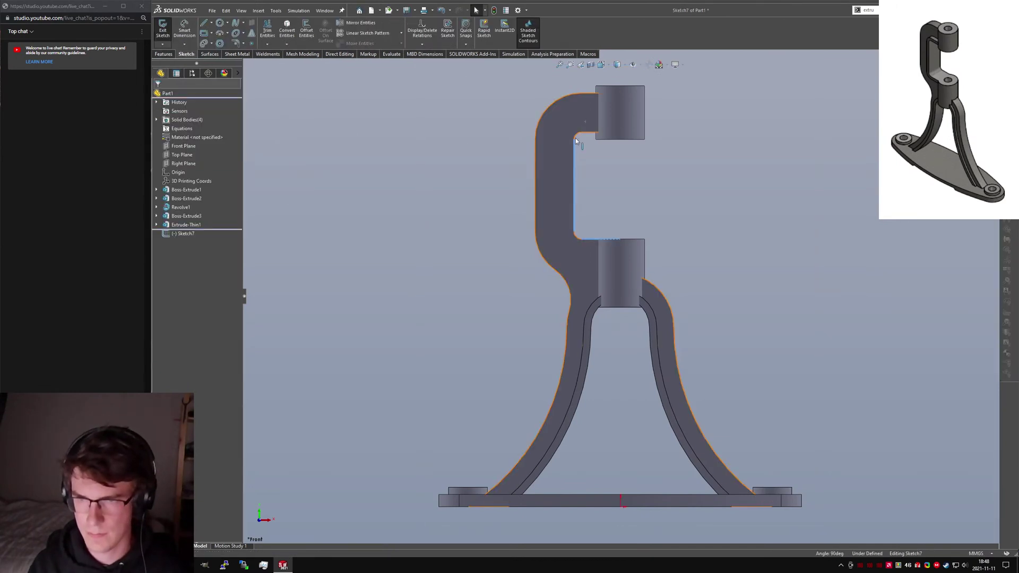
left_click(587, 132, "ctrl")
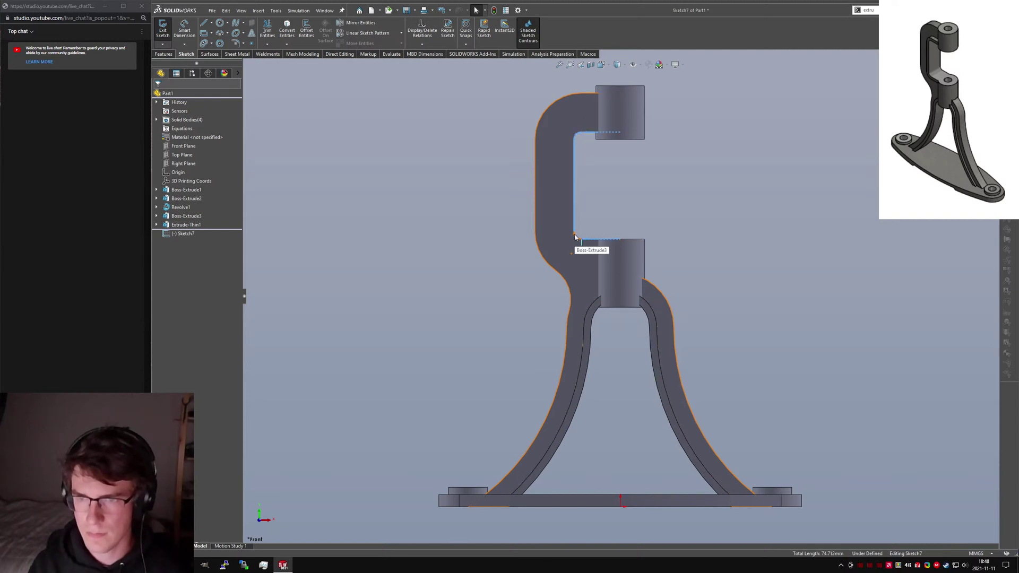
left_click(287, 30)
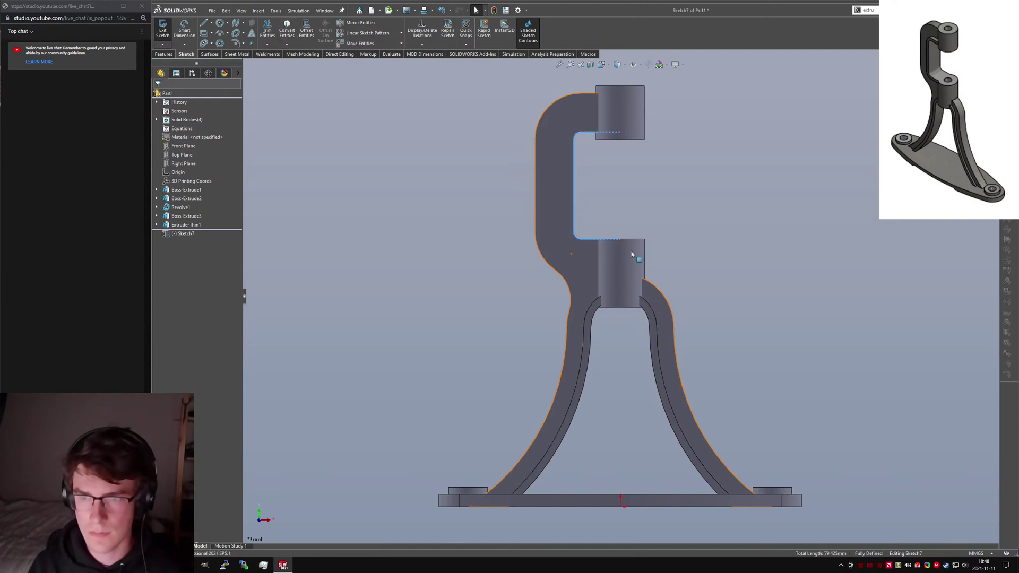
Step: Extrude the converted C-shaped outline as a 3 mm thin feature, mid-plane to 16 mm, with the thickness reversed into the arm
left_click(164, 54)
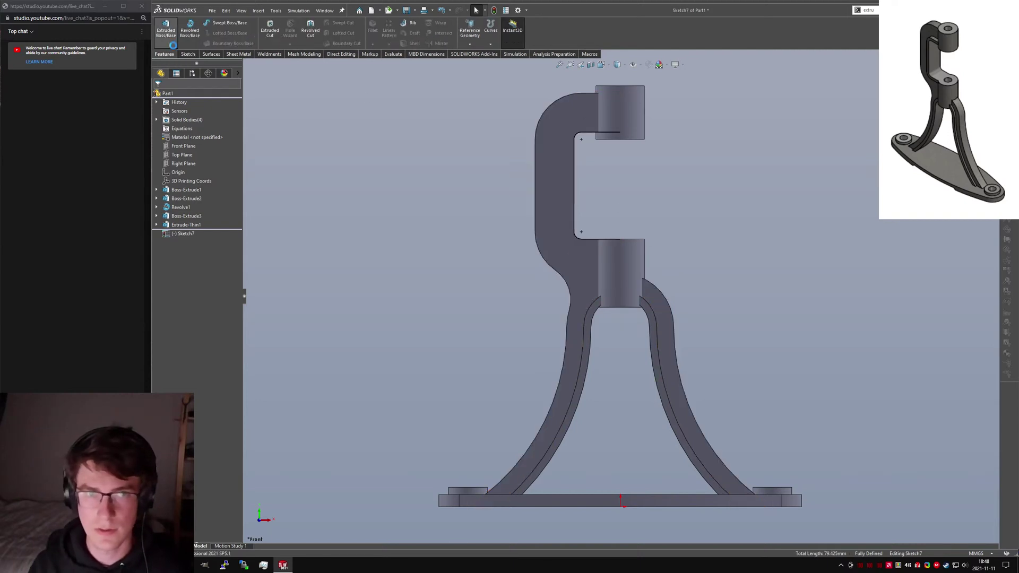
left_click(201, 143)
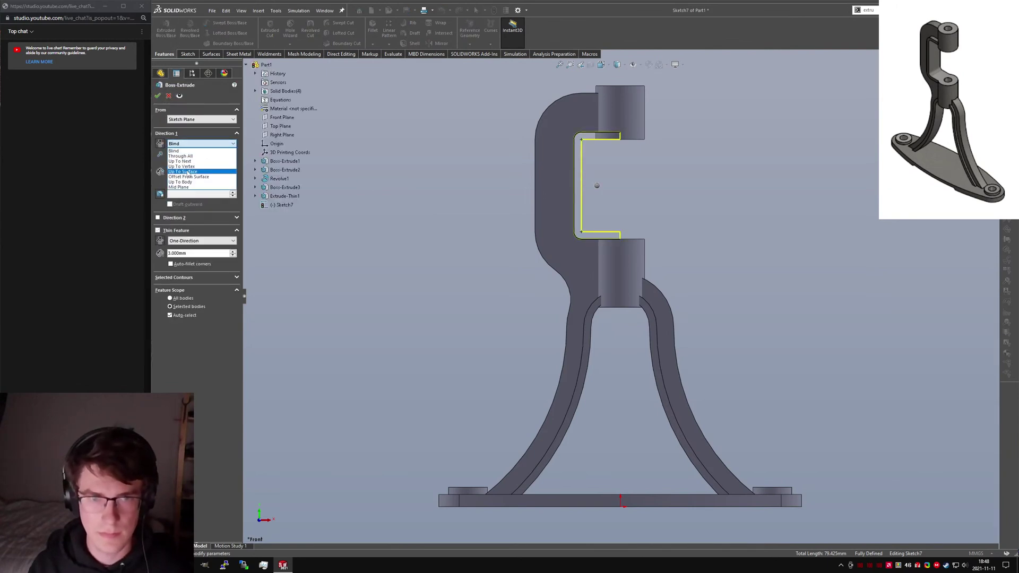
left_click(193, 190)
left_click(196, 172)
type("16")
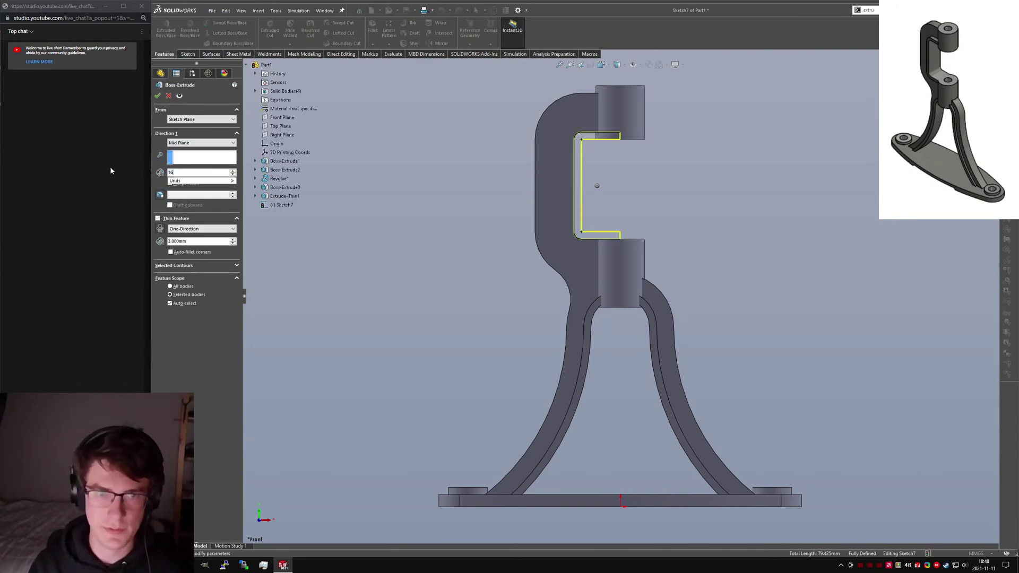
key("Return")
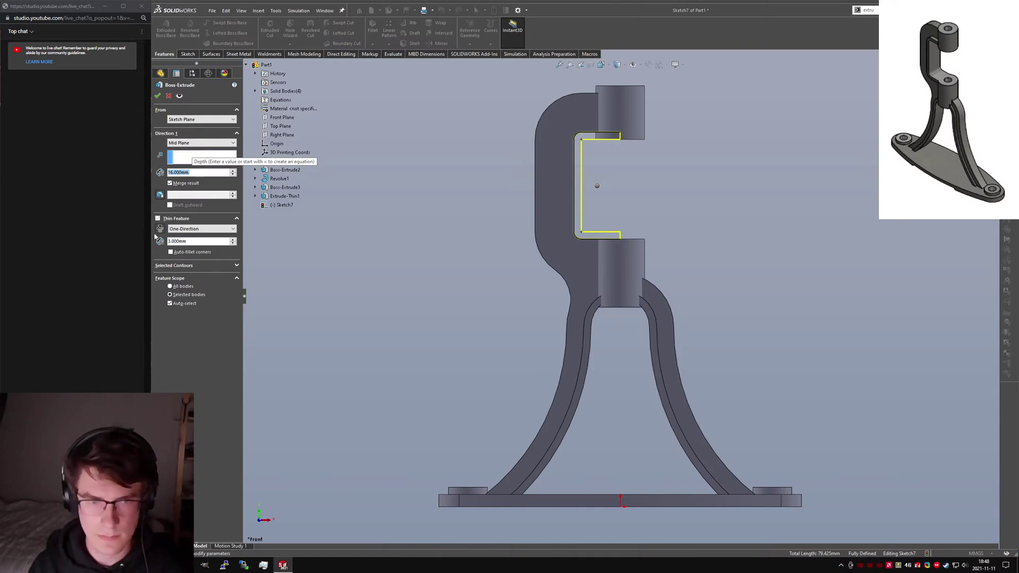
left_click(159, 231)
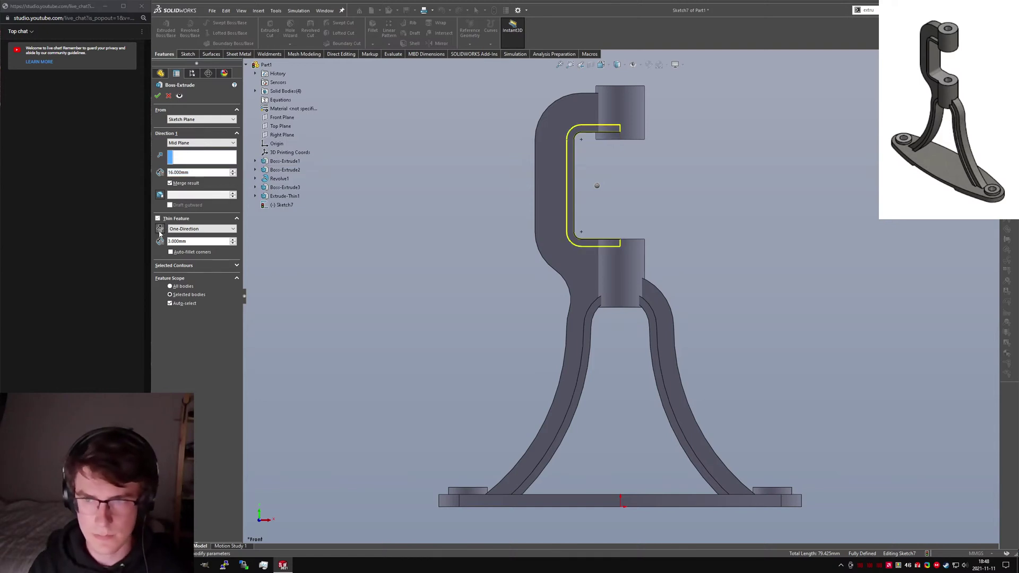
left_click(158, 96)
Step: Edit the arm's thin extrusion so that its feature scope covers all bodies
middle_click_drag(520, 297, 571, 332)
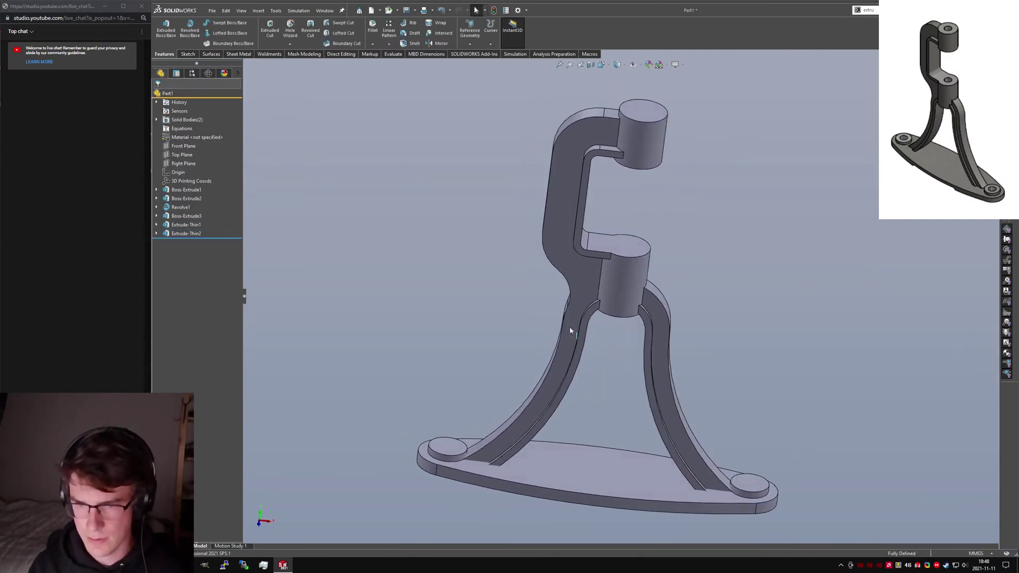
left_click(186, 234)
left_click(200, 210)
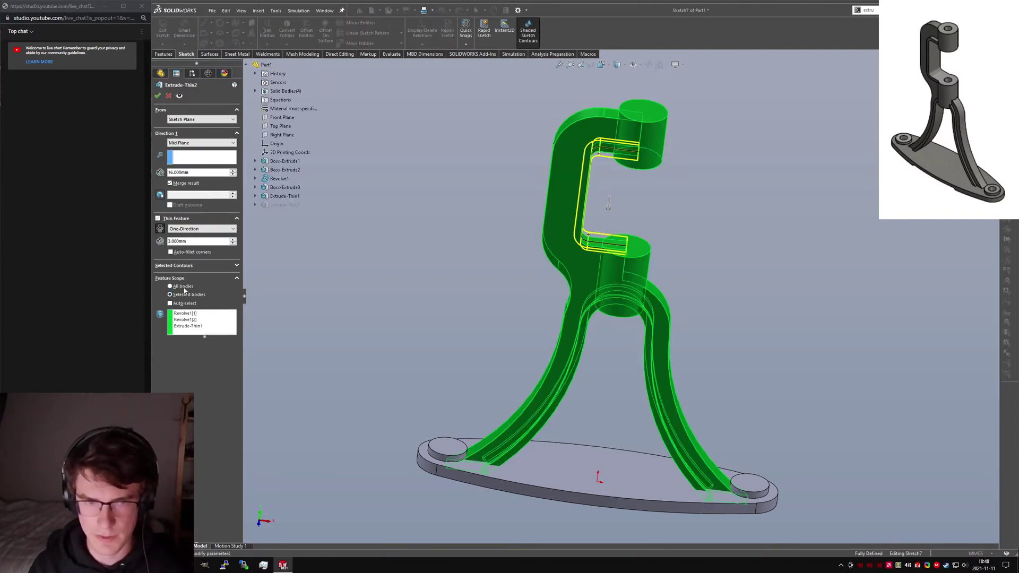
left_click(183, 287)
left_click(158, 96)
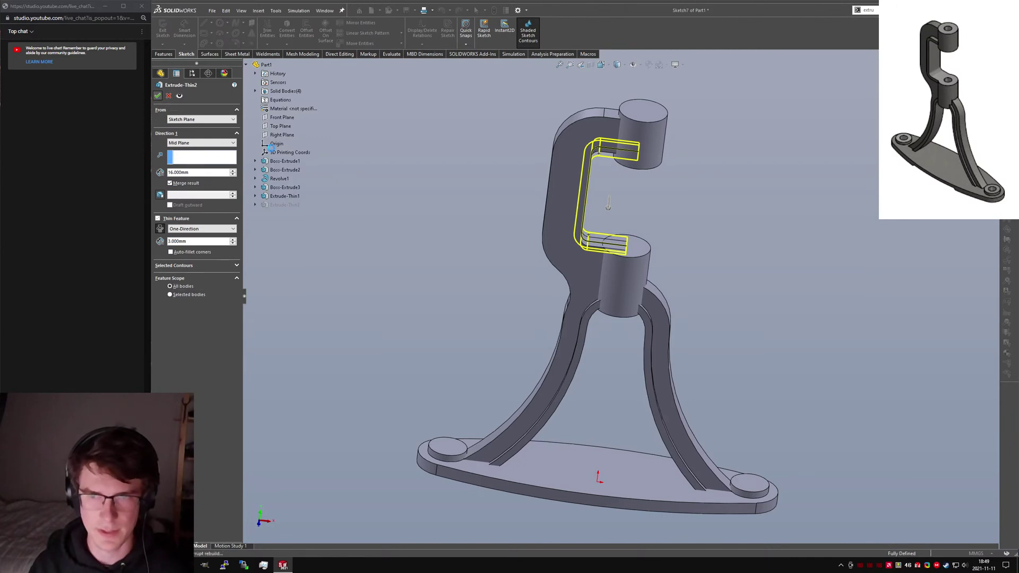
middle_click_drag(632, 258, 569, 264)
left_click(568, 260)
key("ctrl+8")
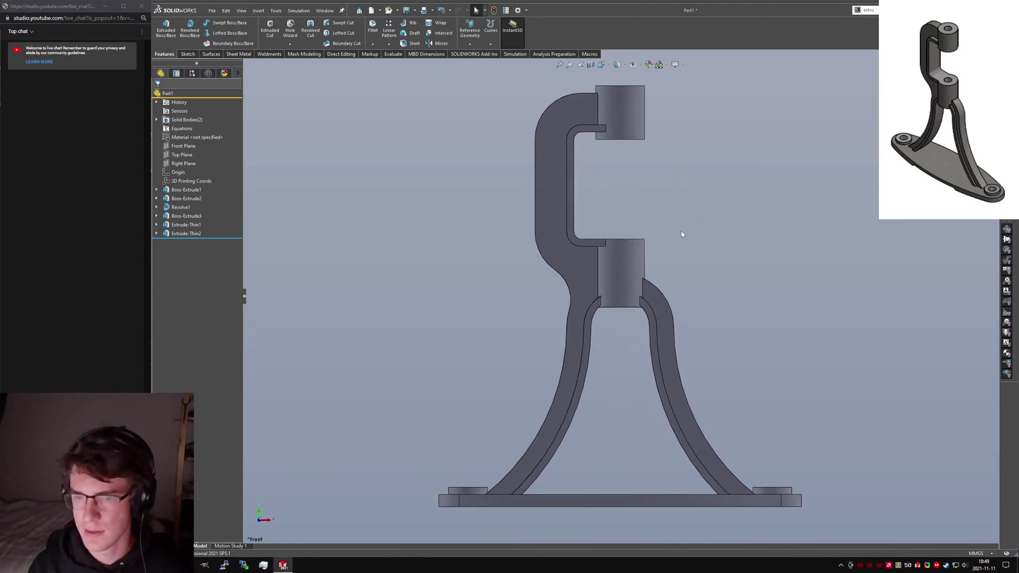
left_click(711, 250)
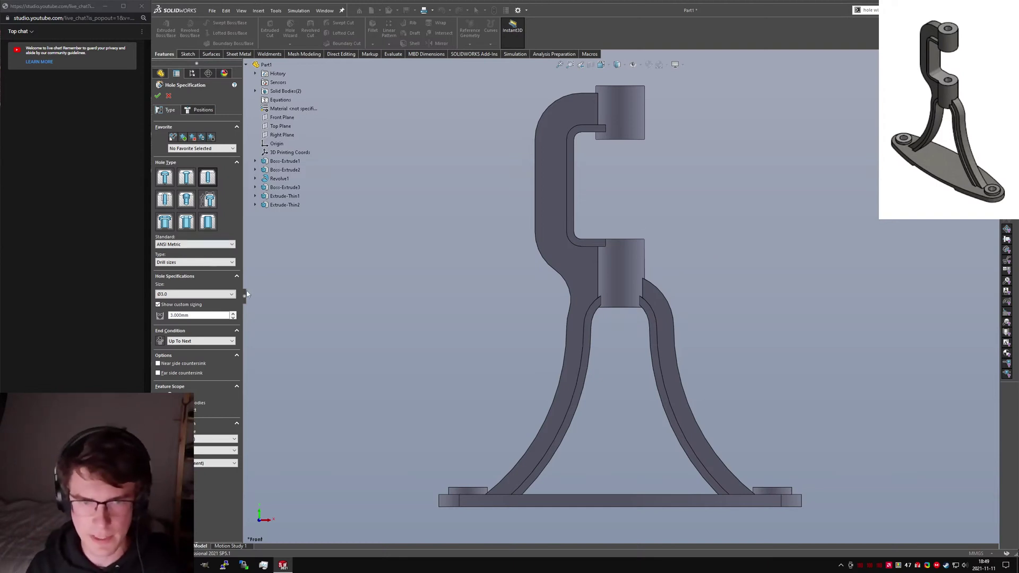
left_click(186, 295)
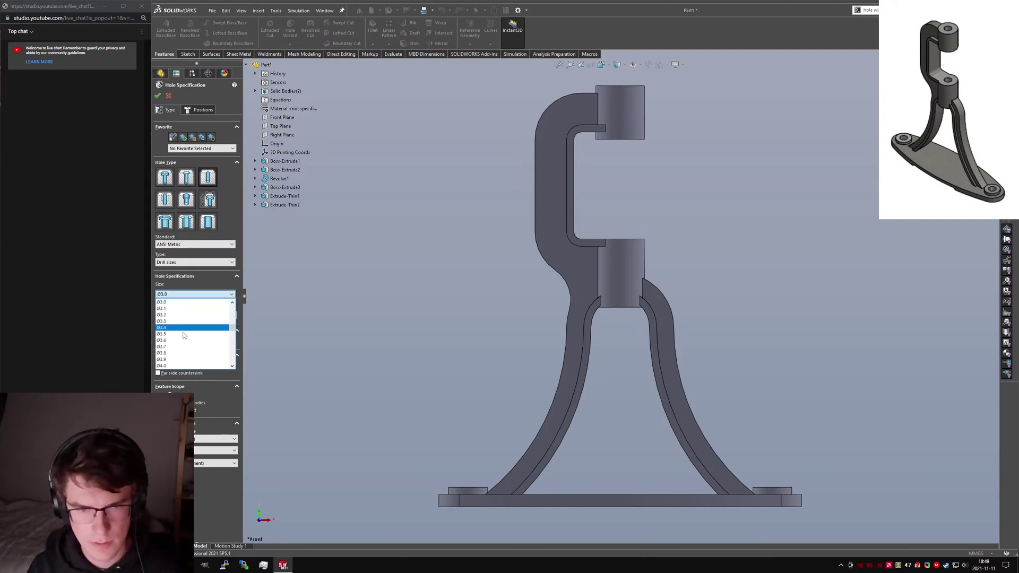
left_click(186, 295)
left_click(184, 263)
left_click(183, 276)
left_click(183, 295)
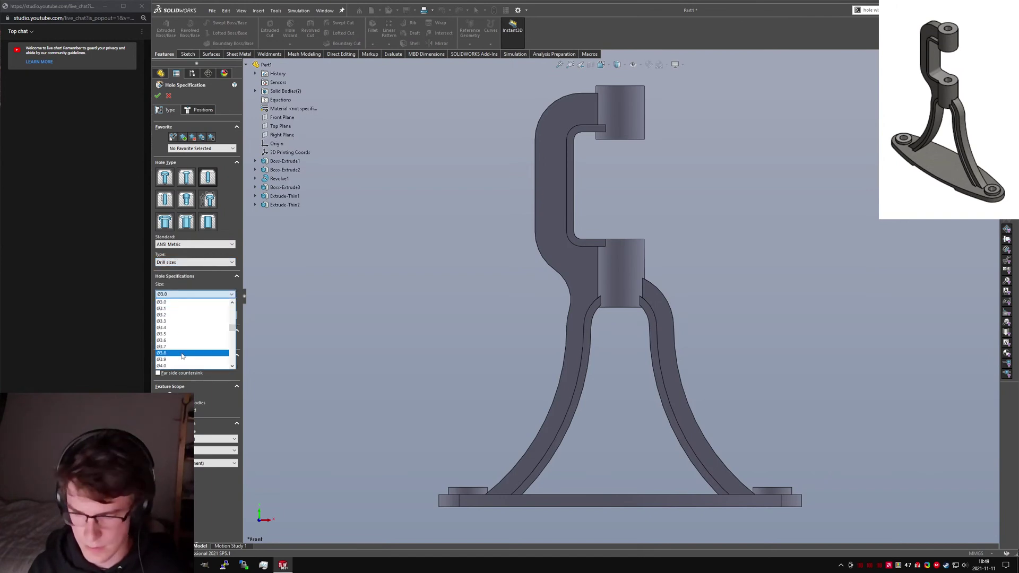
scroll(194, 345, "down", 12)
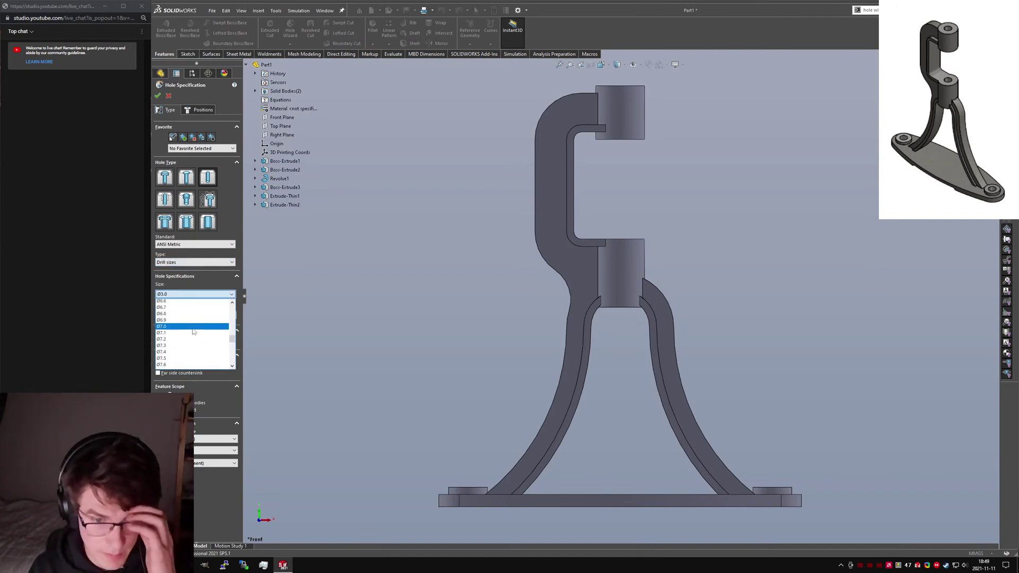
scroll(194, 339, "down", 2)
left_click(174, 365)
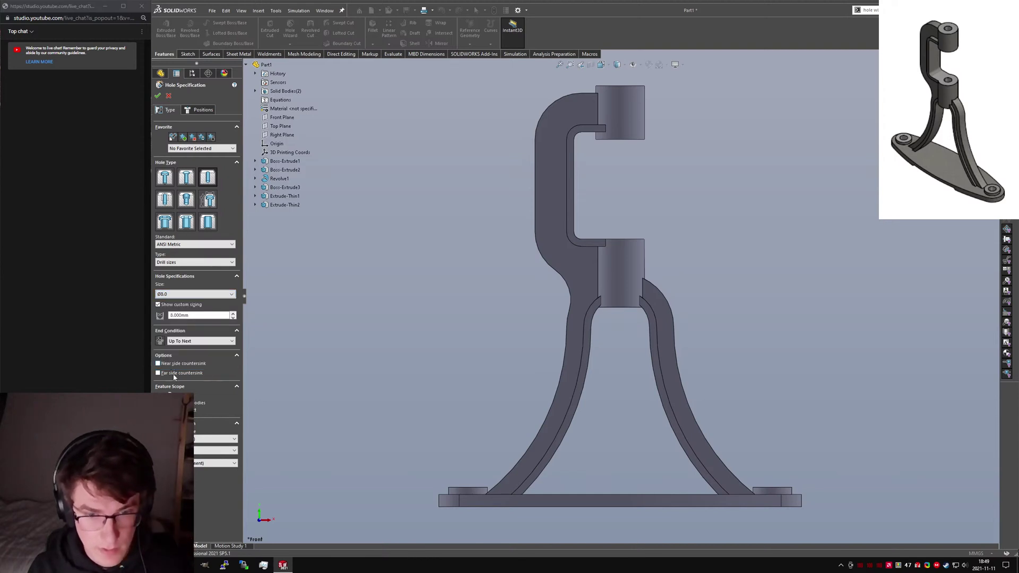
middle_click_drag(767, 363, 598, 158)
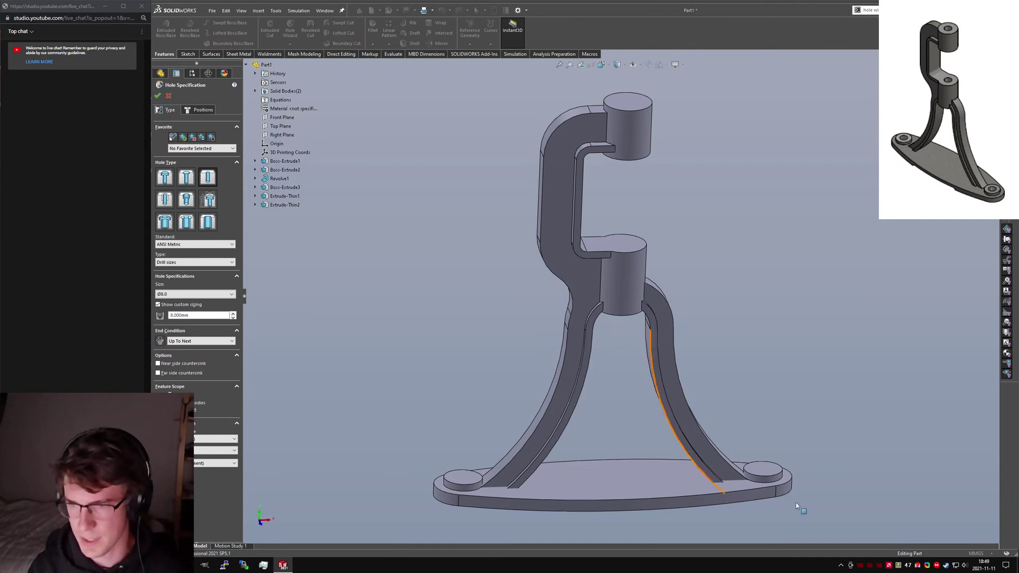
scroll(587, 473, "down", 5)
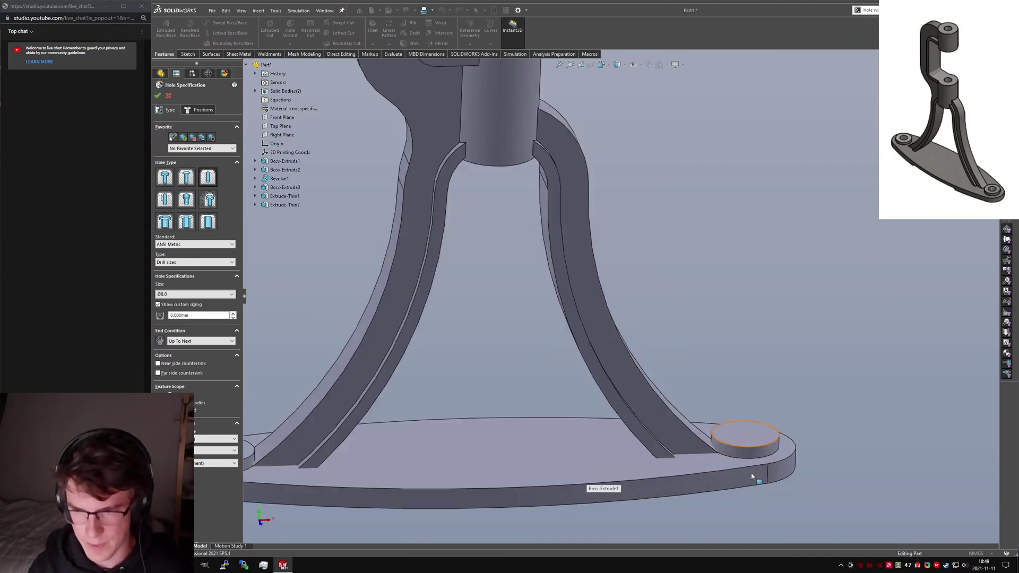
scroll(630, 412, "up", 6)
key("f")
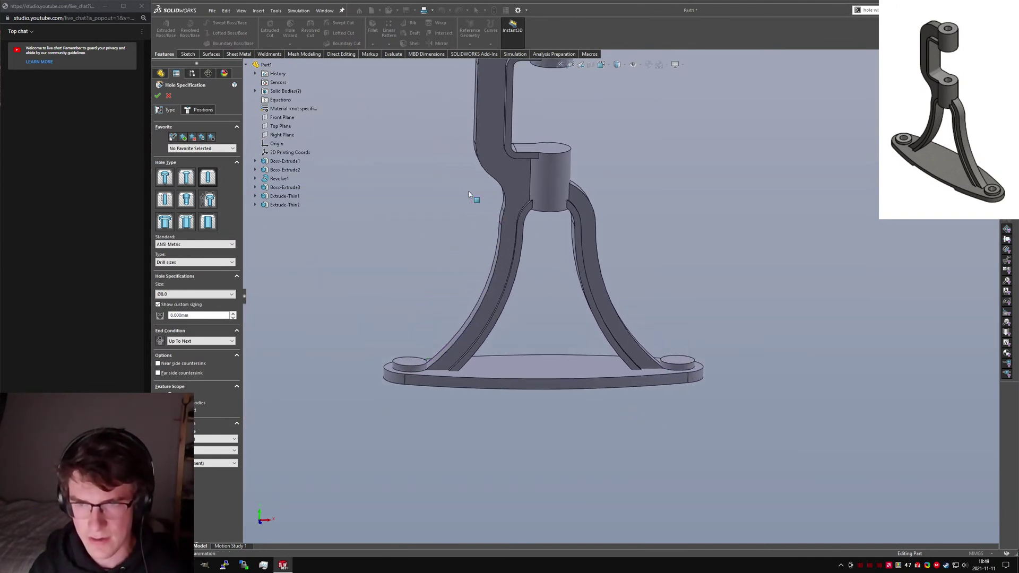
middle_click_drag(626, 378, 566, 455)
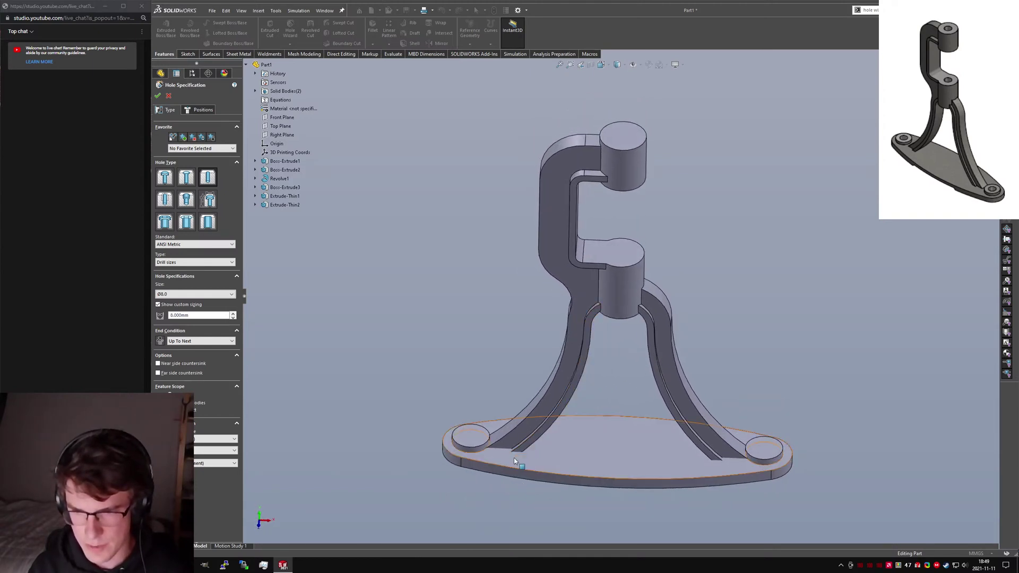
key("Escape")
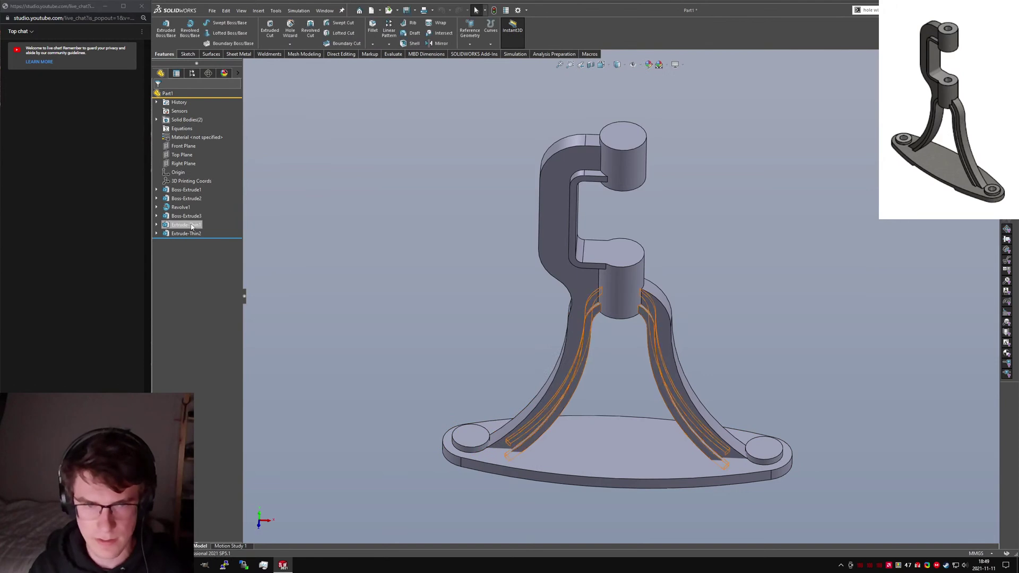
Step: Reorder the legs' thin extrusion after the arm's, and limit the arm's thin extrusion scope to the arm-and-leg body and both cylinders
left_click_drag(186, 225, 182, 233)
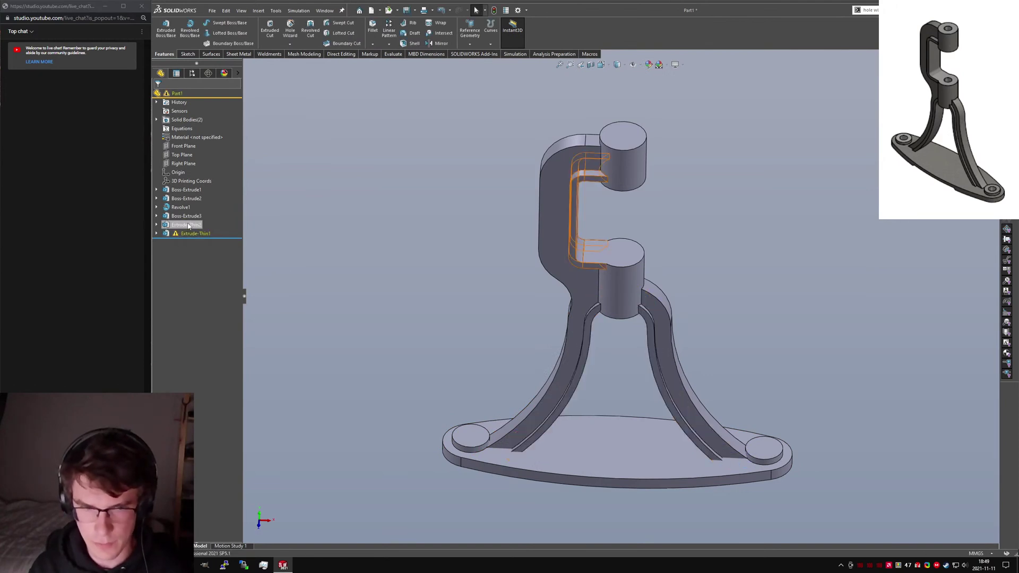
left_click(183, 225)
left_click(196, 201)
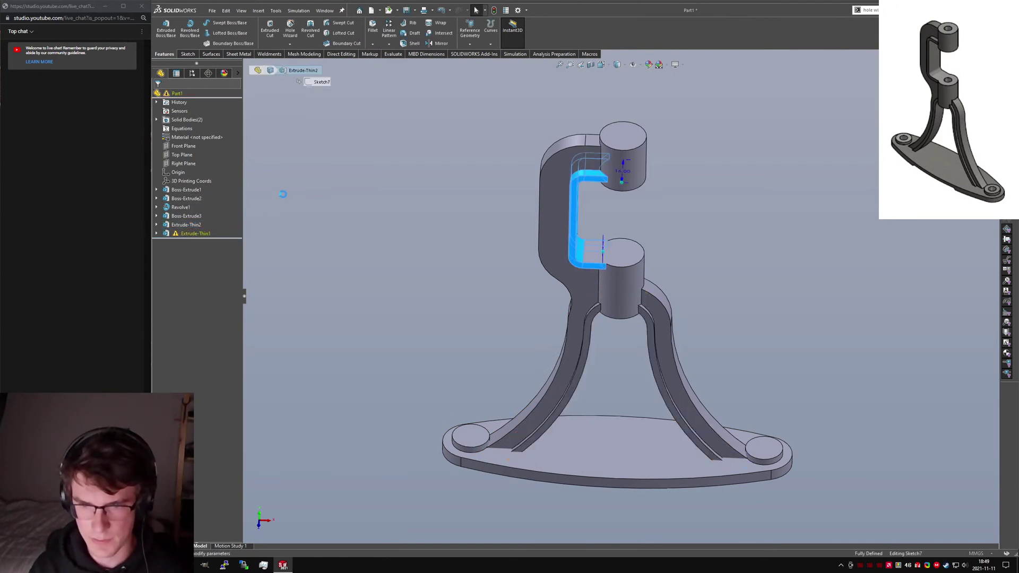
left_click(183, 297)
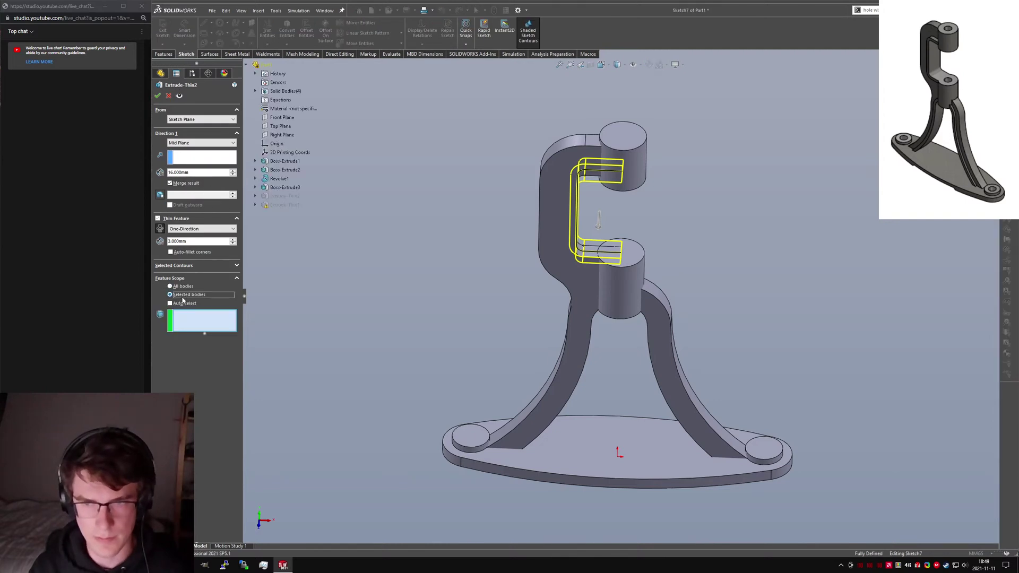
left_click(594, 275)
left_click(618, 297)
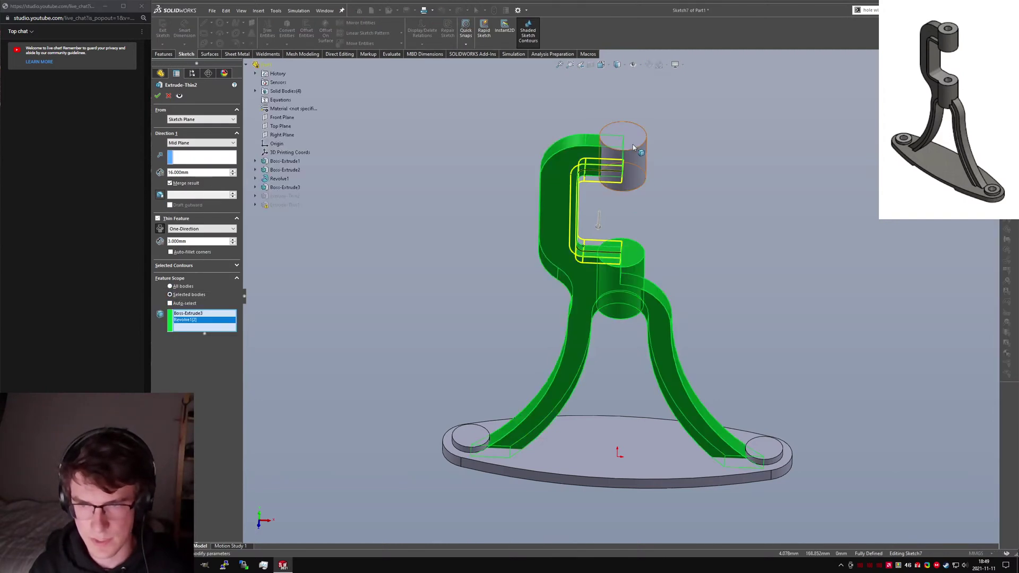
left_click(632, 145)
left_click(166, 97)
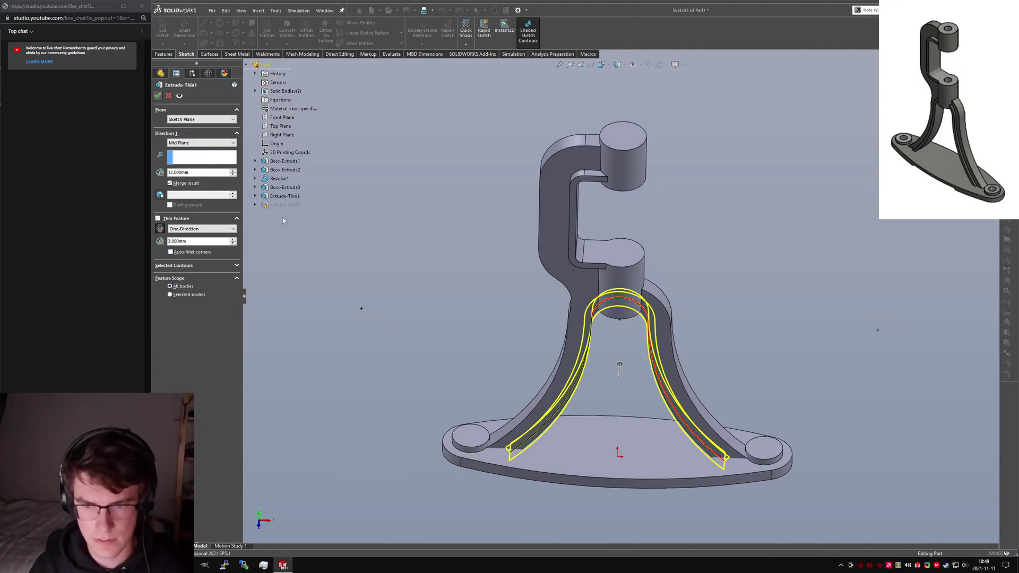
key("Return")
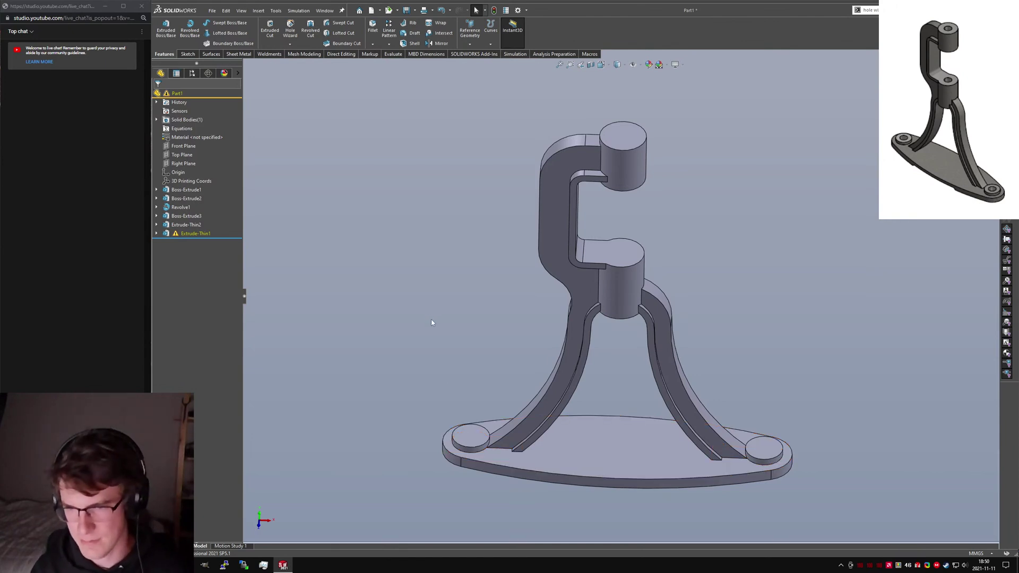
Step: Turn off merging for the arm's thin extrusion, and reconfirm the legs' thin extrusion with its scope on all bodies
left_click(194, 234)
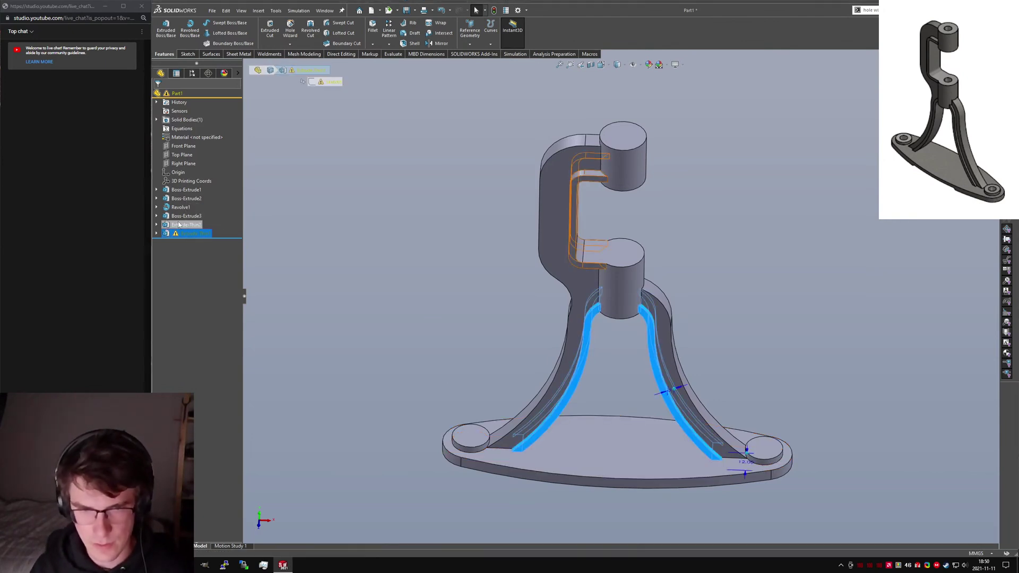
left_click(180, 225)
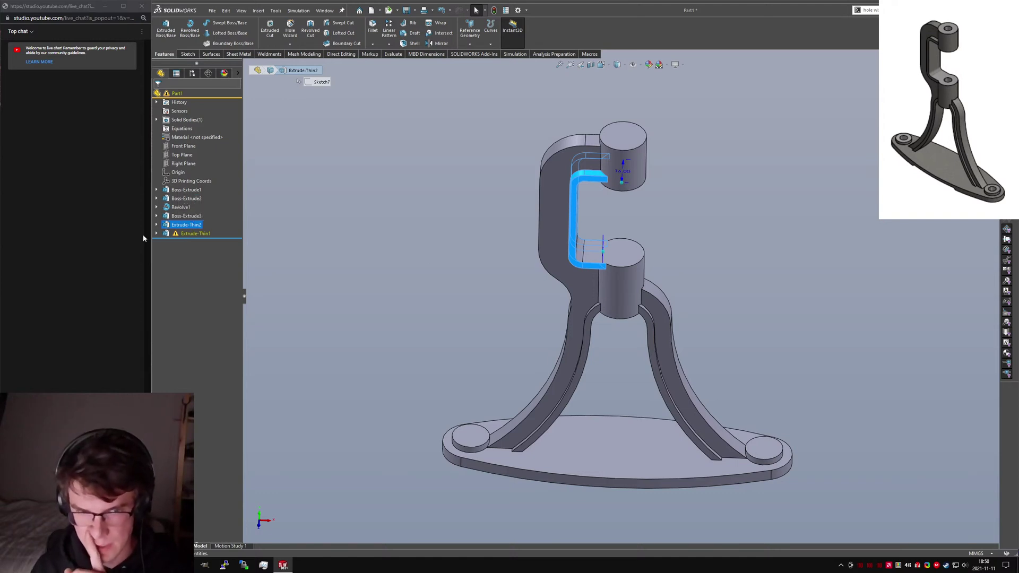
right_click(187, 228)
left_click(192, 202)
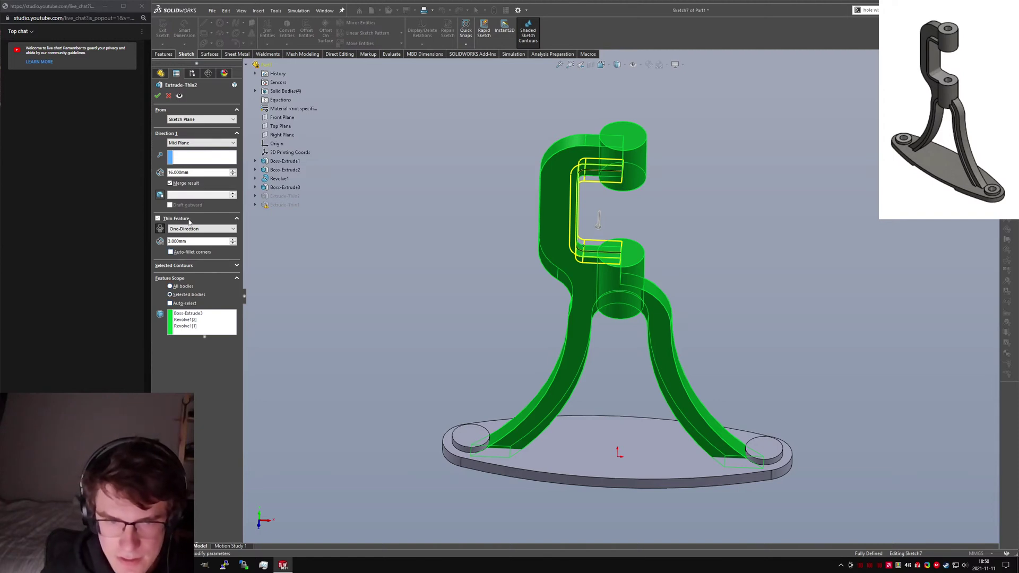
left_click(186, 184)
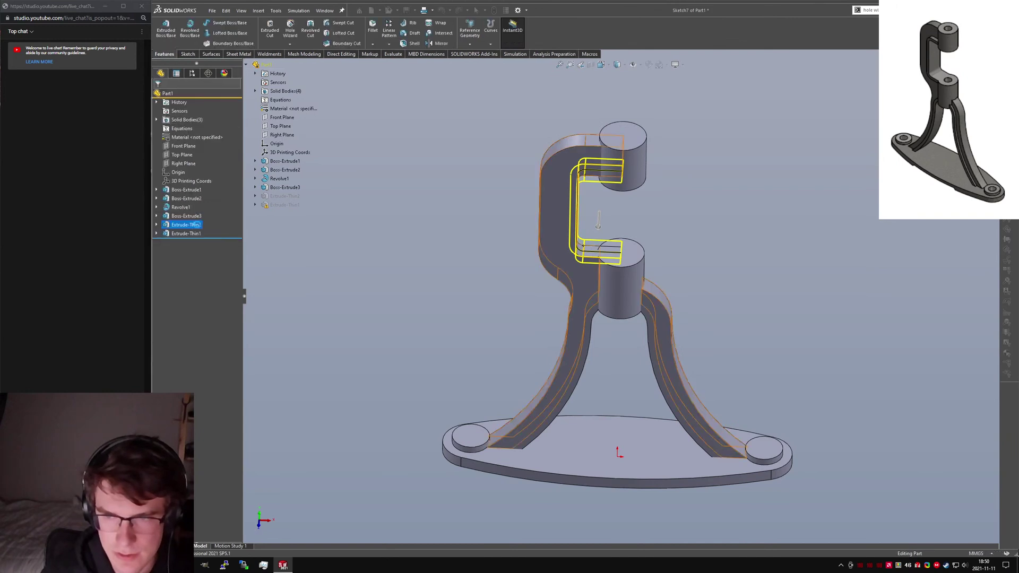
left_click(180, 236)
left_click(187, 209)
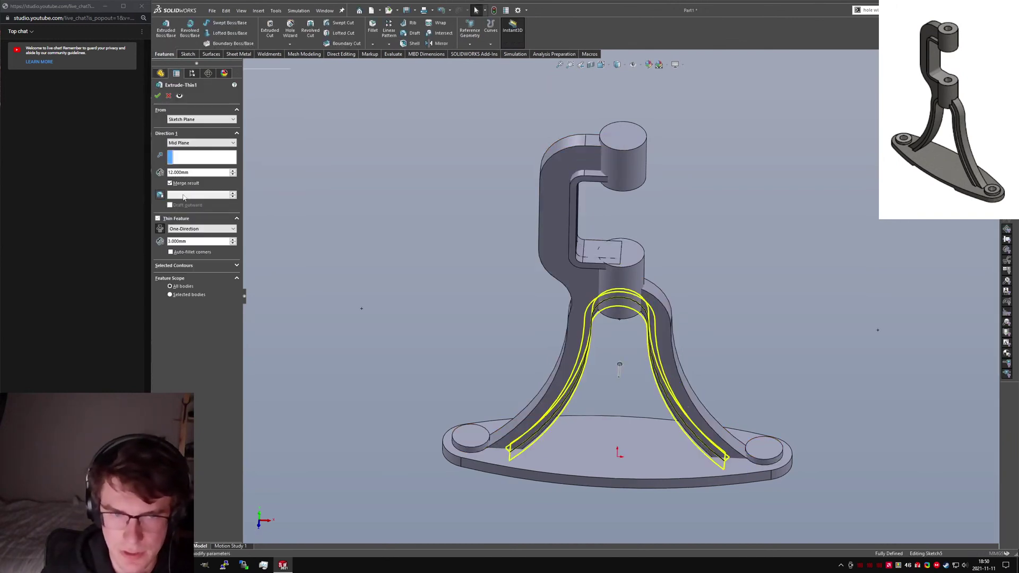
left_click(157, 96)
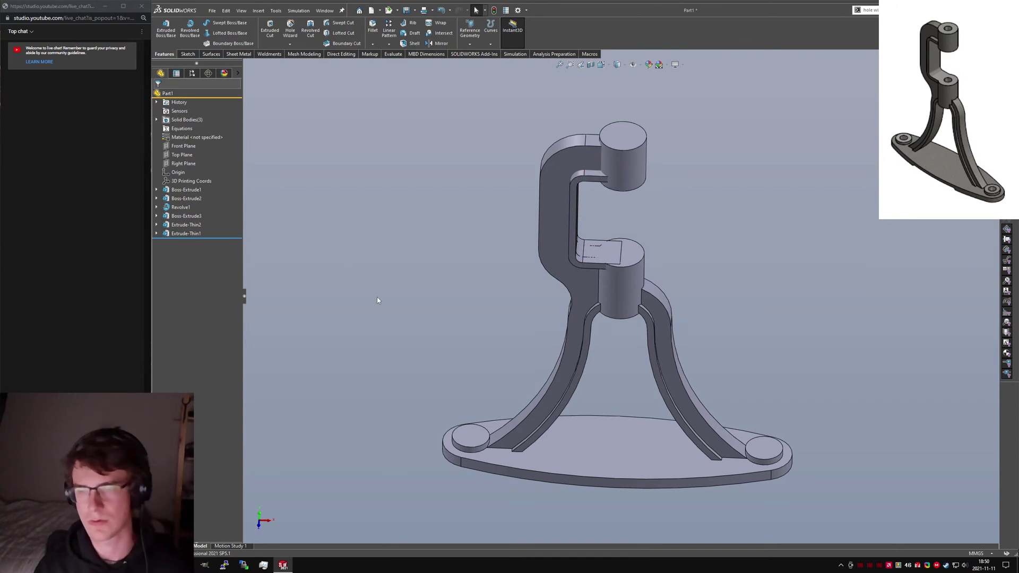
Step: Switch the feature tree to flat display and examine the dependencies of the cylinders' revolve, its sketch and the arm-and-leg profile sketch
key("ctrl+t")
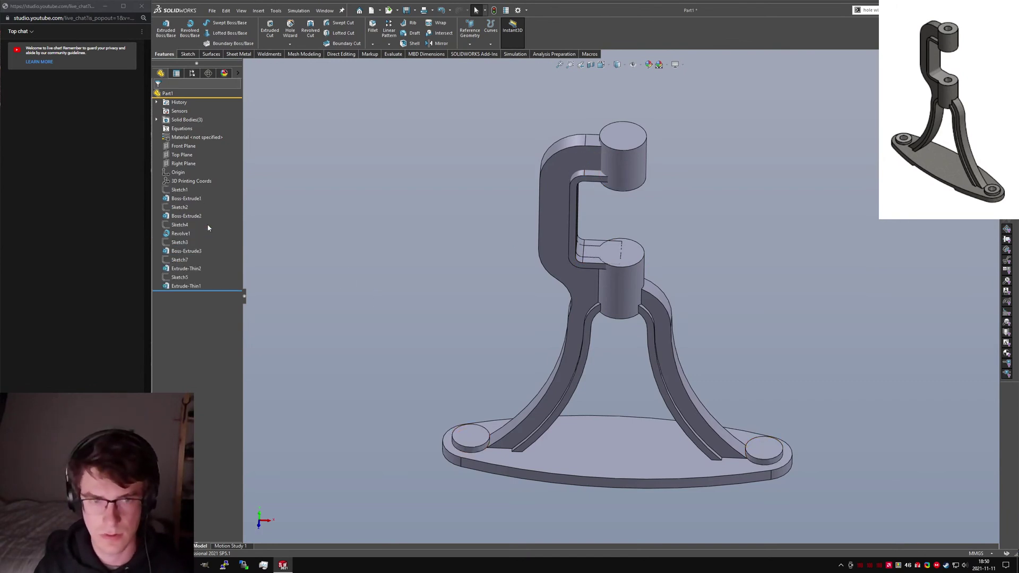
left_click_drag(179, 236, 181, 238)
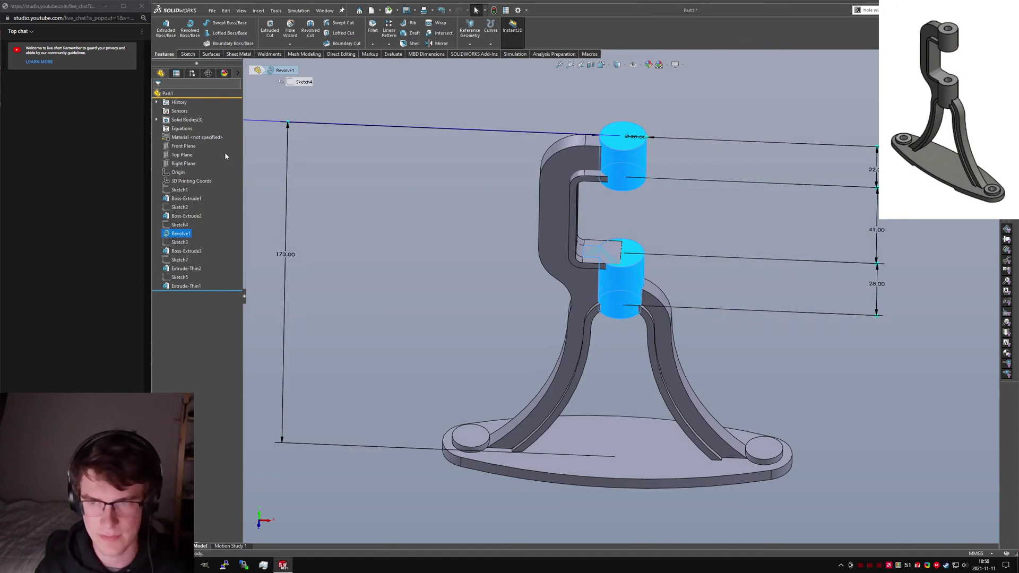
left_click(179, 224)
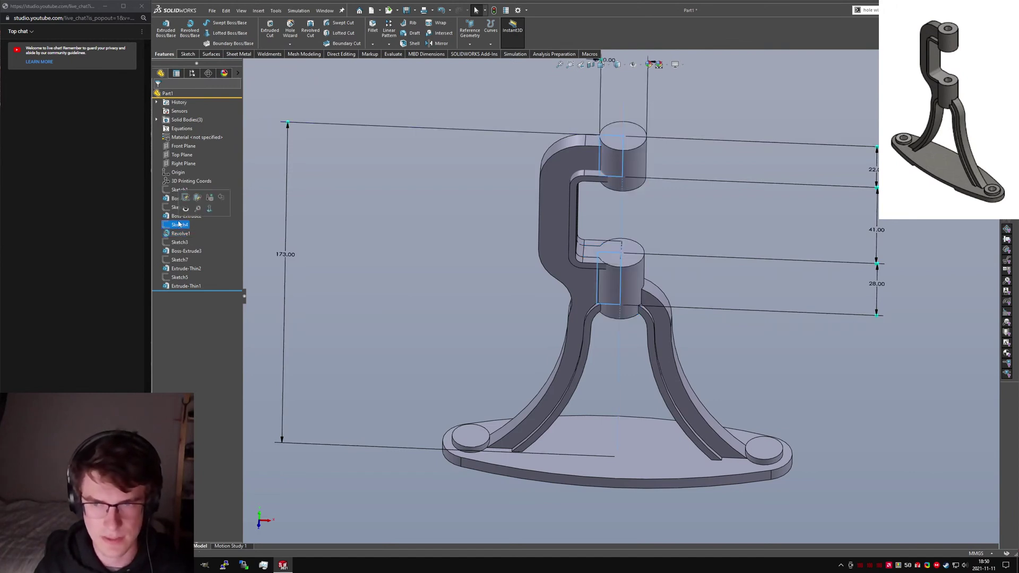
left_click(160, 94)
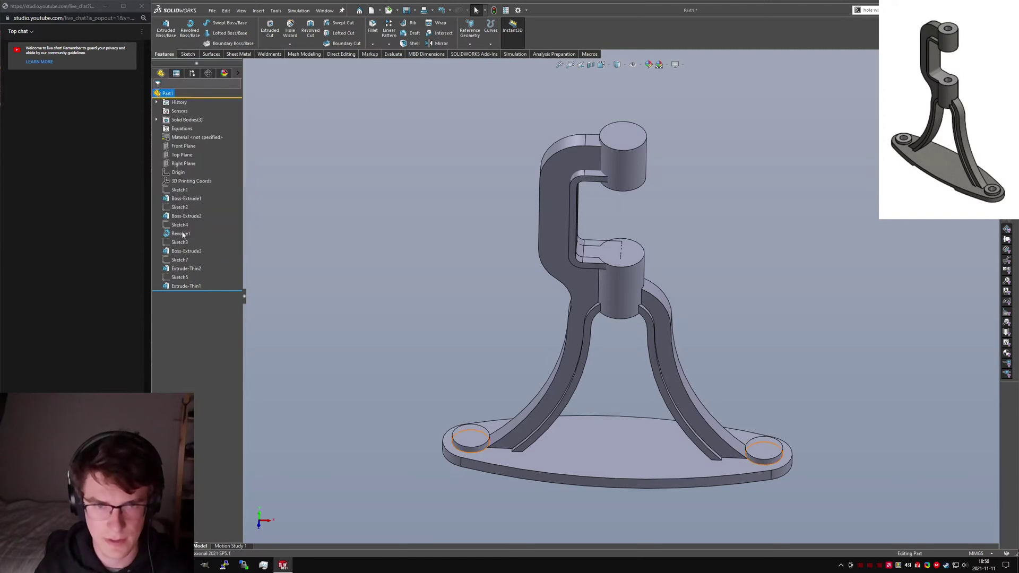
left_click(180, 225)
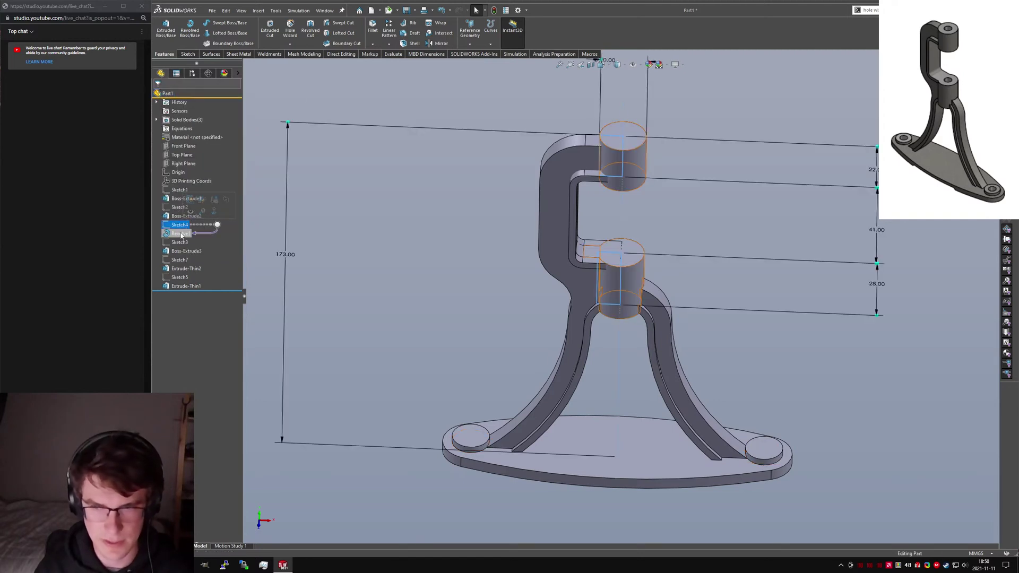
left_click(180, 233)
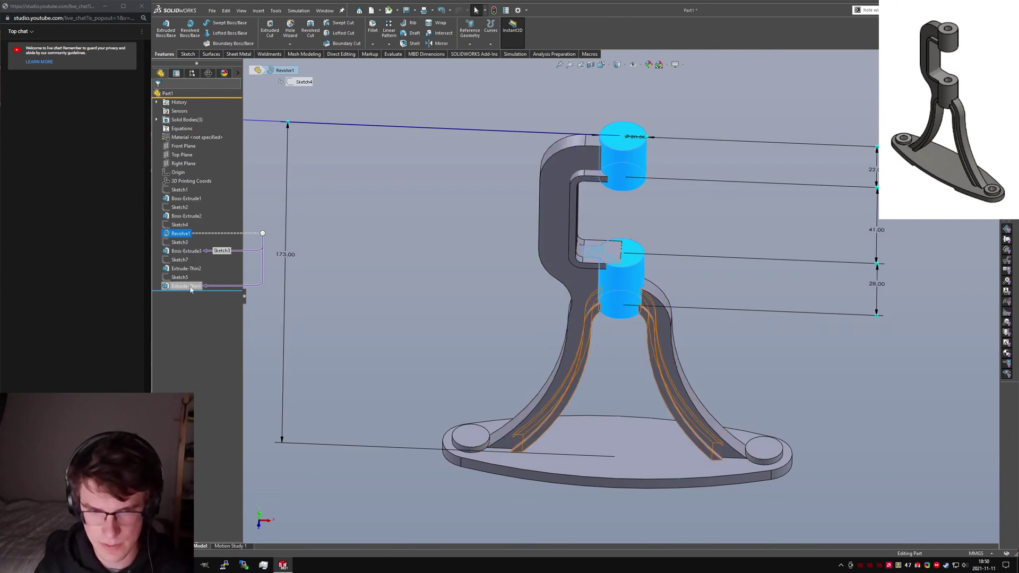
left_click(180, 242)
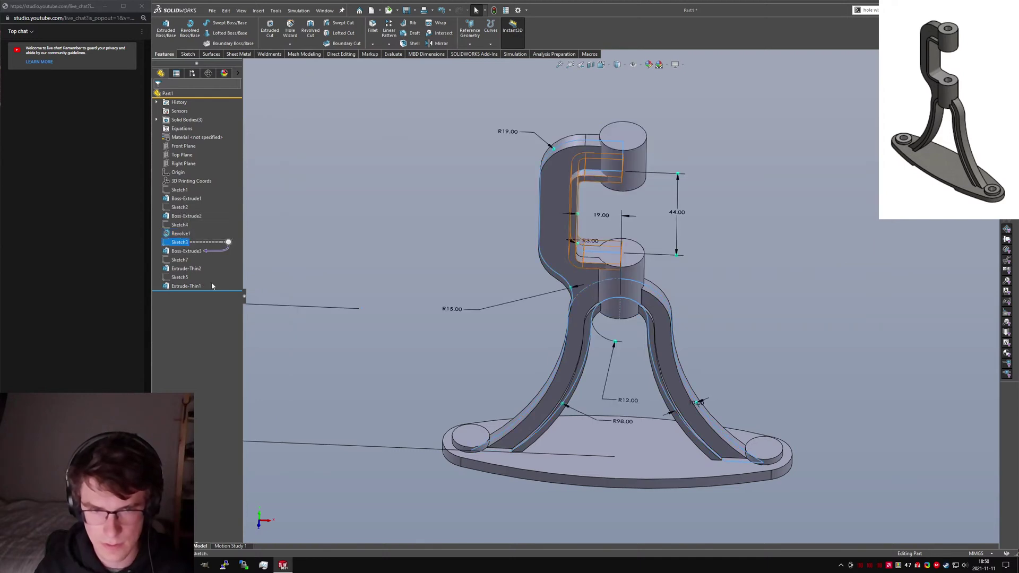
Step: Suppress the cylinders' revolve with its dependent features, and unsuppress the arm-and-leg profile sketch
left_click(180, 234)
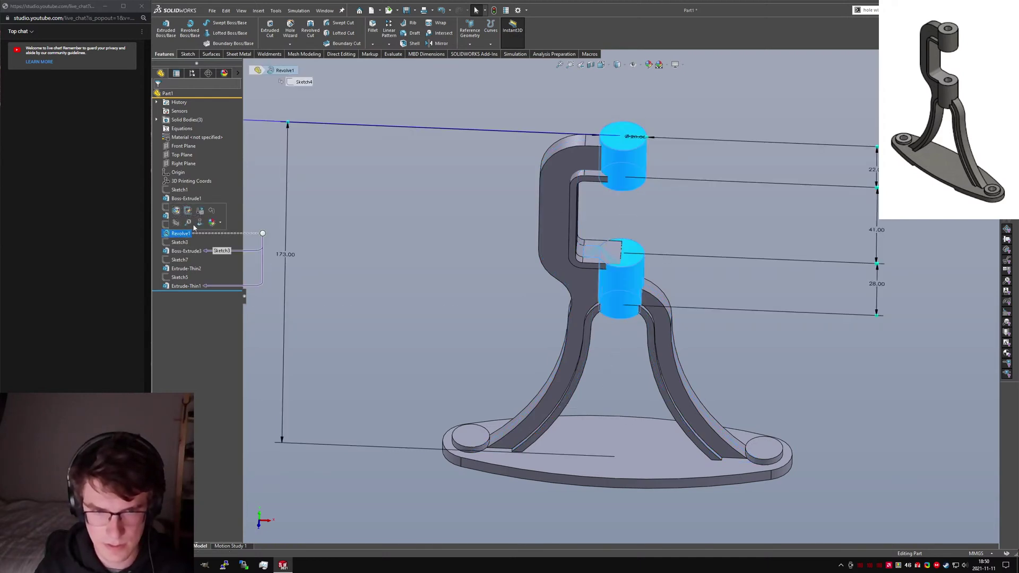
left_click(179, 242)
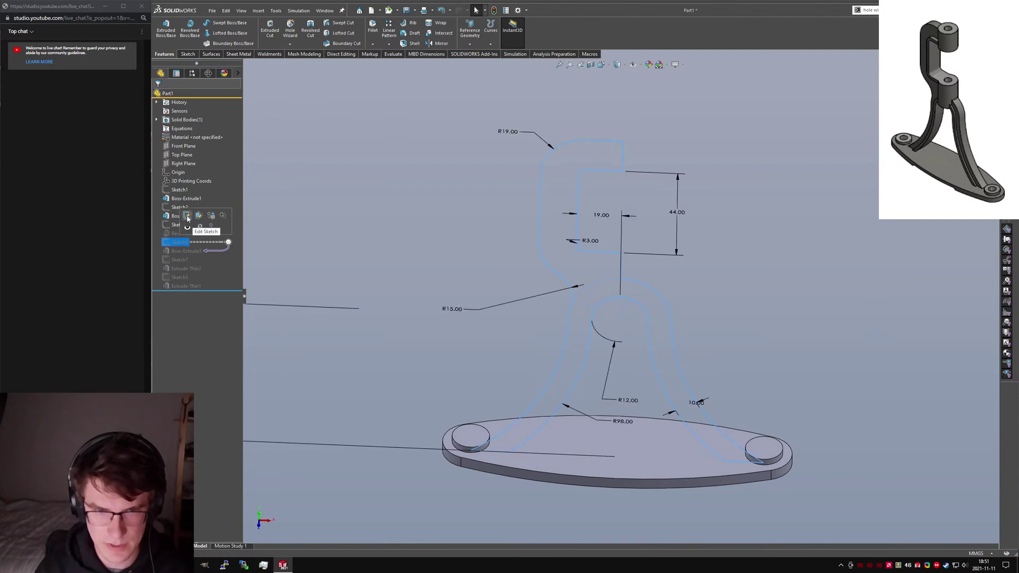
left_click(188, 216)
left_click(558, 286)
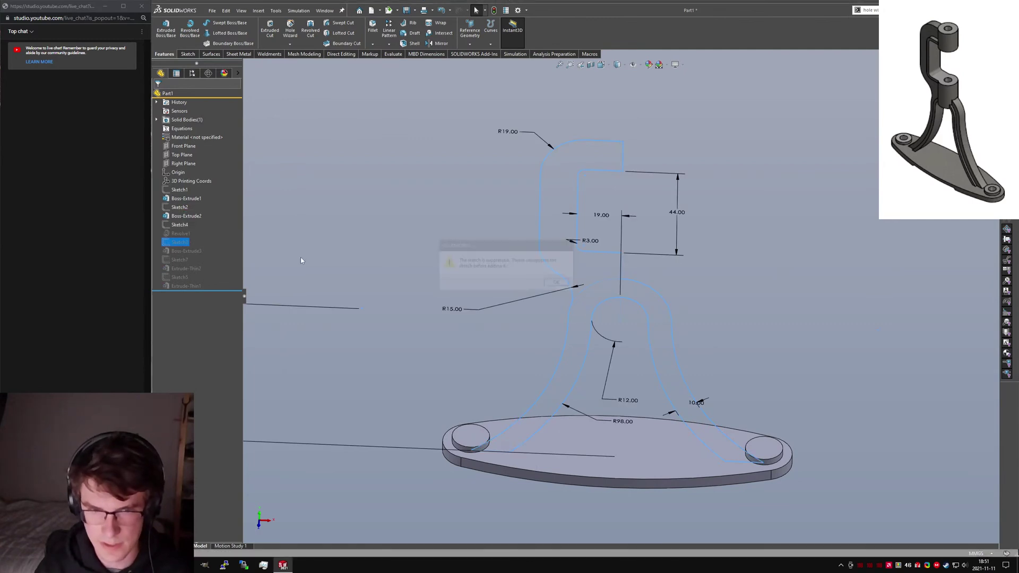
right_click(177, 245)
left_click(209, 219)
Step: Open the arm-and-leg profile sketch for editing and hide the revolved cylinders
right_click(178, 242)
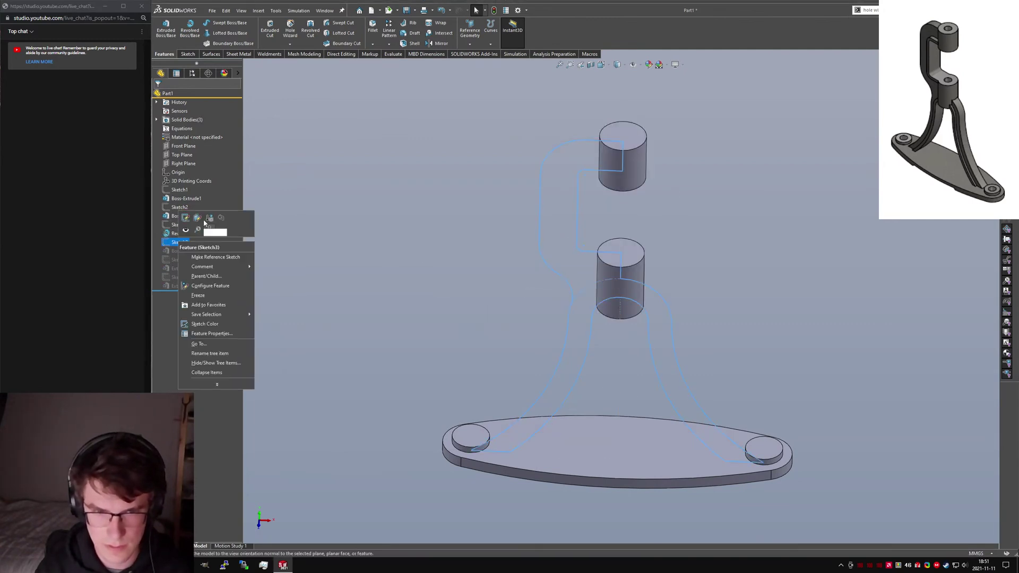
left_click(185, 218)
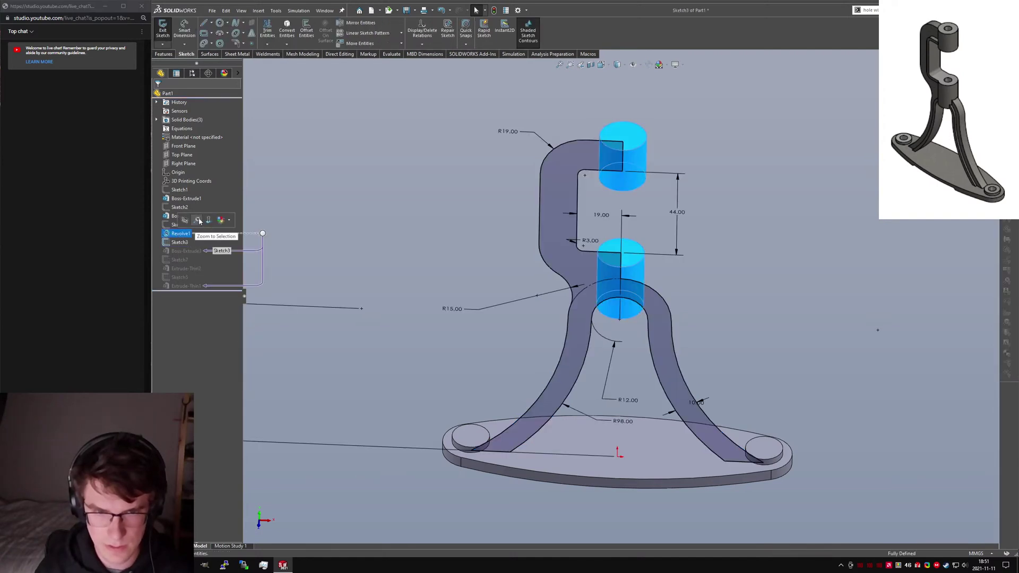
right_click(177, 235)
left_click(185, 222)
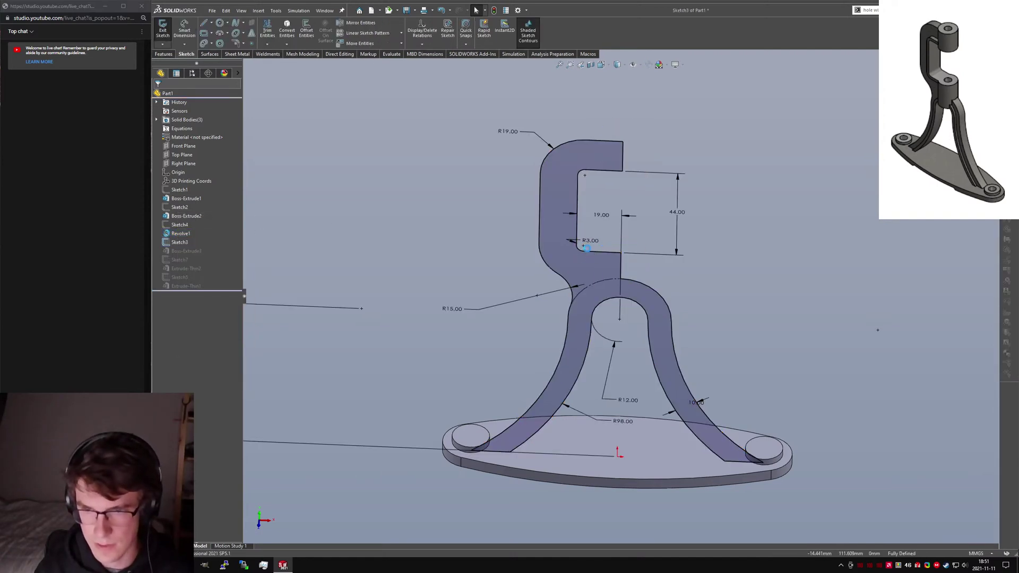
Step: Replace the collinear relation of the arm opening's lower line with one to the lower cylinder's line in the cylinders' sketch, and exit the sketch
left_click(595, 255)
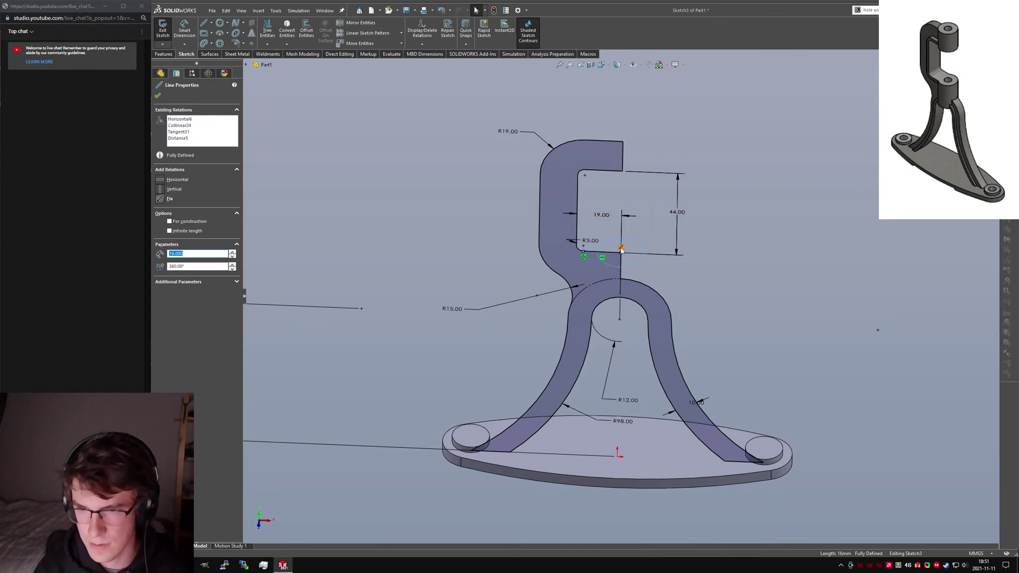
key("Escape")
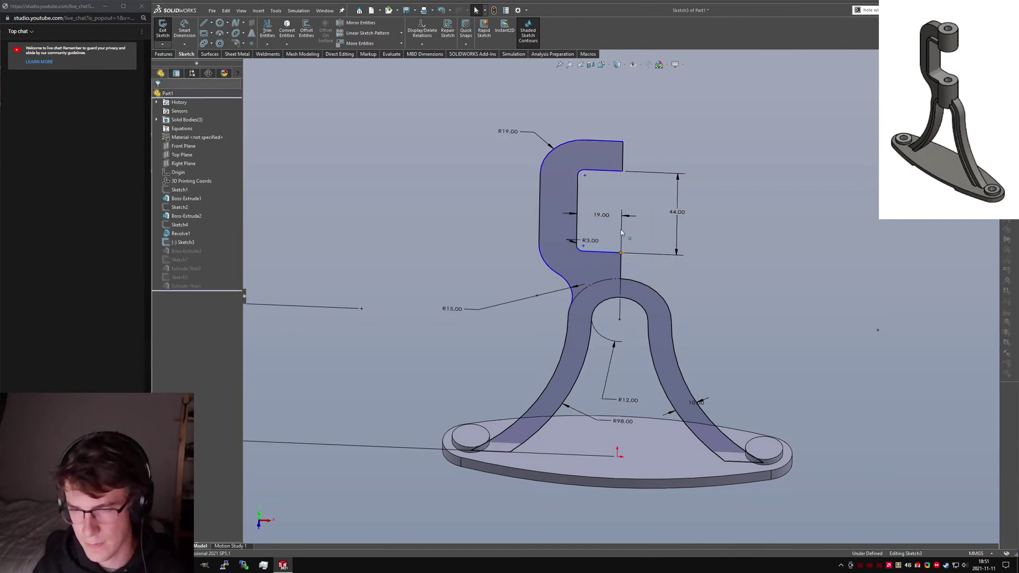
left_click(620, 251)
key("Escape")
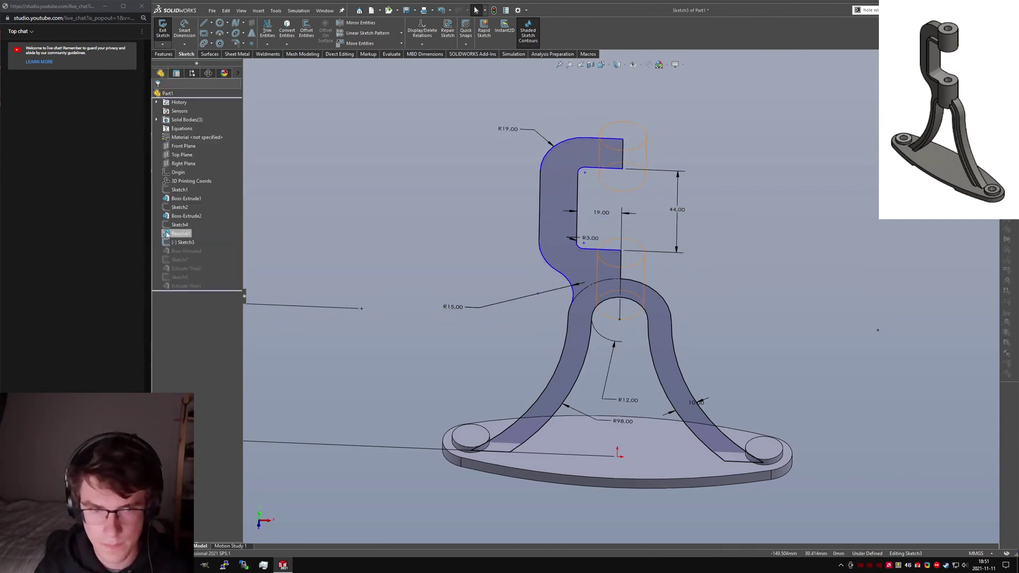
left_click(601, 252)
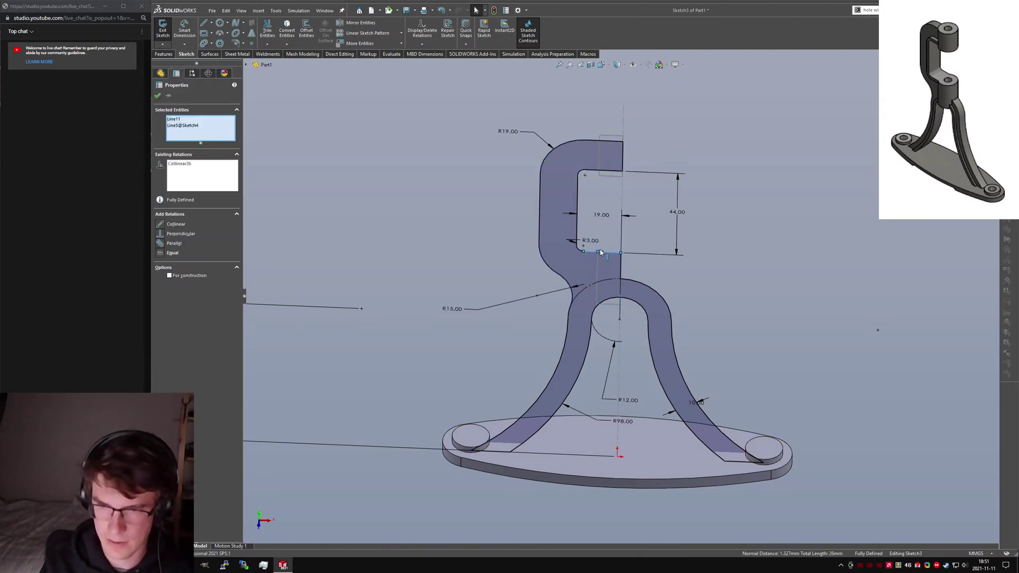
left_click(720, 288)
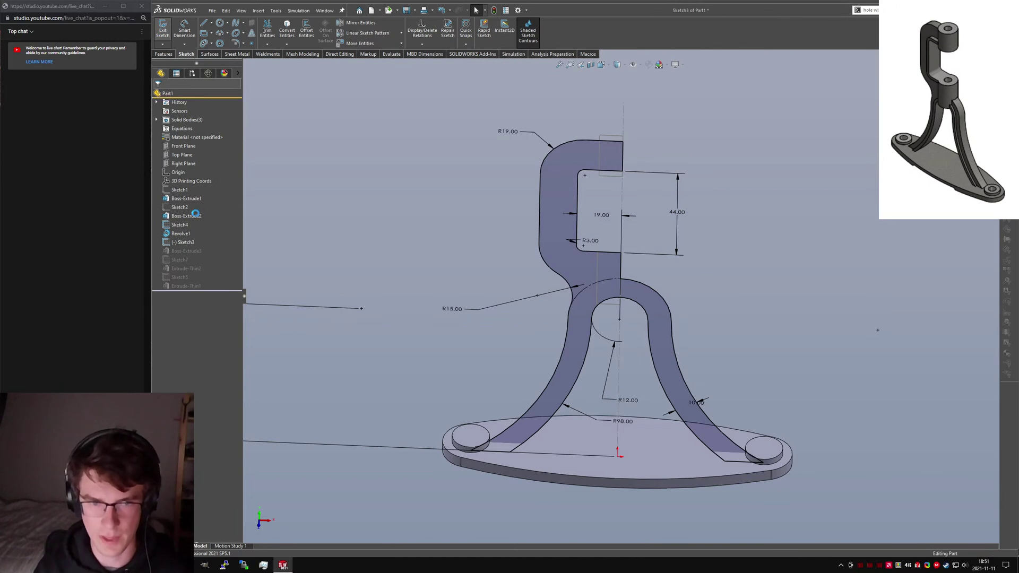
Step: Unsuppress the arm-and-leg profile extrusion together with both thin extrusions, and hide the cylinders' sketch
left_click(183, 234)
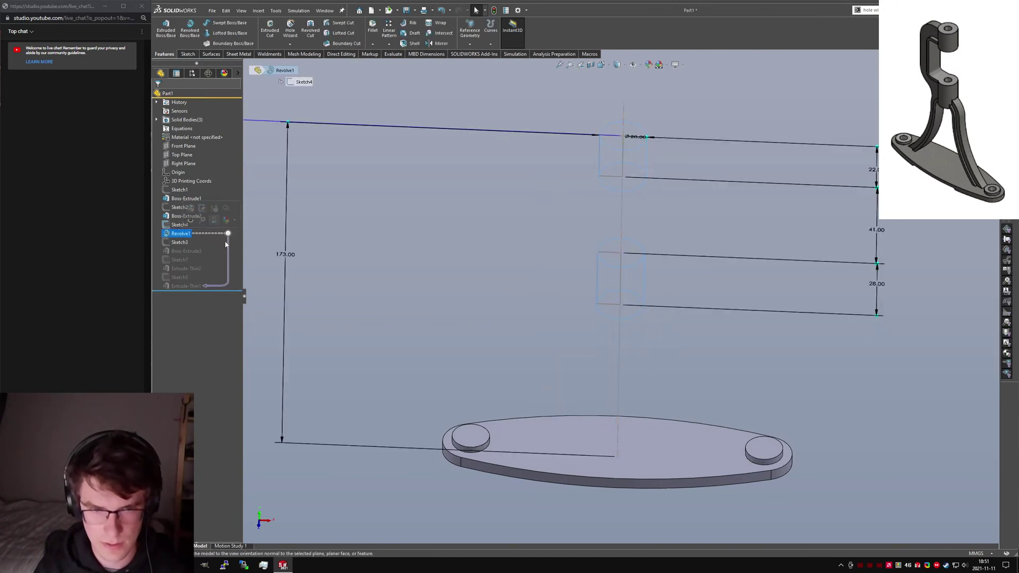
left_click(173, 227)
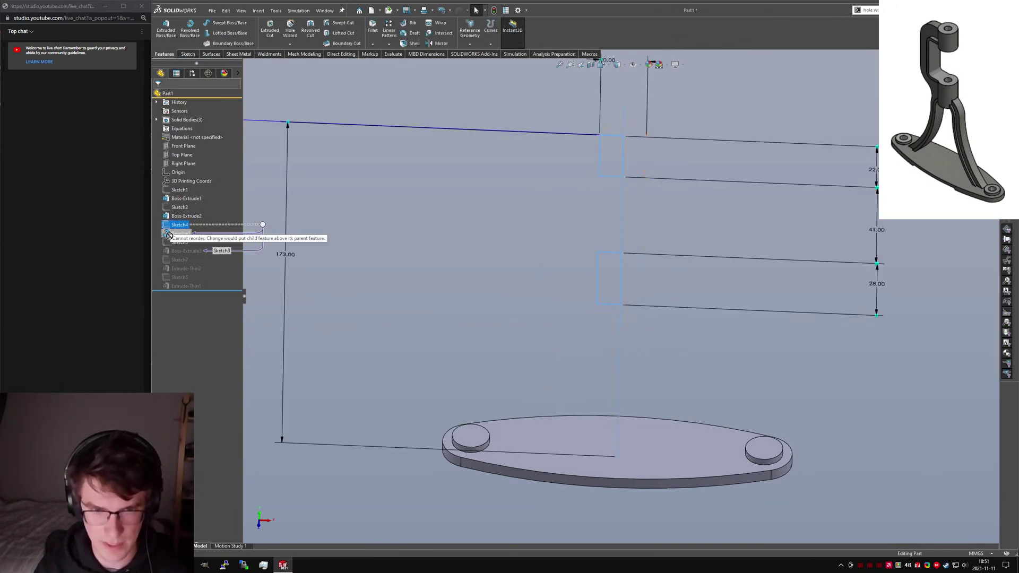
left_click(175, 233)
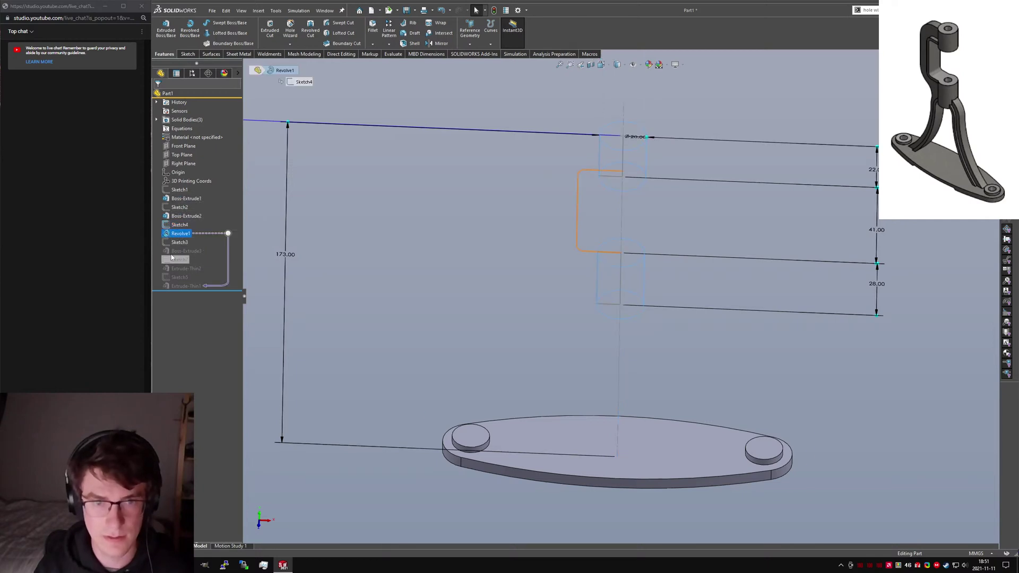
left_click(183, 287)
left_click(191, 270)
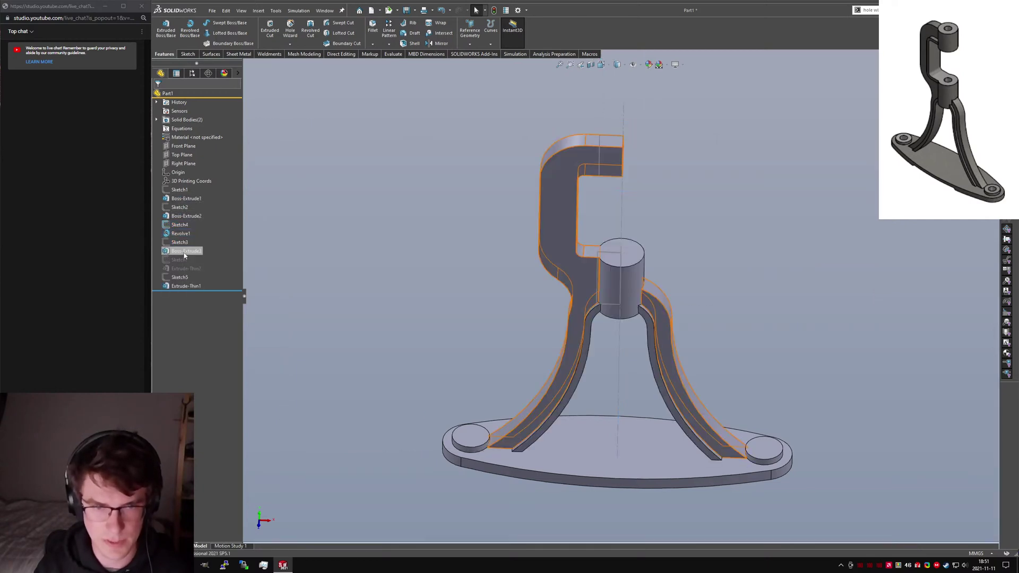
left_click(183, 269)
left_click(191, 246)
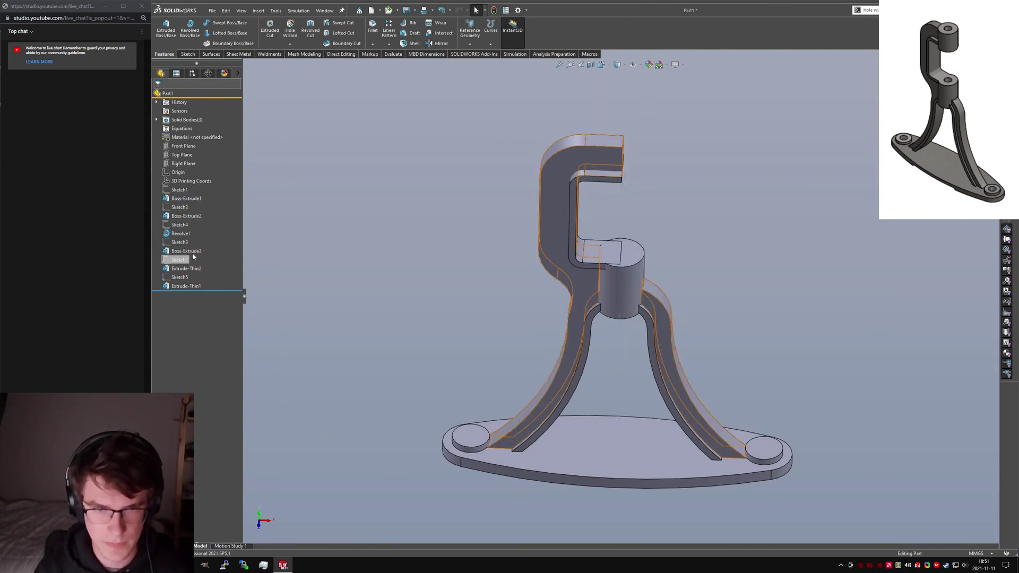
Step: Try to reorder the arm-and-leg profile extrusion in the feature tree, and turn off the flat tree display
left_click(181, 252)
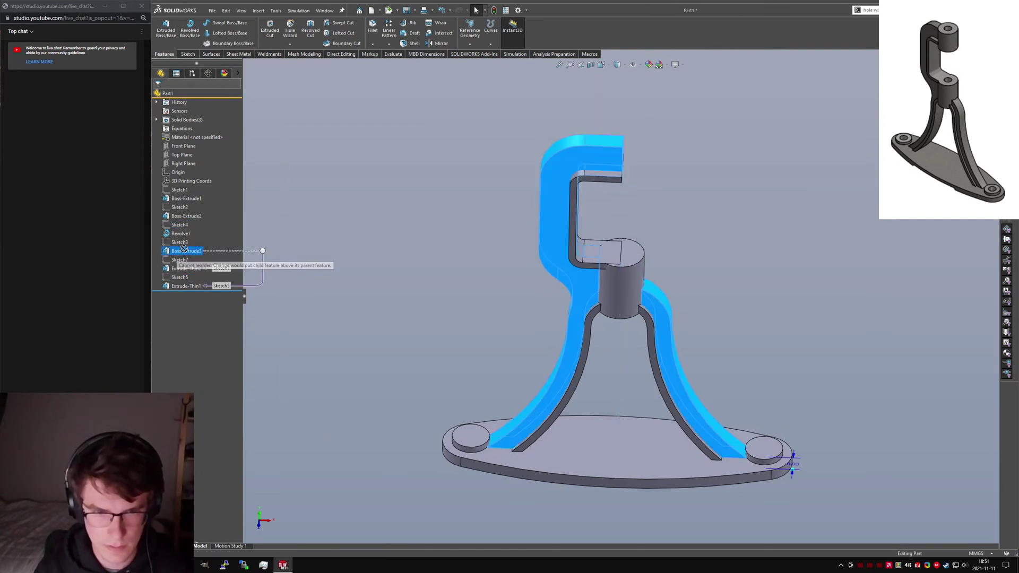
left_click(186, 269)
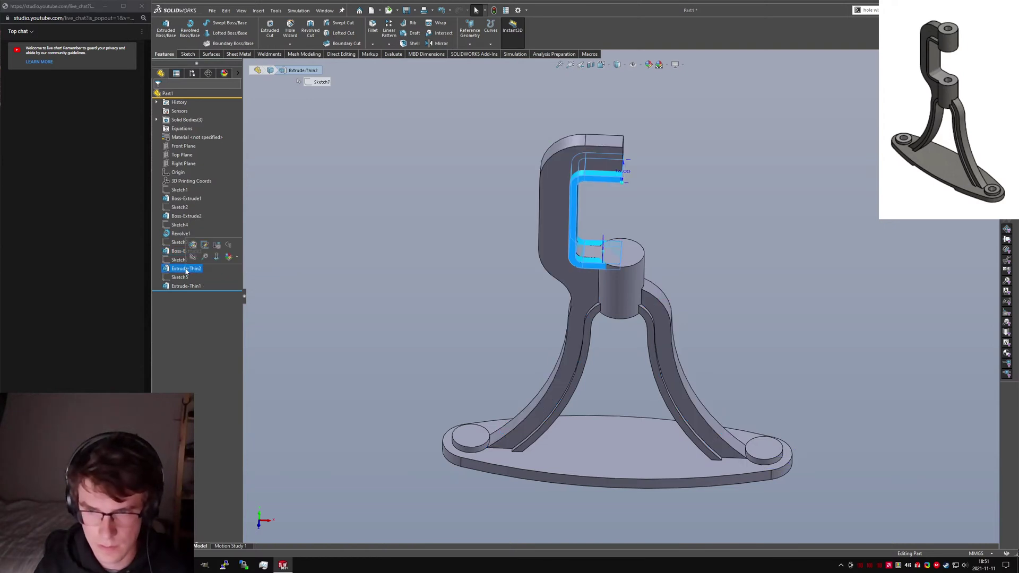
left_click(212, 292)
key("ctrl+t")
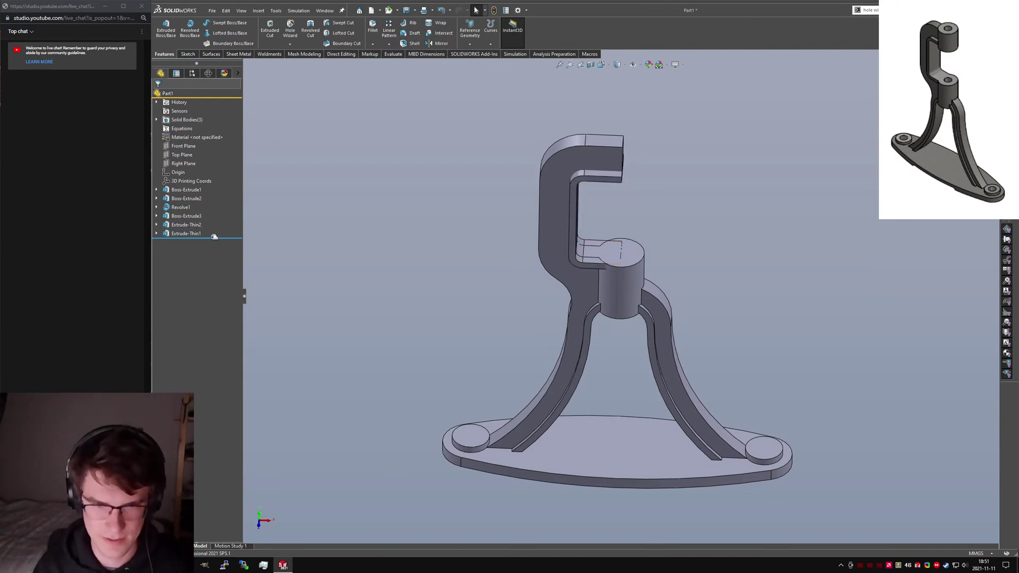
Step: Roll the model back to just after the arm-and-leg profile extrusion and show the revolved cylinders
left_click_drag(213, 239, 216, 221)
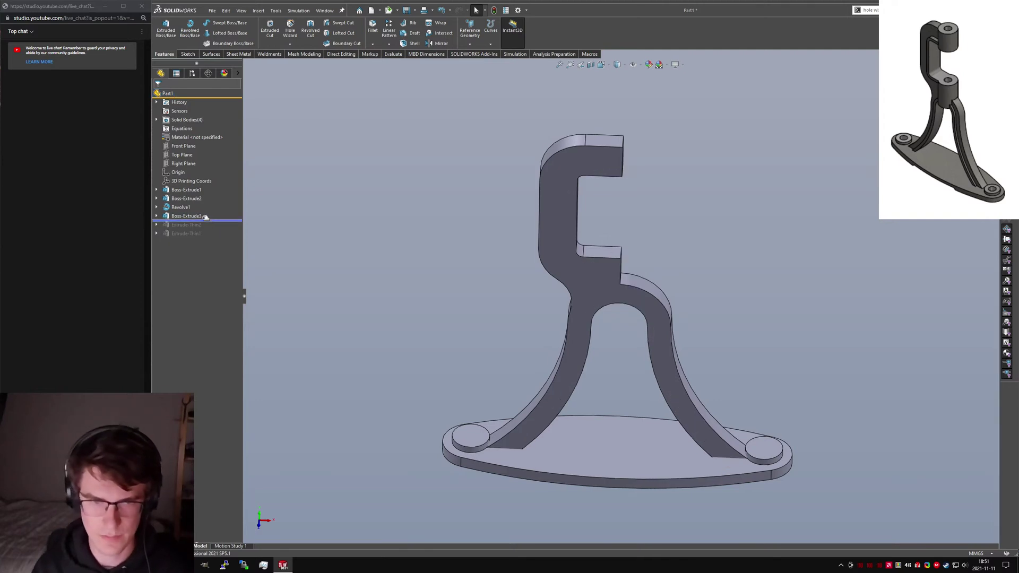
left_click(181, 207)
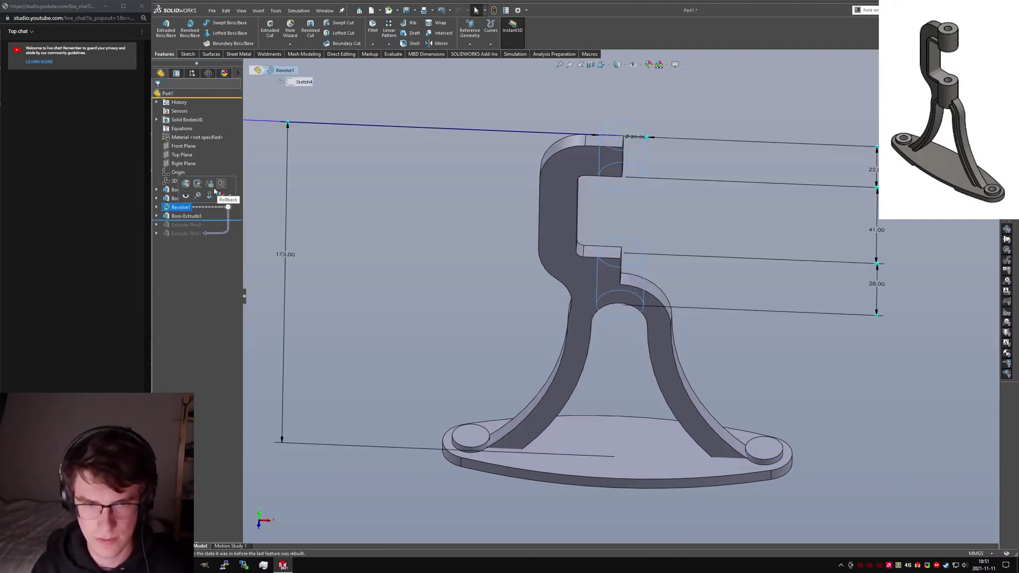
left_click(186, 196)
left_click(185, 209)
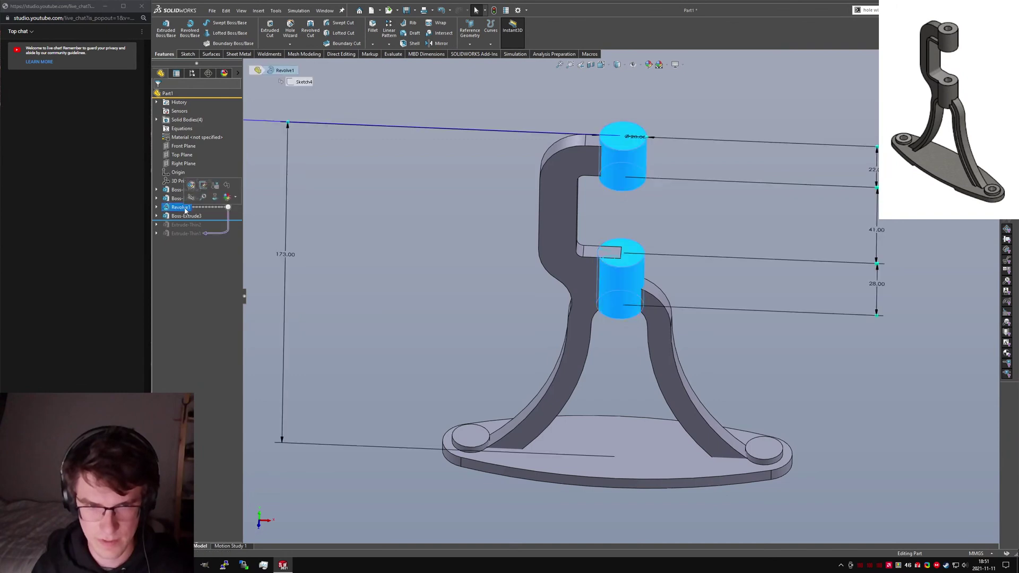
Step: Try to reorder the cylinders' revolve and the arm-and-leg profile extrusion in the feature tree
left_click_drag(182, 208, 177, 217)
left_click(177, 218)
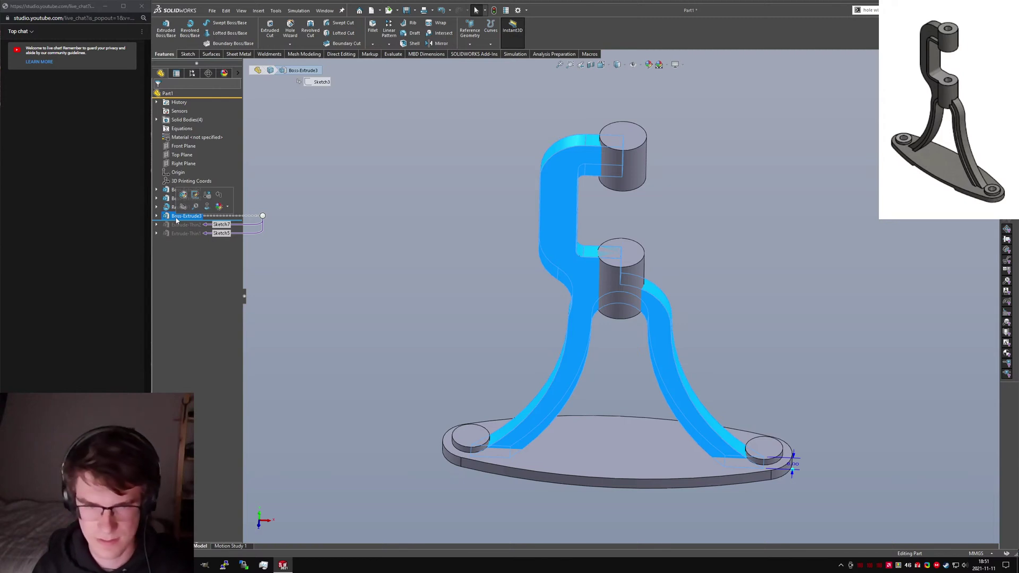
left_click(173, 209)
left_click(169, 216)
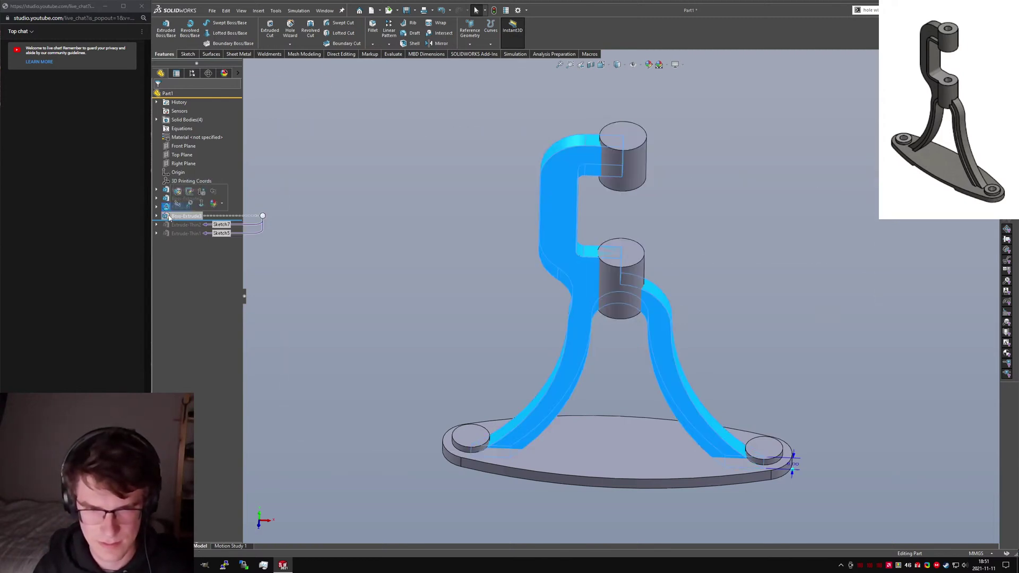
left_click_drag(170, 216, 183, 217)
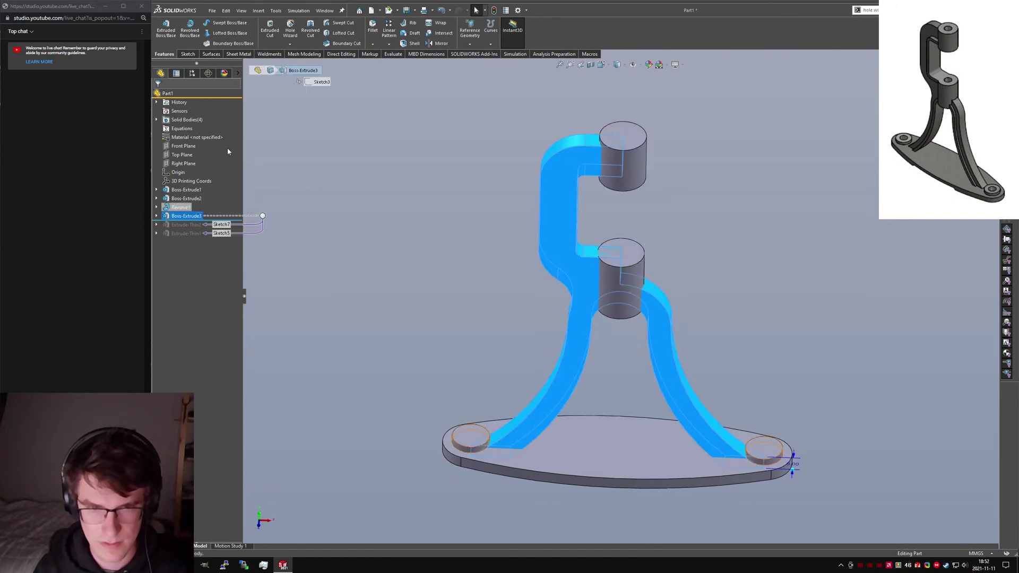
Step: Toggle the dynamic reference visualization of feature dependencies for the part
right_click(171, 93)
left_click(230, 83)
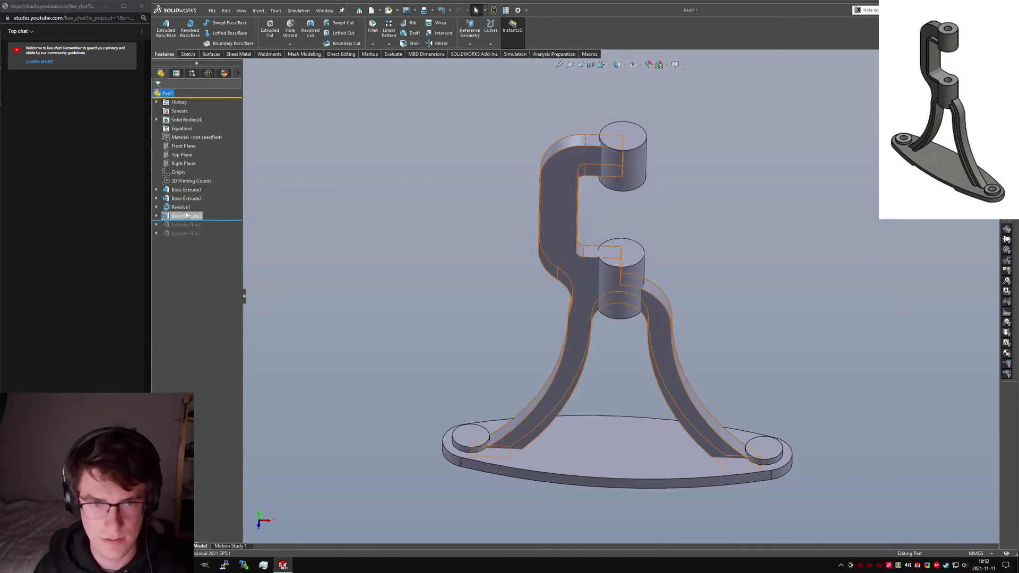
right_click(170, 95)
left_click(220, 83)
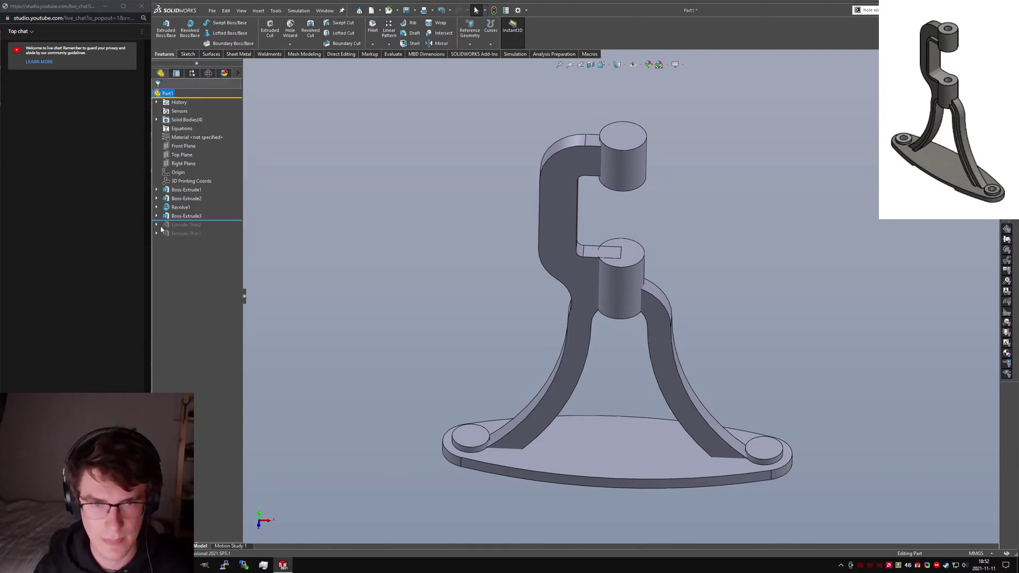
right_click(170, 95)
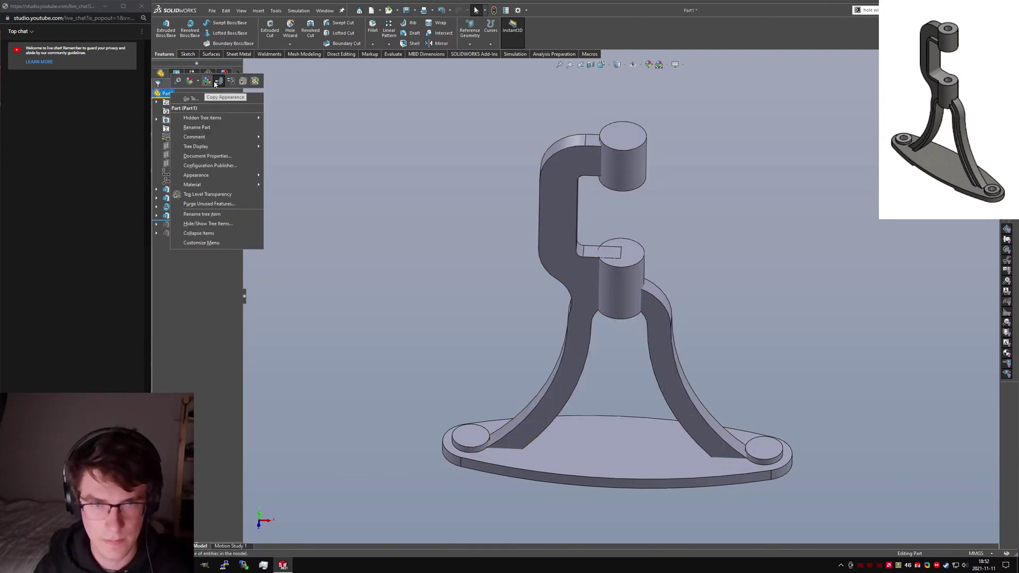
left_click(209, 86)
right_click(162, 94)
key("Escape")
Step: Expand the cylinders' revolve and the arm-and-leg profile extrusion, and examine the dependencies of their sketches
left_click(180, 207)
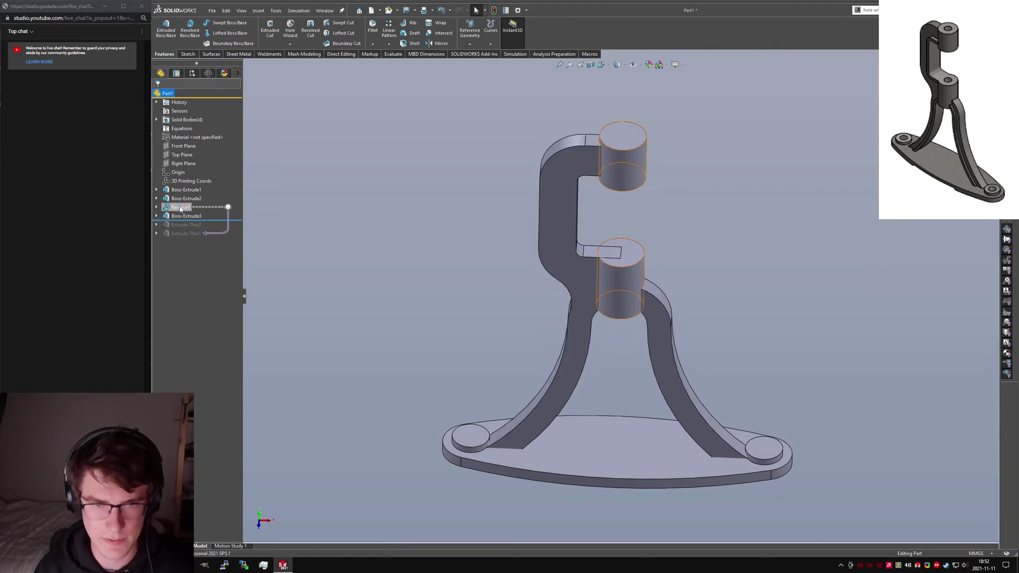
left_click(157, 208)
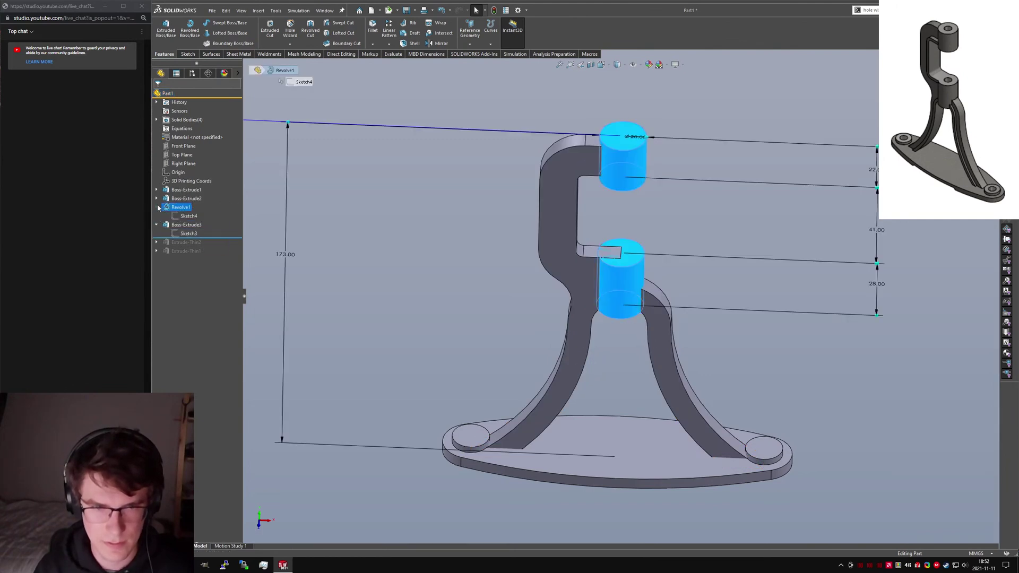
left_click(186, 216)
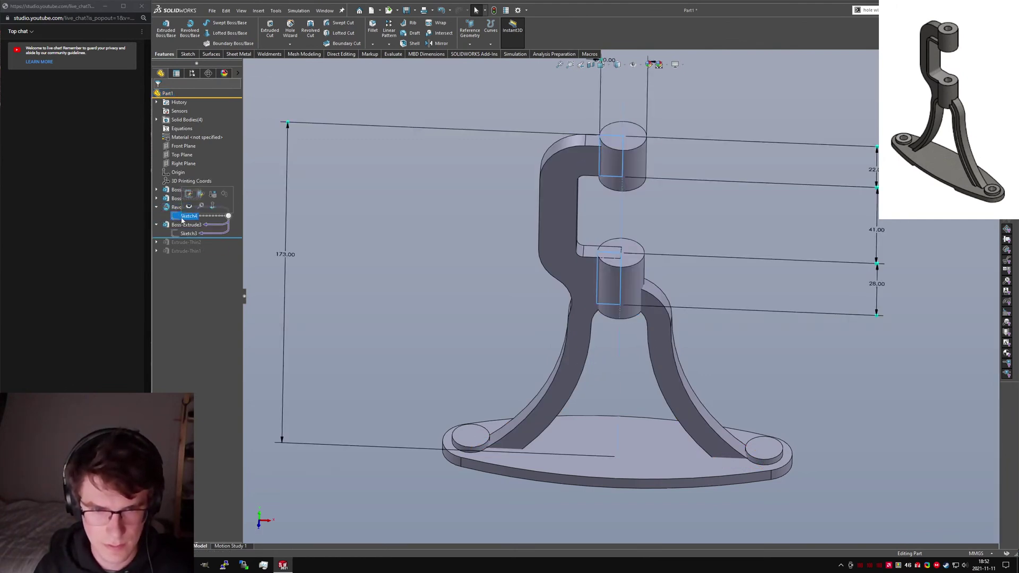
left_click(181, 225)
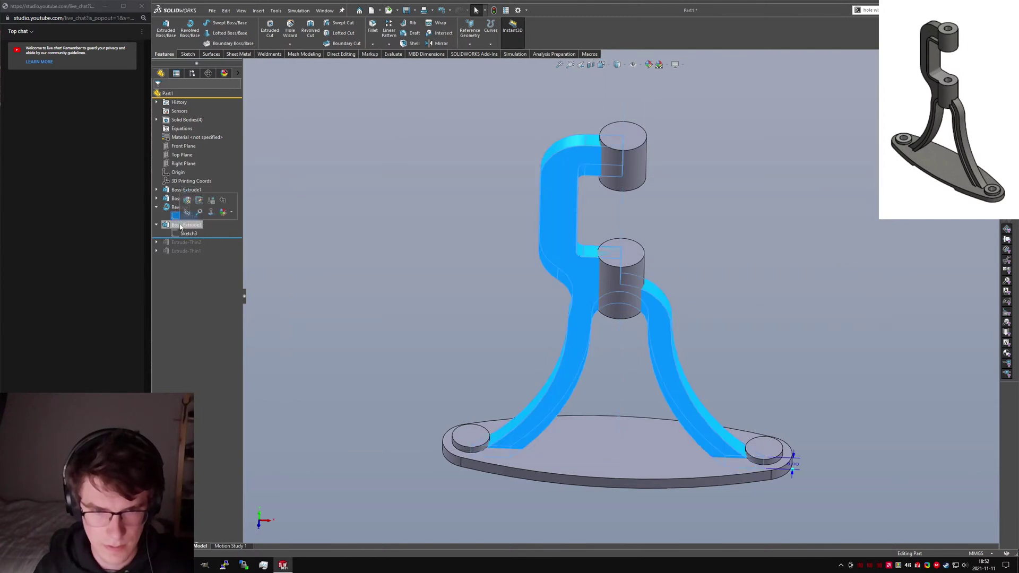
left_click(188, 234)
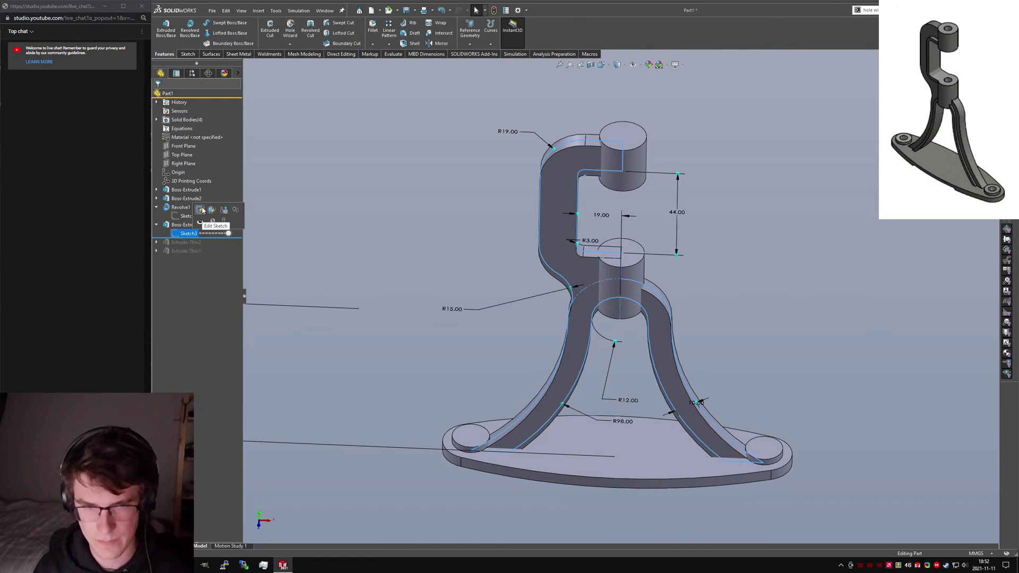
Step: Open the arm-and-leg profile sketch, inspect it around the lower cylinder, and exit the sketch
left_click(201, 210)
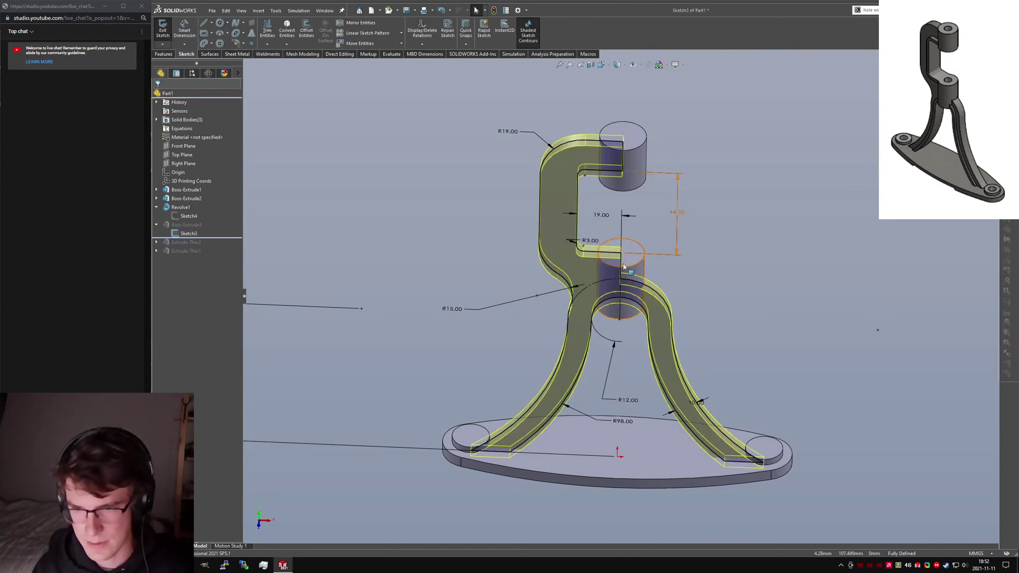
middle_click_drag(624, 206, 635, 139)
mouse_move(618, 322)
middle_mouse_down()
mouse_move(649, 329)
mouse_move(627, 334)
middle_mouse_up()
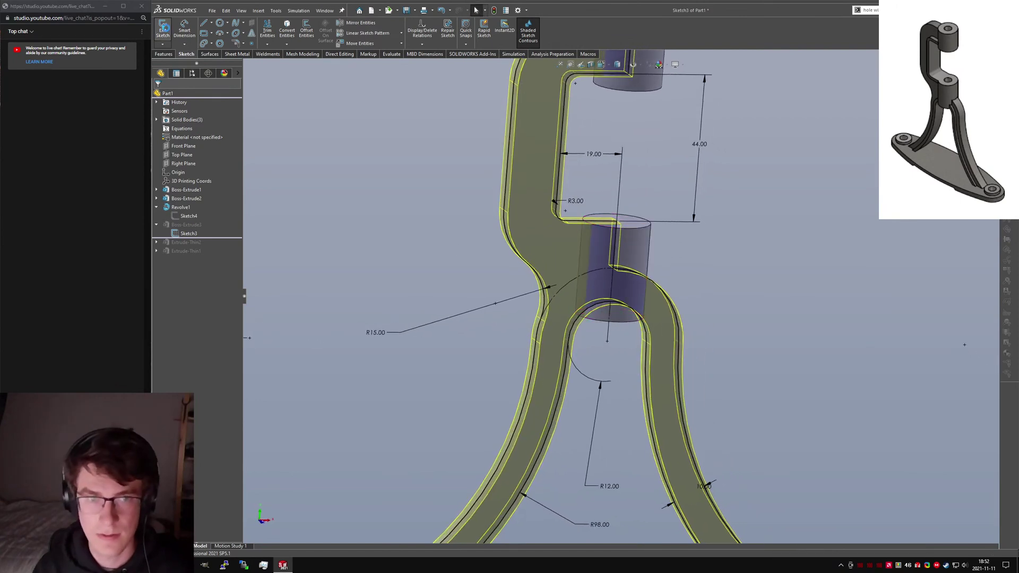
left_click(163, 29)
key("f")
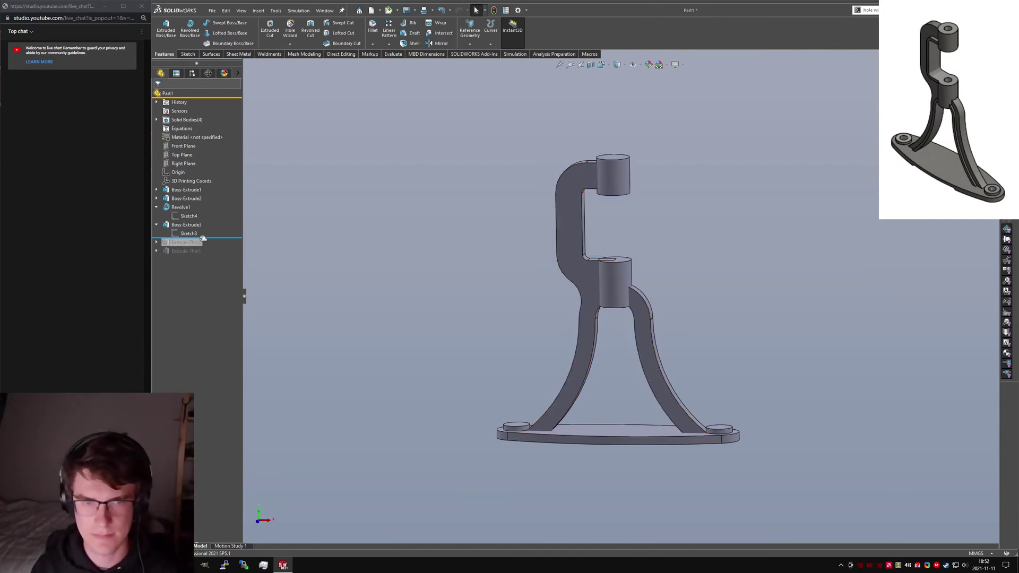
Step: Roll the feature tree forward past both thin extrusions and collapse the revolve and profile extrusion entries
left_click_drag(202, 239, 203, 257)
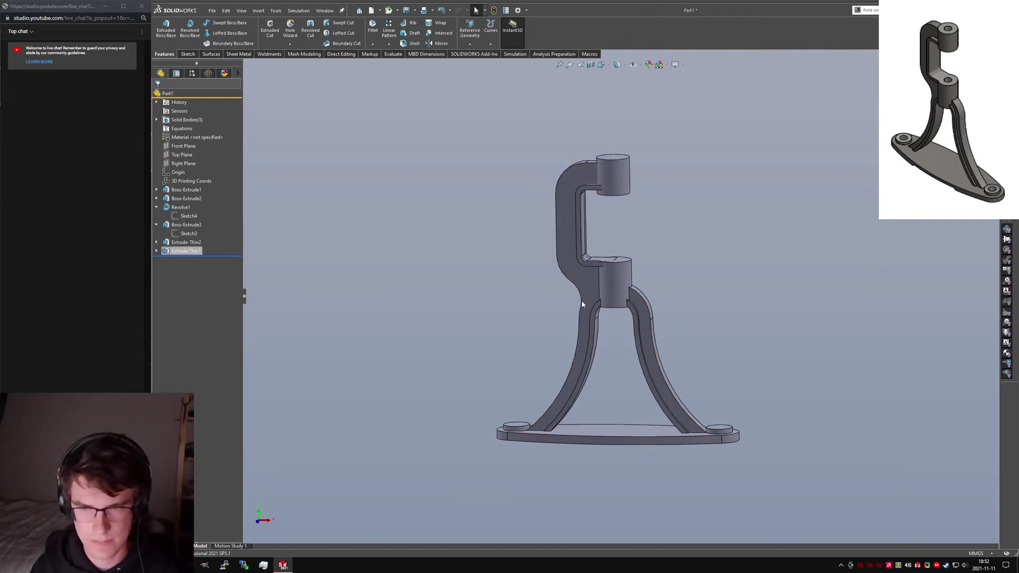
left_click(465, 296)
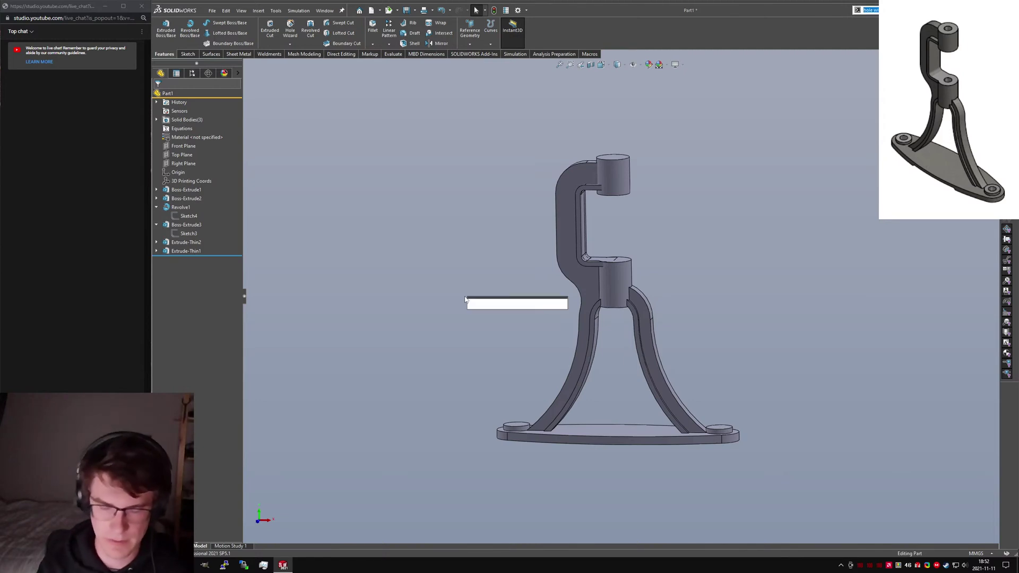
left_click(324, 234)
left_click(156, 225)
left_click(157, 207)
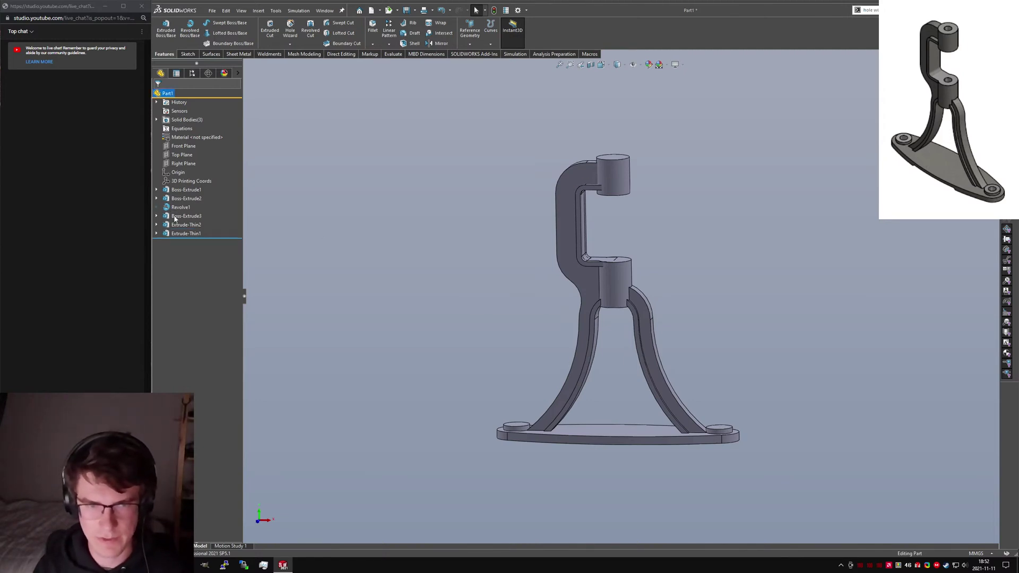
Step: Combine the bracket's three solid bodies into one with the Combine command's Add operation
left_click(417, 260)
type("d")
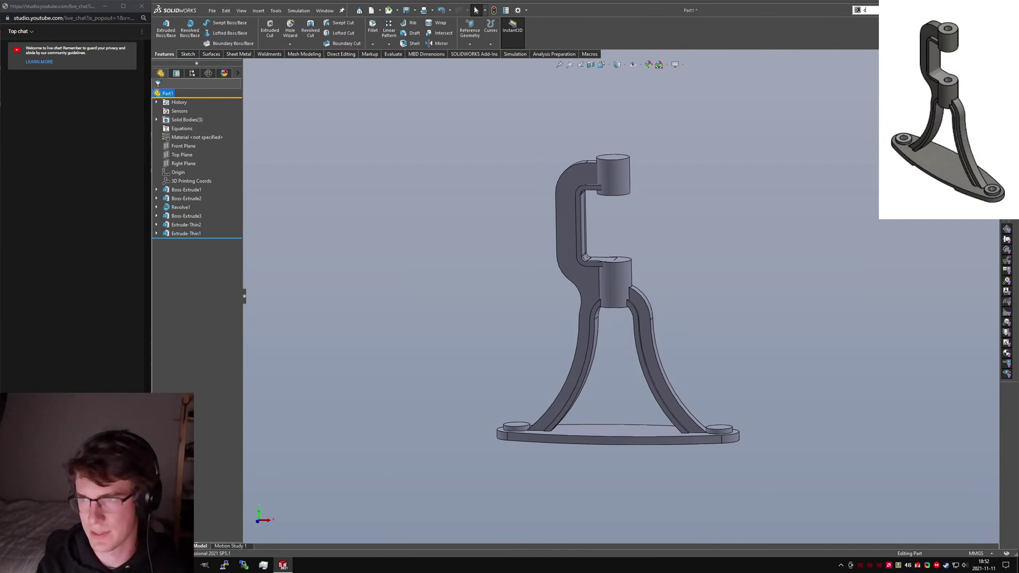
key("BackSpace")
type("combin")
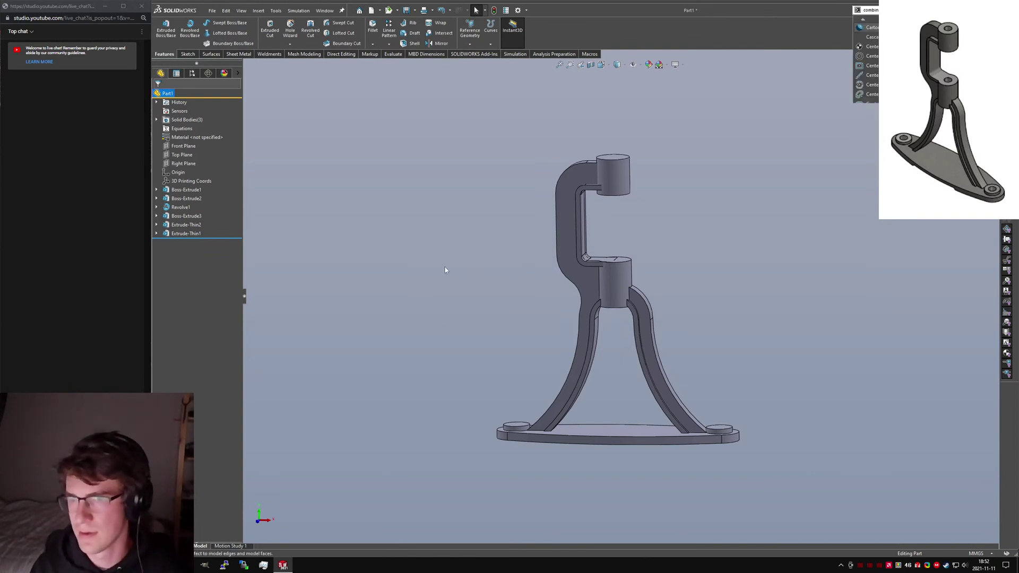
left_click(432, 268)
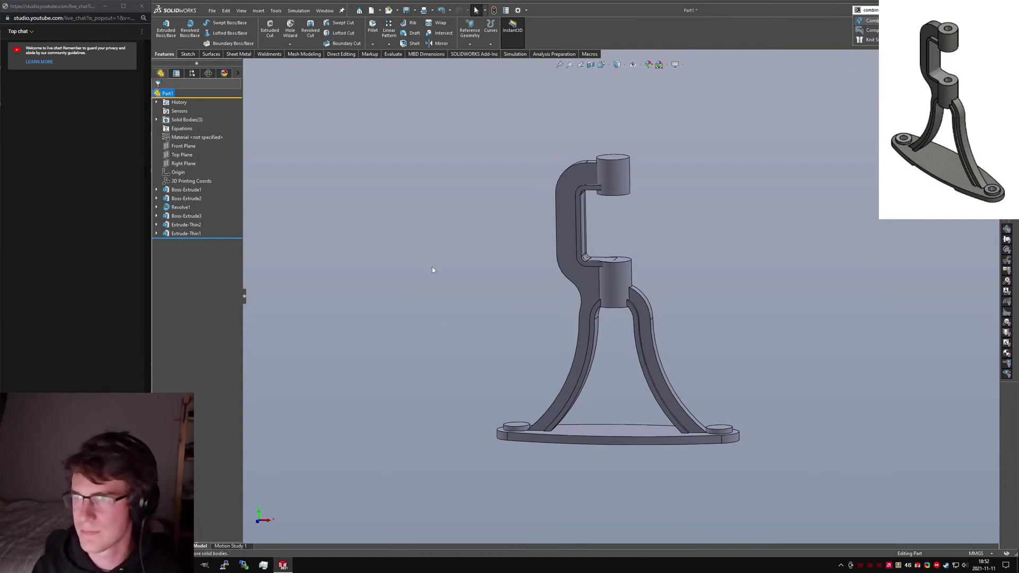
key("Return")
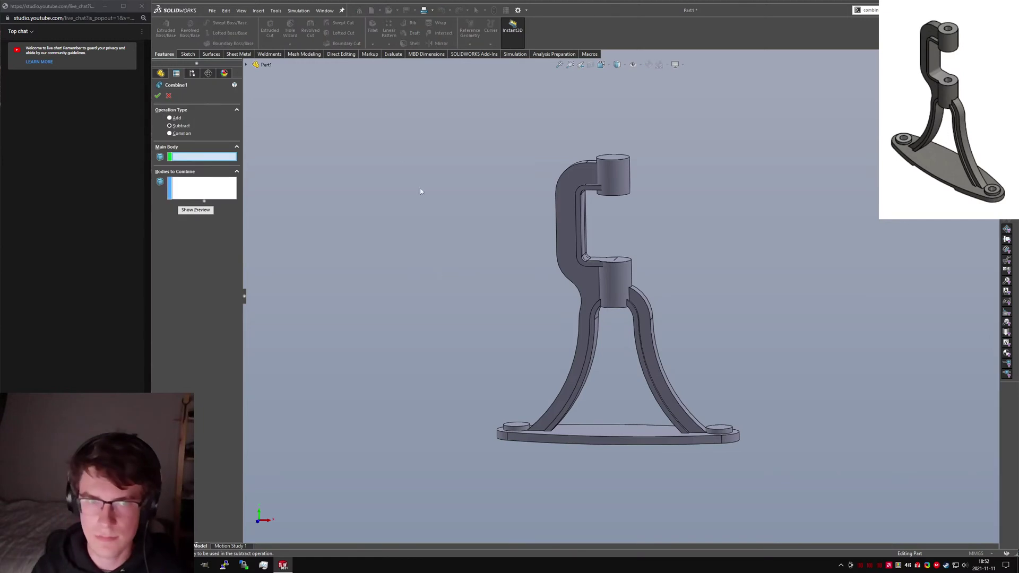
left_click(170, 118)
left_click_drag(387, 159, 823, 509)
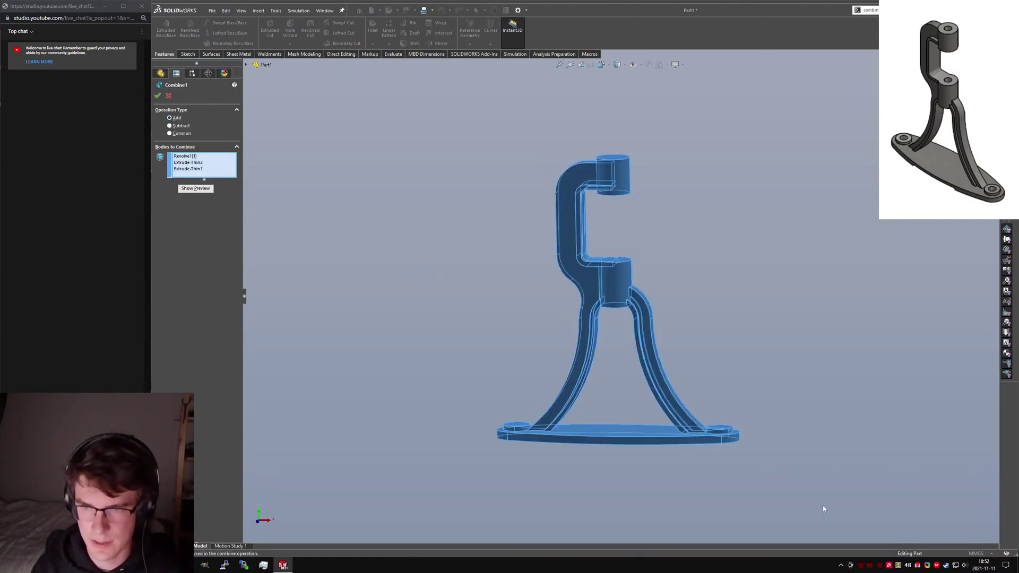
left_click(158, 95)
Step: Add 8 mm drill-size Hole Wizard holes, Up To Next, centred on both cylinders and both raised base pads using a 3D sketch
type("hoe")
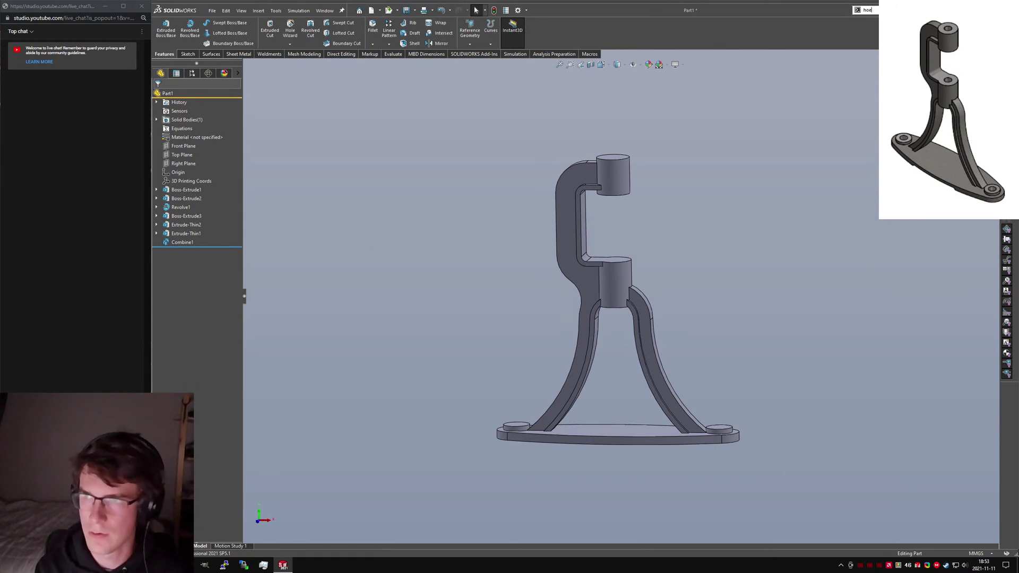
type("e wi")
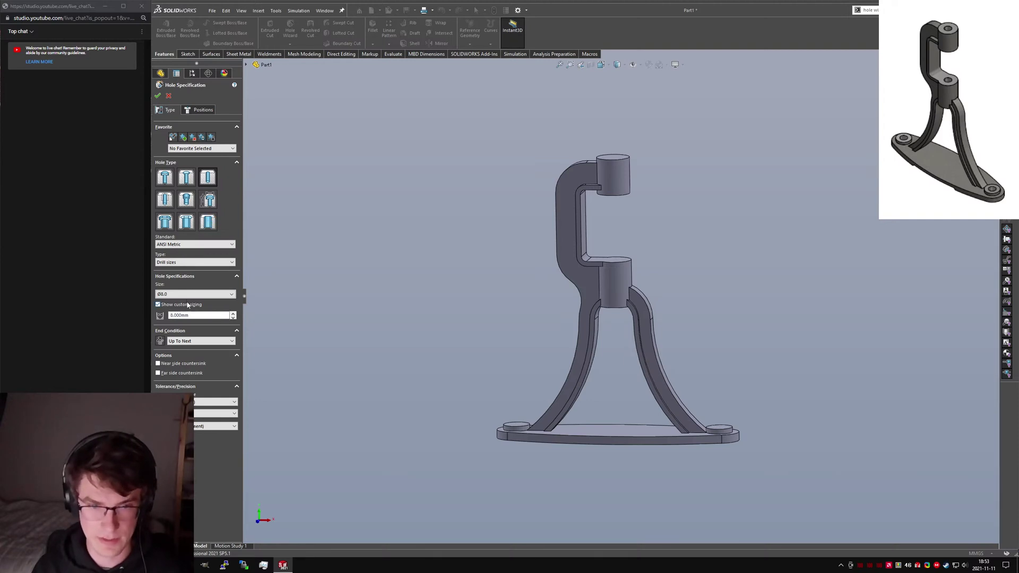
left_click(200, 110)
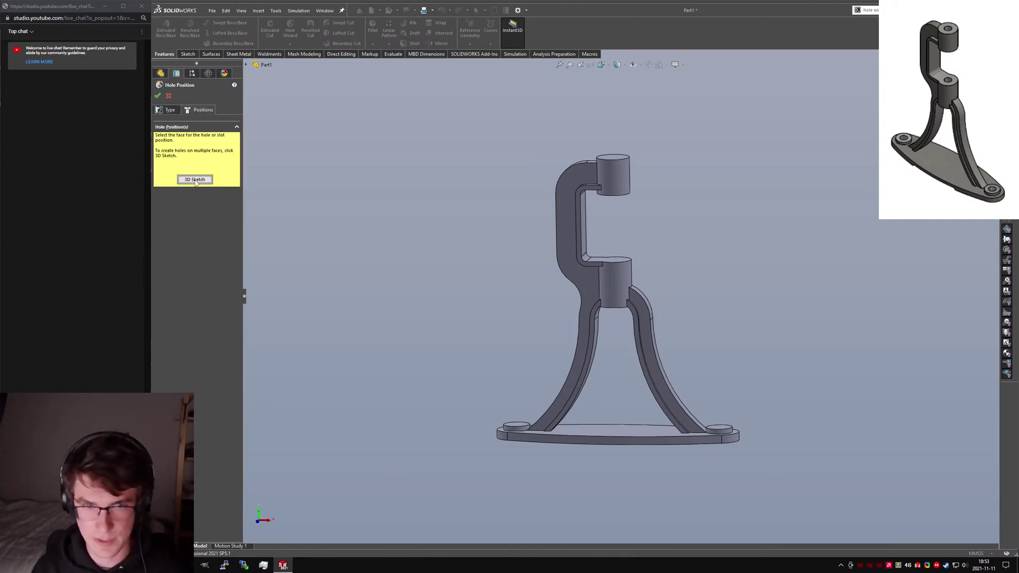
left_click(195, 179)
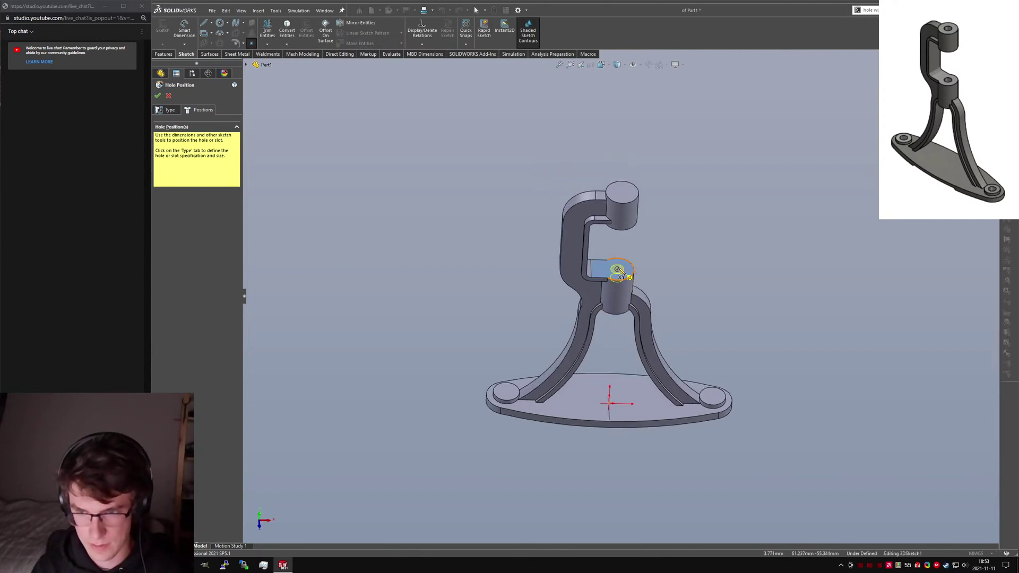
left_click(617, 270)
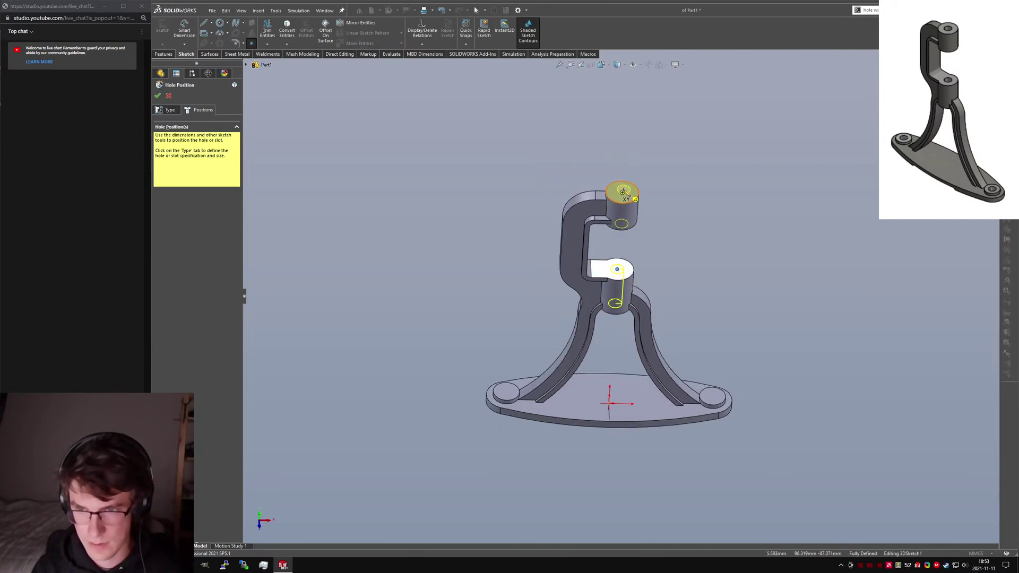
left_click(623, 194)
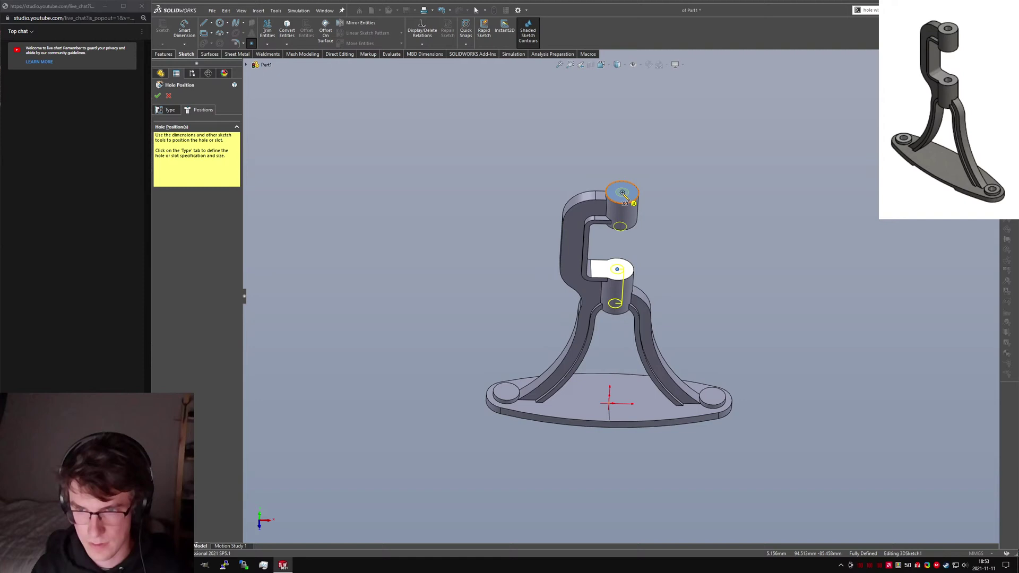
left_click(713, 397)
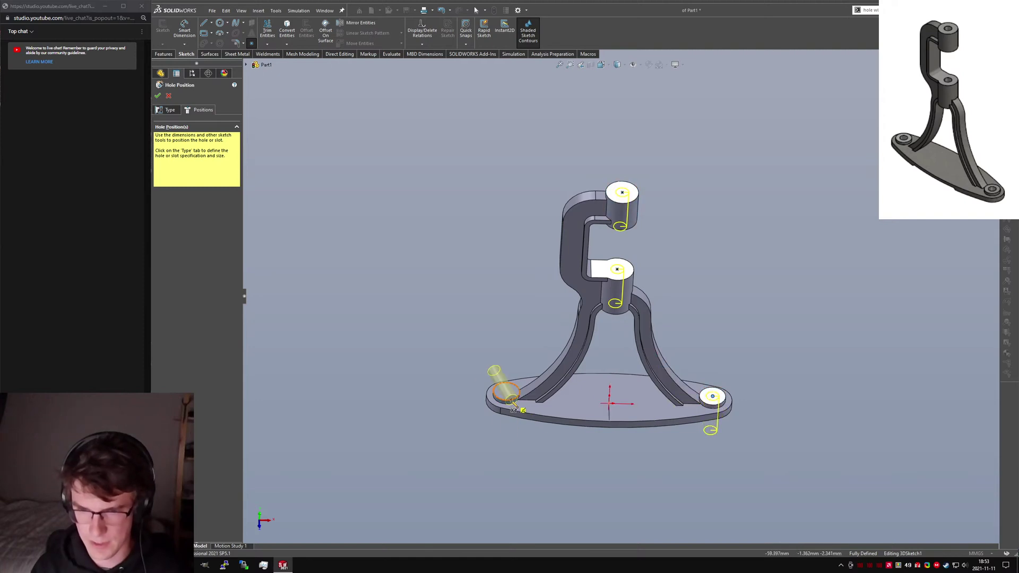
left_click(507, 392)
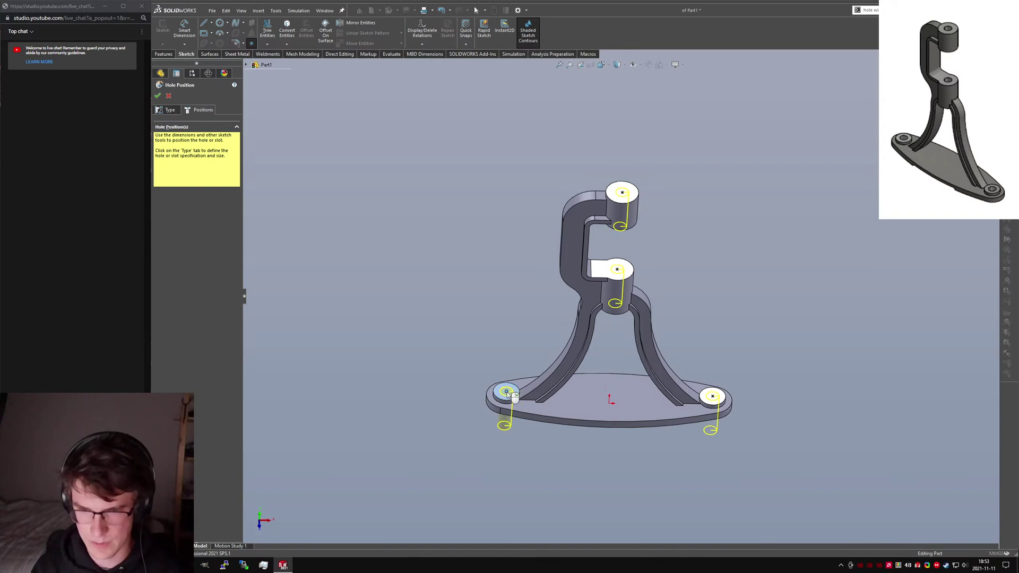
key("Return")
Step: Start an extrude sketch on the Front Plane and check the base recess dimensions in the reference drawing
mouse_move(610, 266)
middle_mouse_down()
mouse_move(544, 134)
mouse_move(583, 239)
mouse_move(621, 257)
middle_mouse_up()
key("ctrl+1")
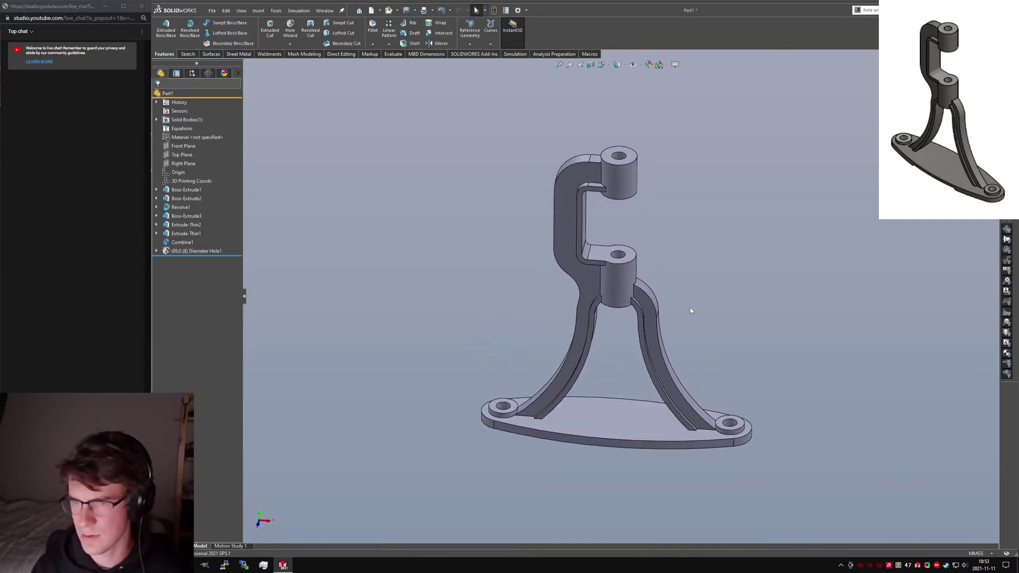
type("extru")
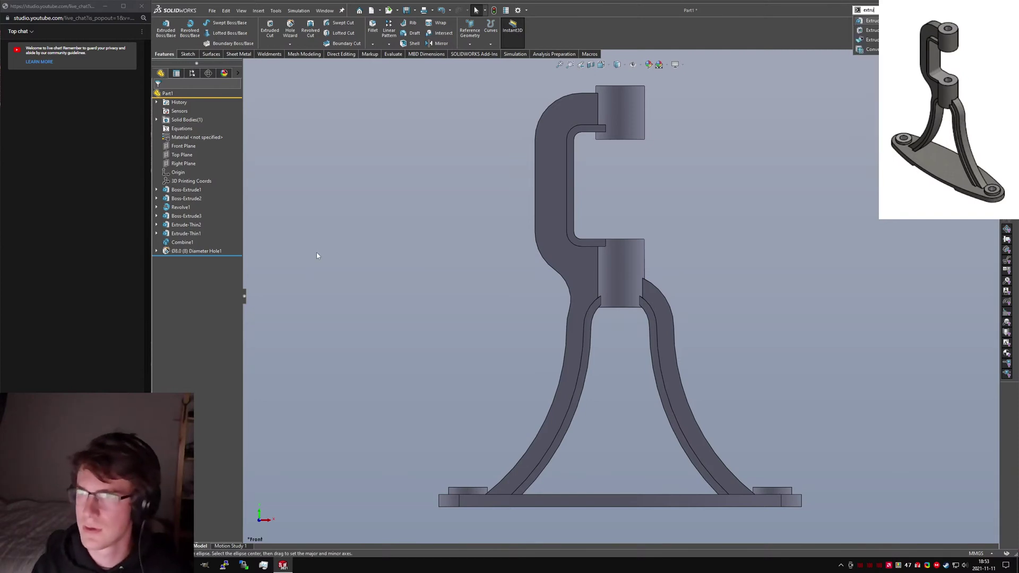
key("Return")
left_click(247, 64)
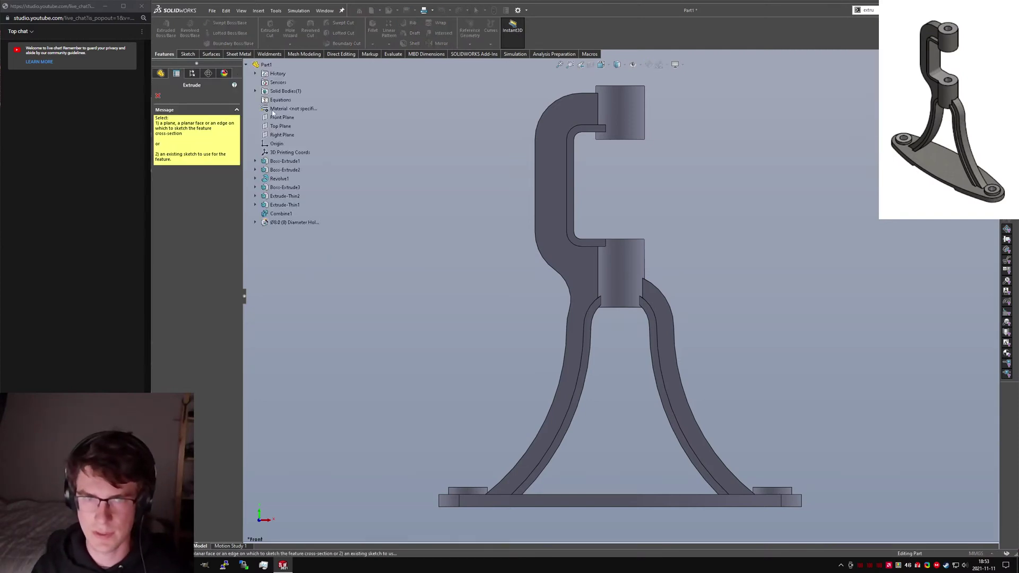
left_click(287, 118)
key("alt+Tab")
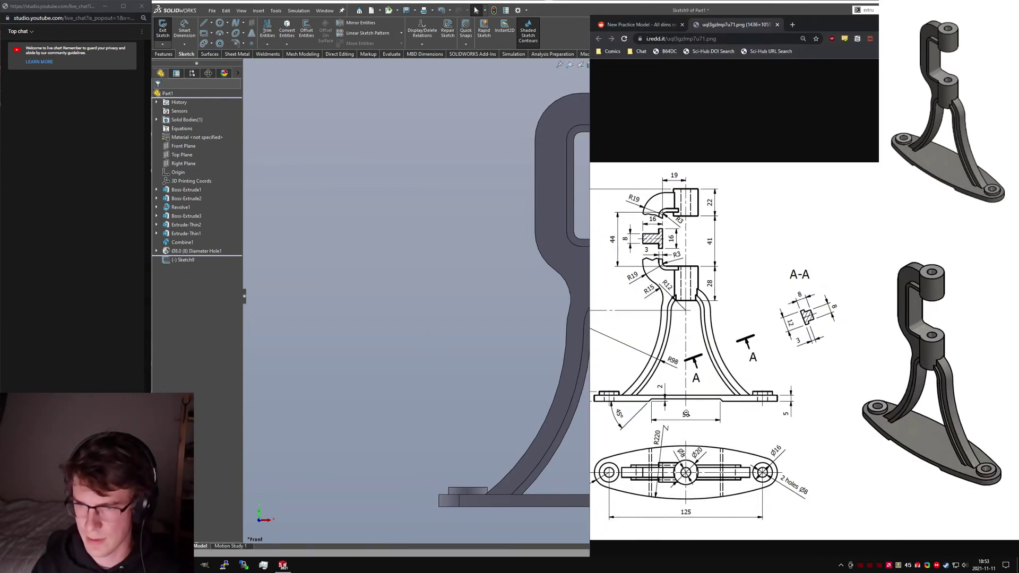
key("alt+Tab")
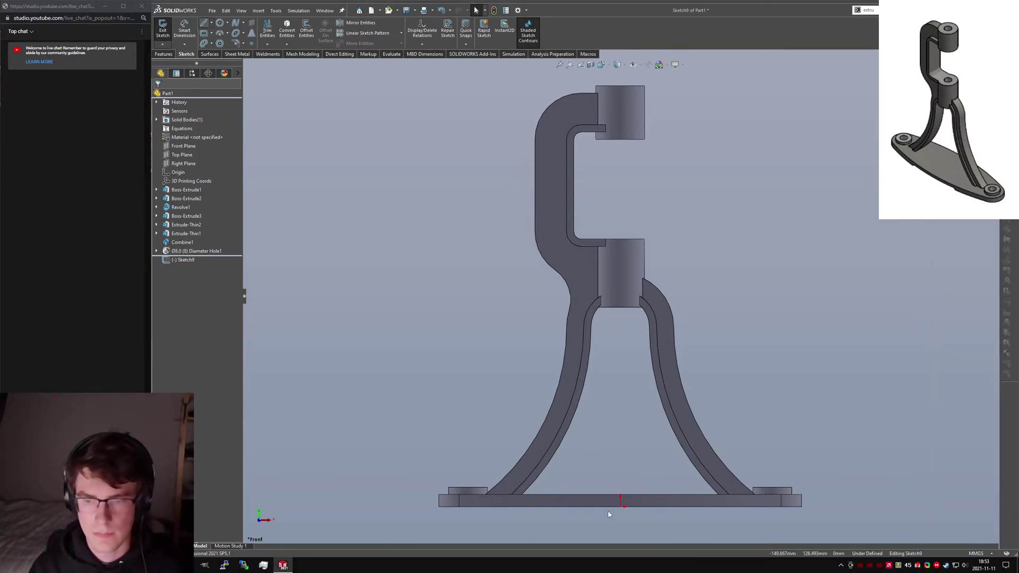
Step: Sketch a closed trapezoid about 68 mm wide along the base plate's underside, with sloped ends narrowing upward
scroll(531, 405, "down", 3)
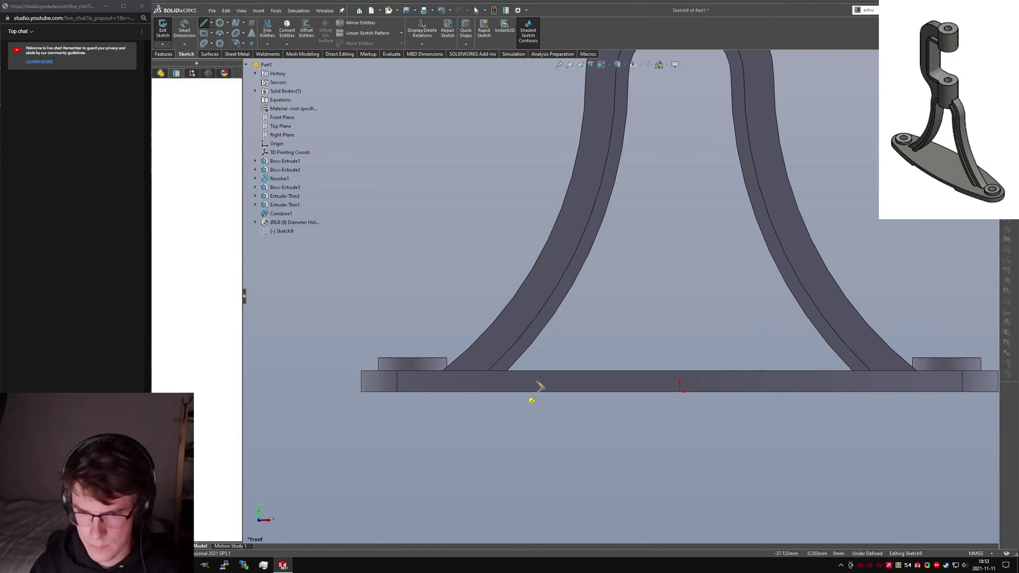
left_click(535, 384)
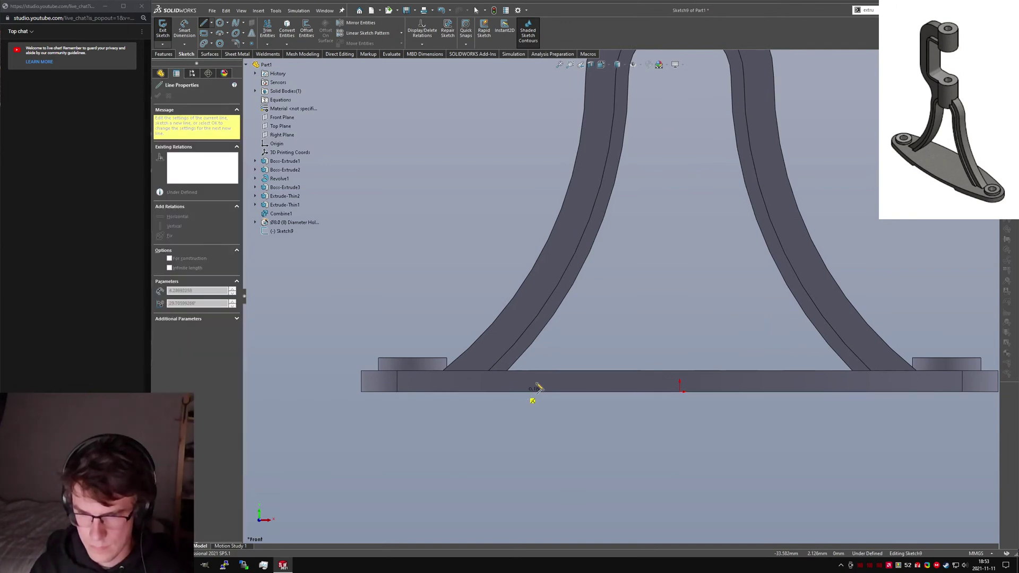
left_click(786, 383)
left_click(809, 392)
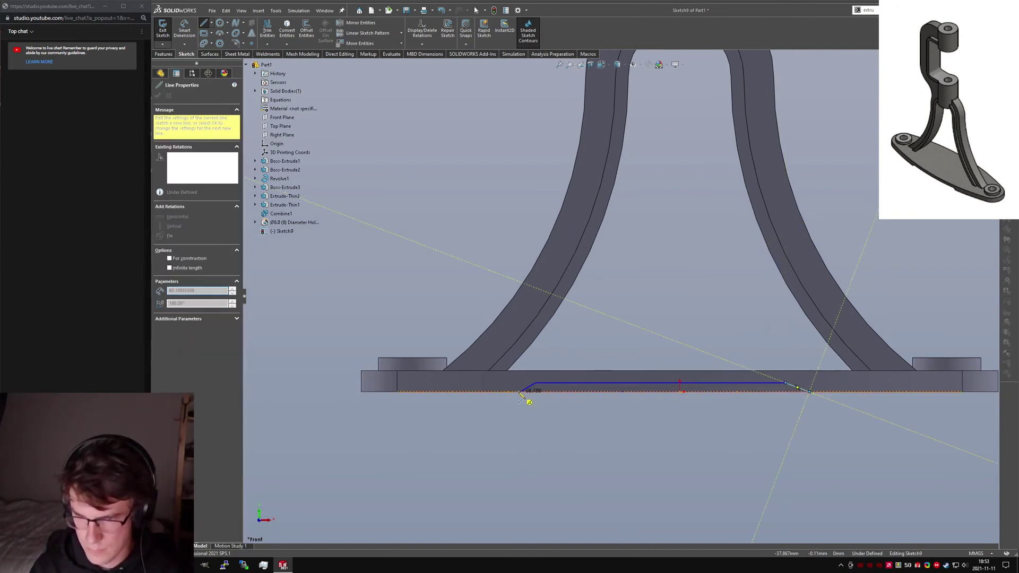
left_click(520, 392)
left_click(679, 392)
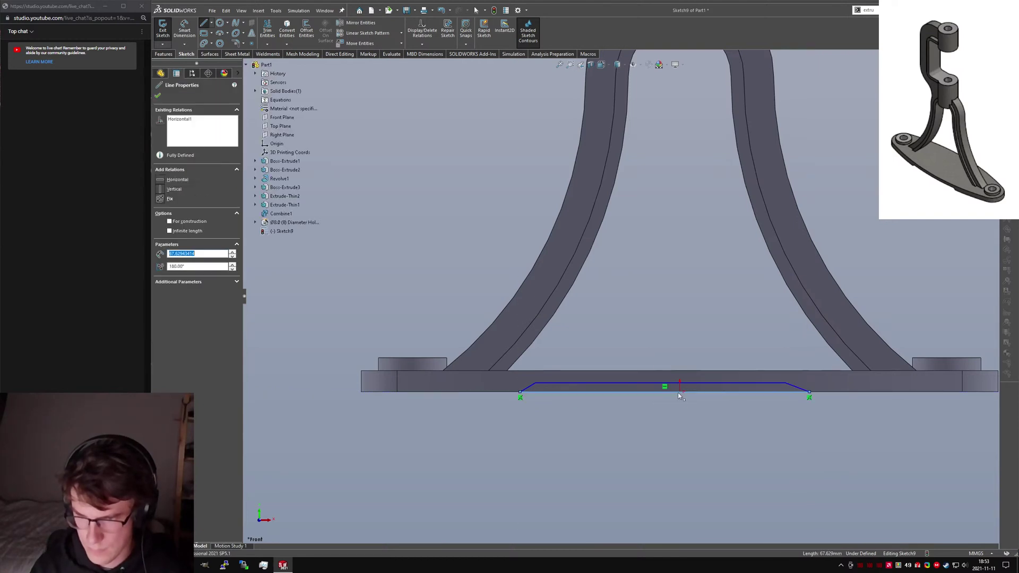
key("Escape")
key("Escape")
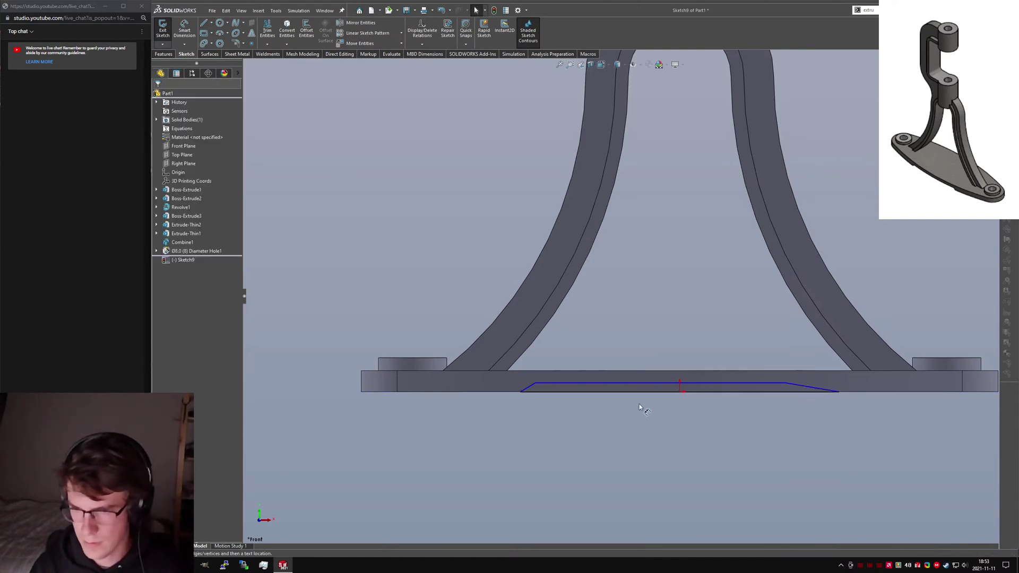
Step: Dimension the trapezoid's height between its two horizontal lines as 2 mm
left_click(642, 382)
left_click(644, 392)
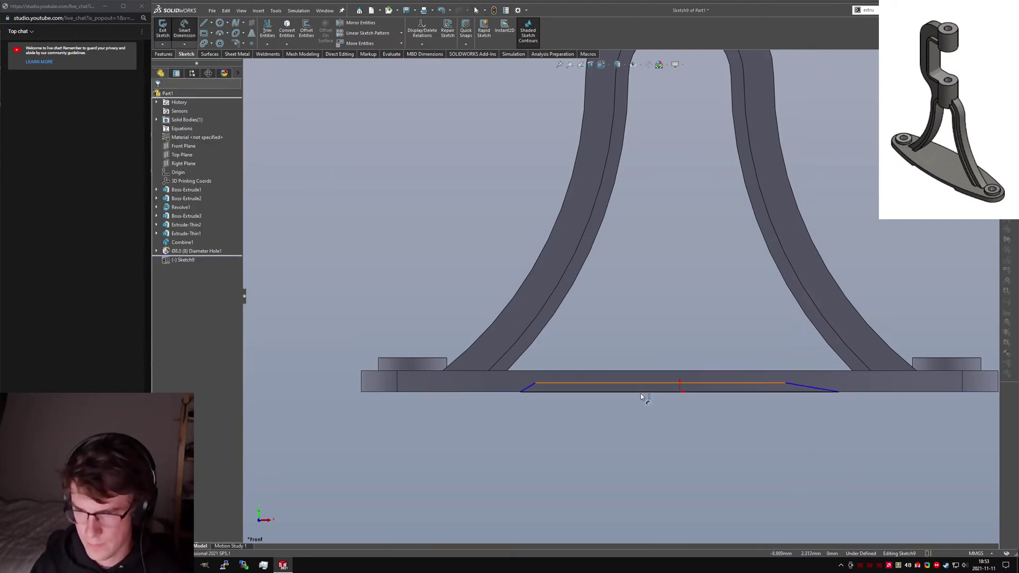
left_click(662, 357)
type("2.12586907mm")
key("Return")
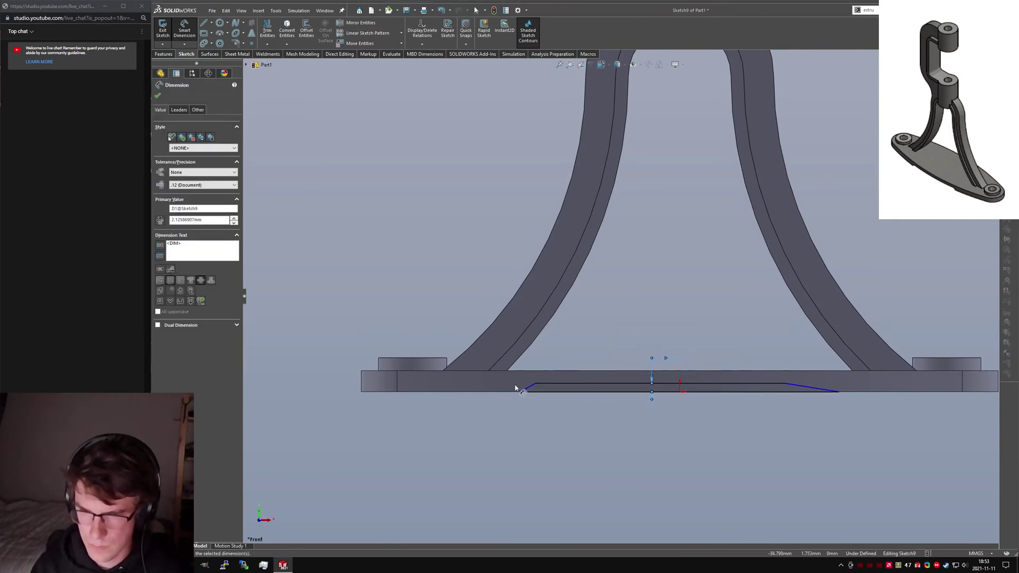
Step: Dimension both sloped ends of the trapezoid at 45° to its upper horizontal line
left_click(533, 387)
left_click(540, 384)
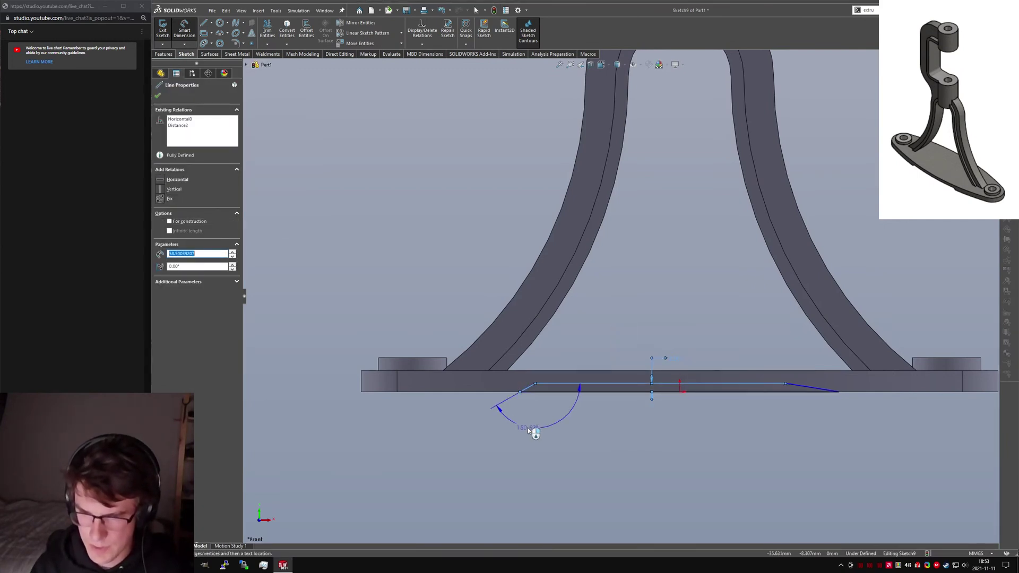
left_click(482, 390)
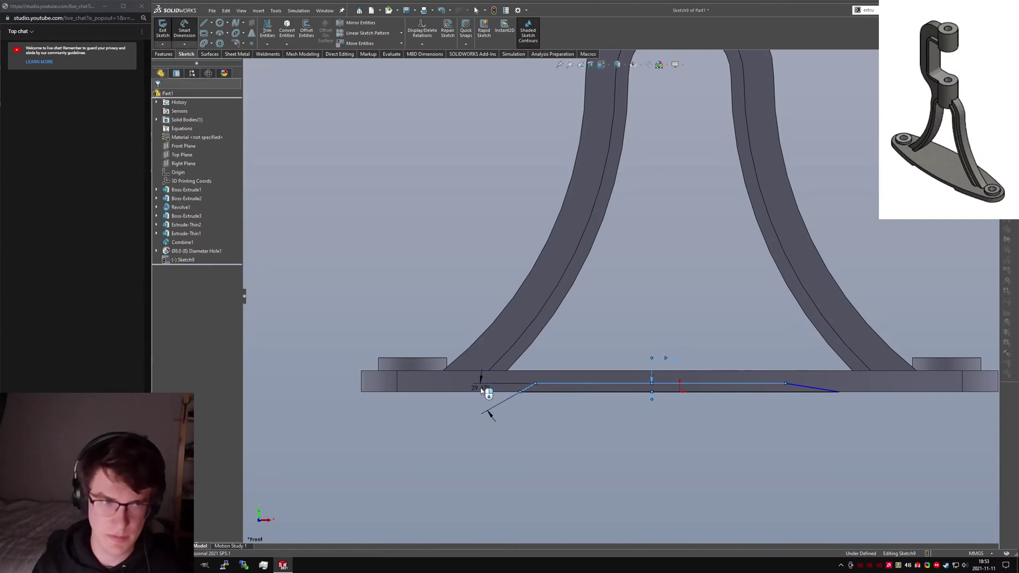
type("45")
key("Return")
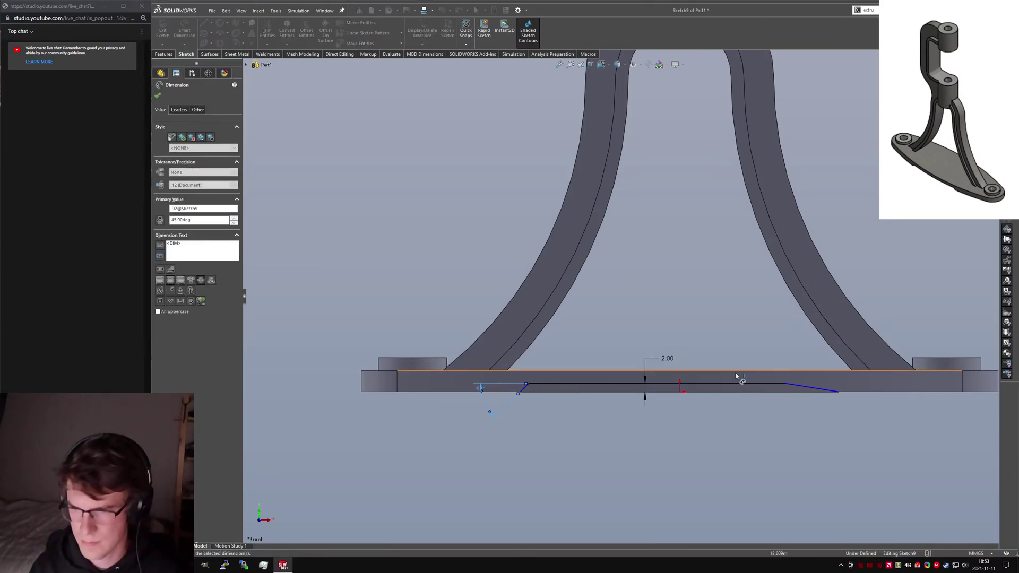
left_click(781, 386)
left_click(815, 388)
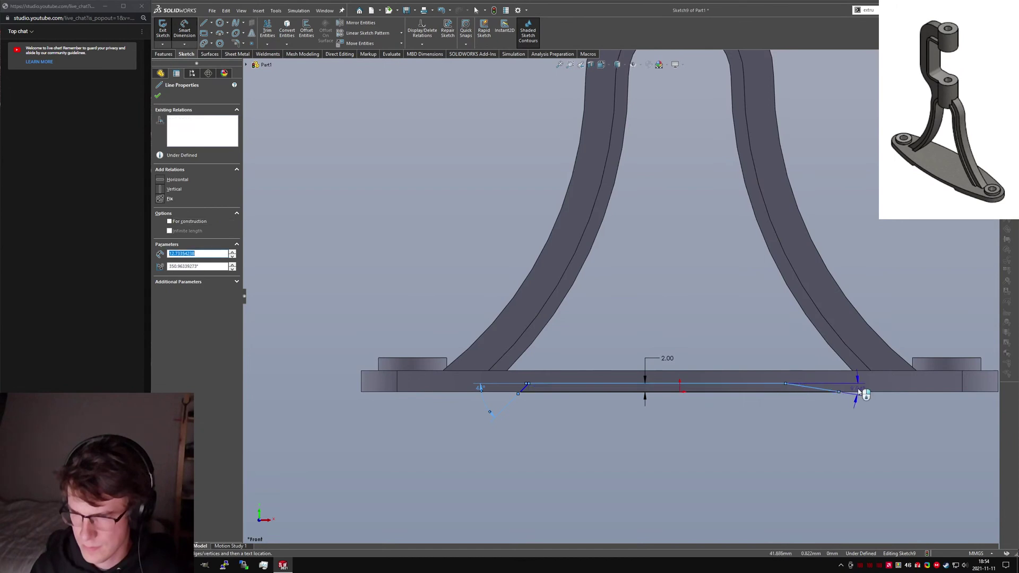
left_click(887, 394)
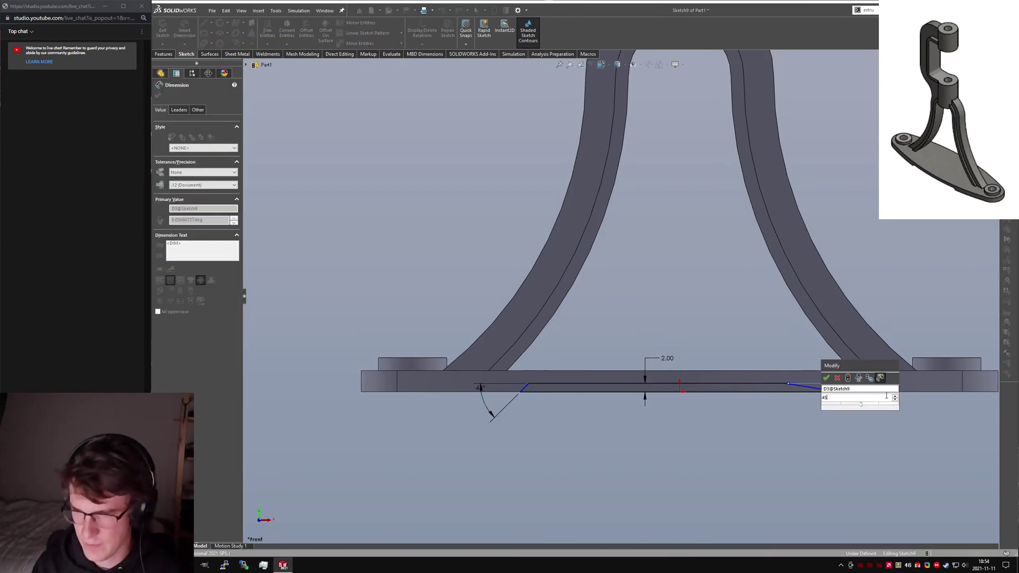
type("45")
key("Return")
Step: Dimension the trapezoid's upper horizontal line as 56 mm long
left_click(737, 383)
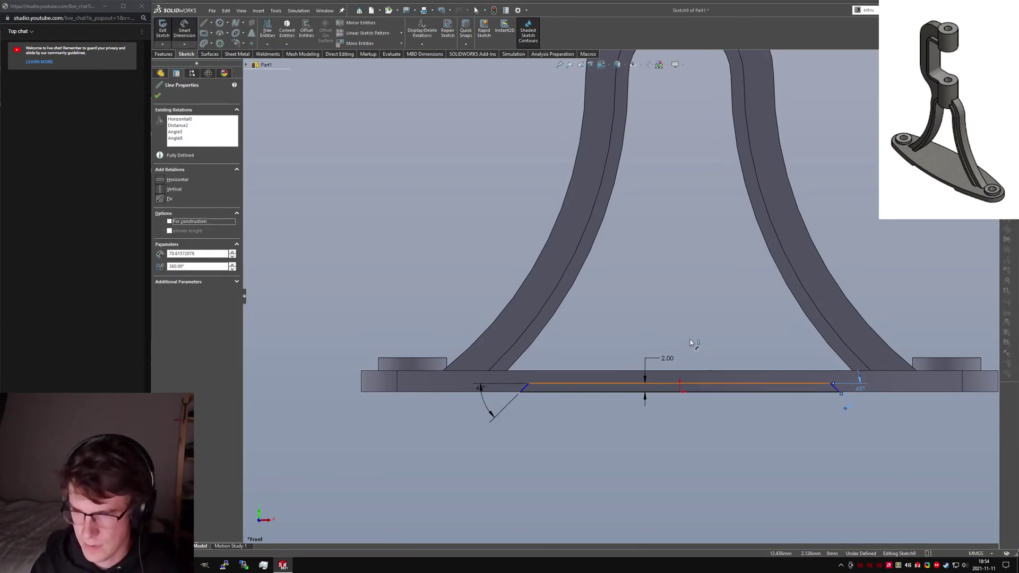
left_click(673, 329)
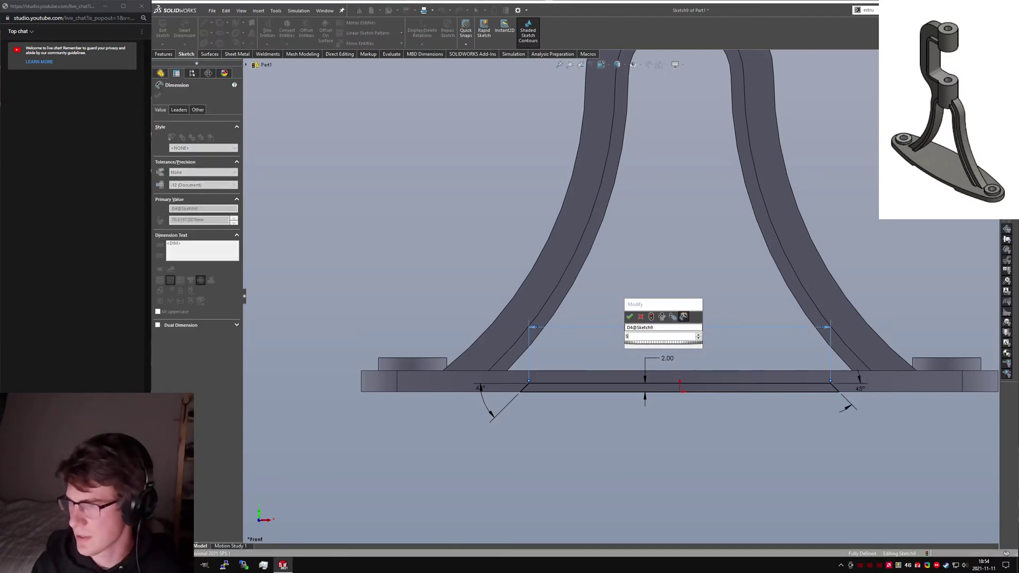
key("Return")
left_click(158, 95)
Step: Cut the trapezoid profile through the base plate with an Extruded Cut set to Through All - Both
left_click(164, 53)
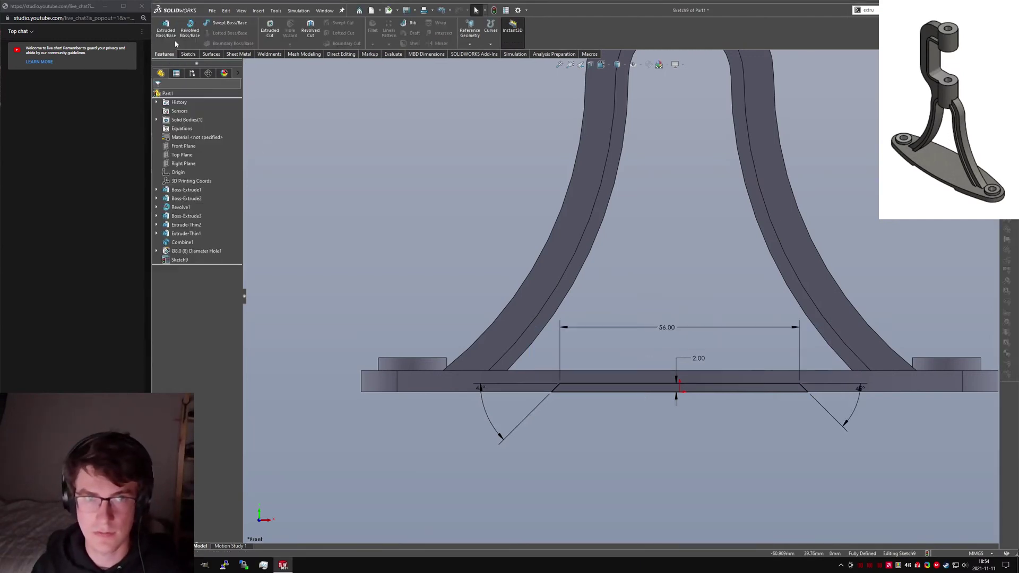
left_click(269, 25)
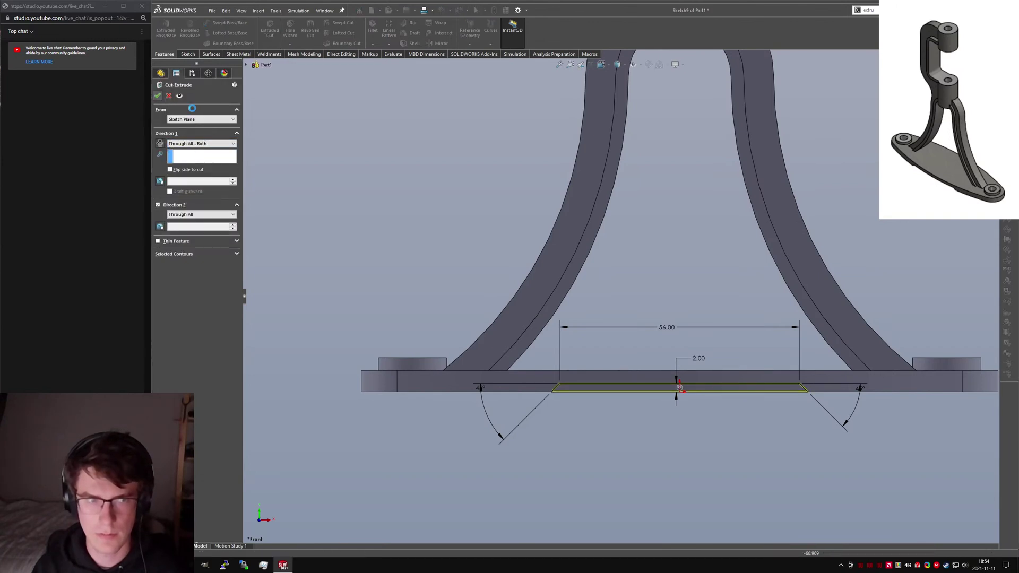
key("Return")
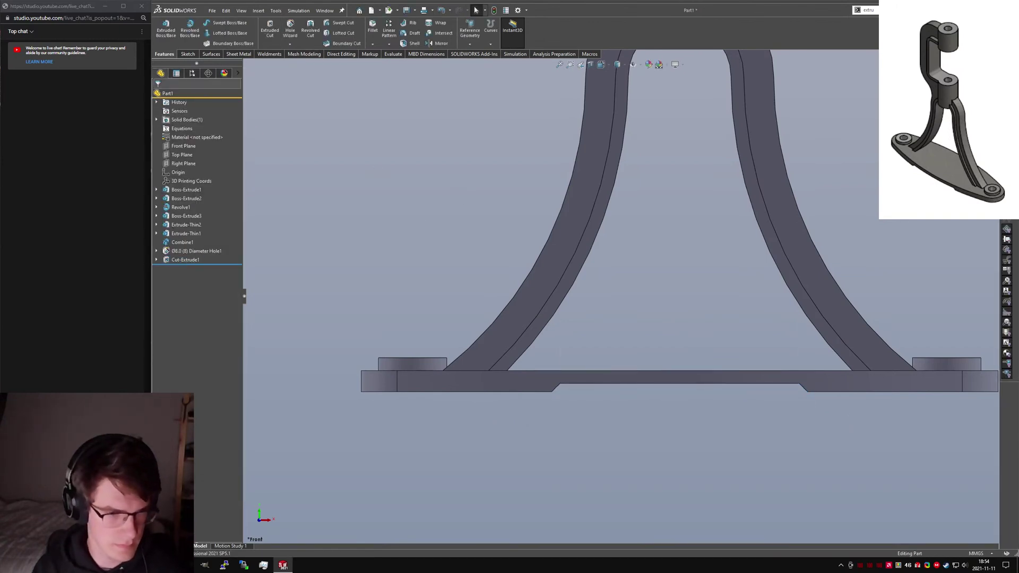
Step: Check the volume and surface area of the finished bracket in Mass Properties
key("ctrl+7")
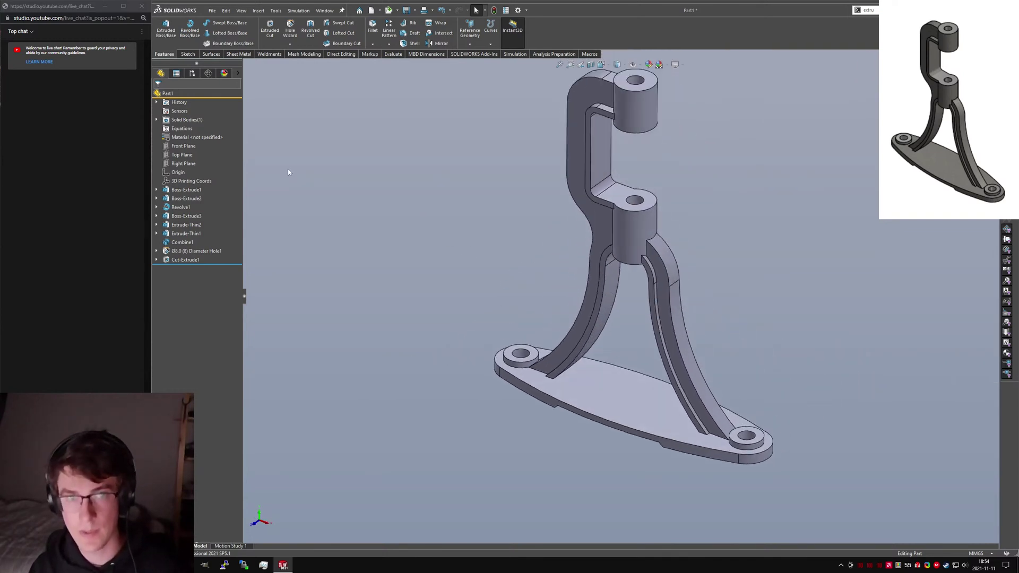
left_click(393, 53)
left_click(255, 29)
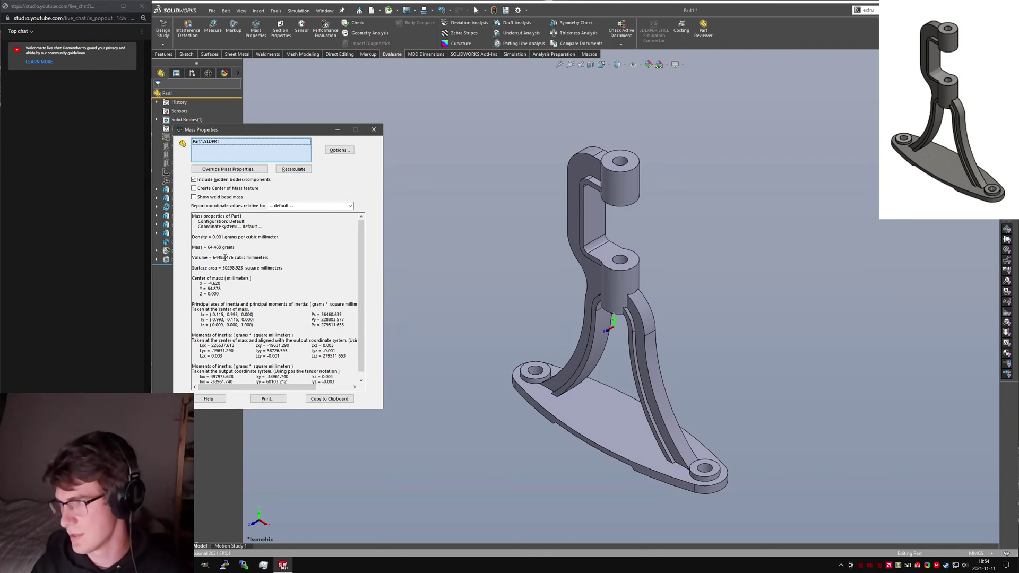
left_click(374, 129)
Step: Inspect the dimensions of the two cylindrical bosses and their through hole from the front and from above
key("ctrl+1")
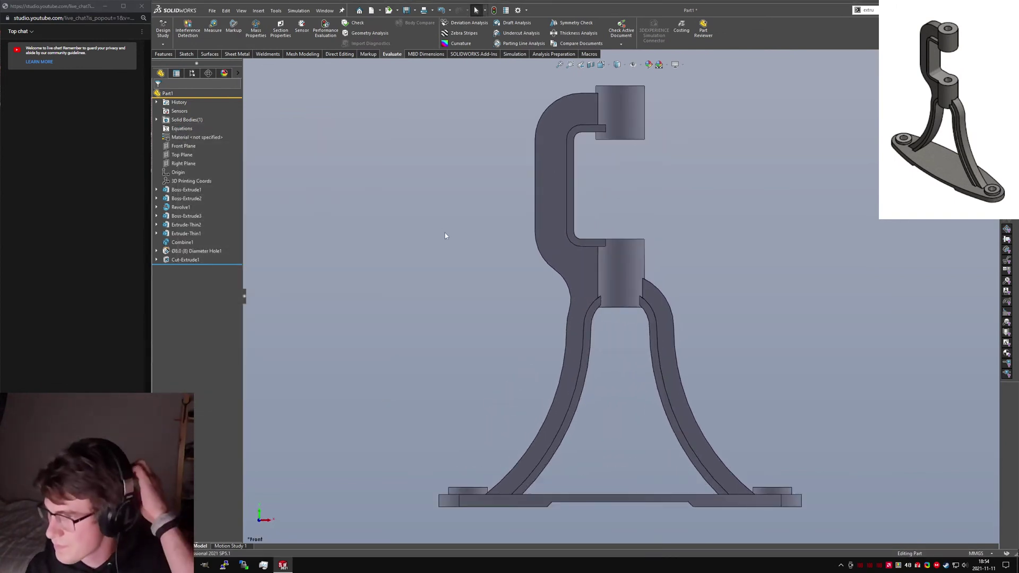
left_click(618, 106)
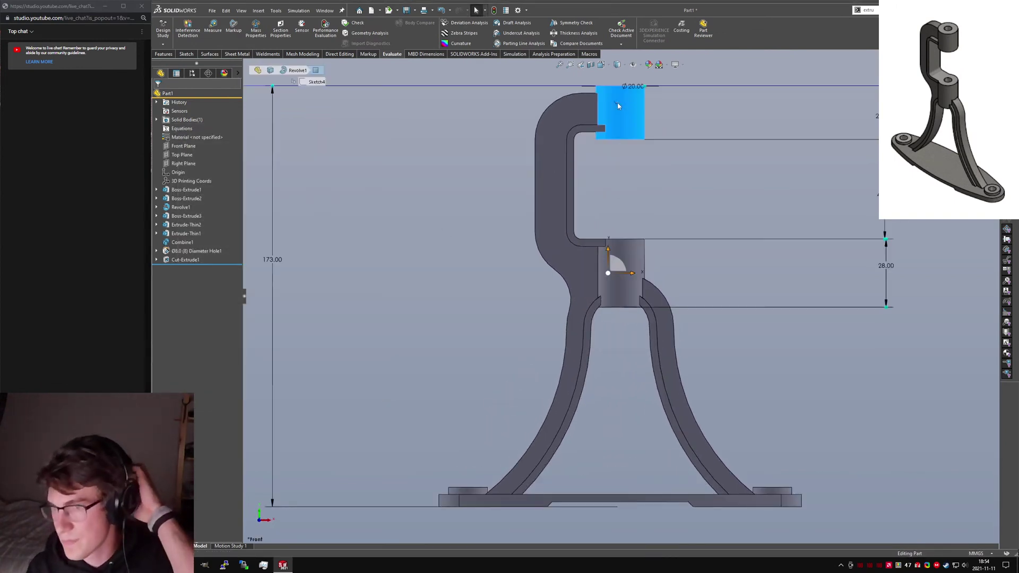
left_click(632, 280)
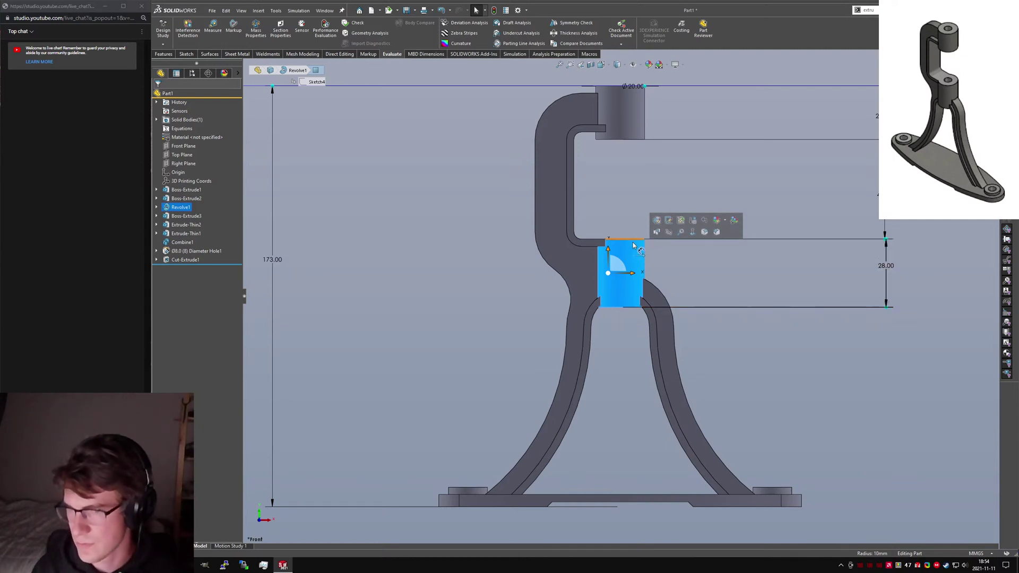
middle_click_drag(632, 246, 634, 264)
left_click(621, 249)
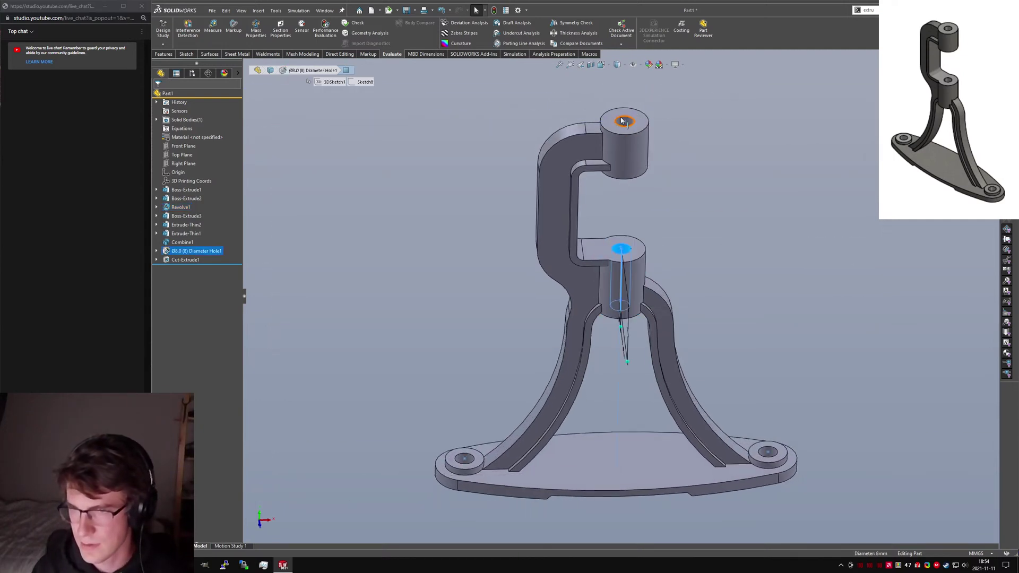
middle_click_drag(624, 121, 575, 211)
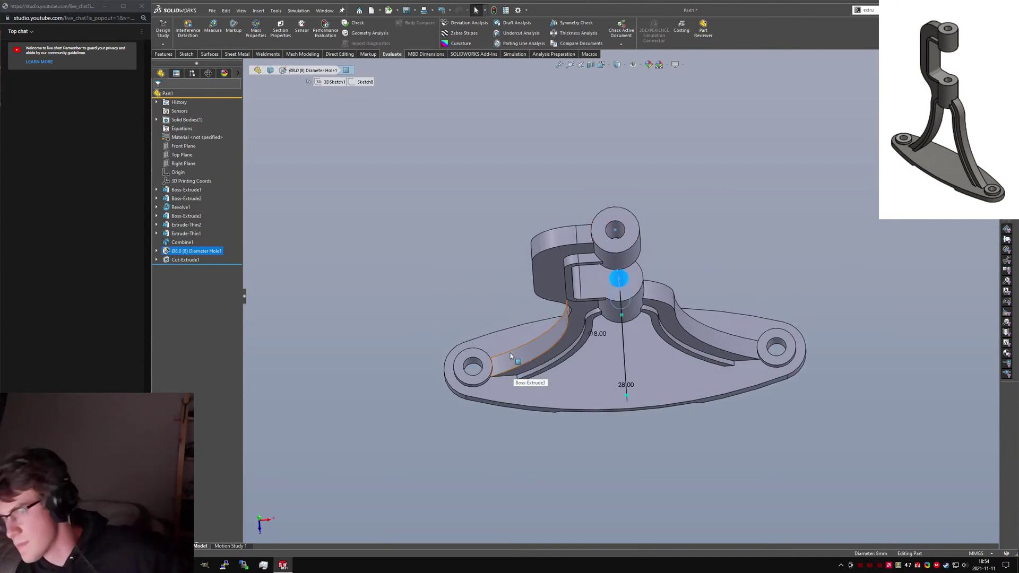
middle_click_drag(511, 353, 542, 409)
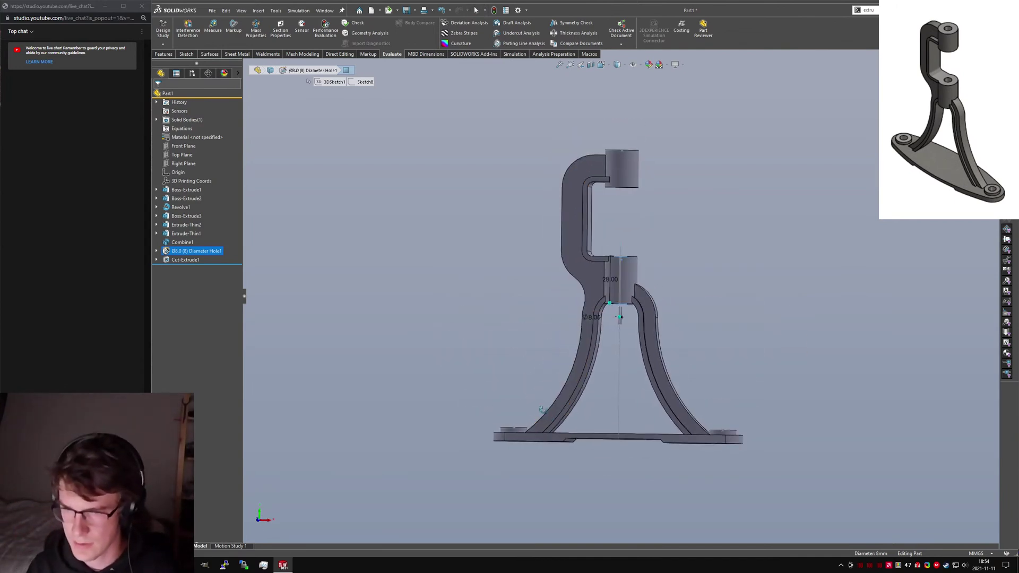
left_click(497, 373)
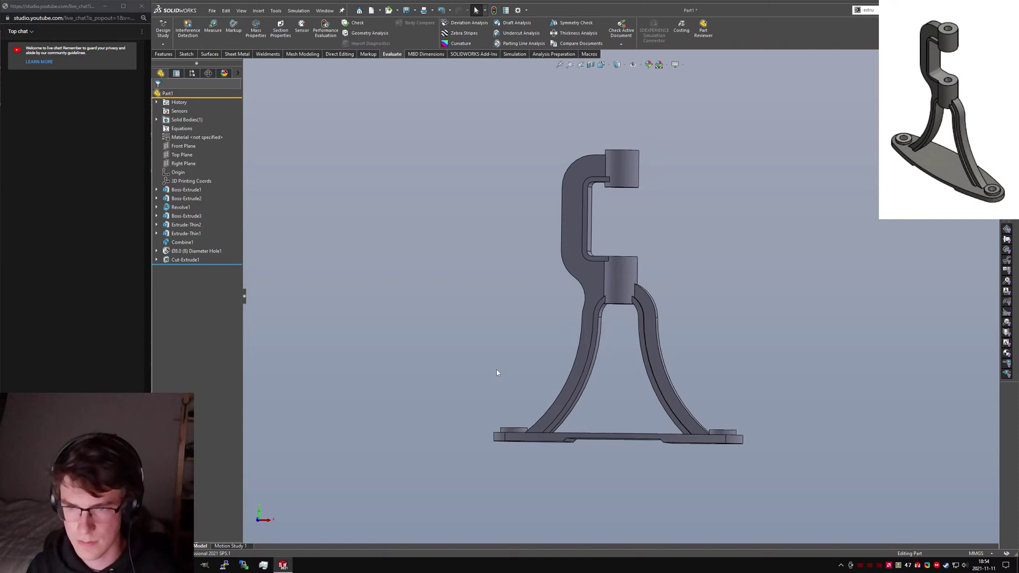
Step: Review the sketch dimensions of the base plate, base pads, revolved bosses and main arm profile against the reference drawing
left_click(157, 198)
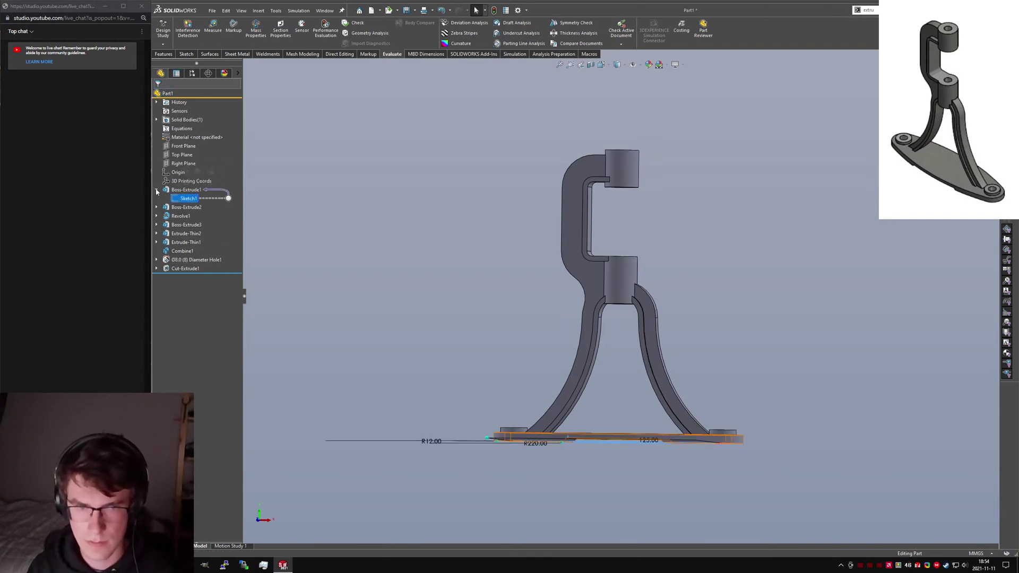
key("ctrl+1")
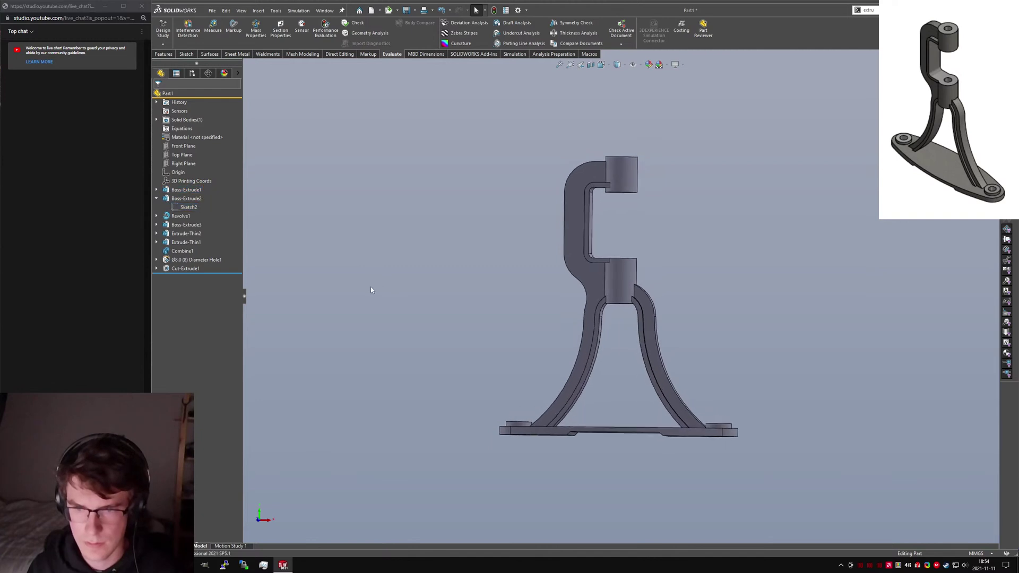
left_click(157, 224)
left_click(188, 234)
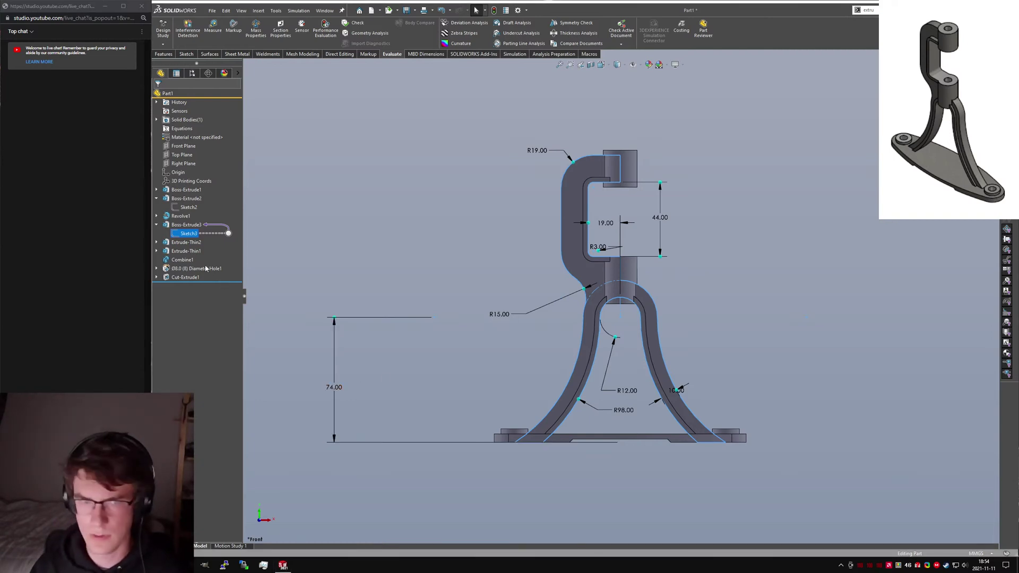
left_click(156, 216)
left_click(188, 225)
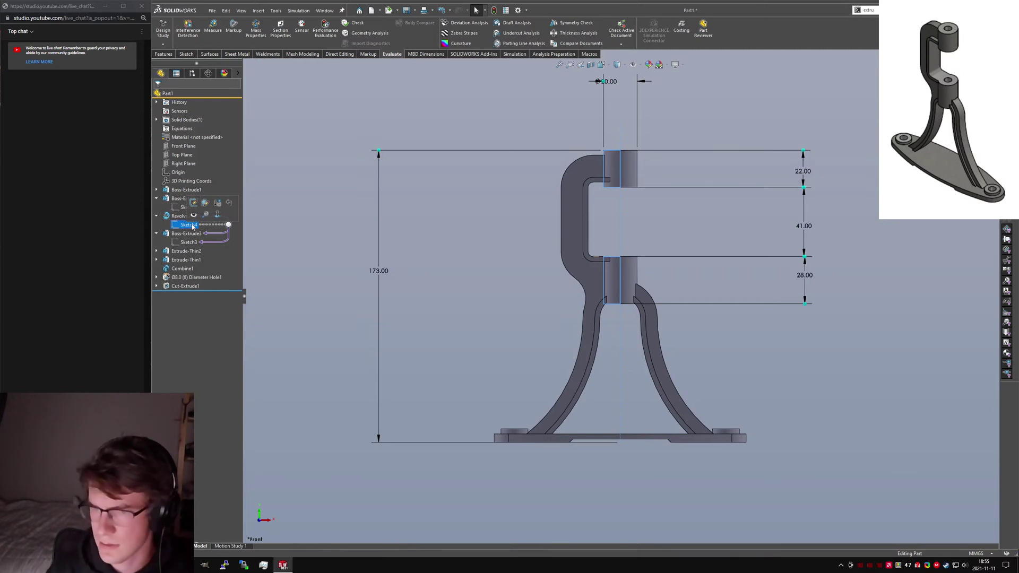
left_click(188, 207)
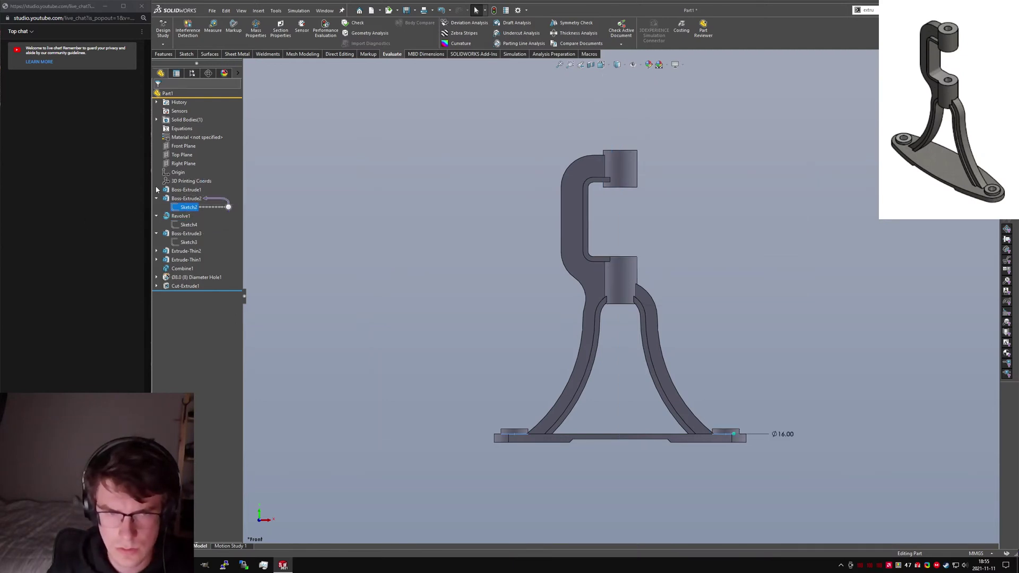
left_click(157, 251)
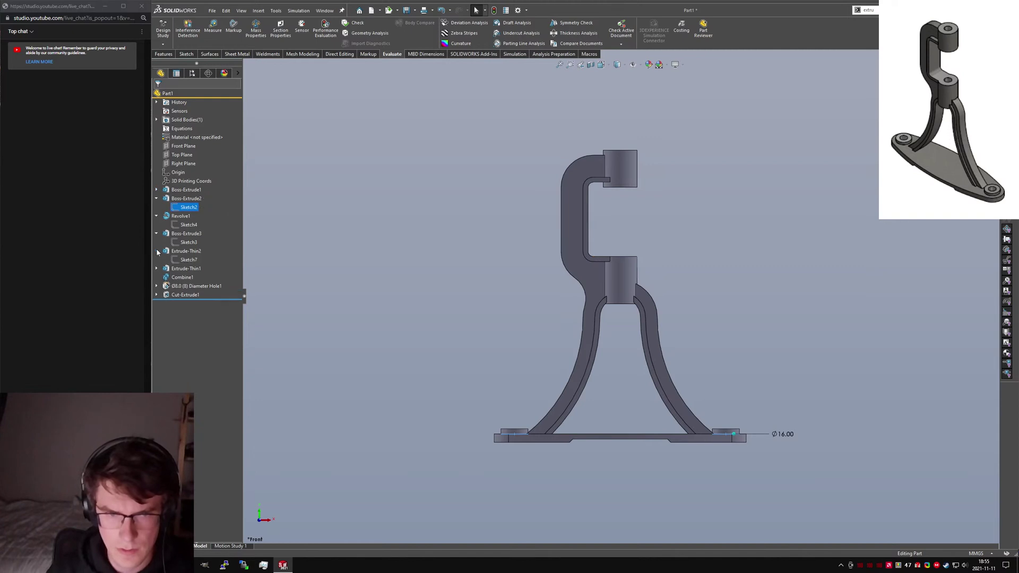
Step: Set the width of the curved legs in the main arm profile sketch to 8 mm
left_click(188, 243)
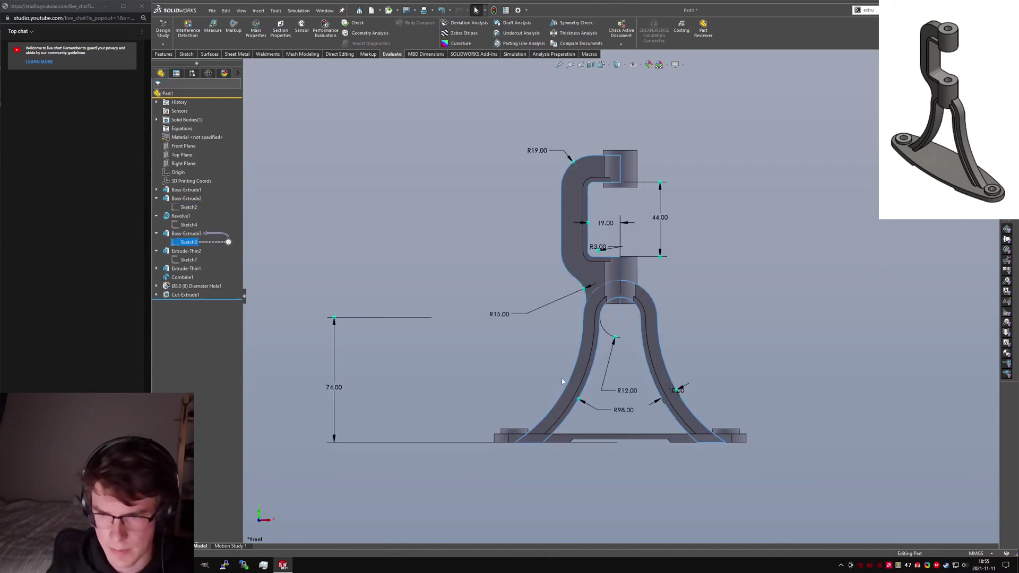
double_click(678, 389)
type("8")
key("Return")
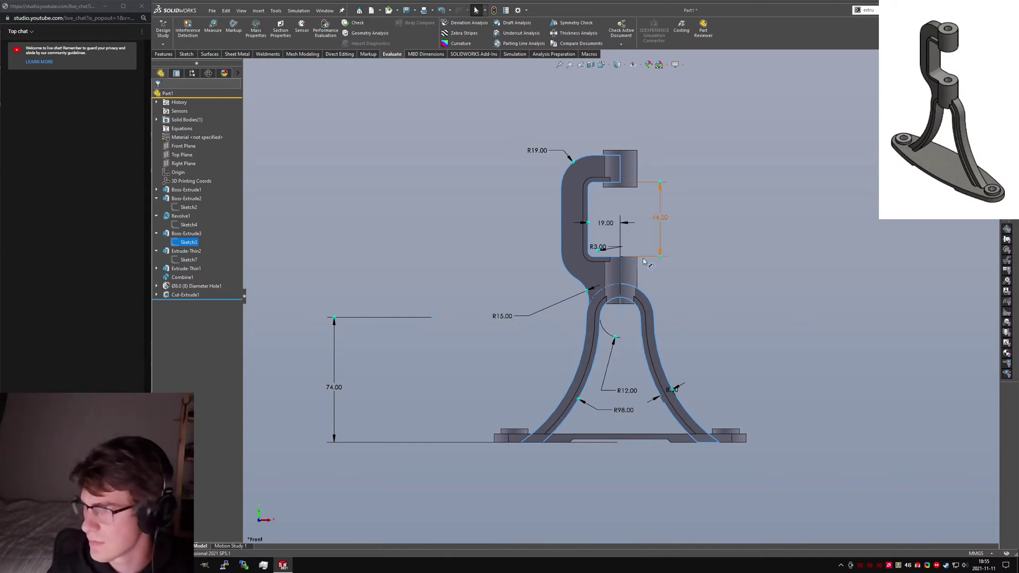
Step: Recheck the part's volume in Mass Properties with the 8 mm leg width
left_click(638, 243)
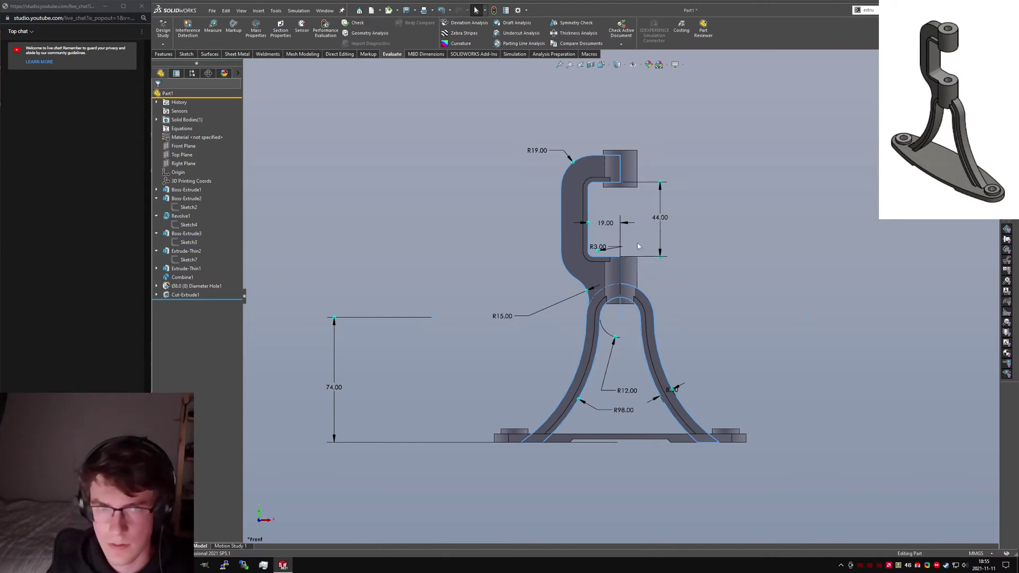
left_click(256, 29)
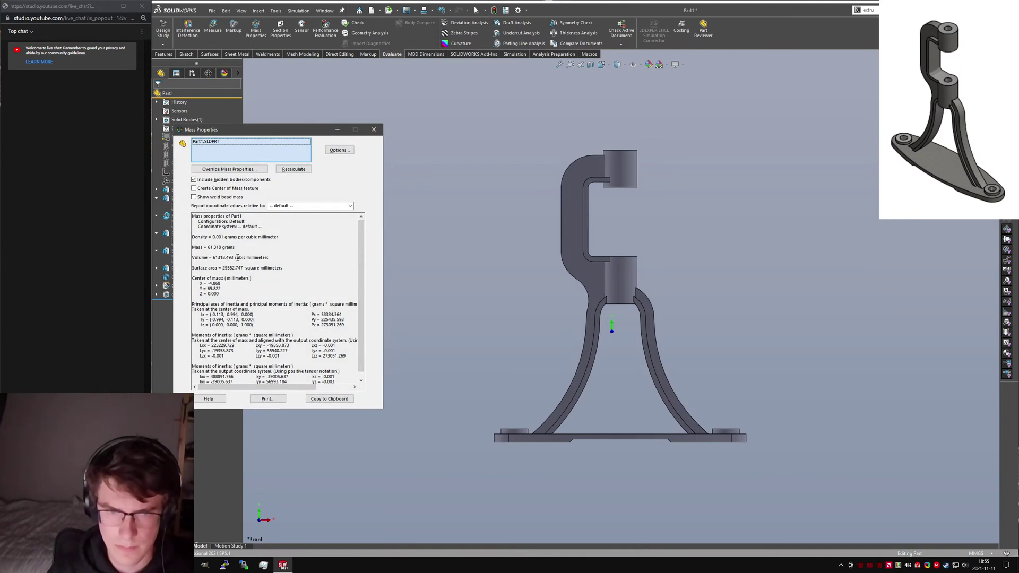
left_click(375, 131)
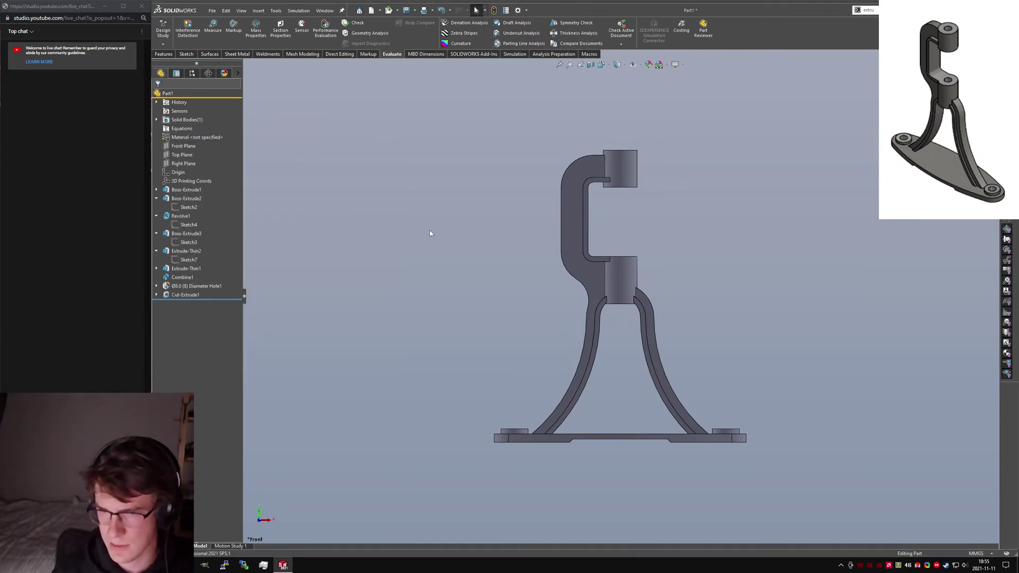
Step: Inspect the extrusion depths and dimensions of the thin ribs, the lower boss, the legs and the upper arm
left_click(597, 326)
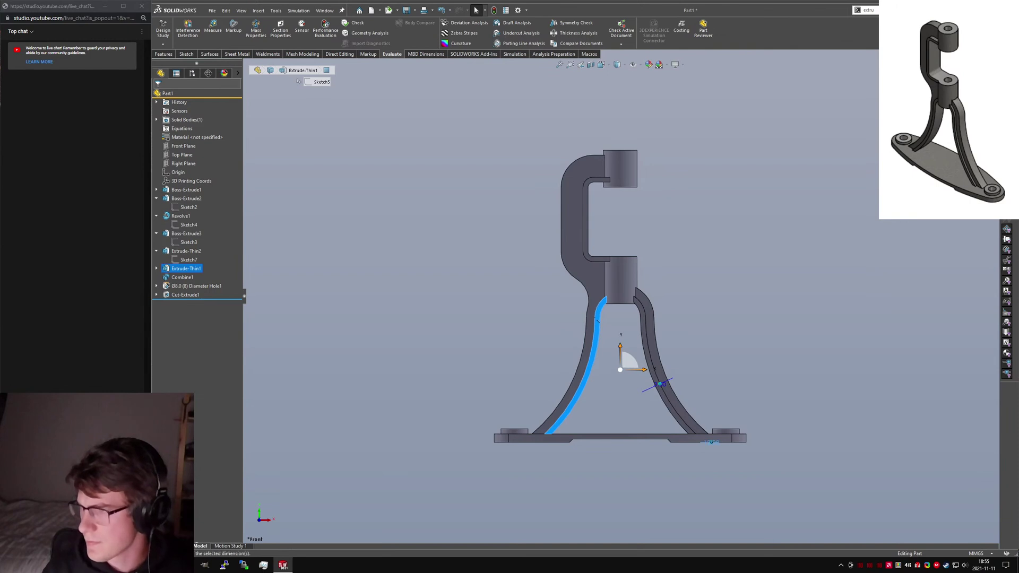
left_click(711, 441)
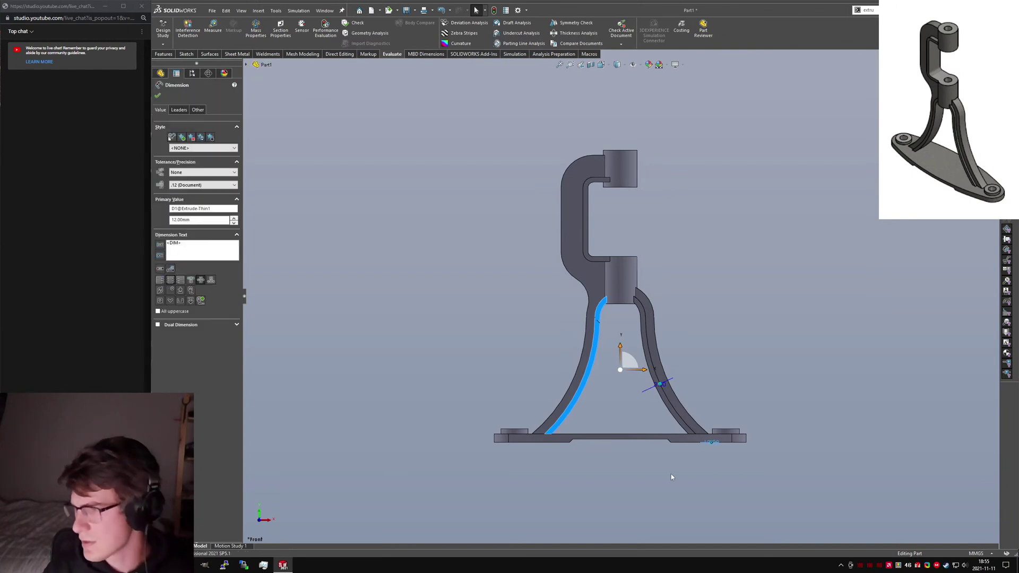
left_click(590, 258)
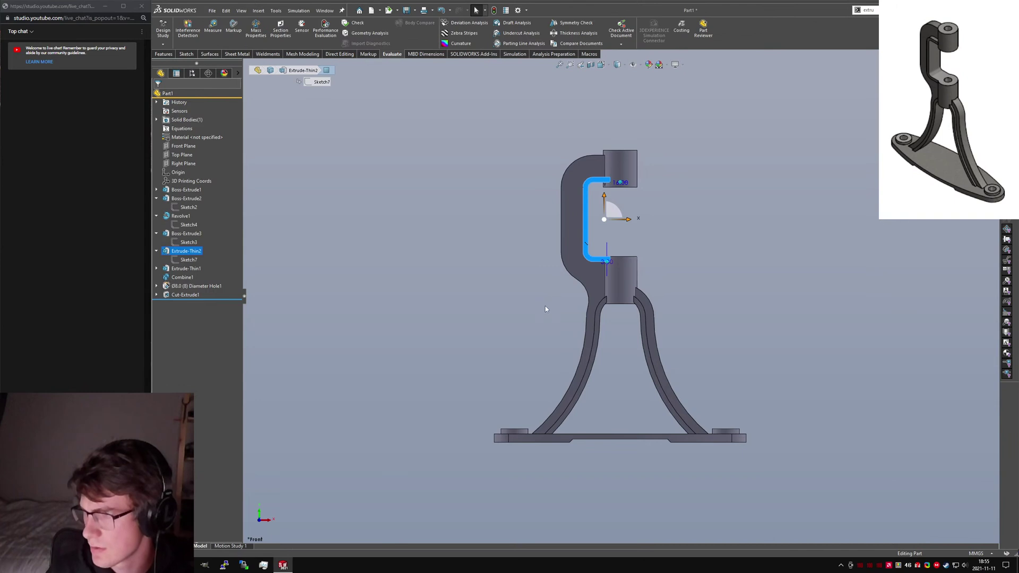
left_click(620, 281)
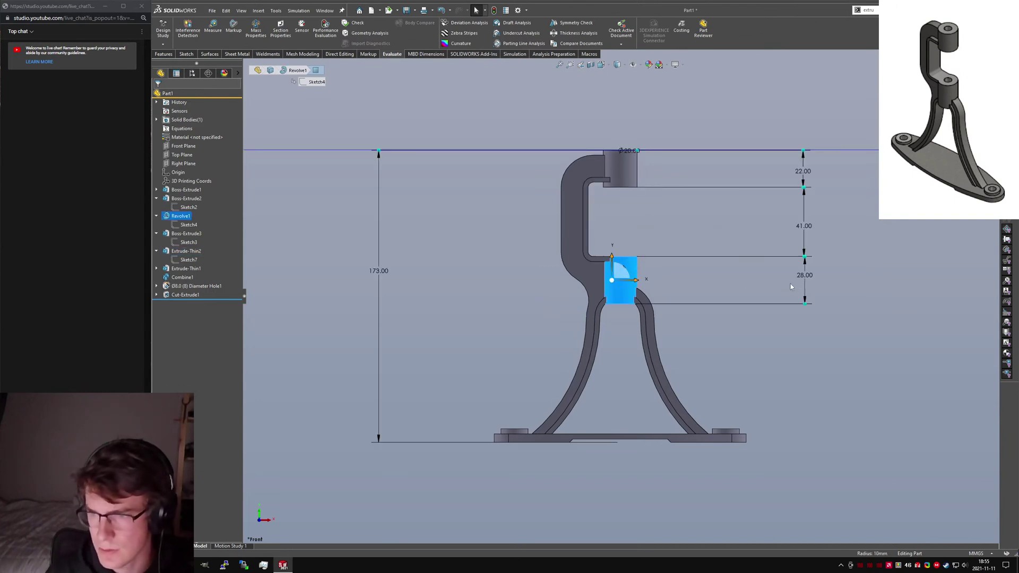
left_click(651, 333)
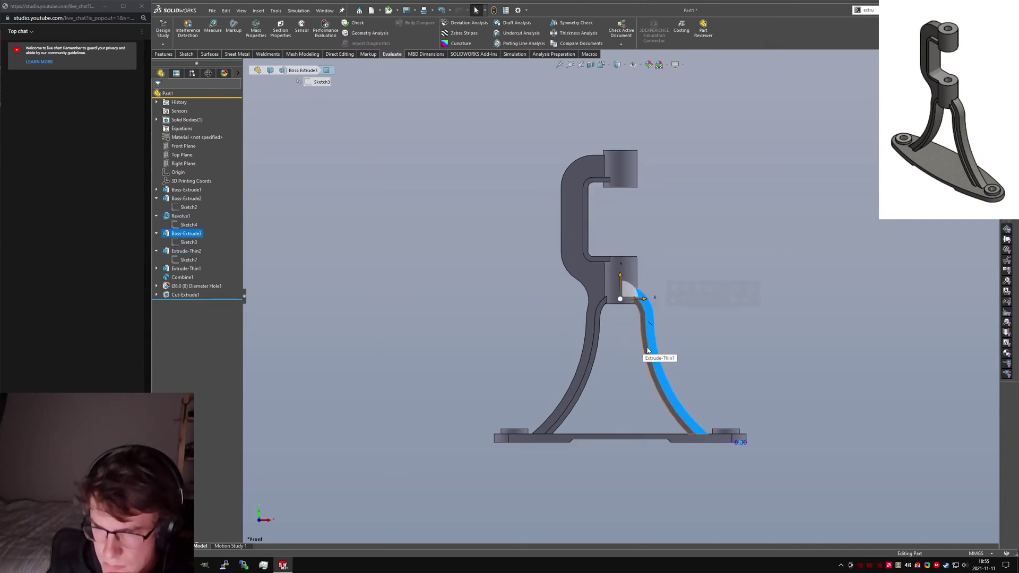
left_click(592, 287)
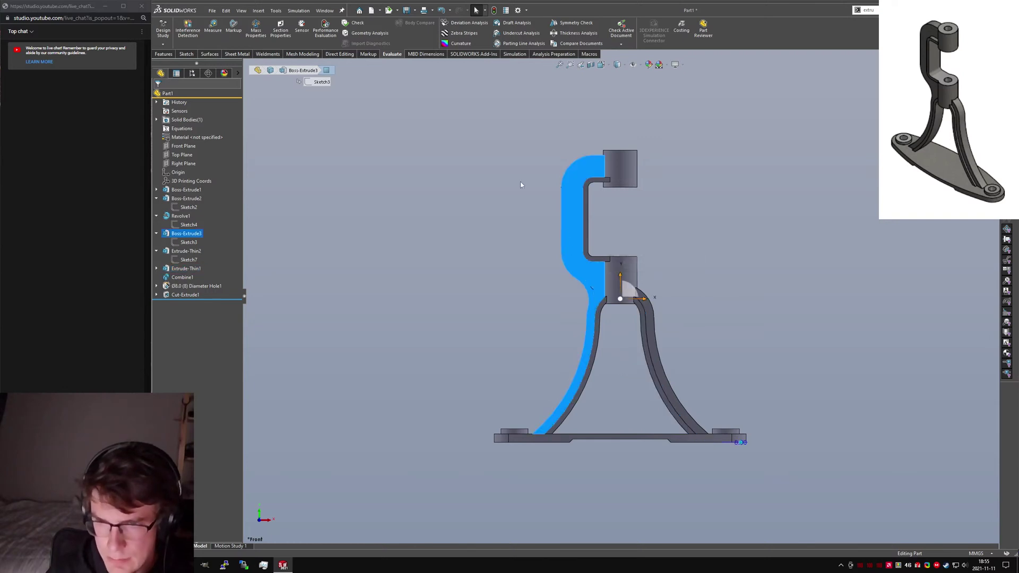
Step: Compare the dimensions of the base pads, recess cut, revolved bosses and arm profile sketches with the reference drawing
left_click(189, 207)
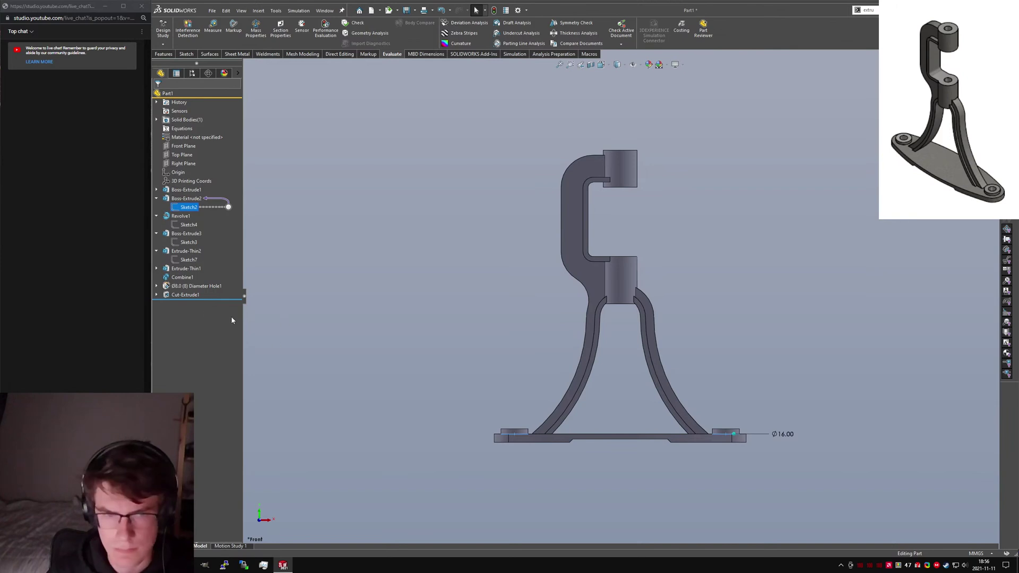
left_click(186, 295)
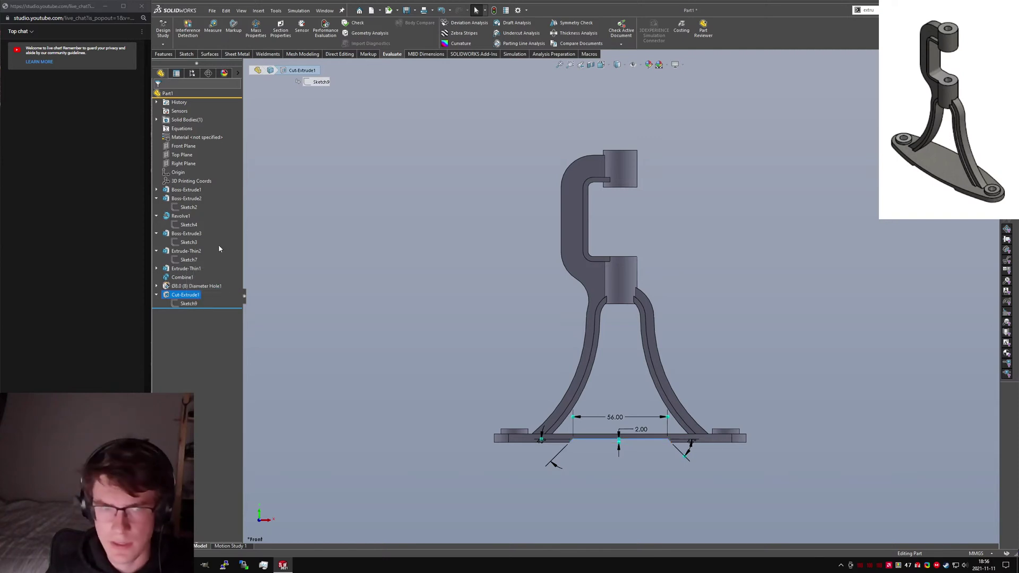
left_click(189, 208)
left_click(188, 225)
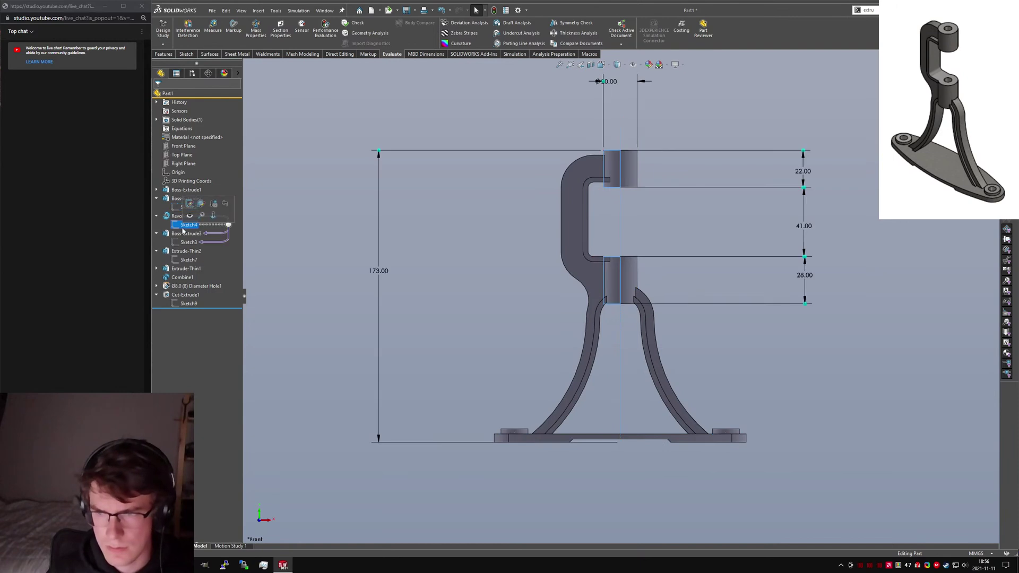
left_click(187, 243)
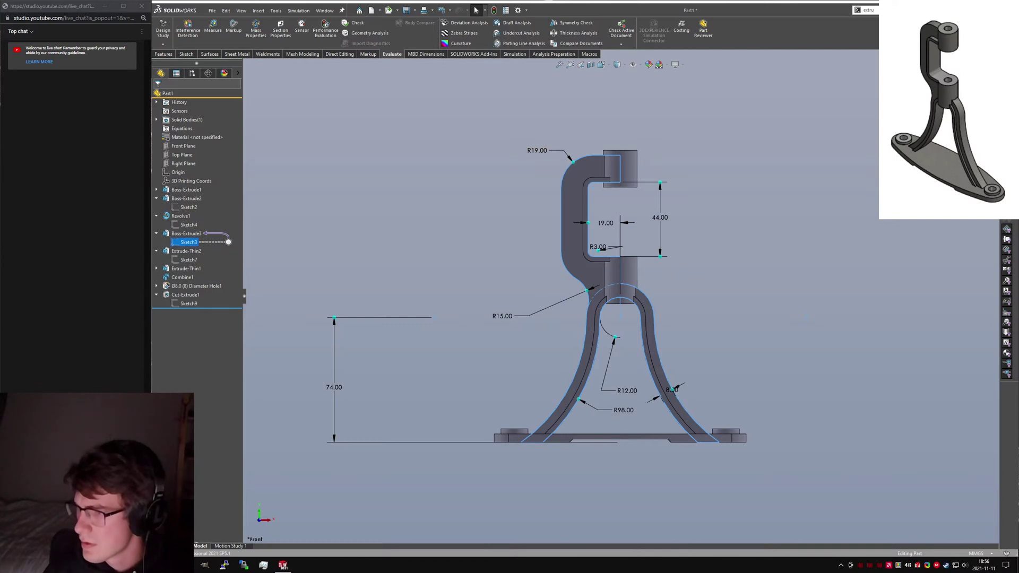
left_click(722, 149)
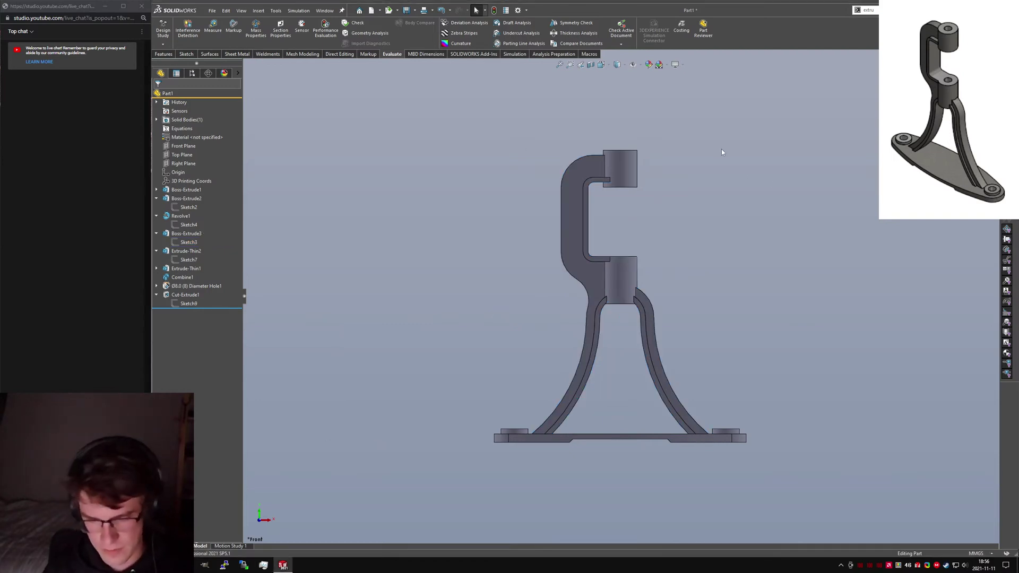
Step: Read the bracket's volume and surface area once more in Mass Properties for comparison with published results
key("m")
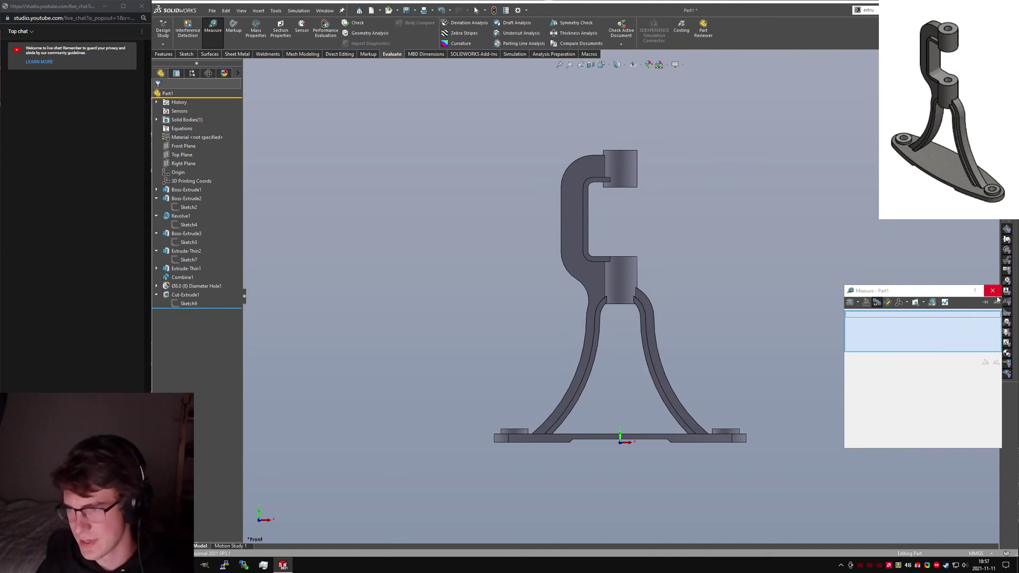
left_click(992, 291)
left_click(255, 30)
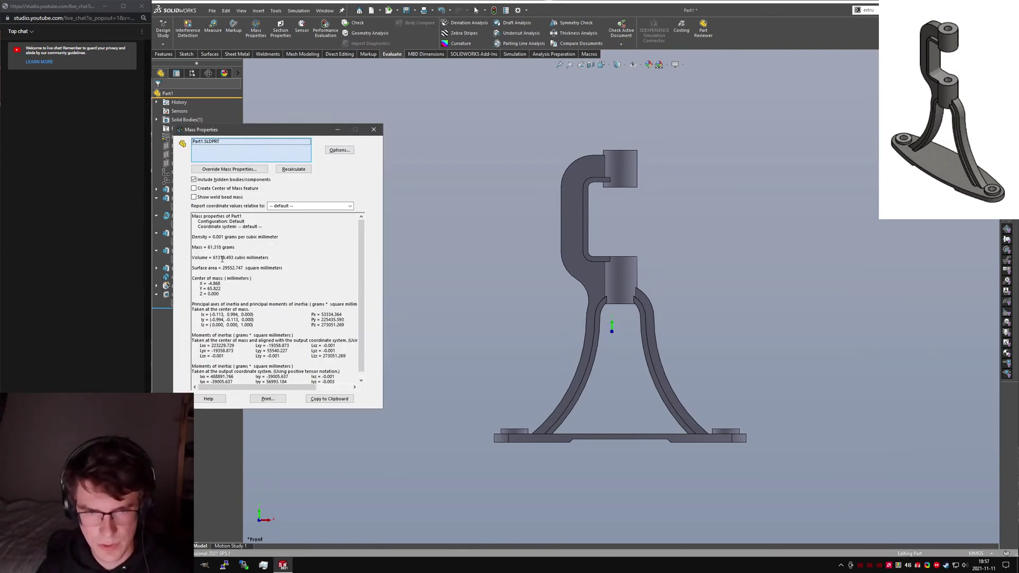
left_click(374, 129)
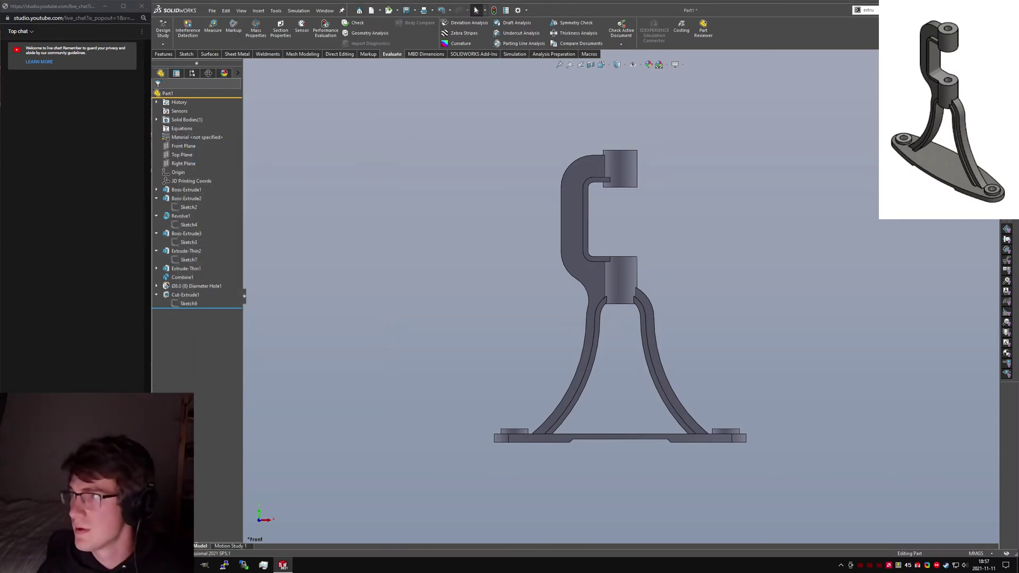
Step: Switch to the browser and place the Reddit practice model thread over the model to compare the posted volumes
key("alt+Tab")
left_click_drag(870, 20, 702, 48)
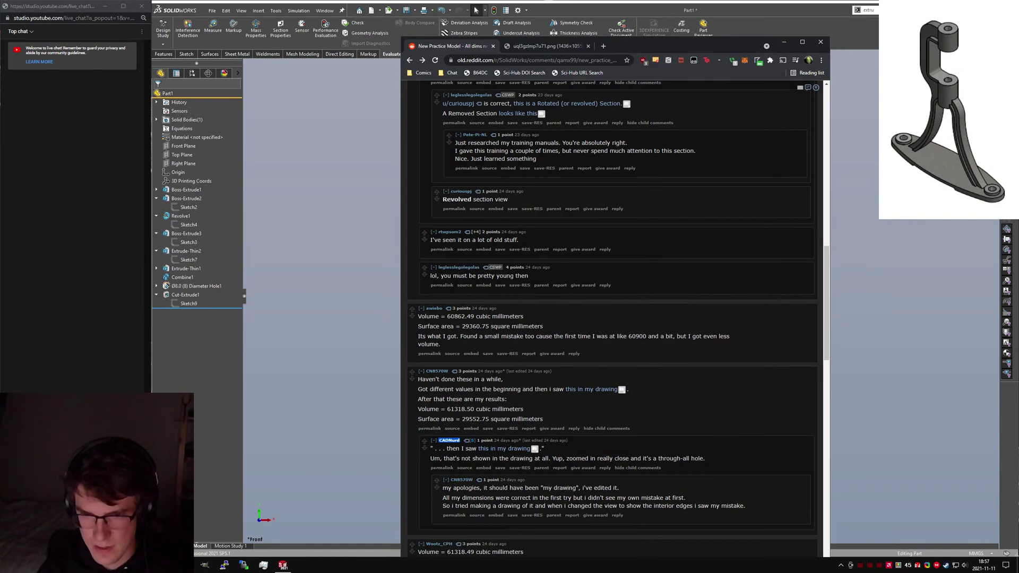
Step: Read the posted volumes and feature breakdowns in the Reddit thread, close the thread, and switch back to the SOLIDWORKS model
scroll(610, 319, "up", 8)
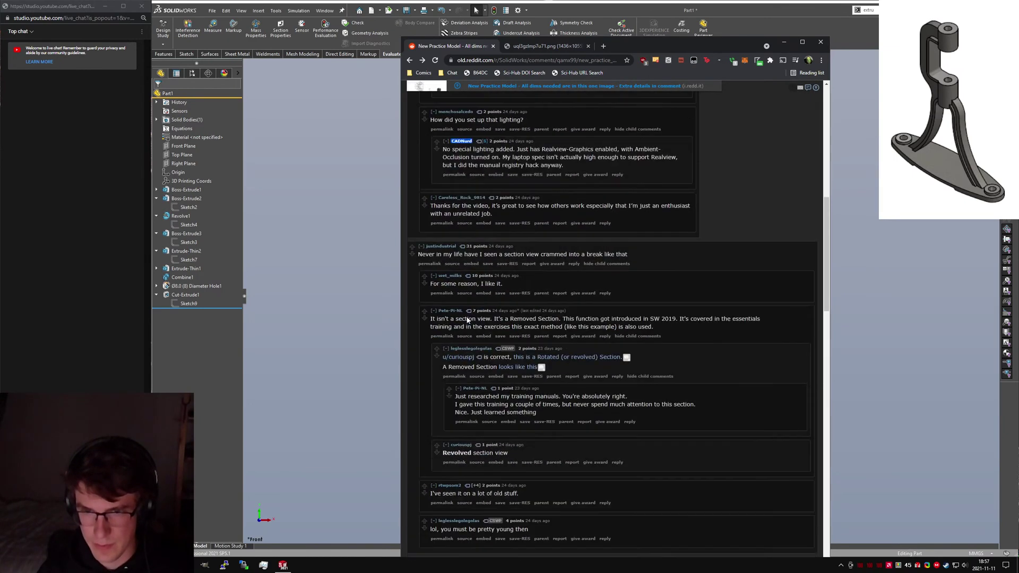
scroll(494, 318, "up", 4)
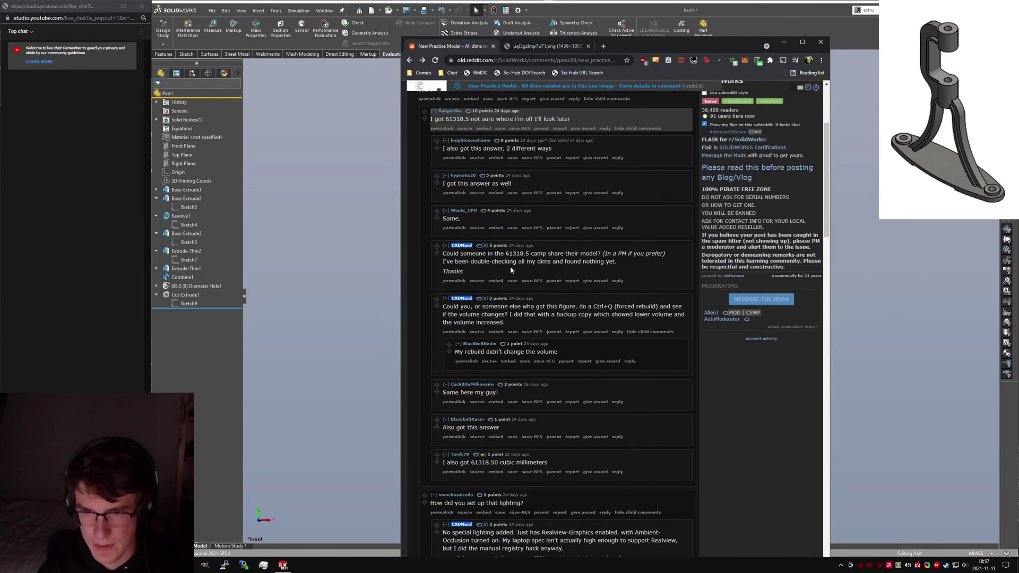
scroll(459, 240, "up", 2)
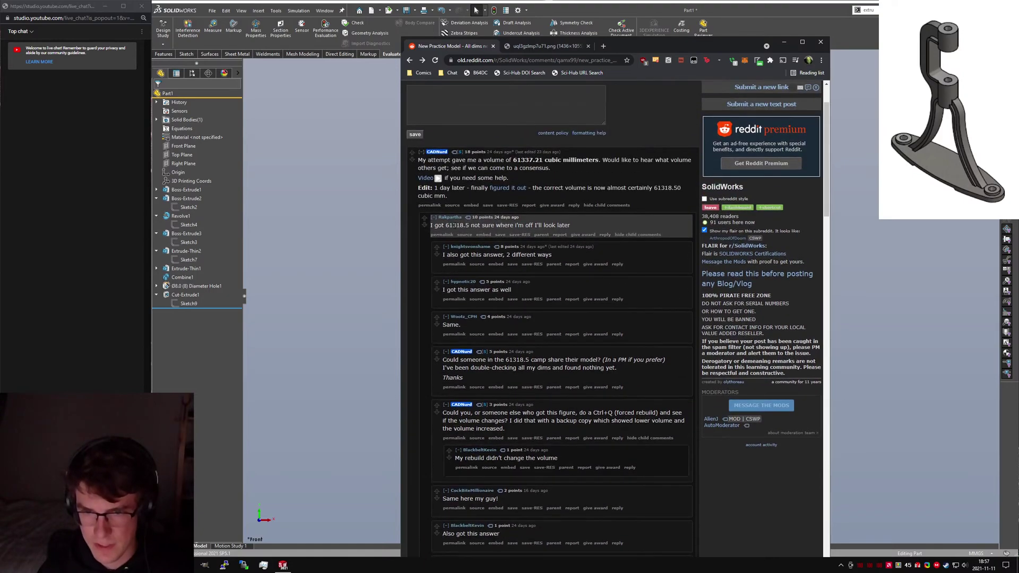
scroll(467, 255, "down", 4)
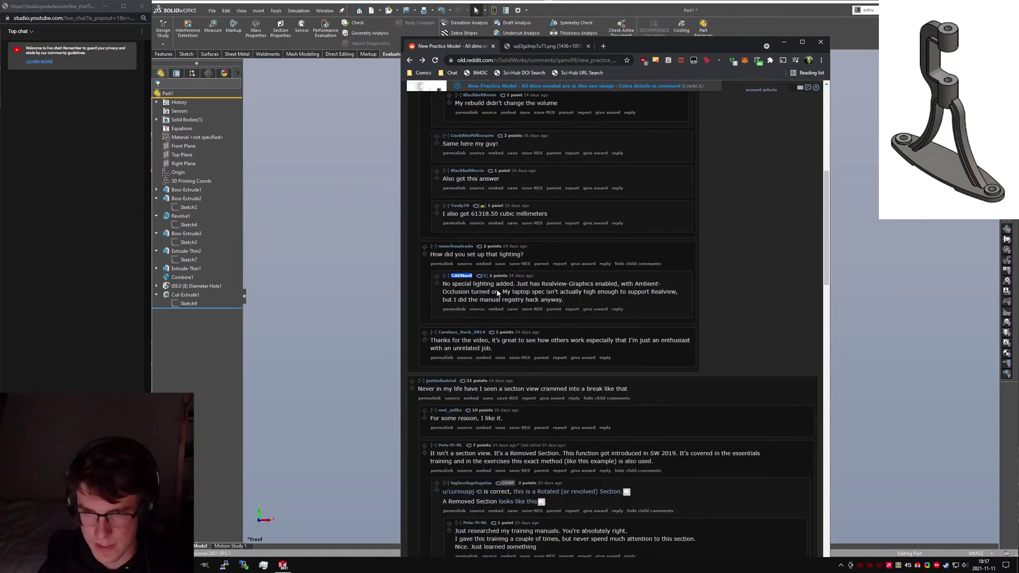
scroll(494, 287, "down", 10)
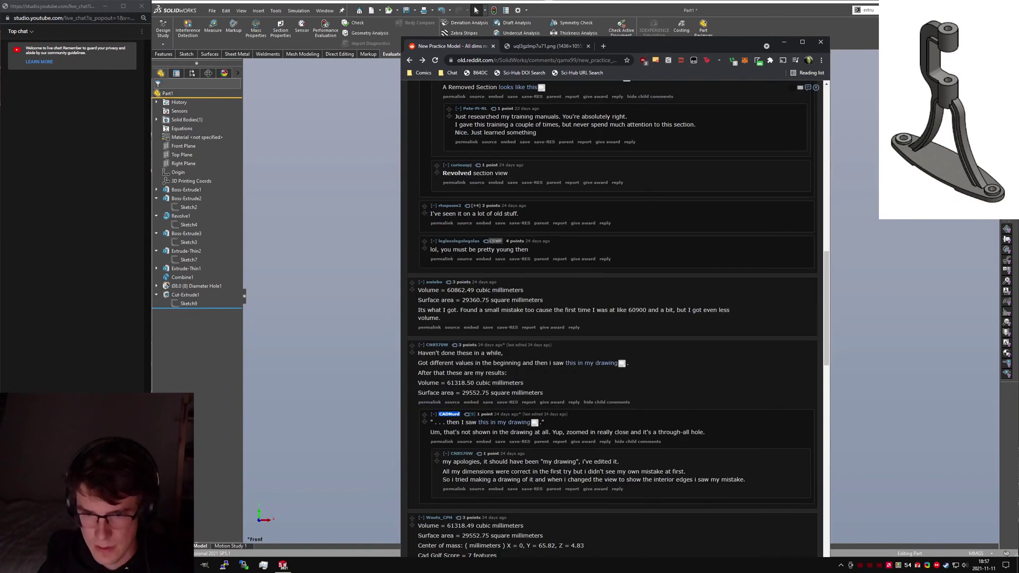
scroll(455, 300, "down", 5)
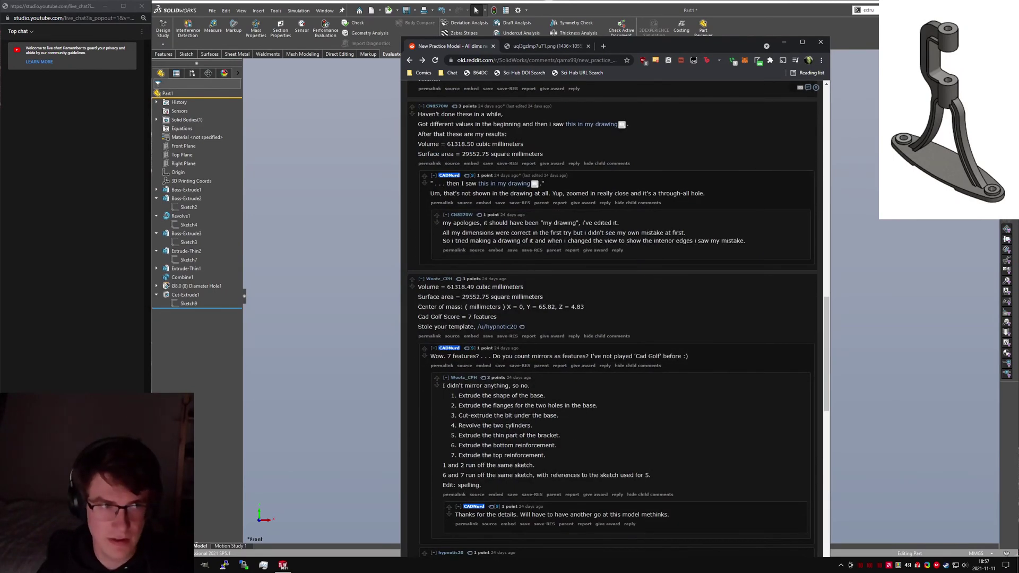
scroll(591, 419, "down", 6)
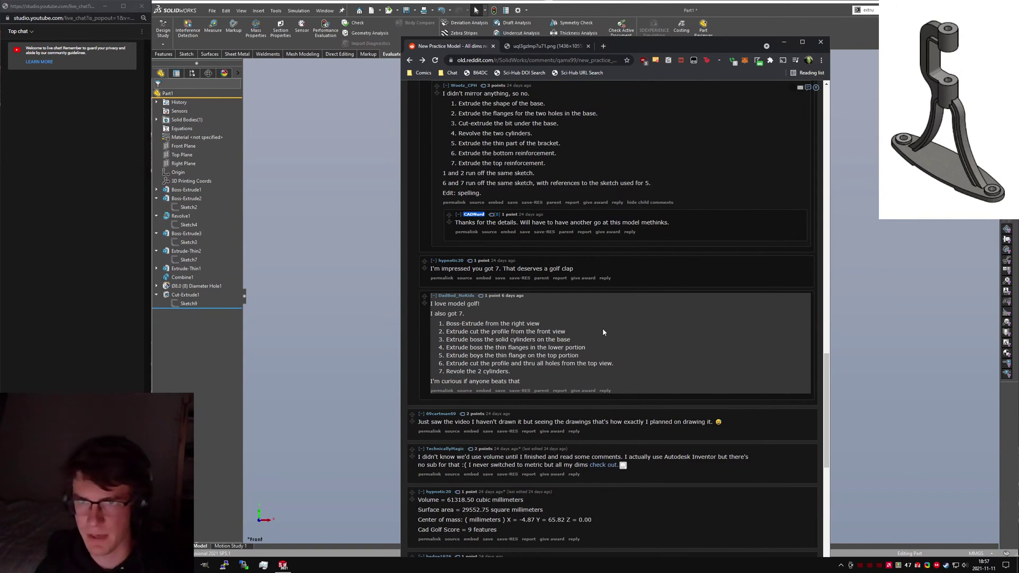
key("ctrl+w")
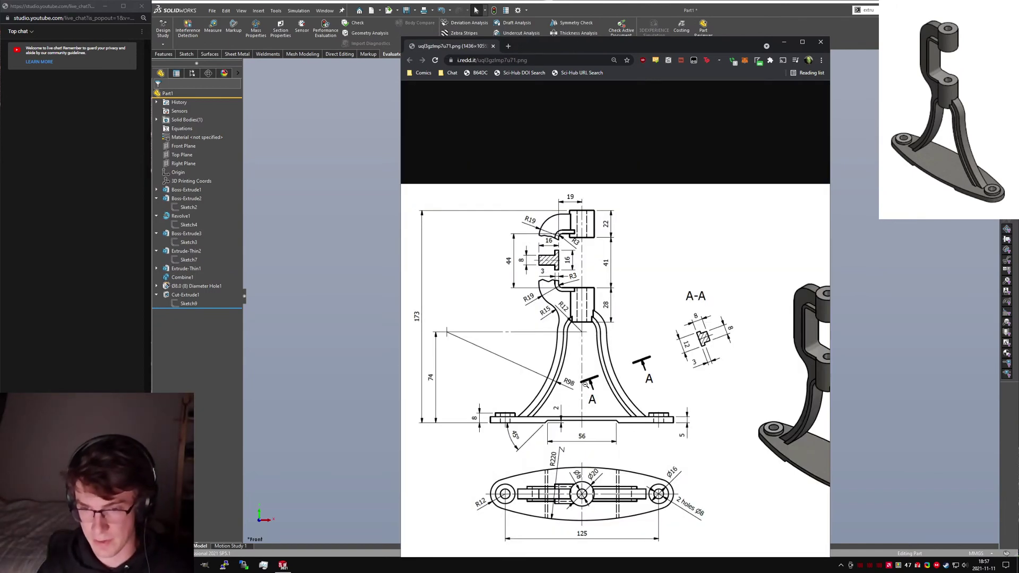
key("alt+Tab")
Step: Examine the bracket's legs, thin ribs, base plate and lower boss junctions from several angles
scroll(596, 341, "down", 5)
middle_click_drag(597, 341, 624, 433)
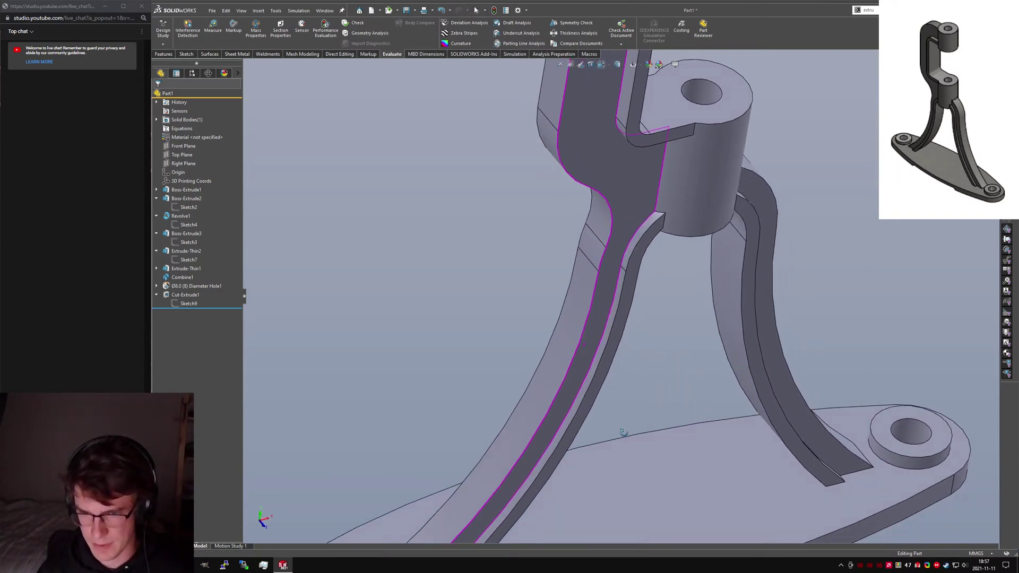
scroll(624, 433, "up", 5)
middle_click_drag(664, 404, 692, 412)
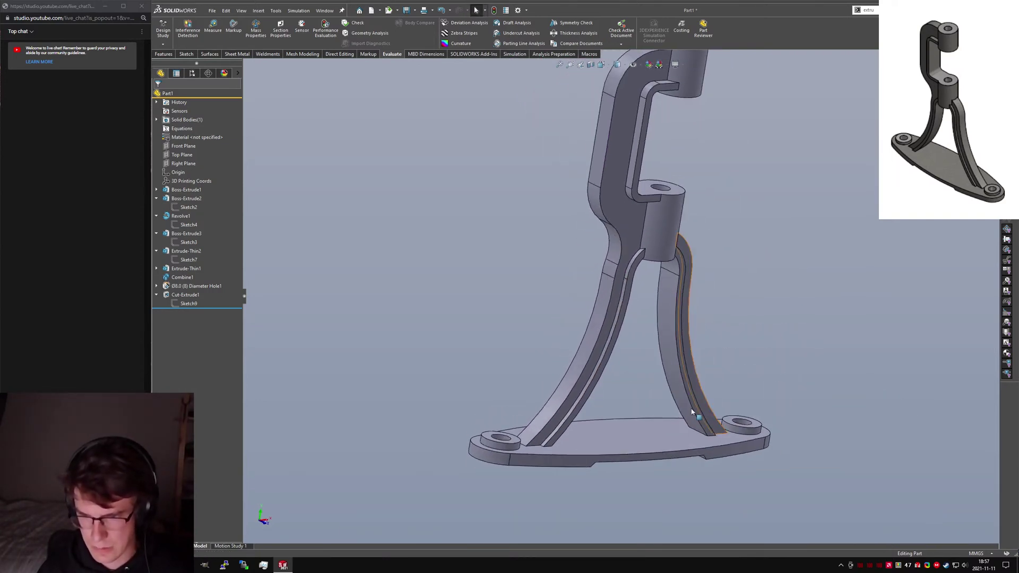
scroll(692, 412, "down", 3)
scroll(675, 399, "up", 5)
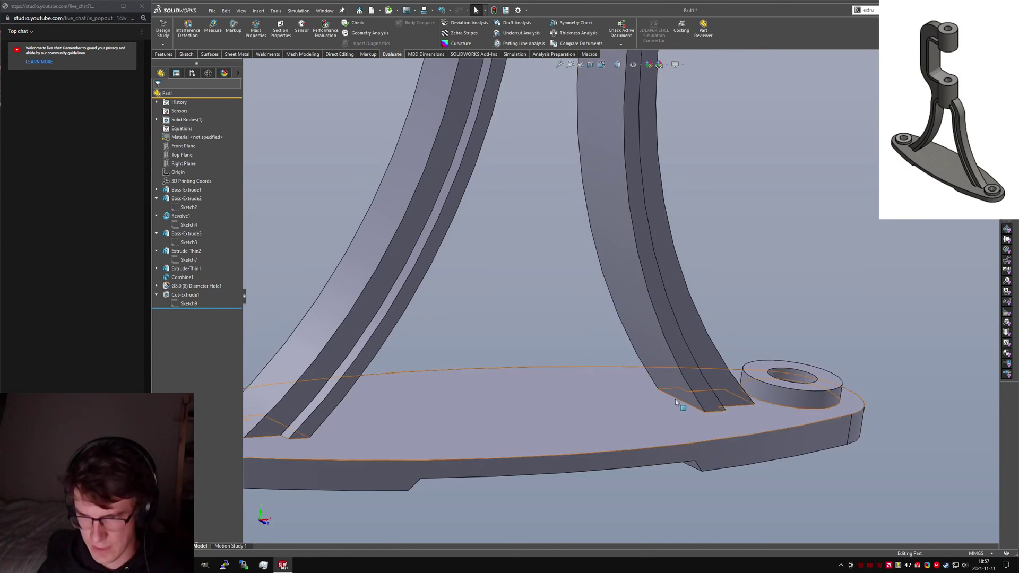
middle_click_drag(682, 408, 465, 254)
scroll(599, 248, "down", 6)
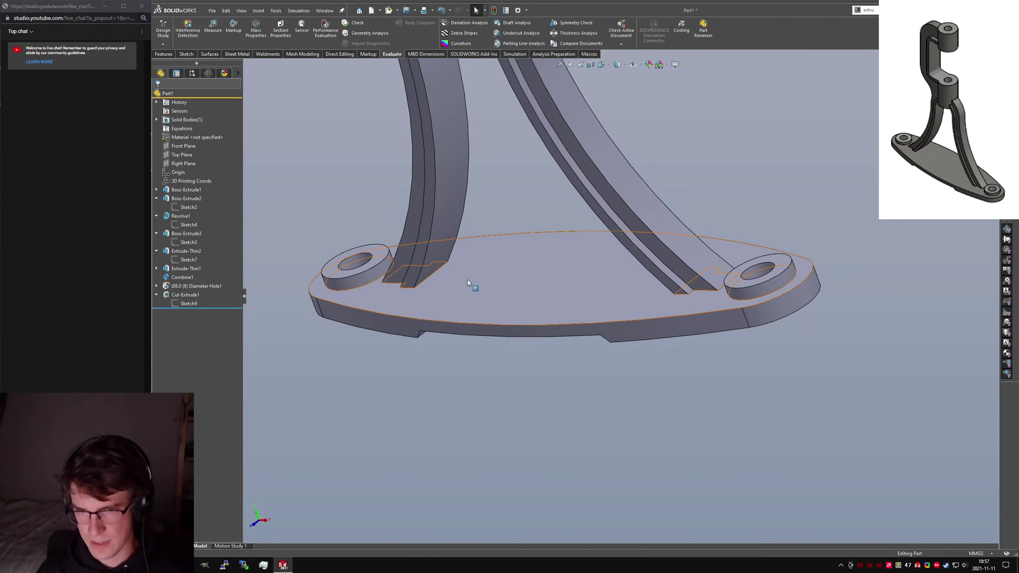
scroll(496, 286, "up", 5)
middle_click_drag(495, 286, 496, 209)
scroll(606, 202, "down", 8)
middle_click_drag(627, 137, 630, 258)
scroll(647, 220, "up", 3)
scroll(634, 232, "up", 1)
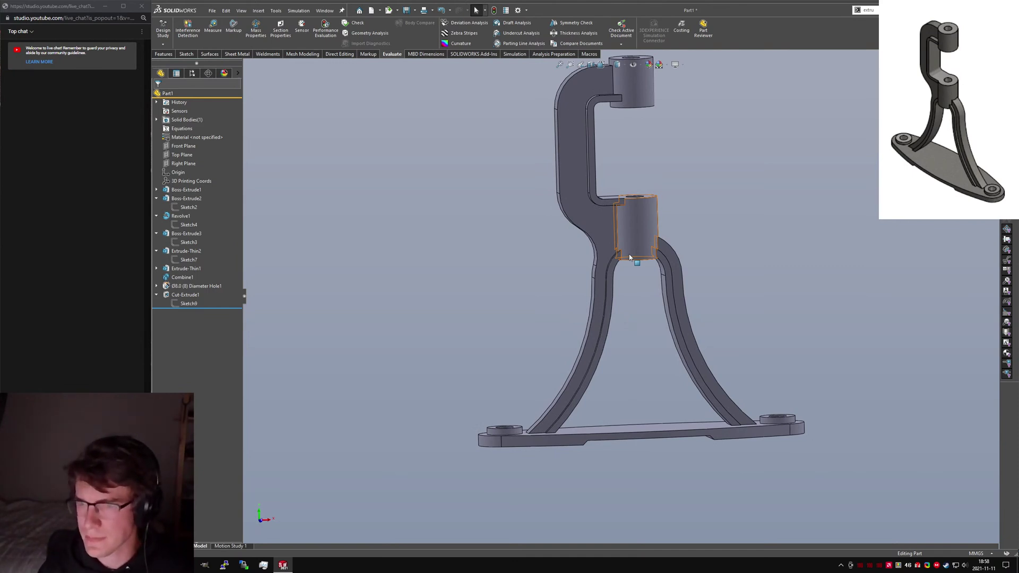
scroll(626, 207, "up", 3)
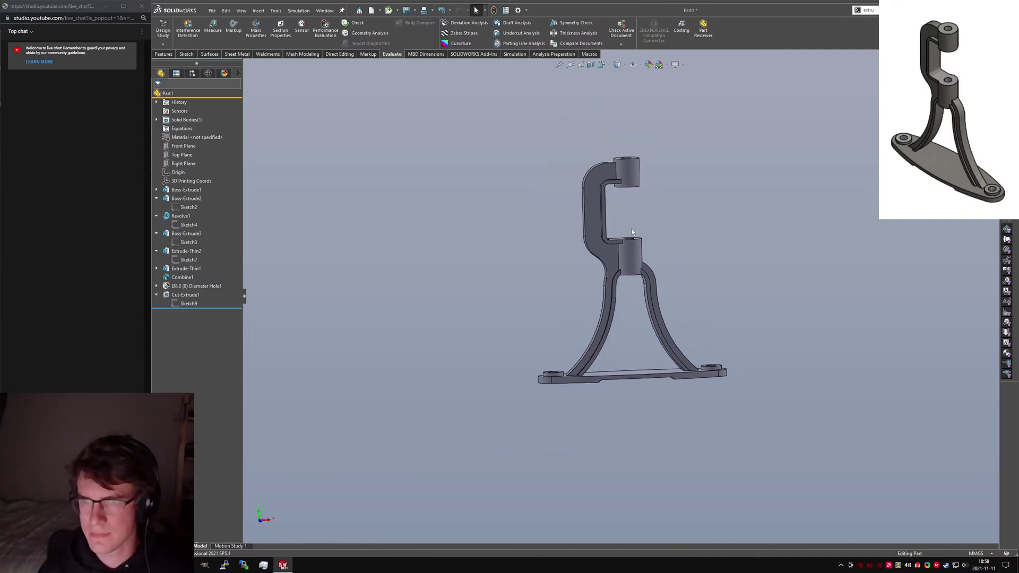
Step: Save the part as "challenge part" in the Reddit-Bench Clamp folder of the 2021 projects
key("ctrl+s")
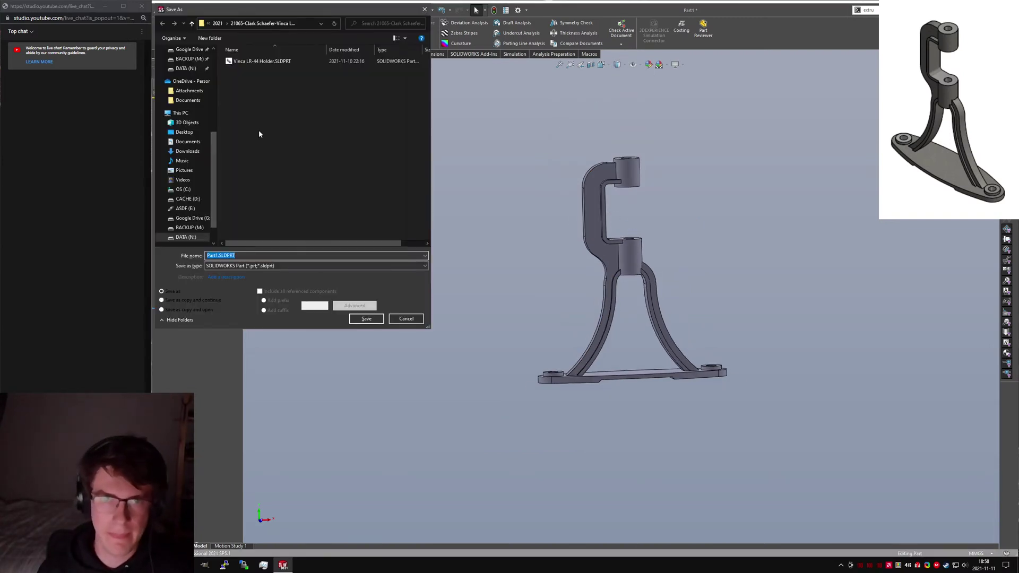
left_click(217, 23)
scroll(245, 185, "down", 15)
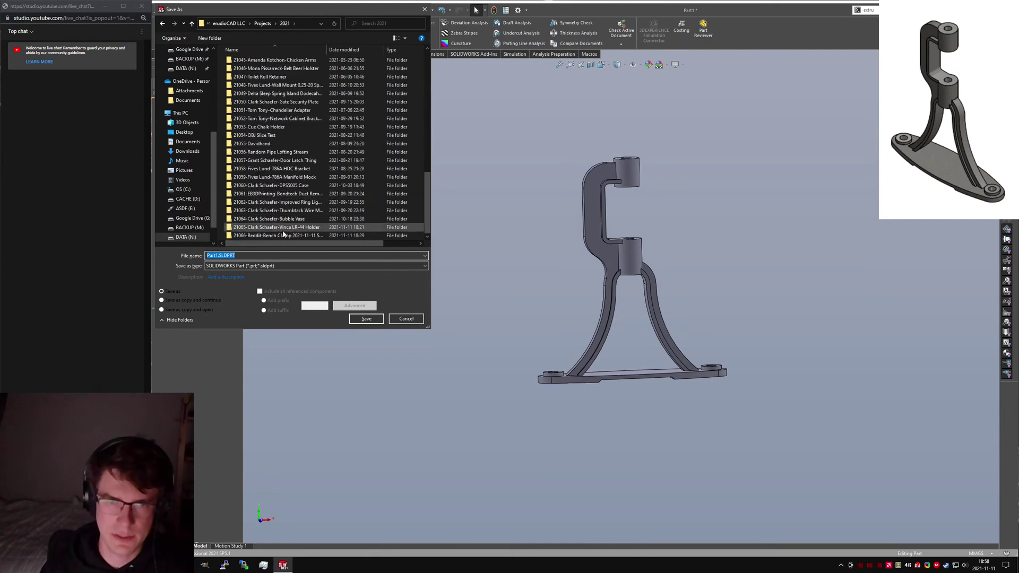
double_click(262, 234)
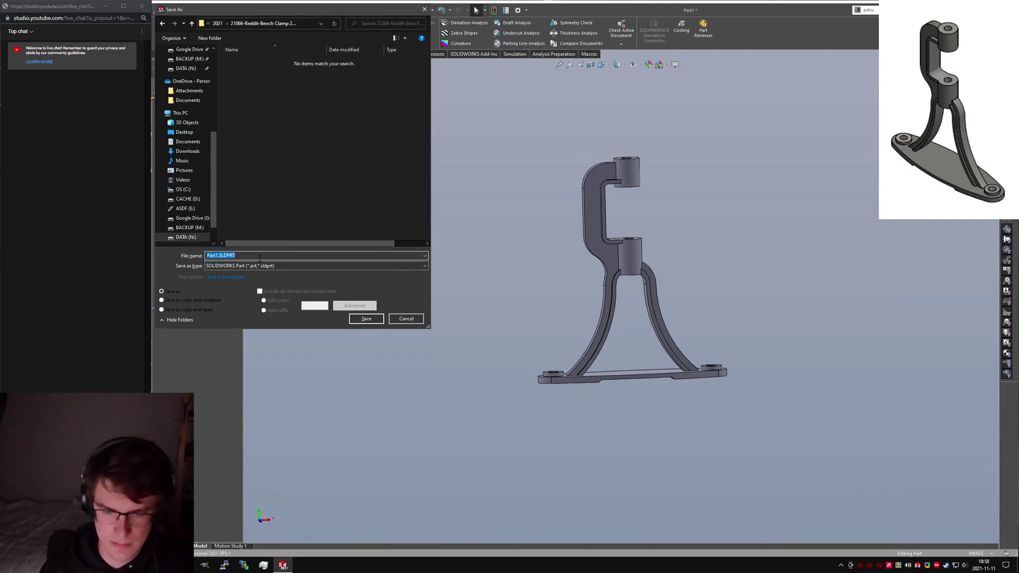
type("chailenge part")
key("Return")
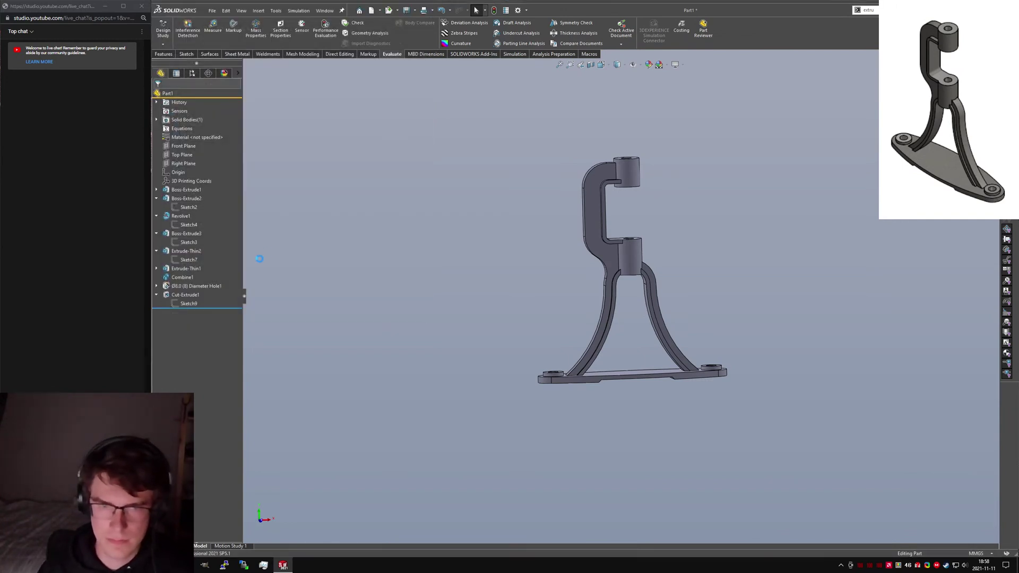
Step: Collapse the feature tree and highlight all modelling features from Boss-Extrude1 to Cut-Extrude1 to review the feature list
scroll(605, 271, "down", 4)
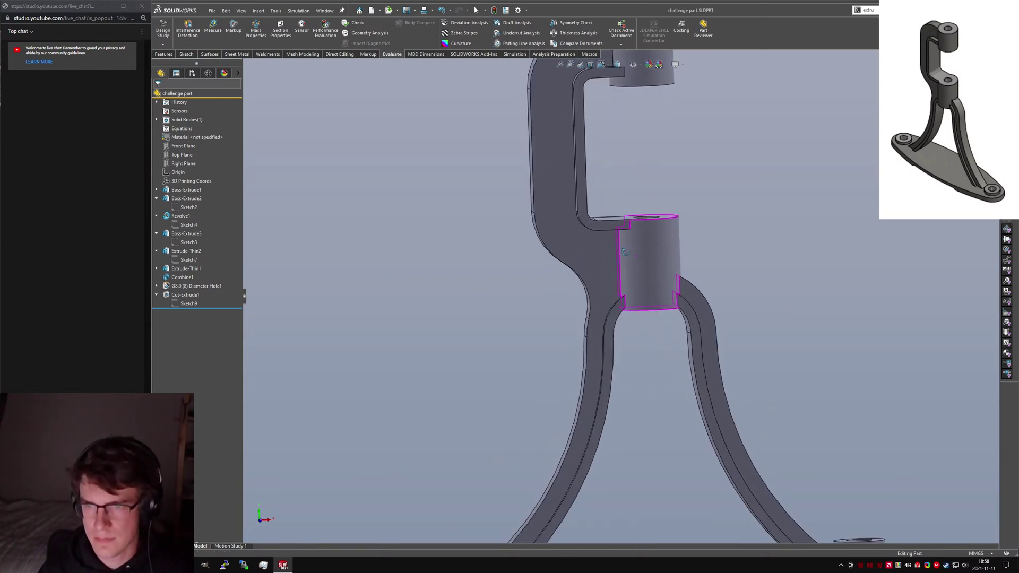
scroll(597, 281, "up", 3)
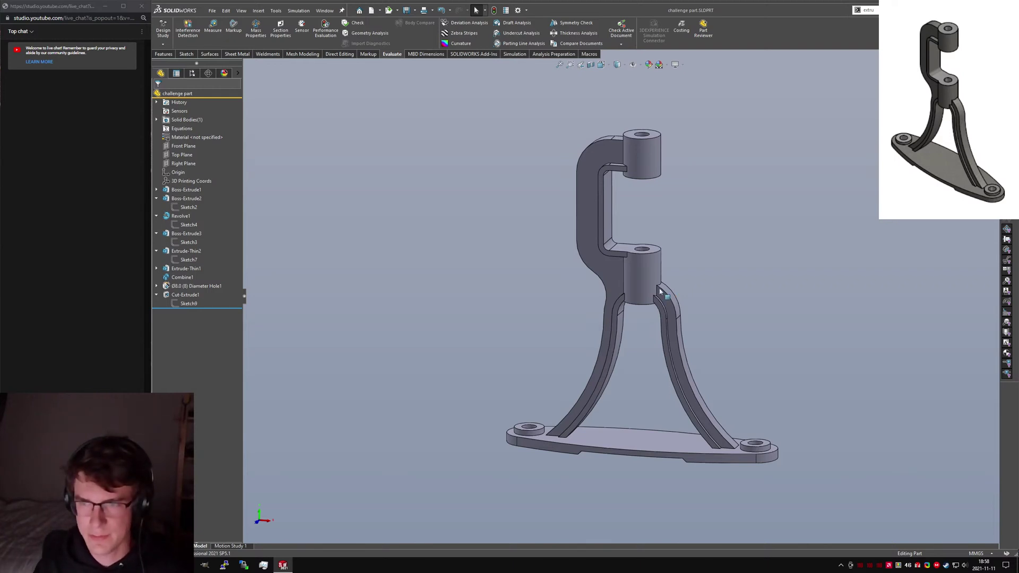
middle_click_drag(682, 361, 726, 364)
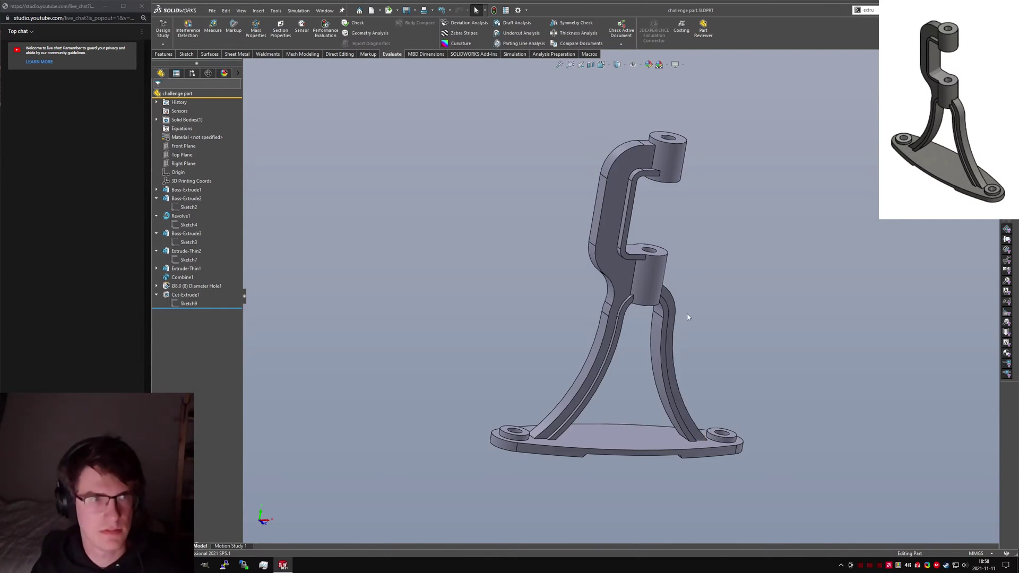
middle_click_drag(646, 295, 610, 269)
key("shift+c")
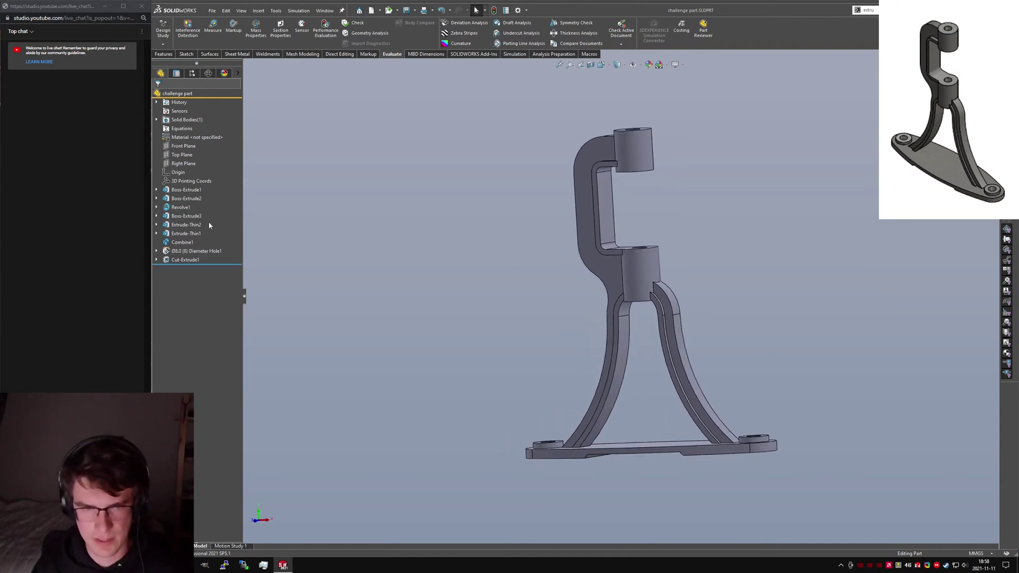
left_click(182, 261)
left_click(178, 192, "shift")
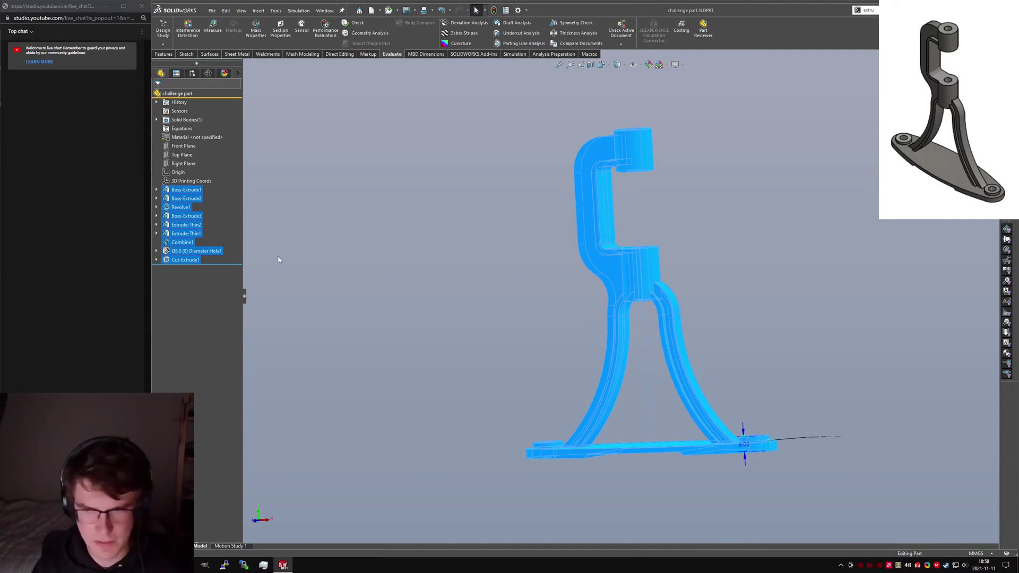
left_click(573, 286)
middle_click_drag(573, 286, 657, 310)
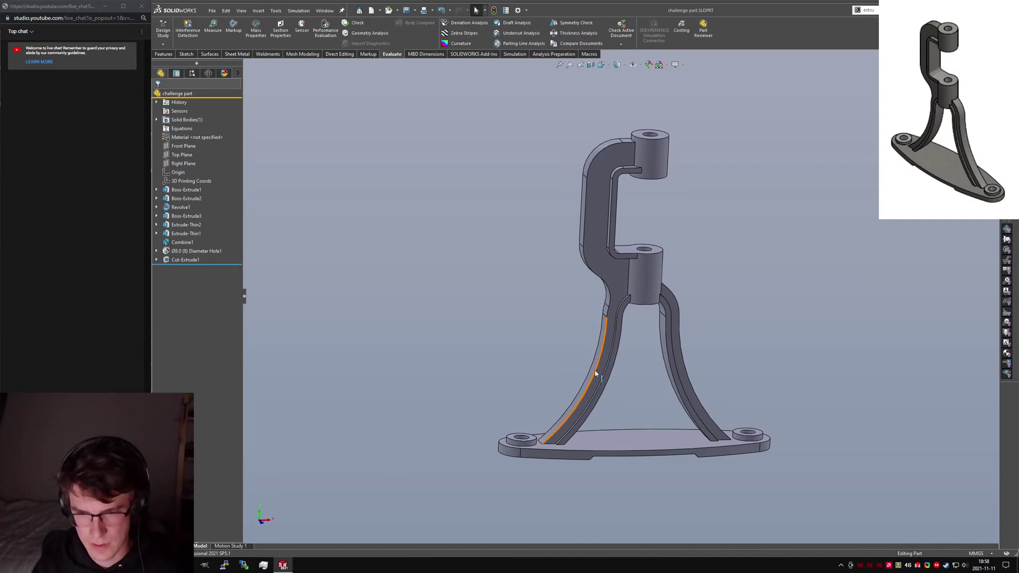
Step: Check the distance between the upper boss's hole and the end face of the thin rib, and inspect that junction from the front
middle_click_drag(596, 364, 641, 292)
scroll(640, 297, "down", 5)
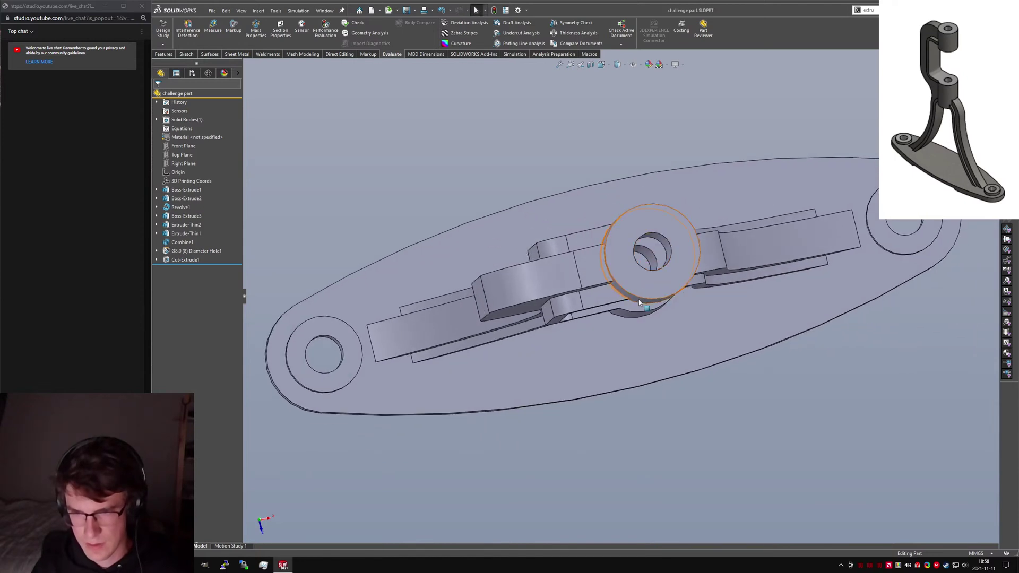
key("ctrl+5")
scroll(606, 319, "down", 5)
scroll(605, 321, "down", 3)
middle_click_drag(585, 276, 625, 207)
left_click(614, 222)
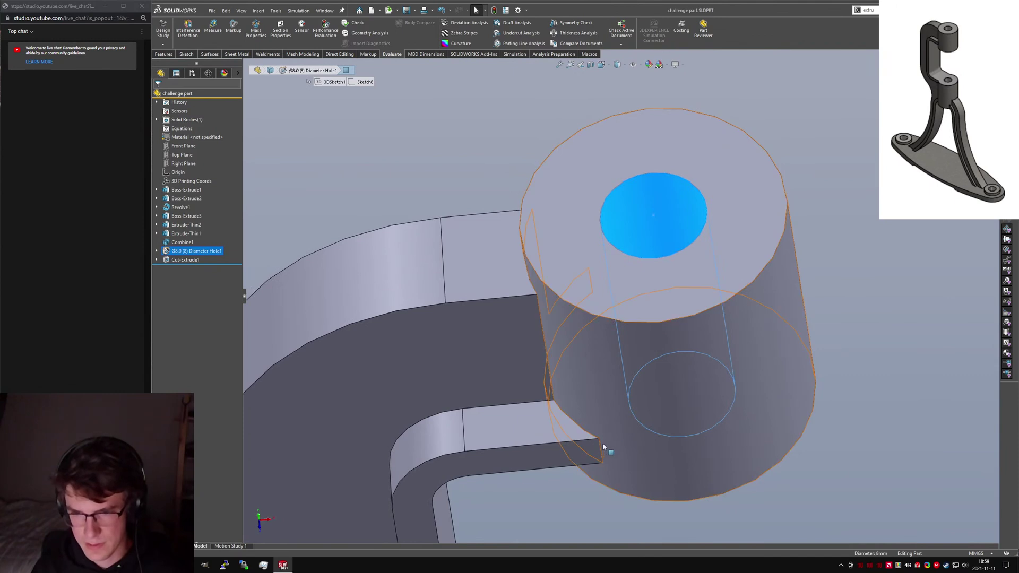
left_click(599, 447, "ctrl")
middle_click_drag(599, 447, 597, 429, "ctrl")
key("ctrl+1")
scroll(617, 137, "down", 8)
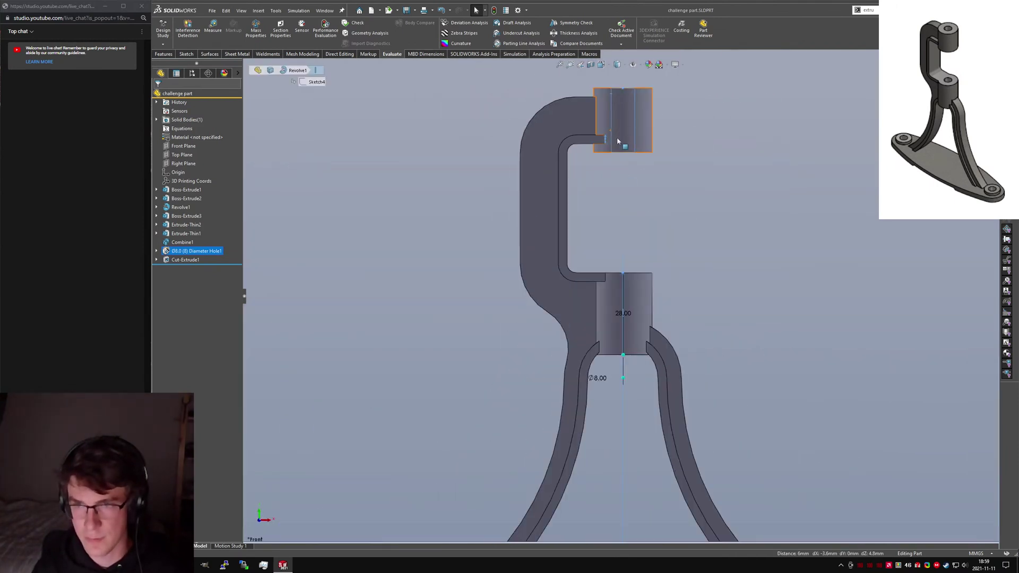
scroll(598, 202, "up", 5)
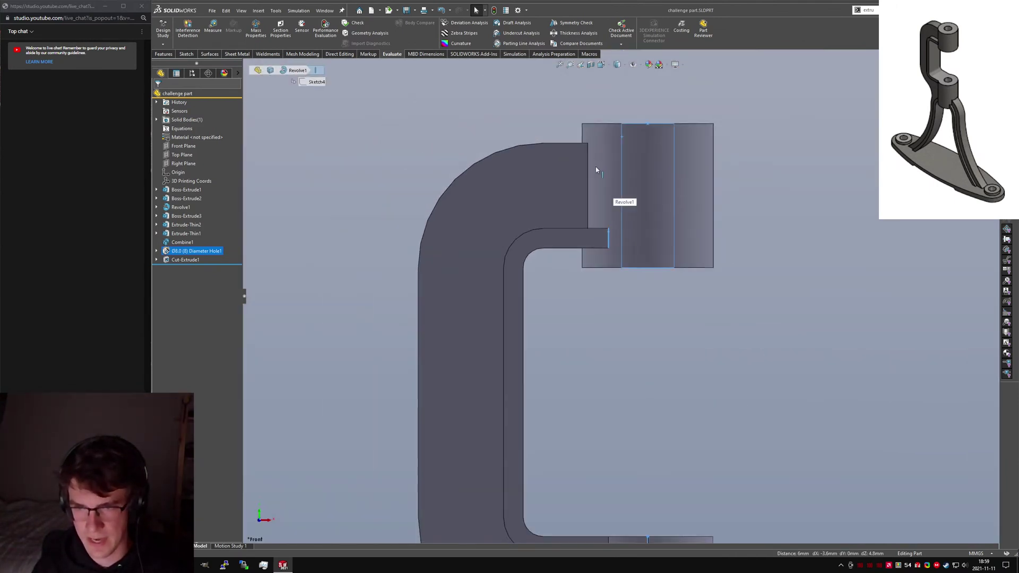
scroll(611, 268, "up", 1)
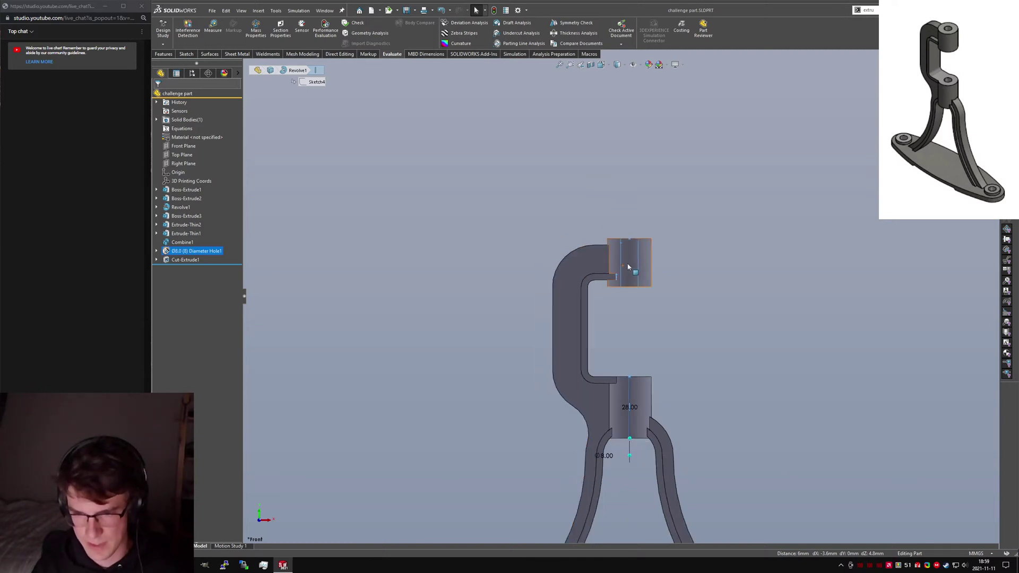
scroll(617, 271, "down", 8)
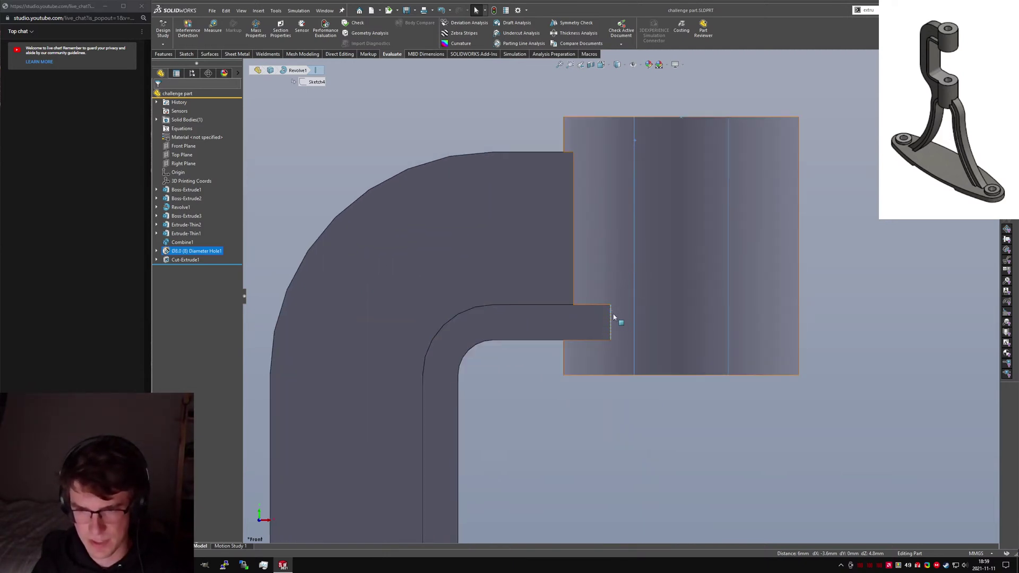
scroll(621, 286, "up", 5)
scroll(616, 285, "down", 5)
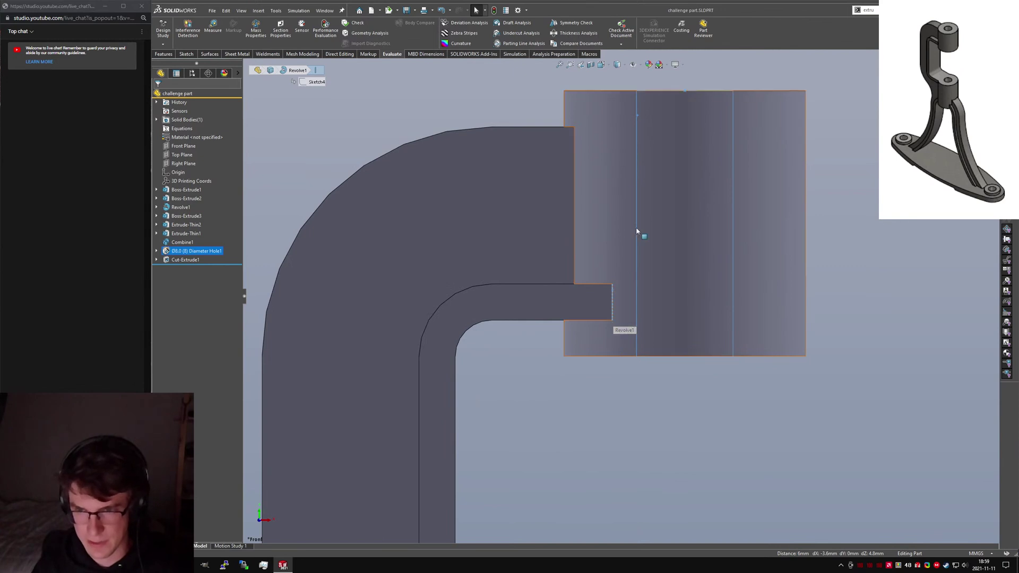
scroll(629, 238, "up", 8)
left_click(637, 344)
scroll(637, 345, "up", 5)
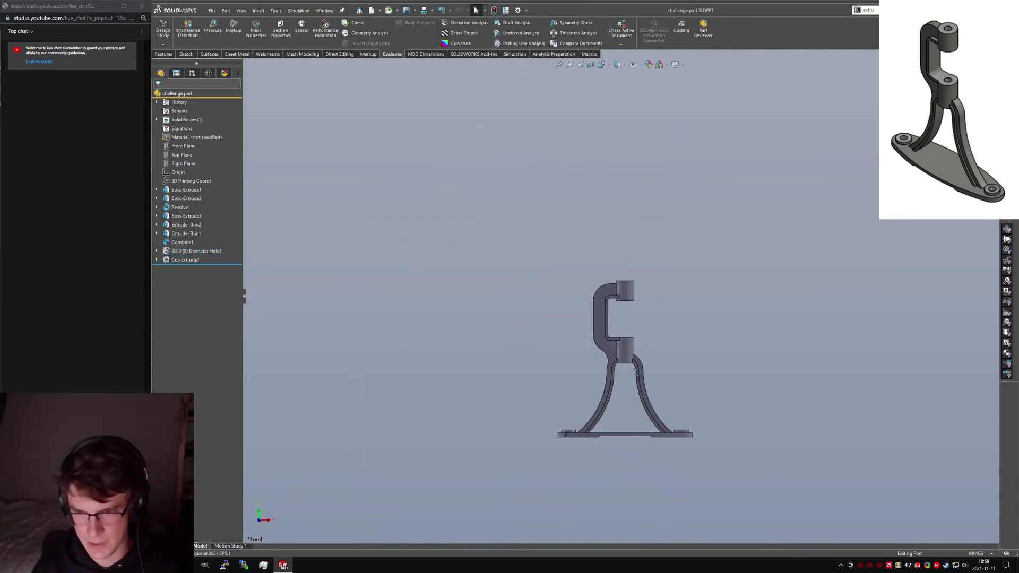
Step: Review the finished bracket and its 8 mm diameter holes from several angles, including the isometric view
middle_click_drag(637, 345, 644, 402)
scroll(645, 405, "down", 5)
scroll(645, 406, "up", 4)
scroll(642, 435, "down", 3)
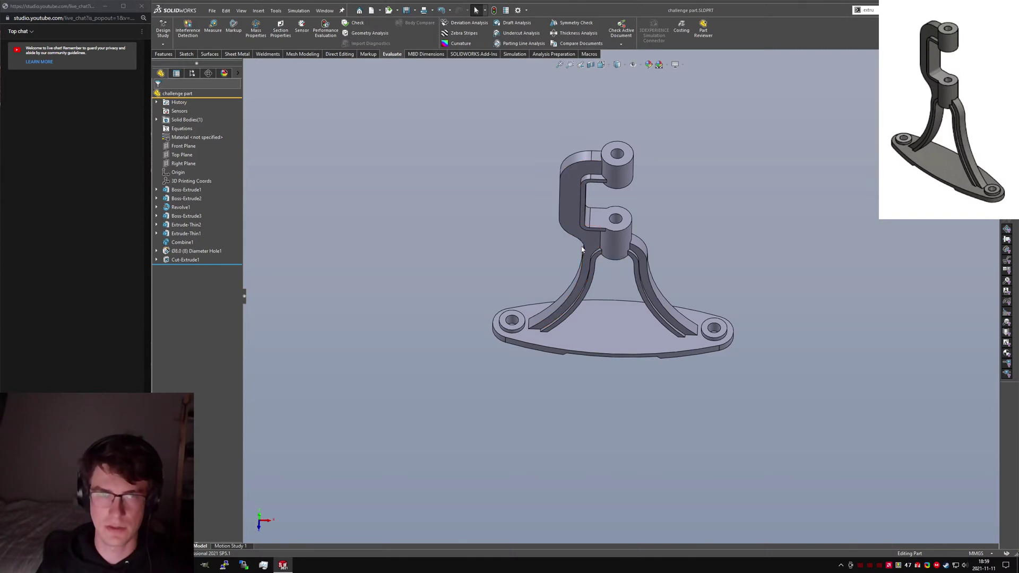
left_click(186, 251)
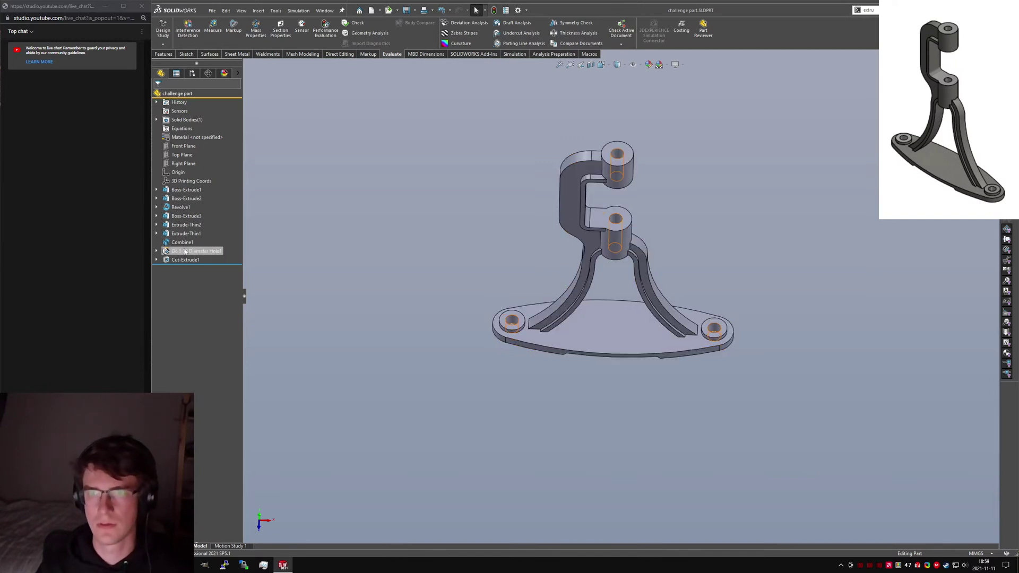
key("f")
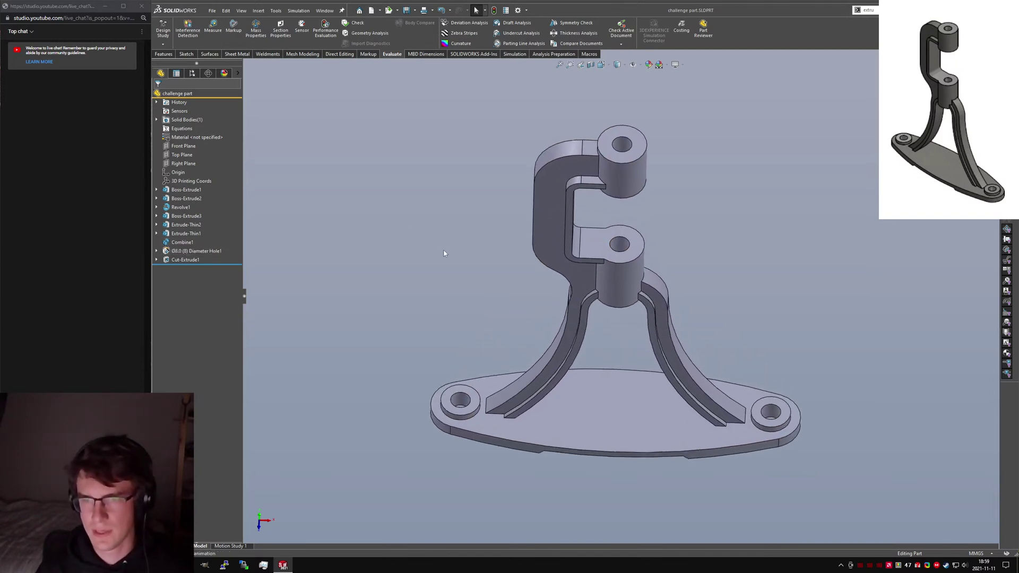
key("ctrl+7")
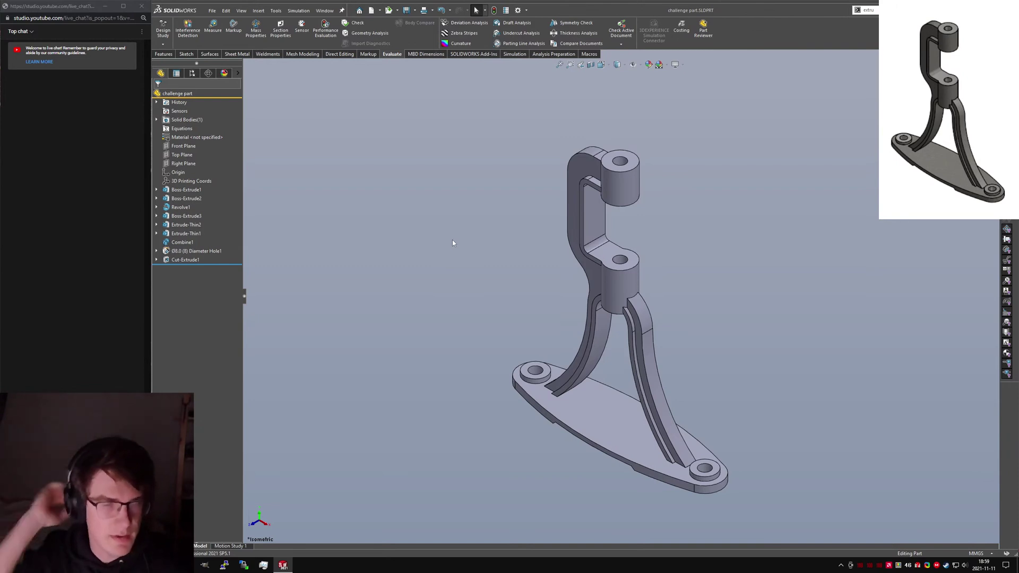
middle_click_drag(615, 287, 680, 225)
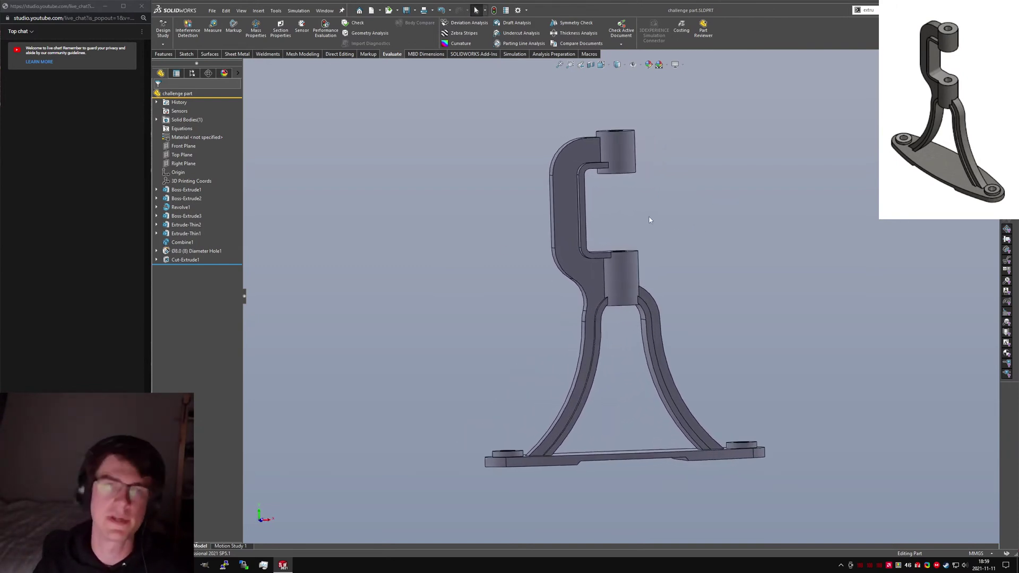